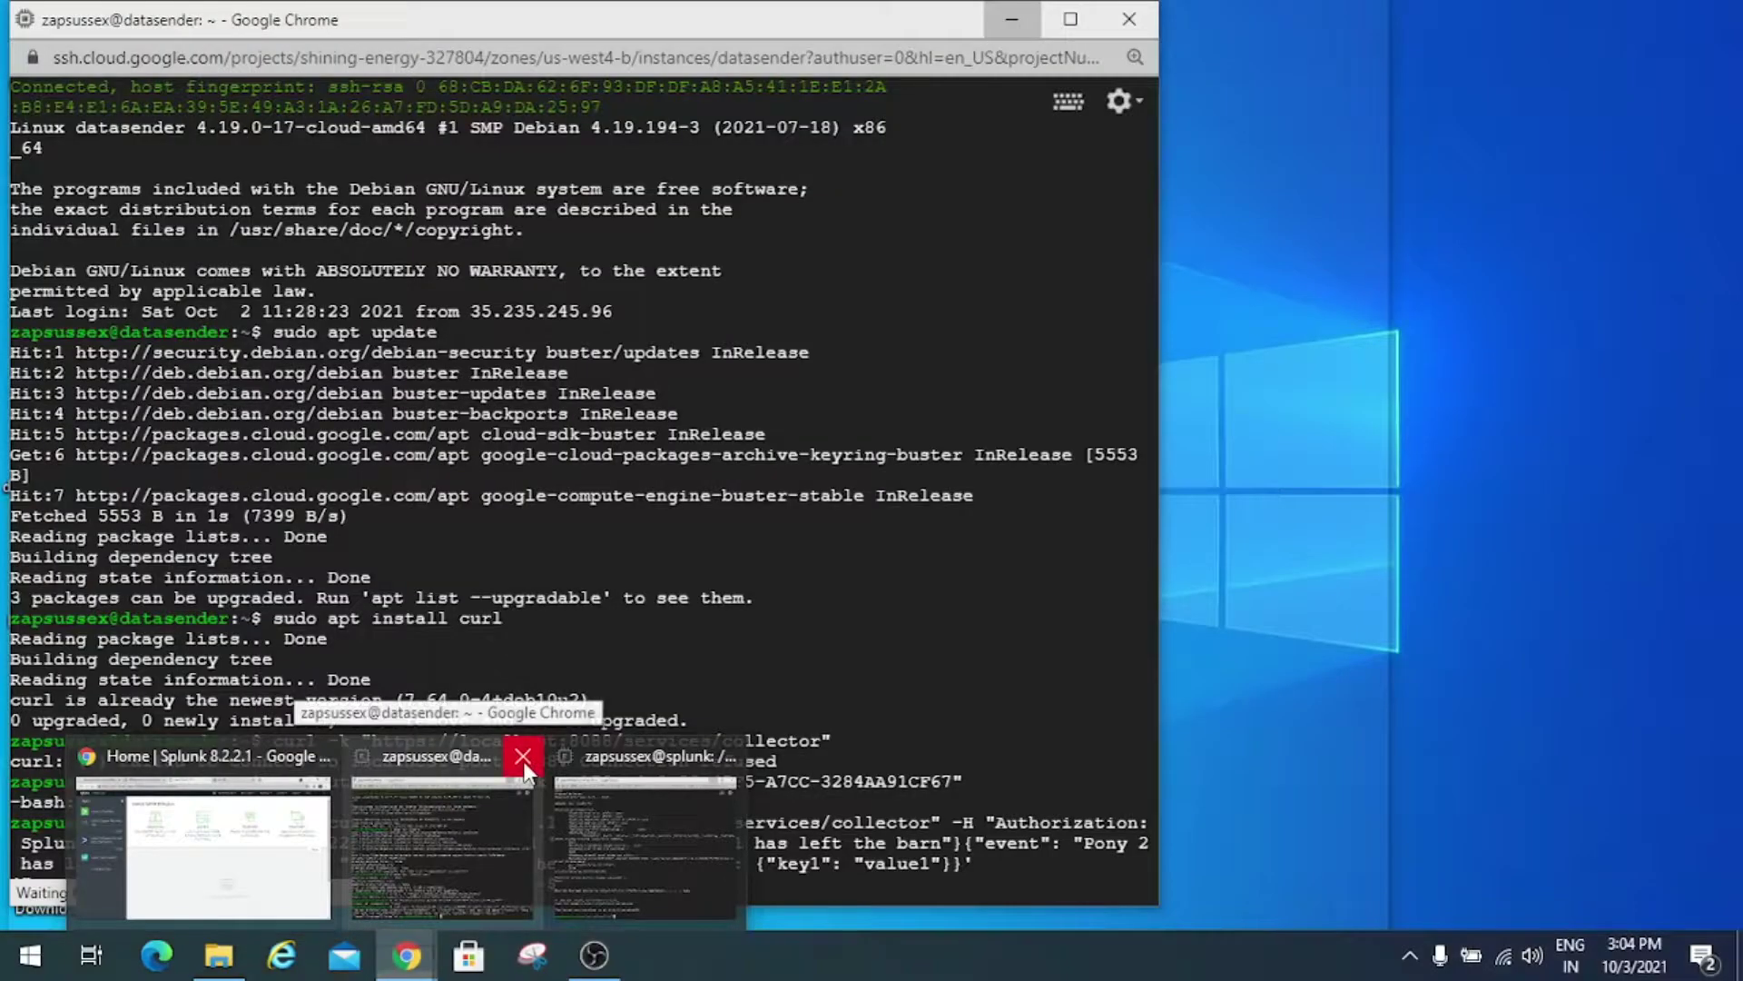
Step: Leave the datasender SSH session and bring the splunk server terminal forward
{"action": "left_click", "coordinate": [528, 756]}
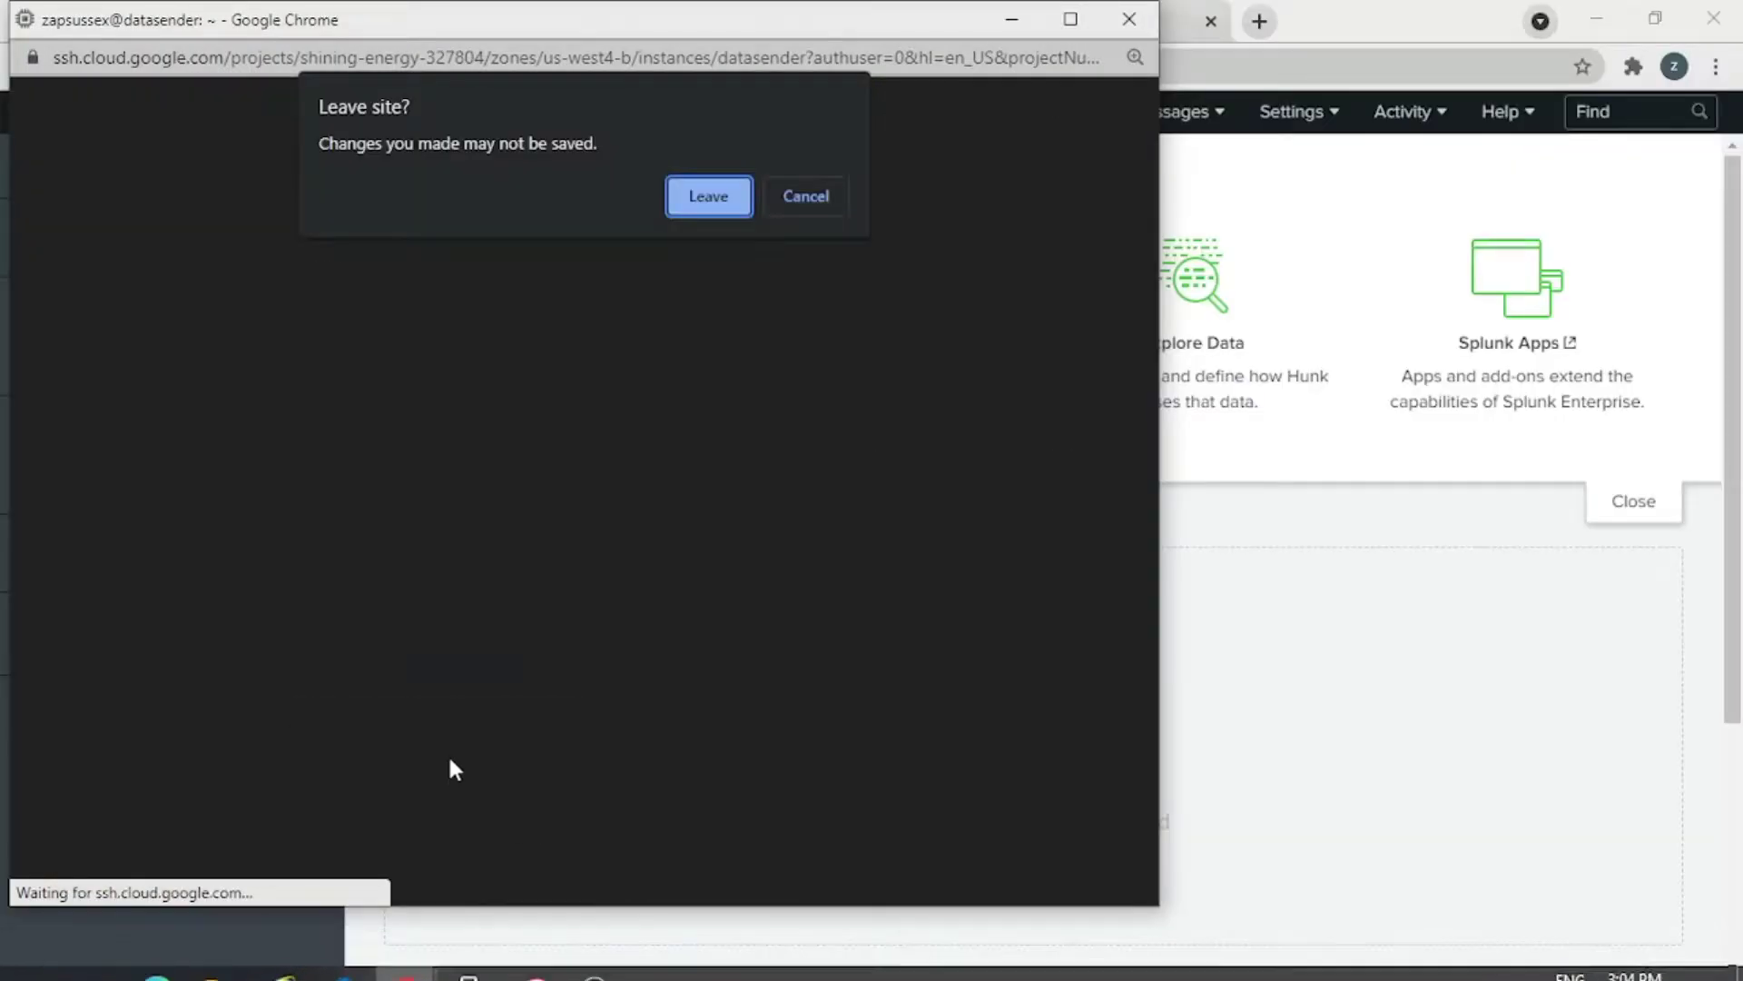
{"action": "left_click", "coordinate": [707, 197]}
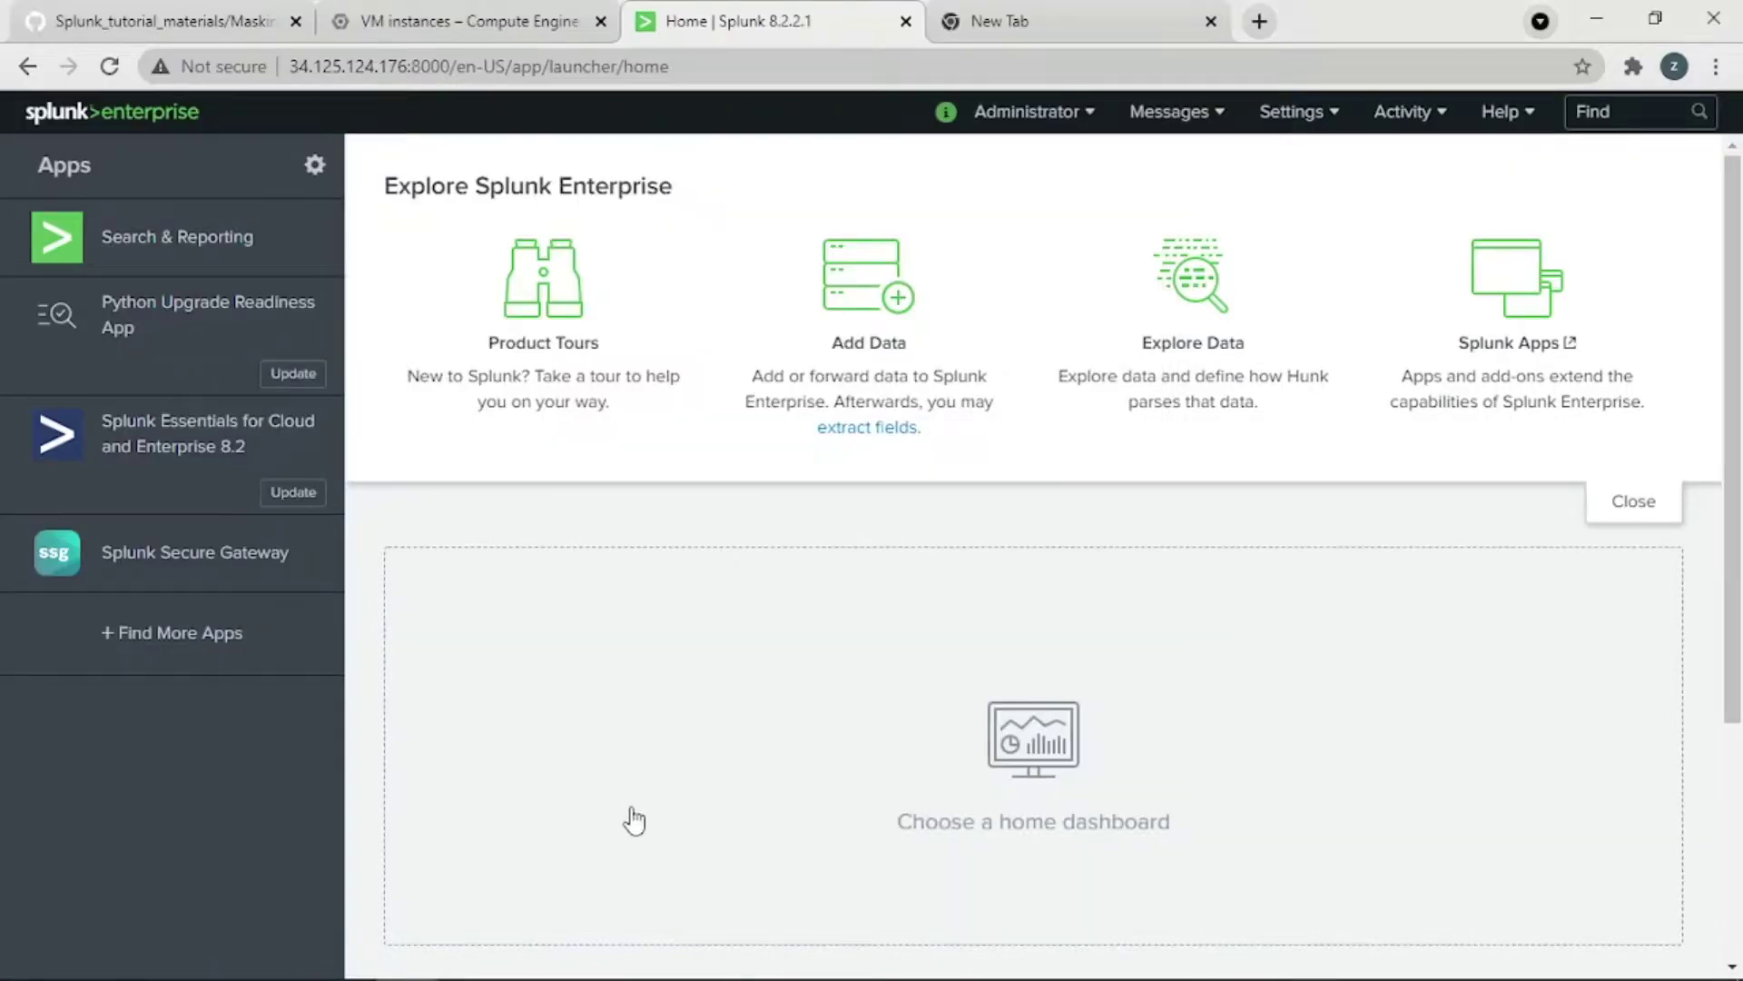
{"action": "mouse_move", "coordinate": [409, 958]}
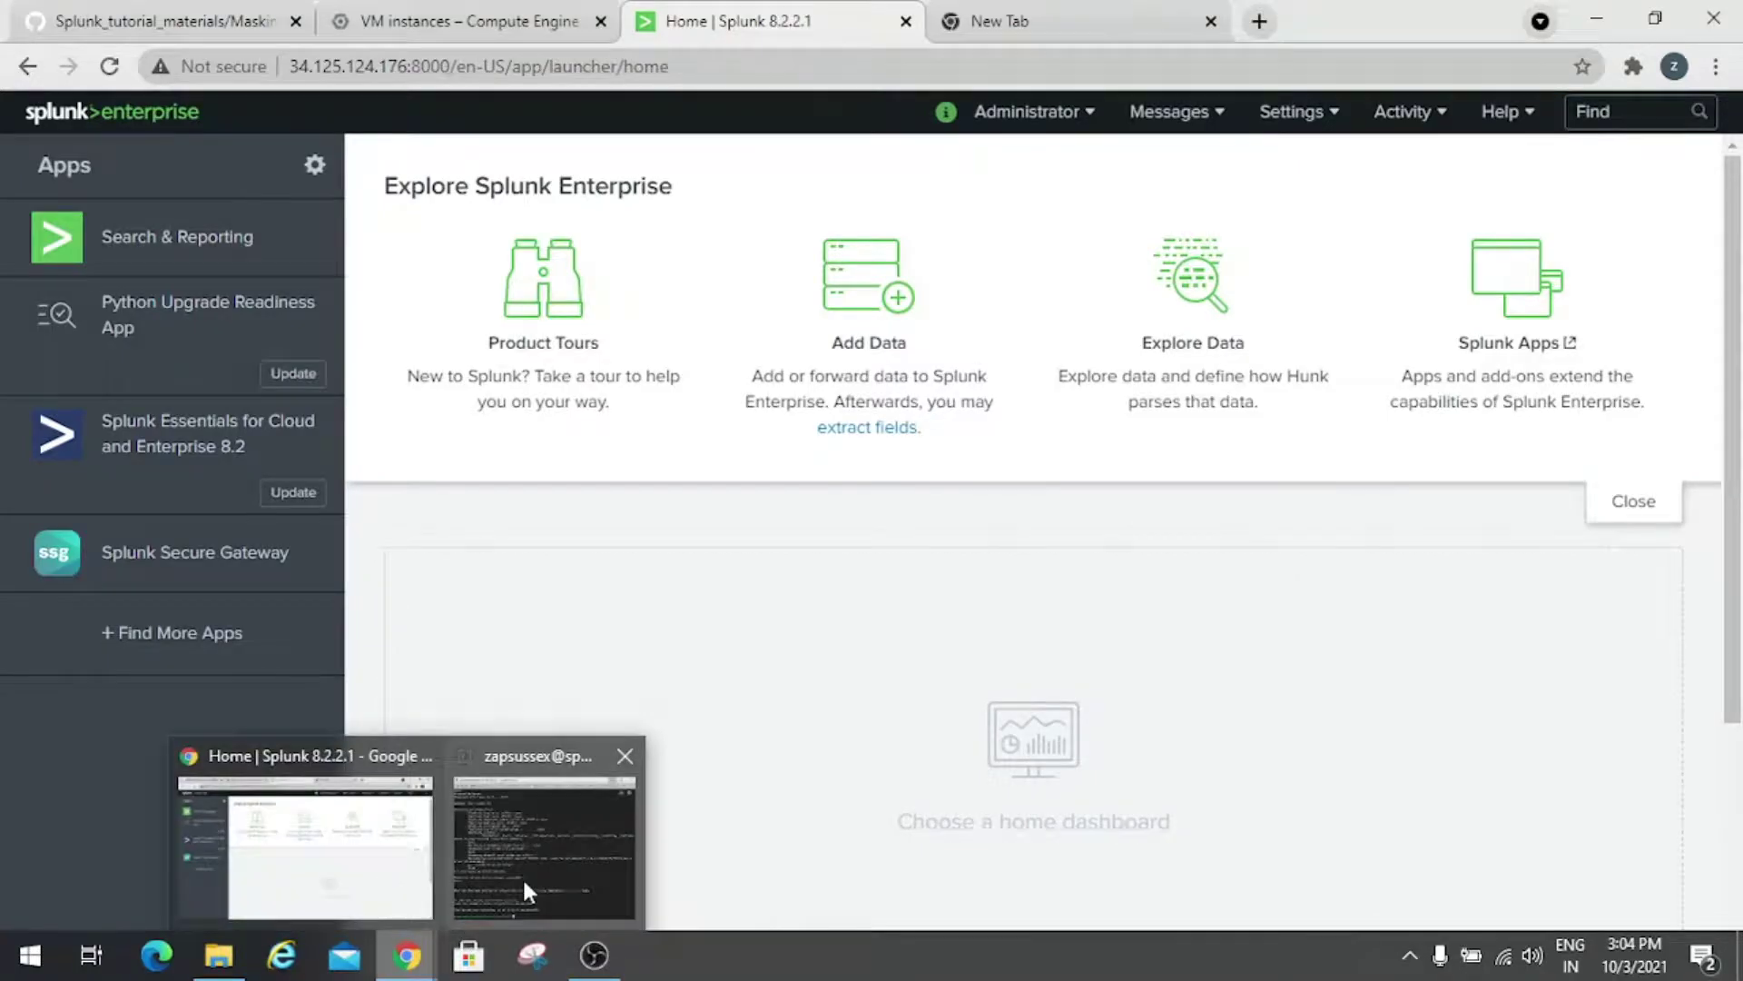
{"action": "left_click", "coordinate": [521, 875]}
Step: Go to /var/log and open a new accounts.log in nano
{"action": "type", "text": "cd"}
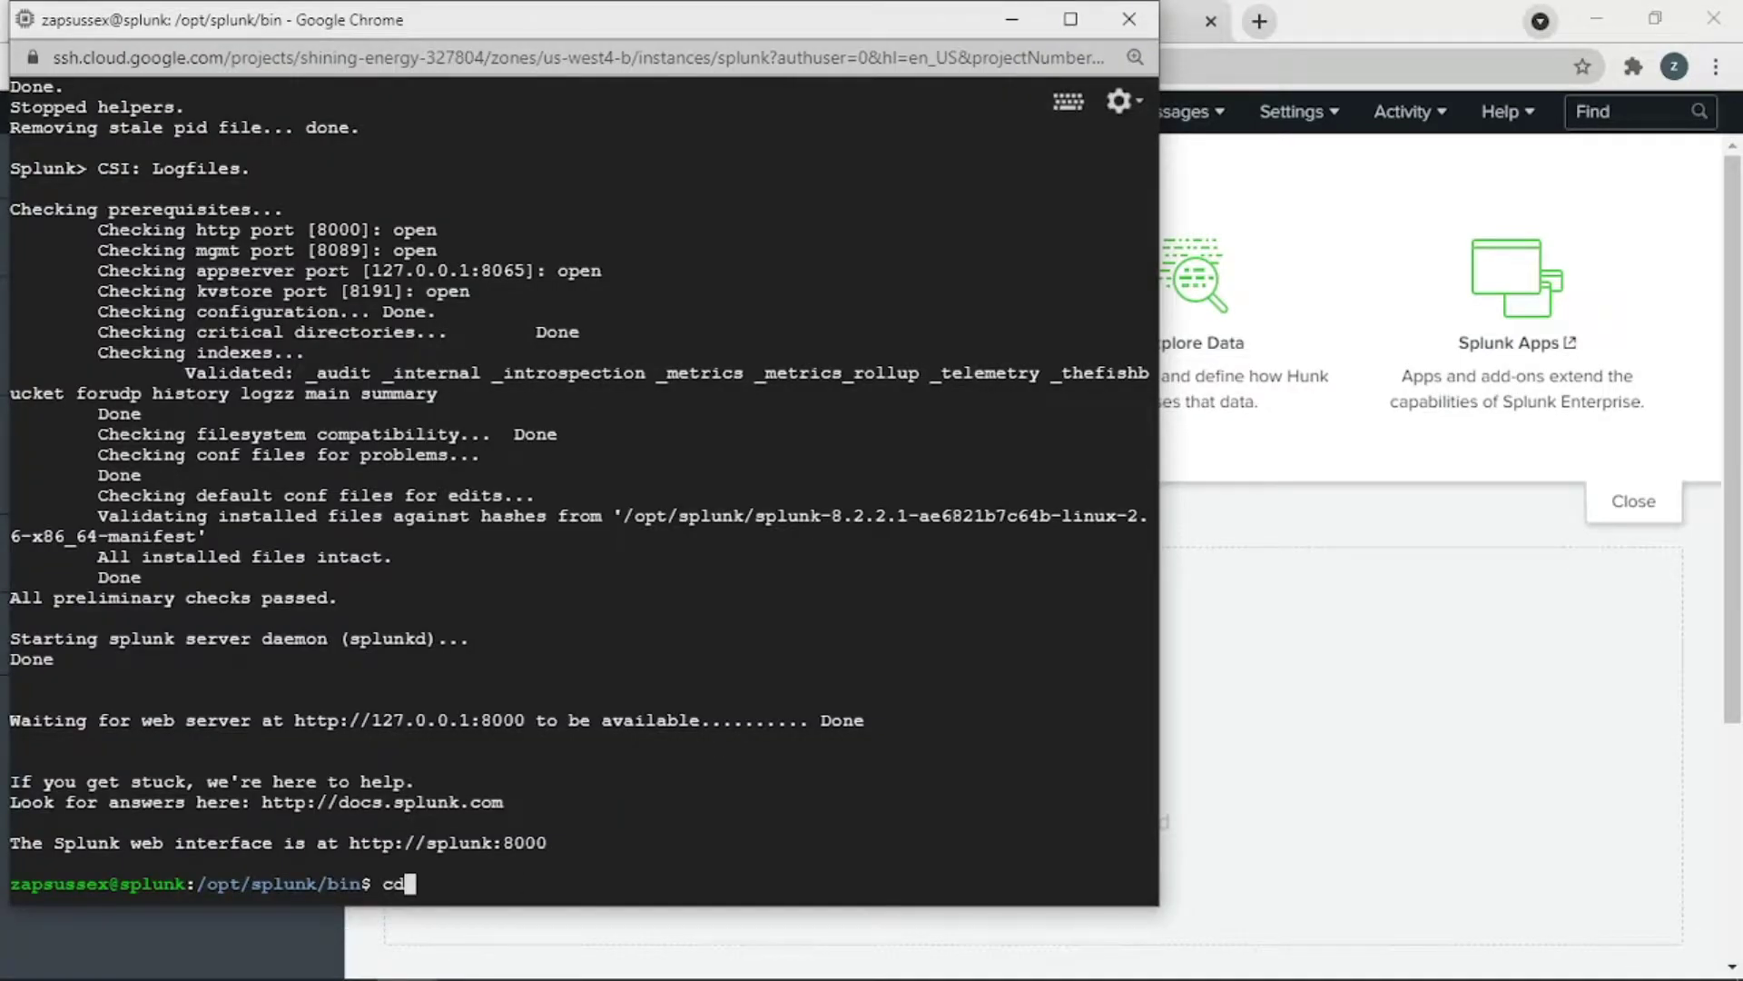
{"action": "key", "text": "Return"}
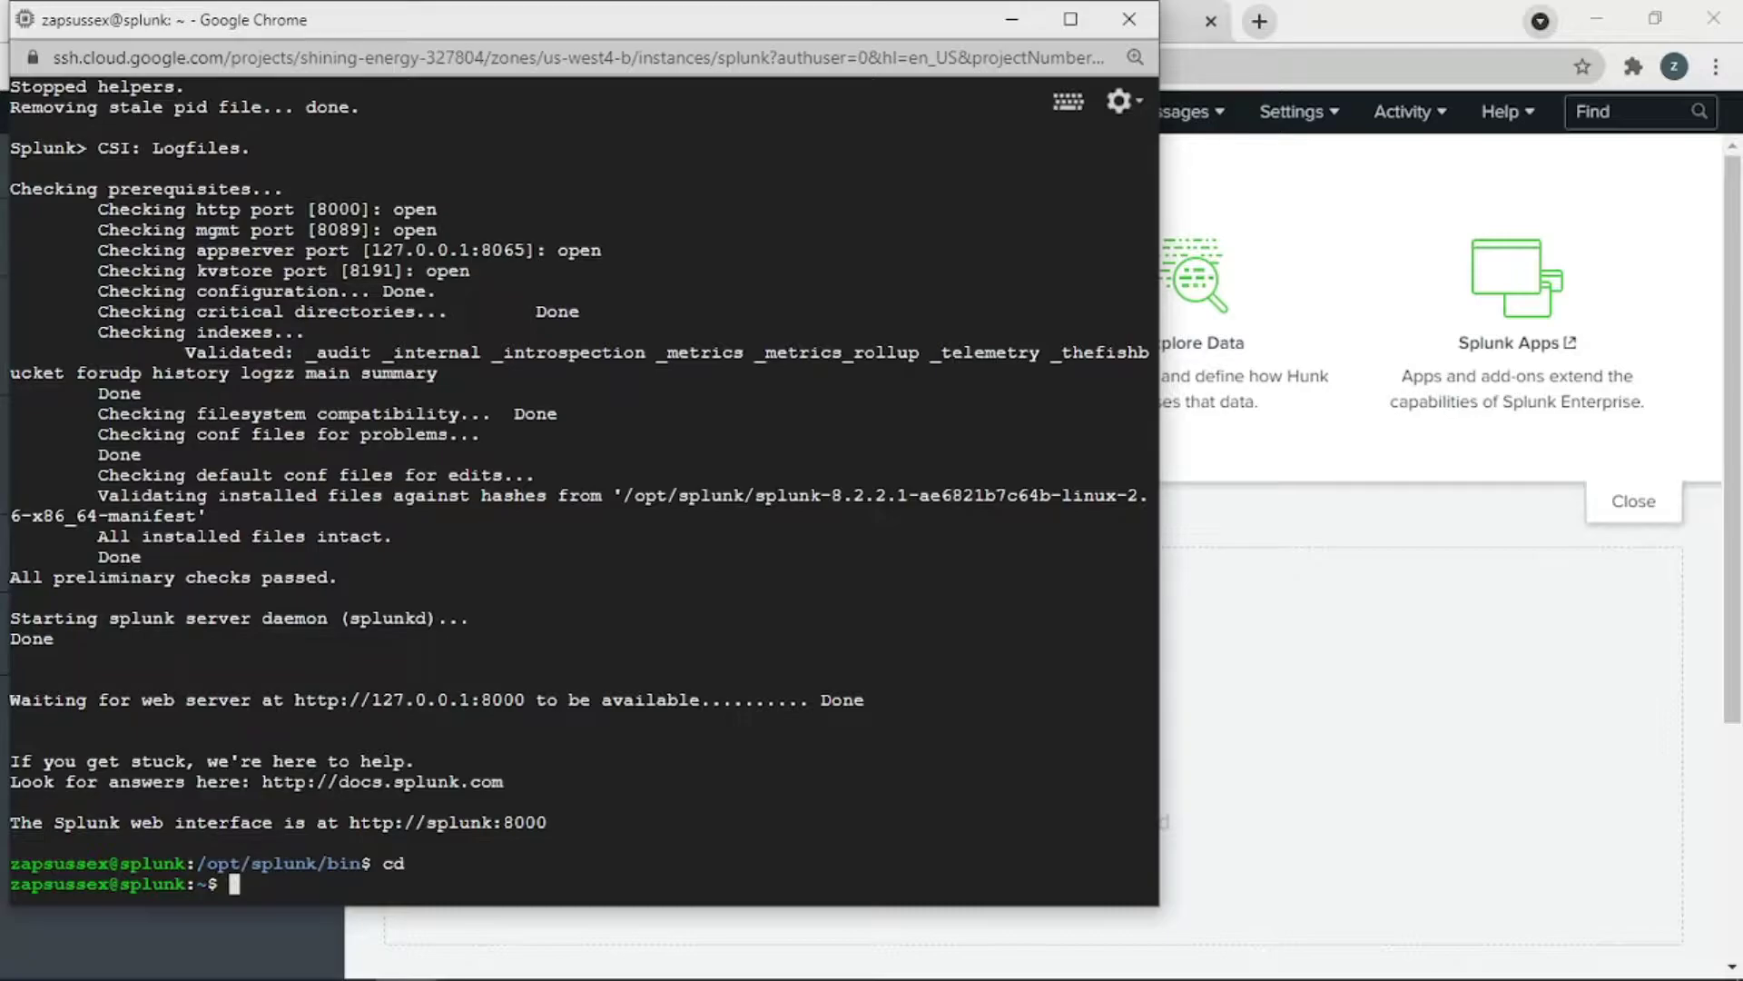
{"action": "type", "text": "cd /var/log"}
{"action": "key", "text": "Return"}
{"action": "type", "text": "nano accou"}
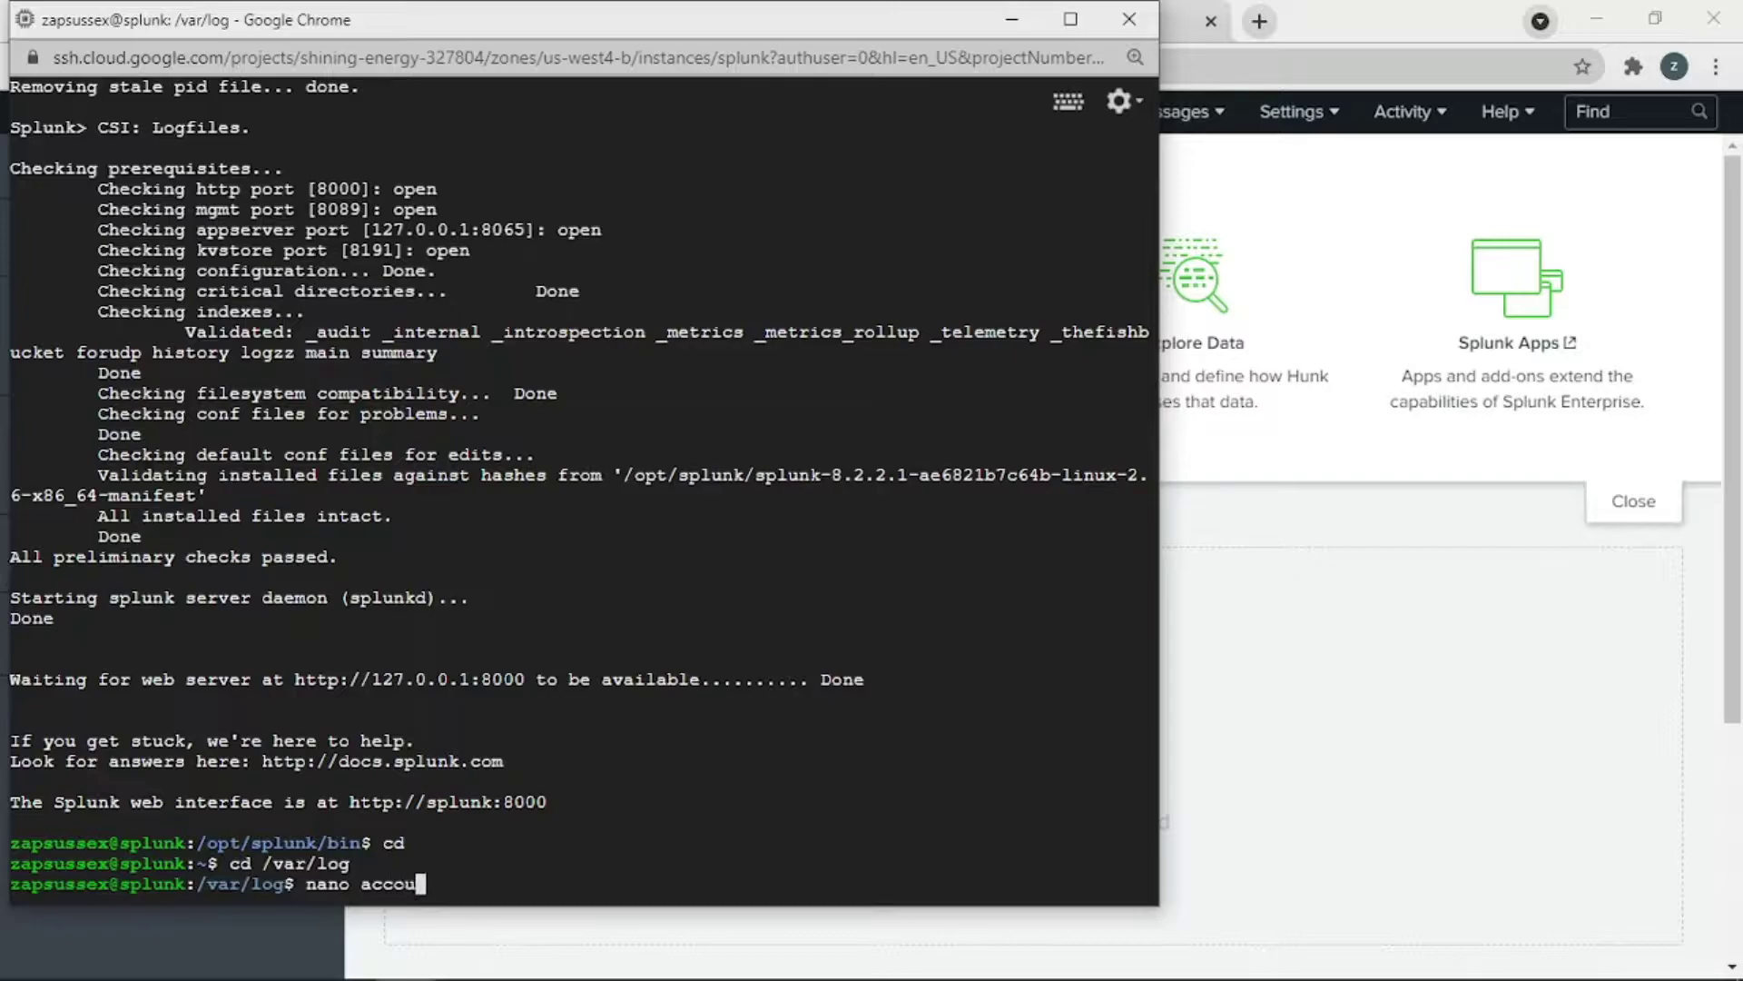
{"action": "type", "text": "nts.log"}
{"action": "key", "text": "Return"}
{"action": "left_click", "coordinate": [989, 25]}
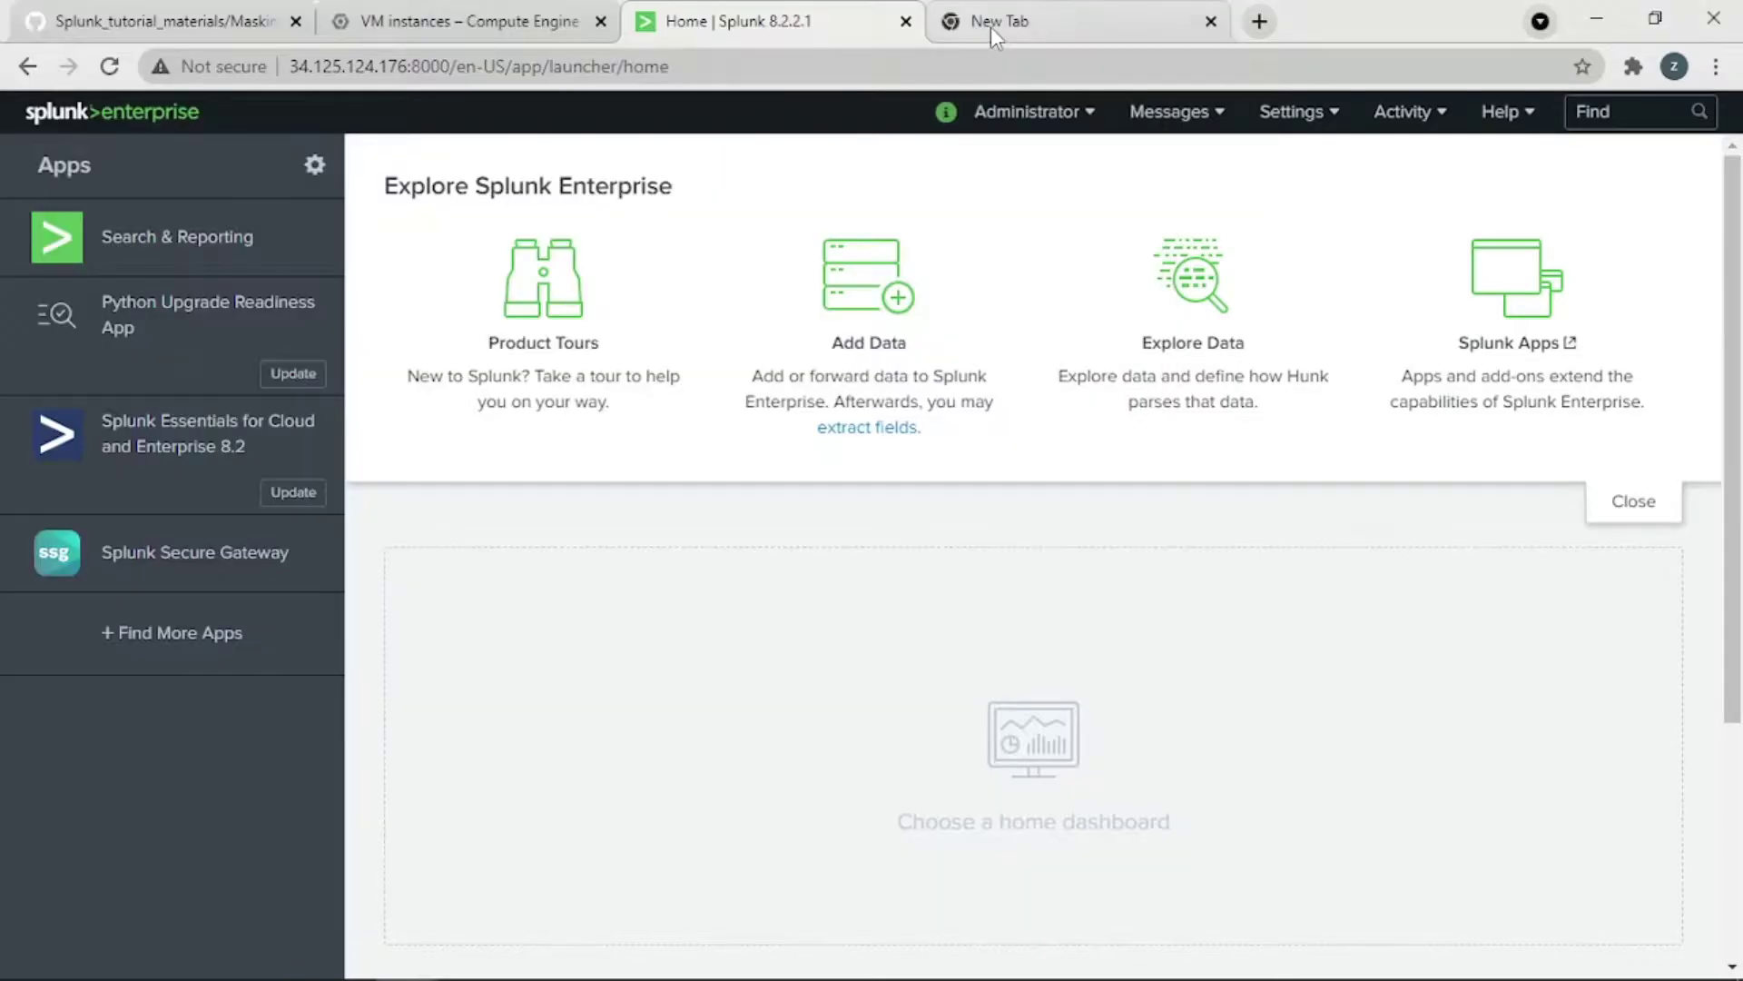
Step: Open Masking/accounts.log on GitHub and select its four ss/cc lines
{"action": "left_click", "coordinate": [247, 20]}
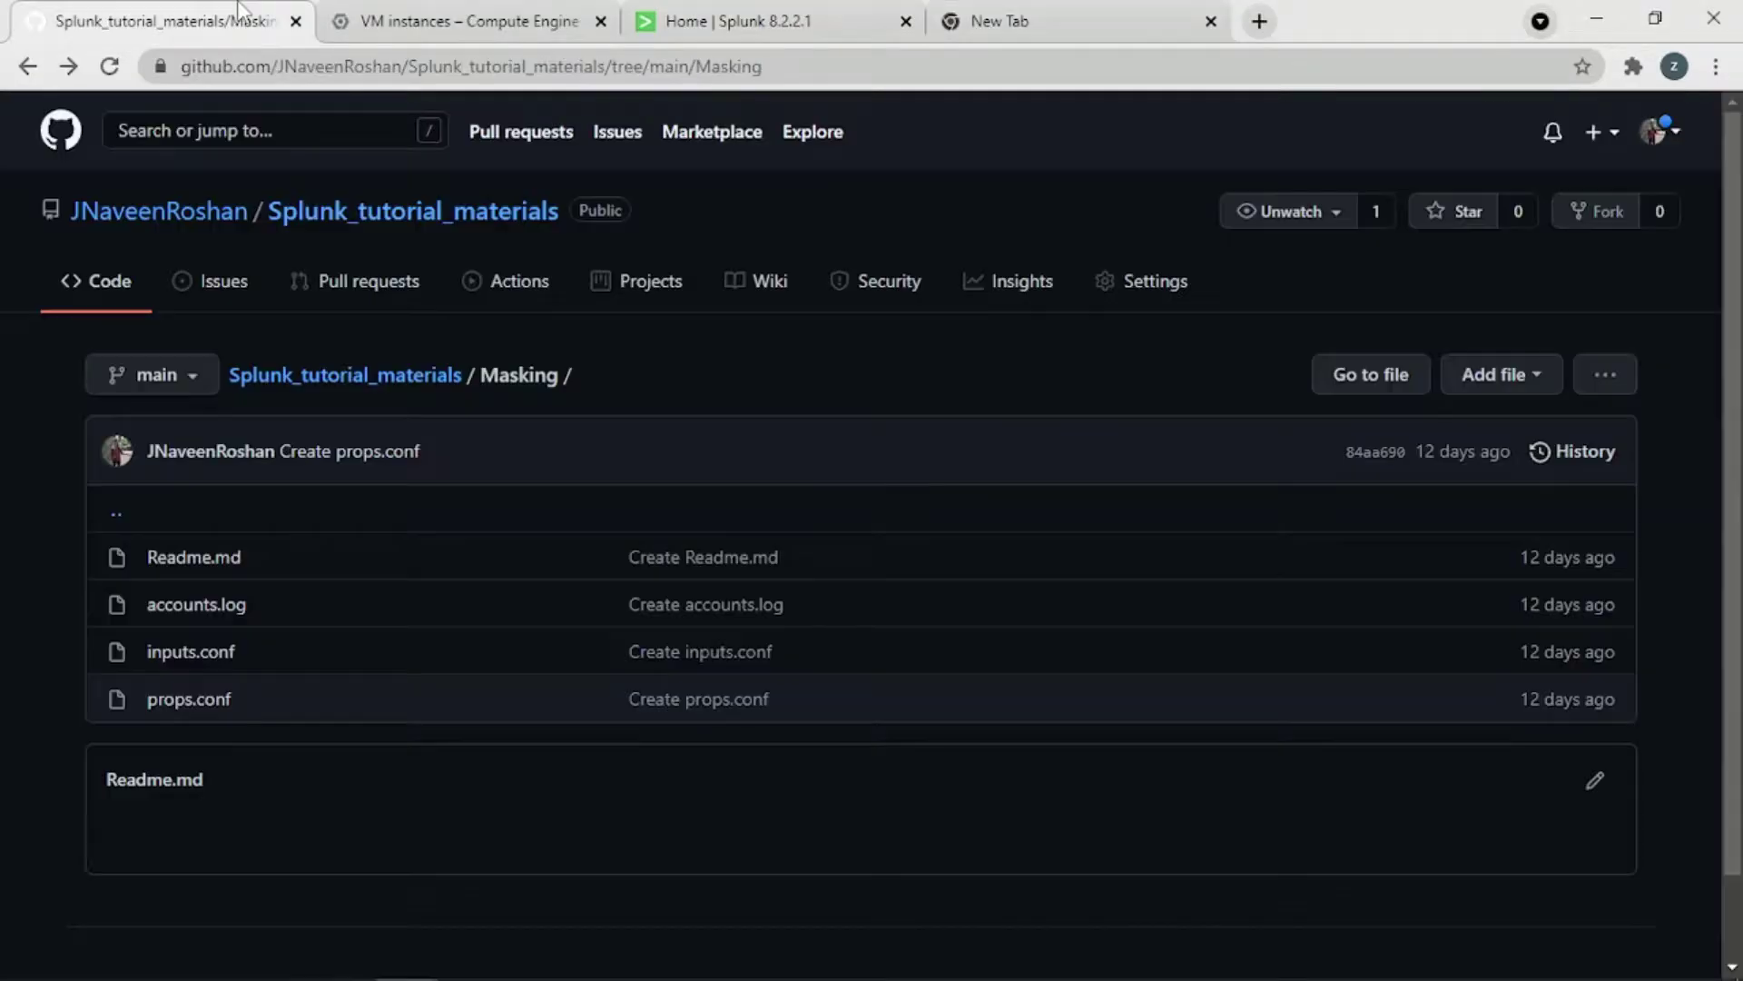
{"action": "left_click", "coordinate": [218, 605]}
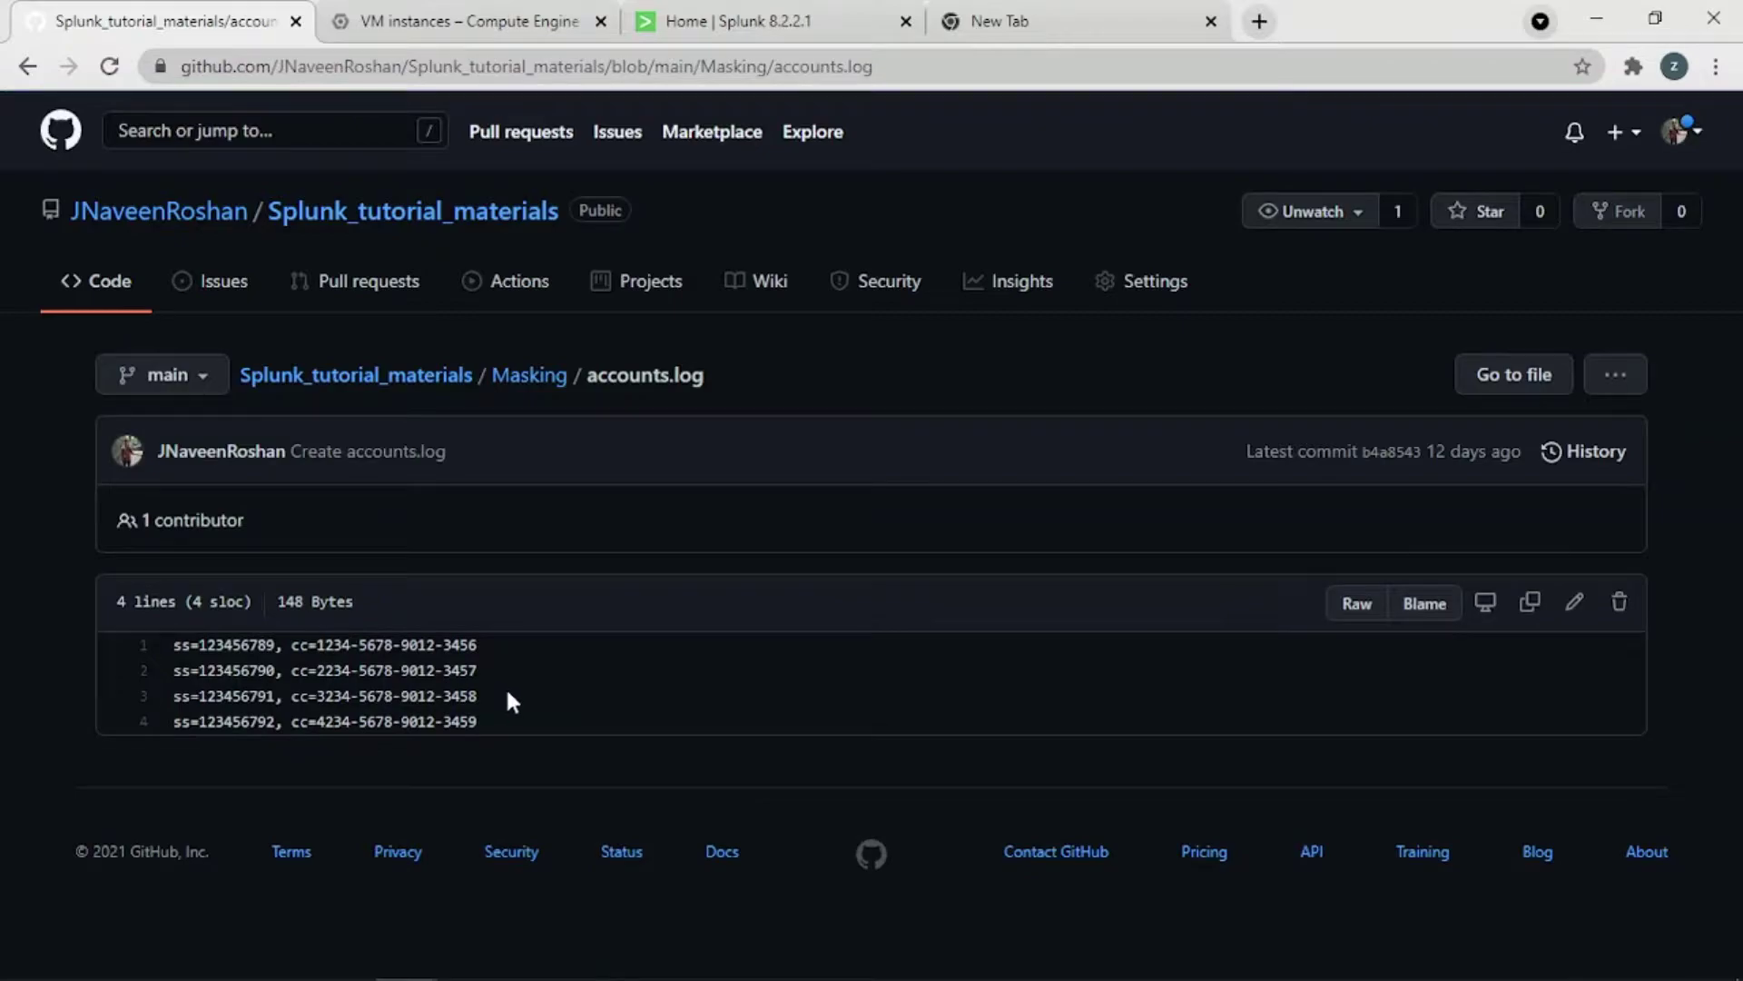
{"action": "left_click_drag", "start_coordinate": [481, 717], "coordinate": [187, 650]}
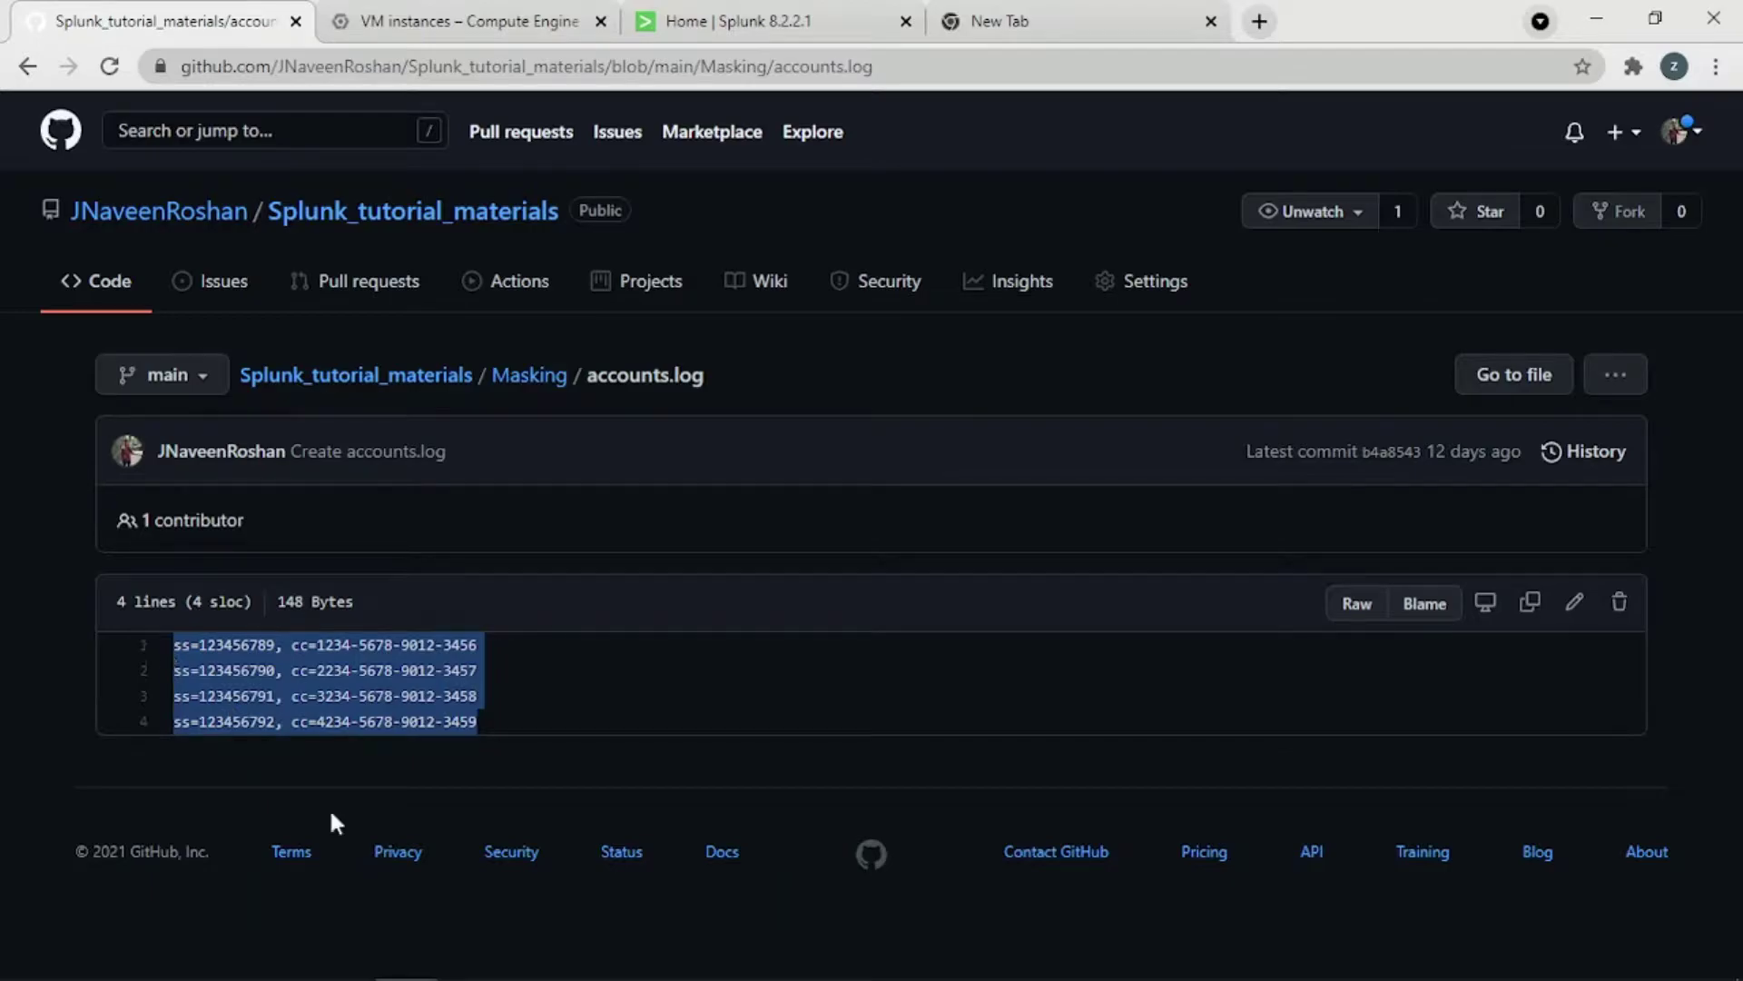
Step: Paste the four ss/cc lines into nano, attempt saving (Permission denied), then suspend nano
{"action": "mouse_move", "coordinate": [415, 961]}
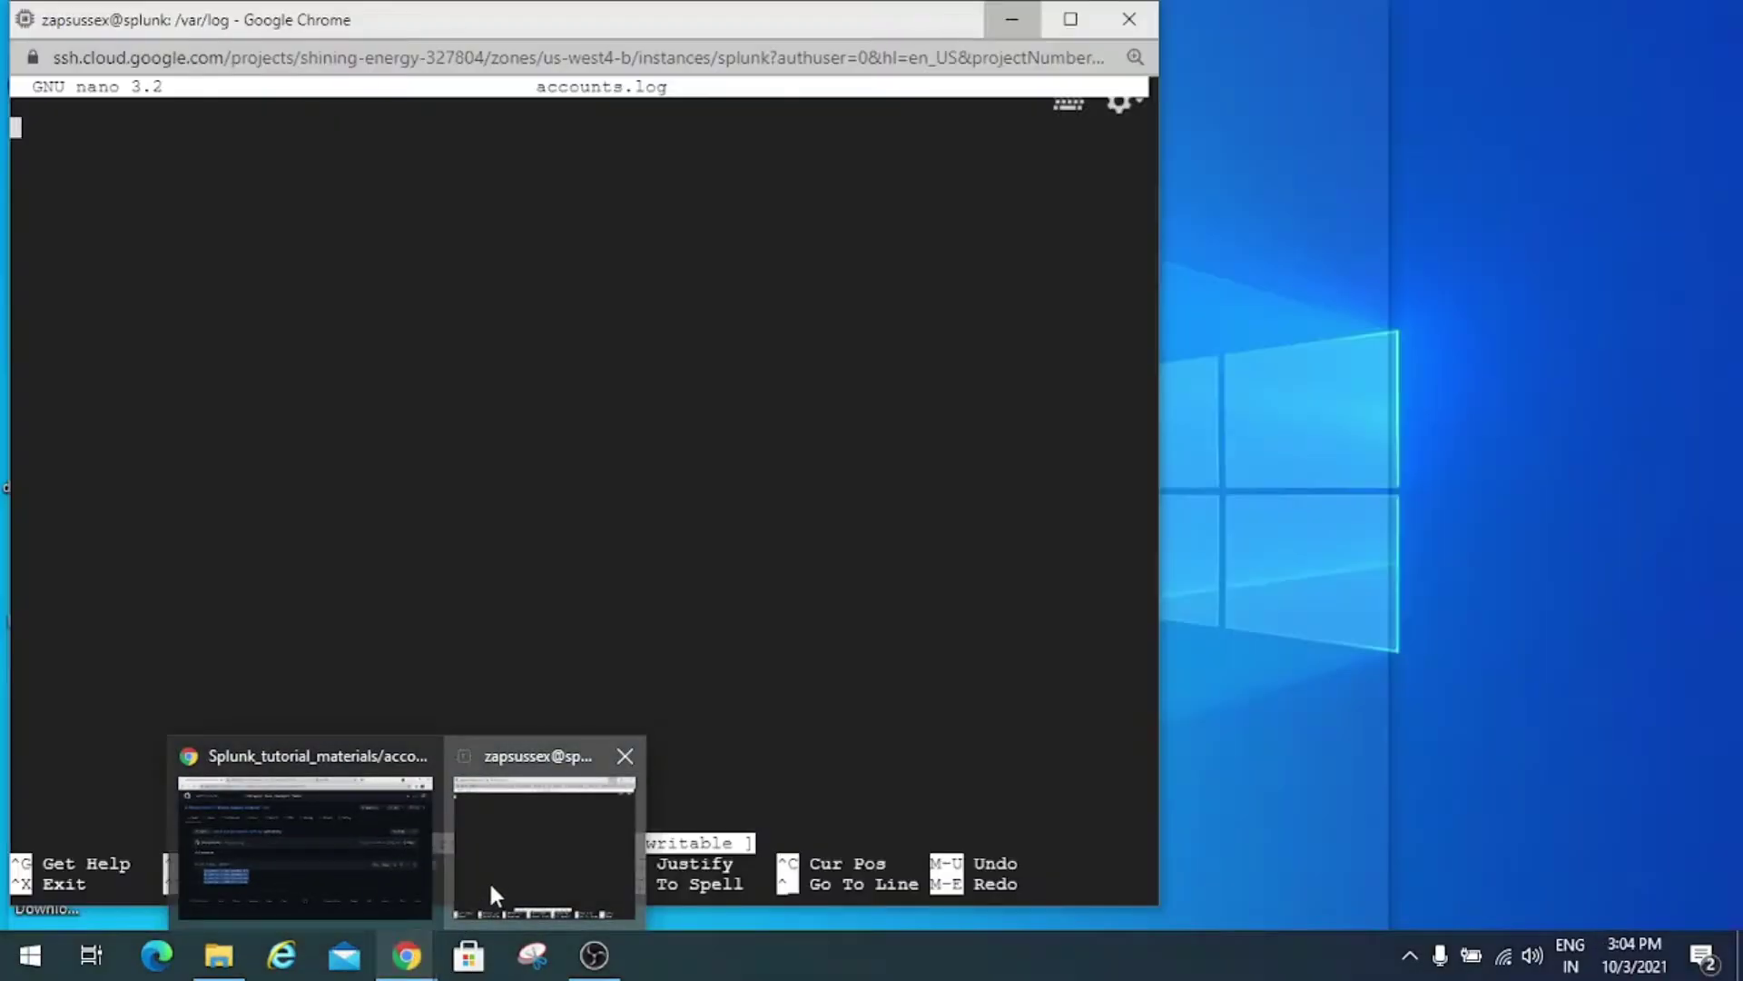
{"action": "left_click", "coordinate": [489, 880]}
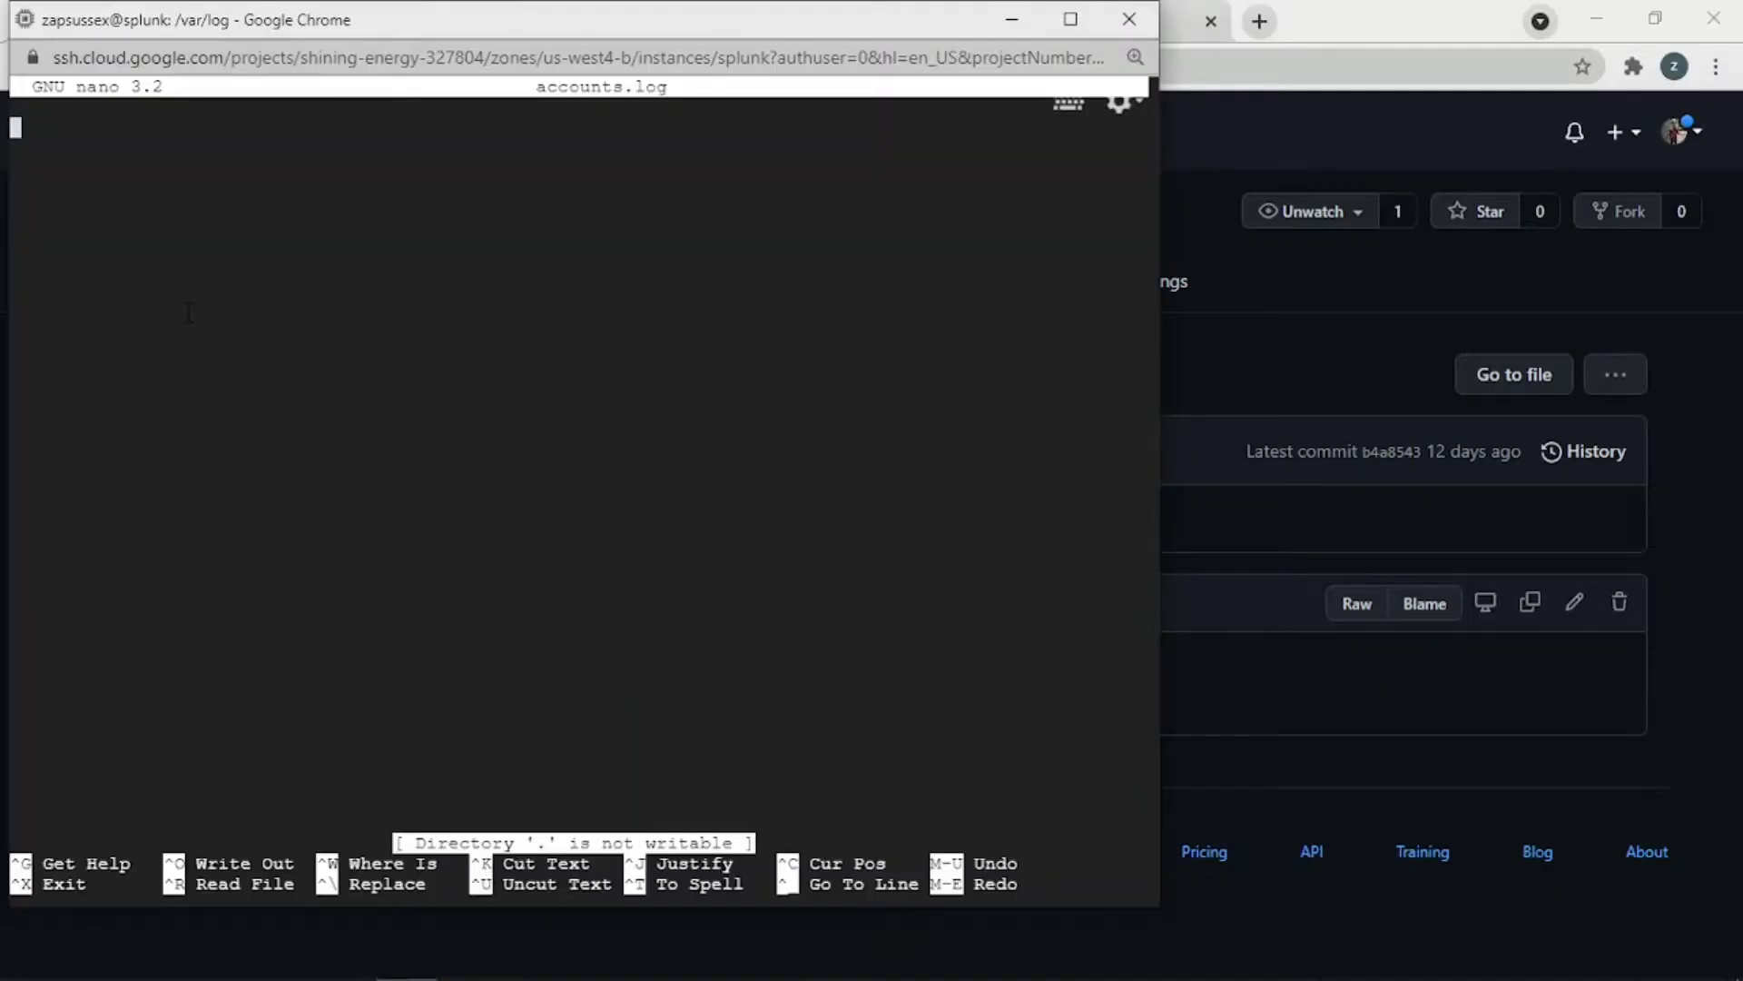
{"action": "key", "text": "ctrl+v"}
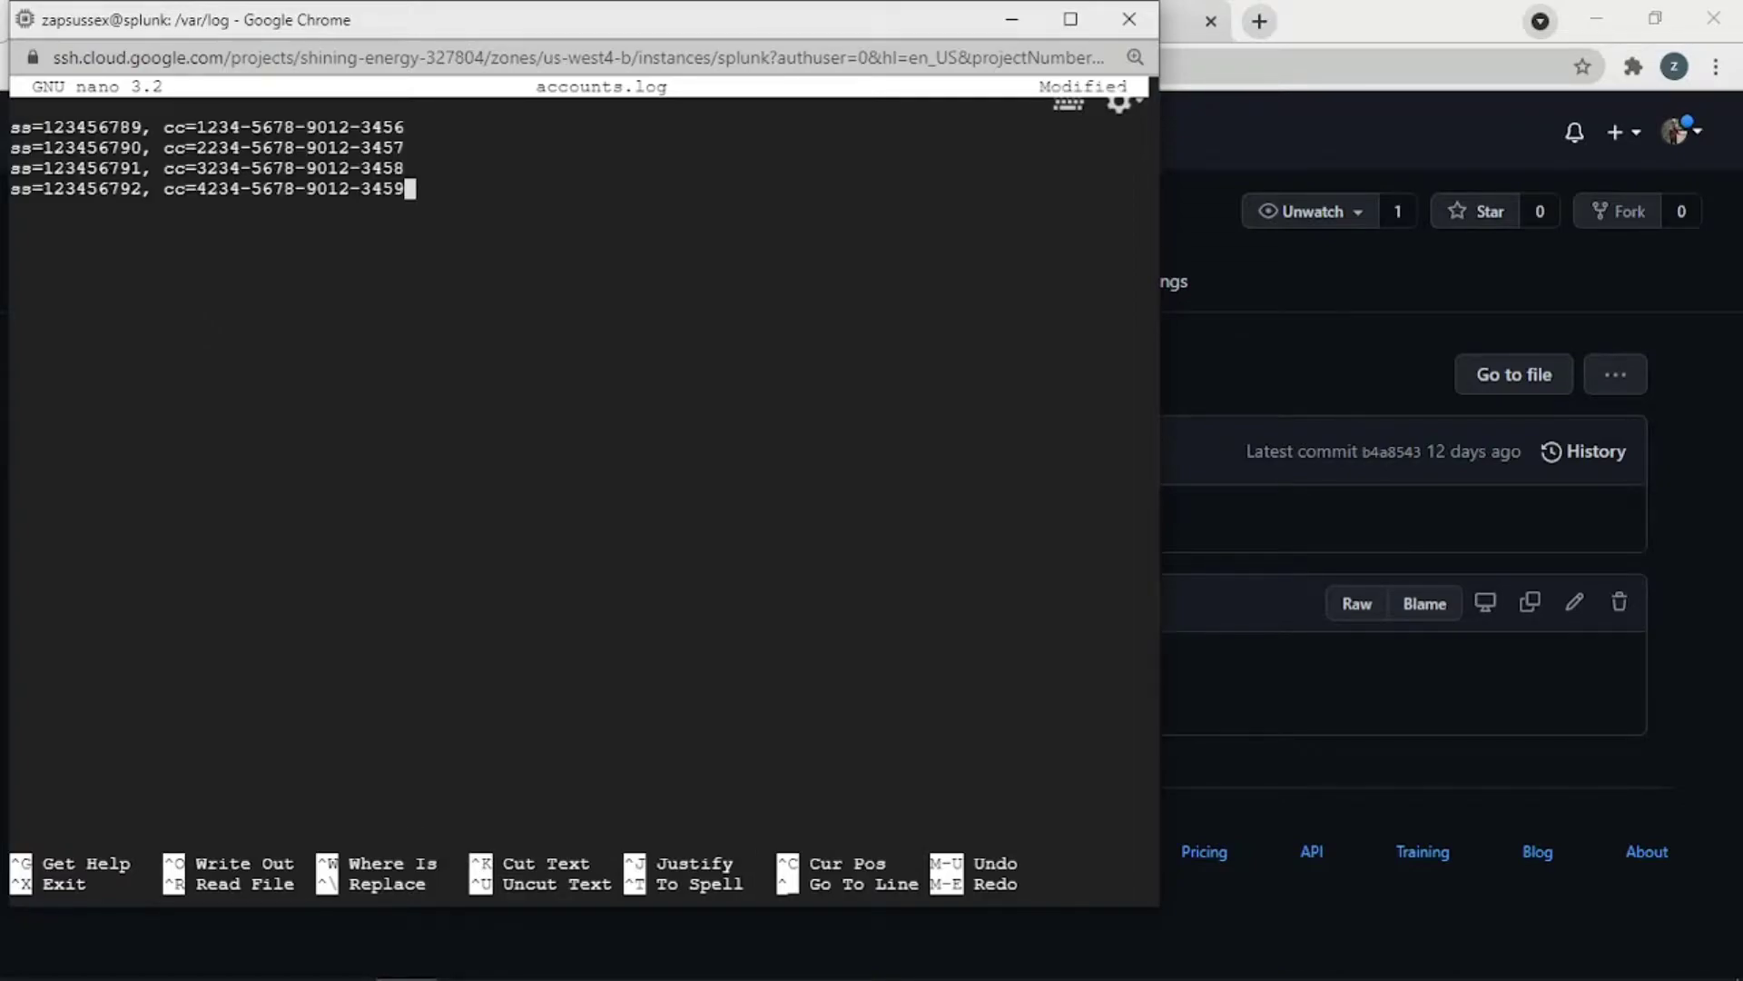
{"action": "key", "text": "Up"}
{"action": "key", "text": "Up"}
{"action": "key", "text": "Up"}
{"action": "key", "text": "Down"}
{"action": "key", "text": "Down"}
{"action": "key", "text": "ctrl+x"}
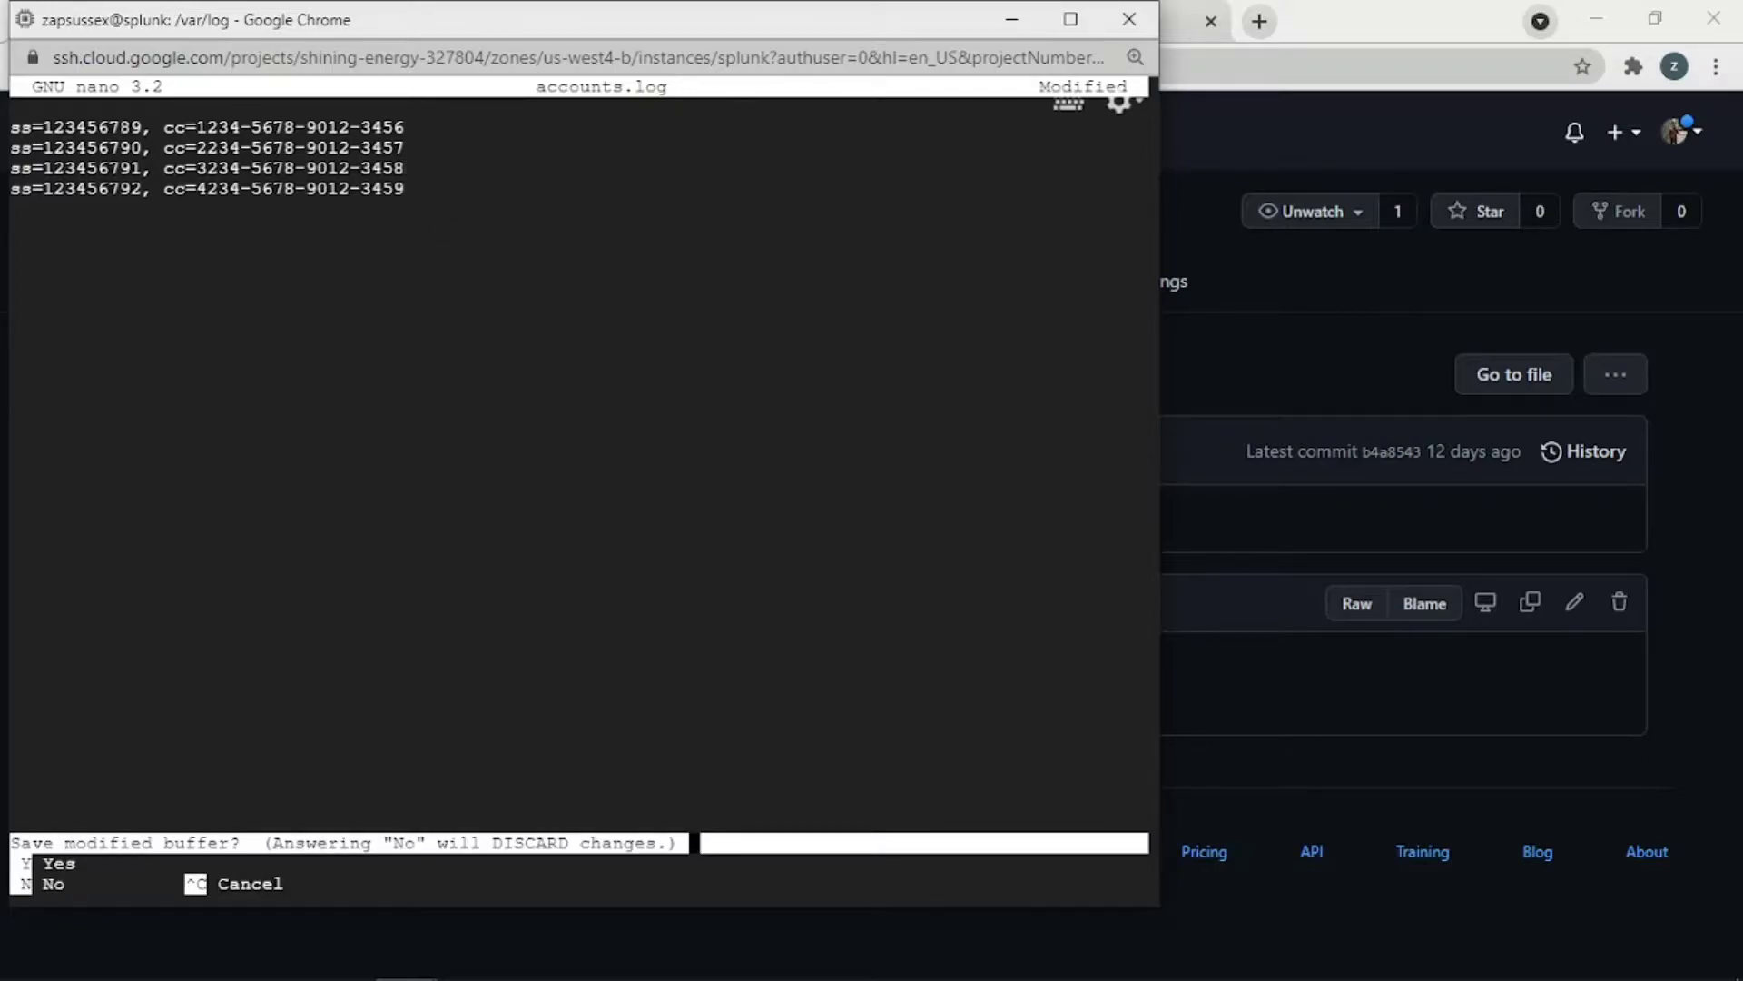
{"action": "key", "text": "y"}
{"action": "key", "text": "Return"}
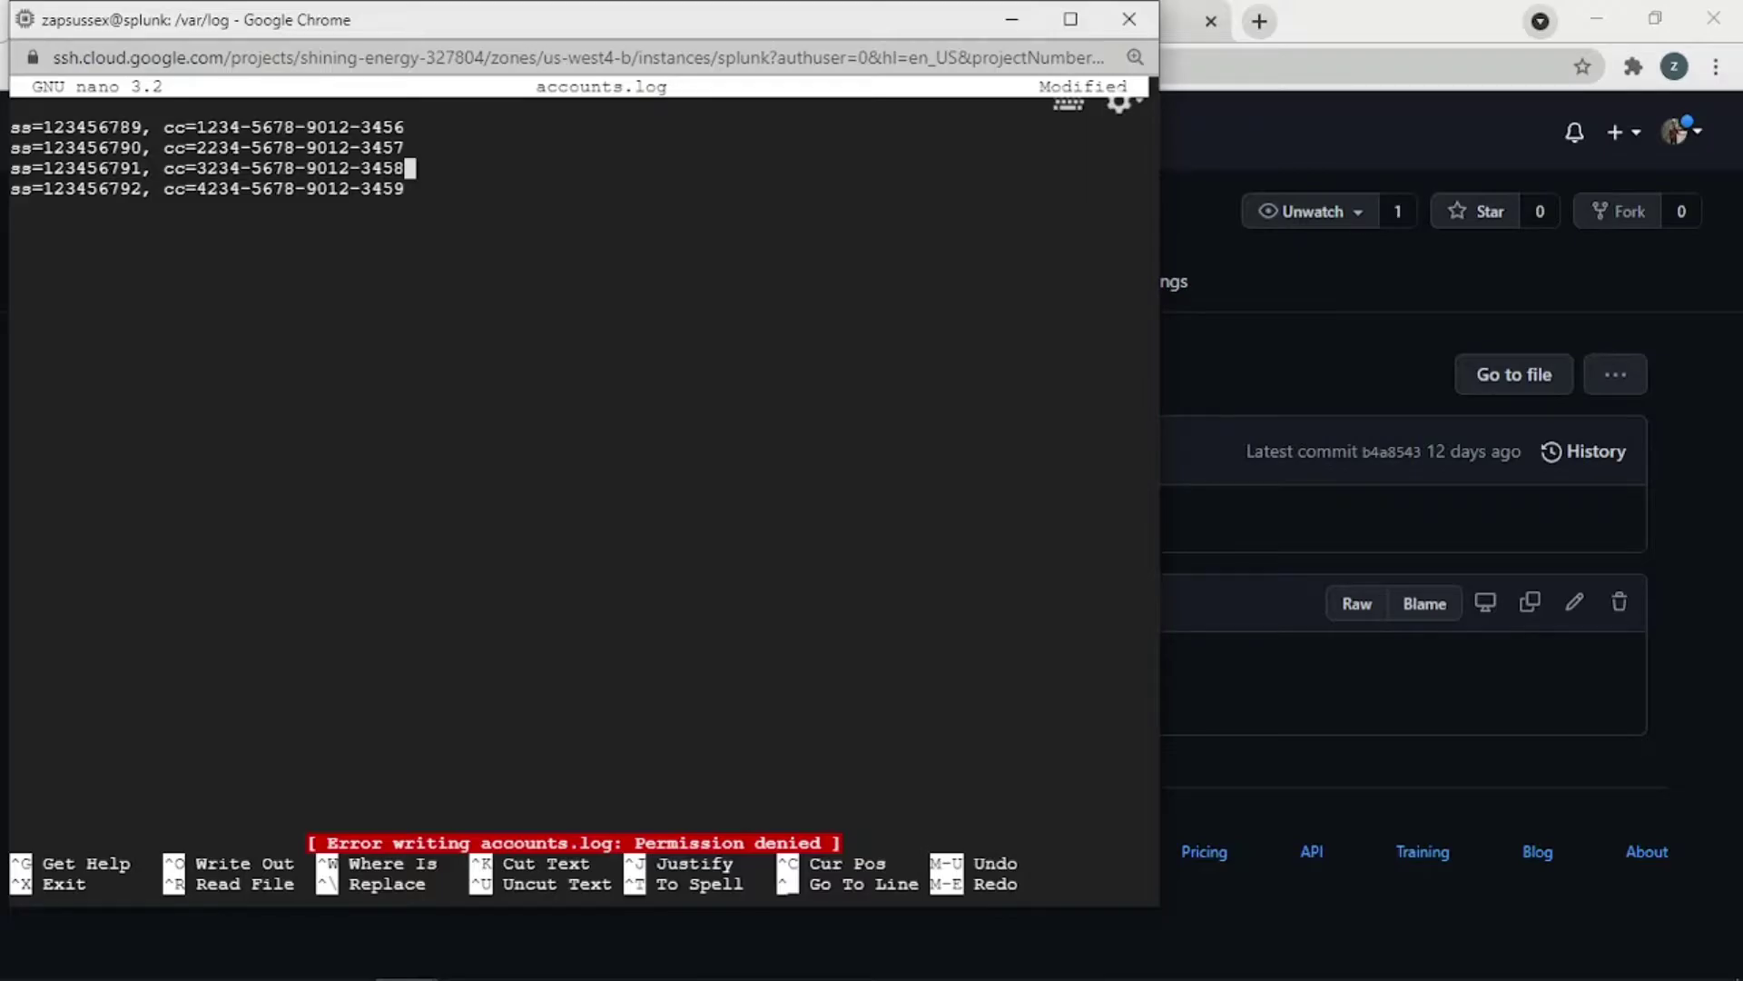
{"action": "key", "text": "ctrl+z"}
Step: Reopen accounts.log with sudo nano, paste the lines, save, and list /var/log
{"action": "key", "text": "Up"}
{"action": "key", "text": "Left"}
{"action": "key", "text": "Left"}
{"action": "key", "text": "Left"}
{"action": "key", "text": "Left"}
{"action": "key", "text": "Left"}
{"action": "key", "text": "Left"}
{"action": "key", "text": "Left"}
{"action": "key", "text": "Left"}
{"action": "key", "text": "Left"}
{"action": "key", "text": "Left"}
{"action": "key", "text": "Left"}
{"action": "key", "text": "Left"}
{"action": "key", "text": "Left"}
{"action": "key", "text": "Left"}
{"action": "key", "text": "Left"}
{"action": "key", "text": "Left"}
{"action": "key", "text": "Left"}
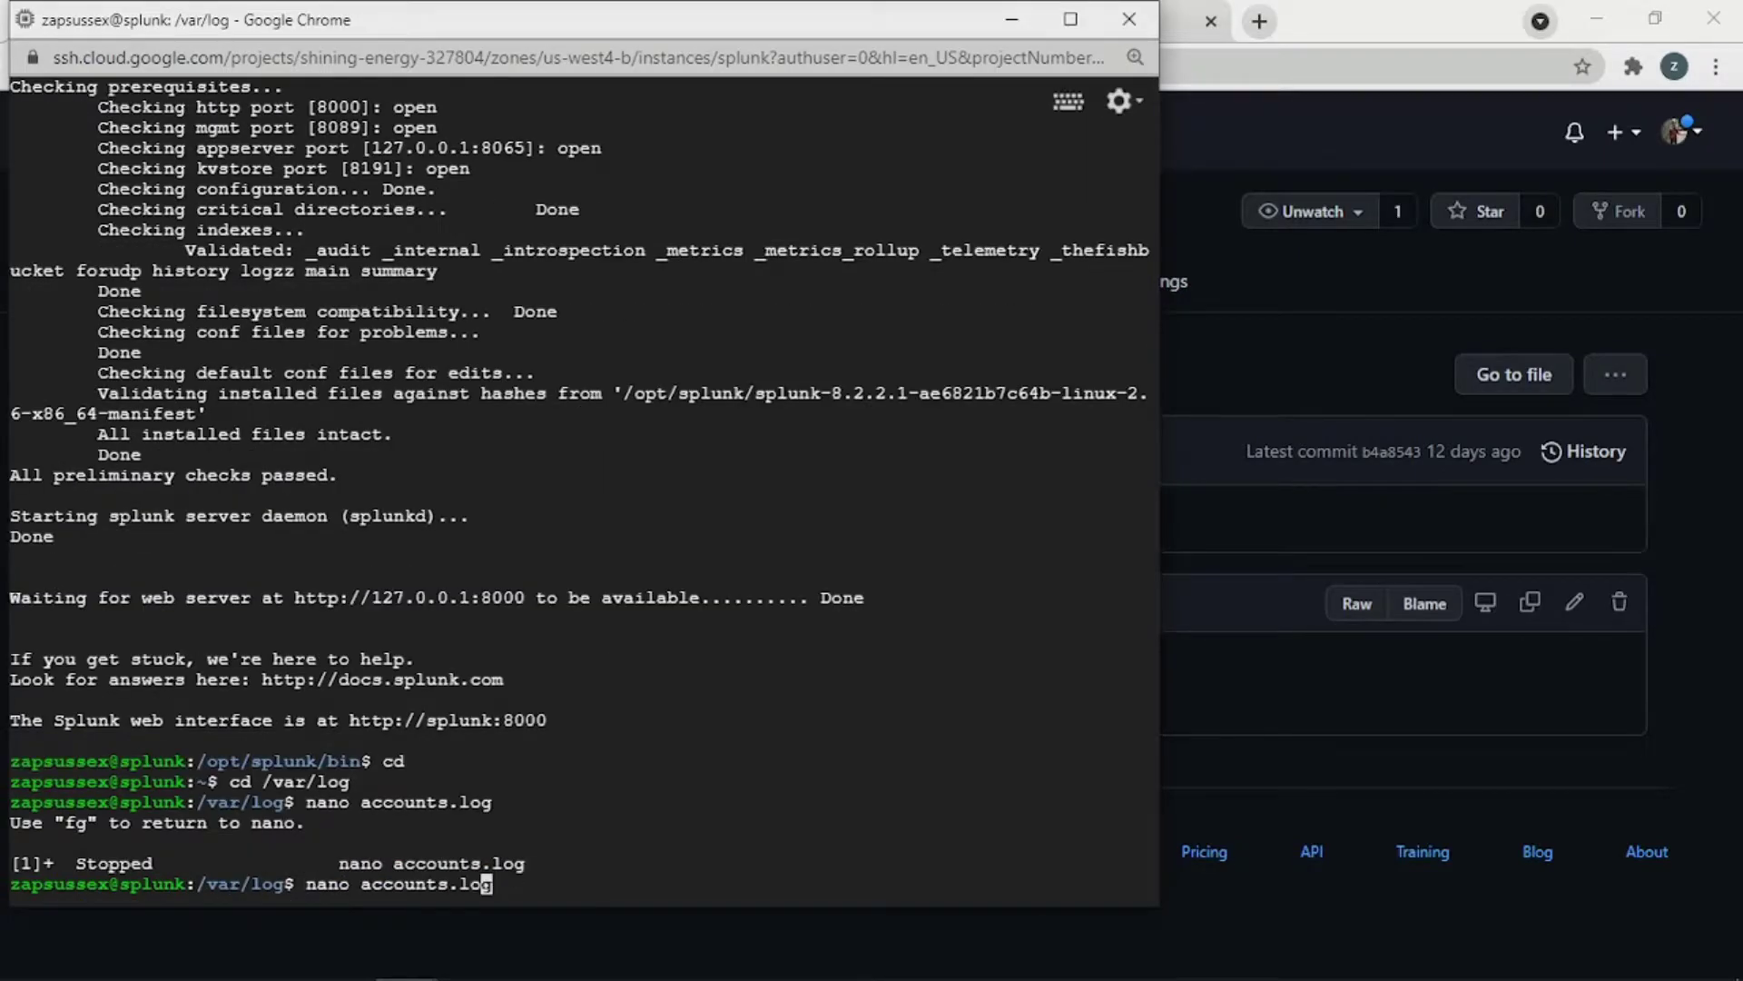
{"action": "type", "text": "sudo"}
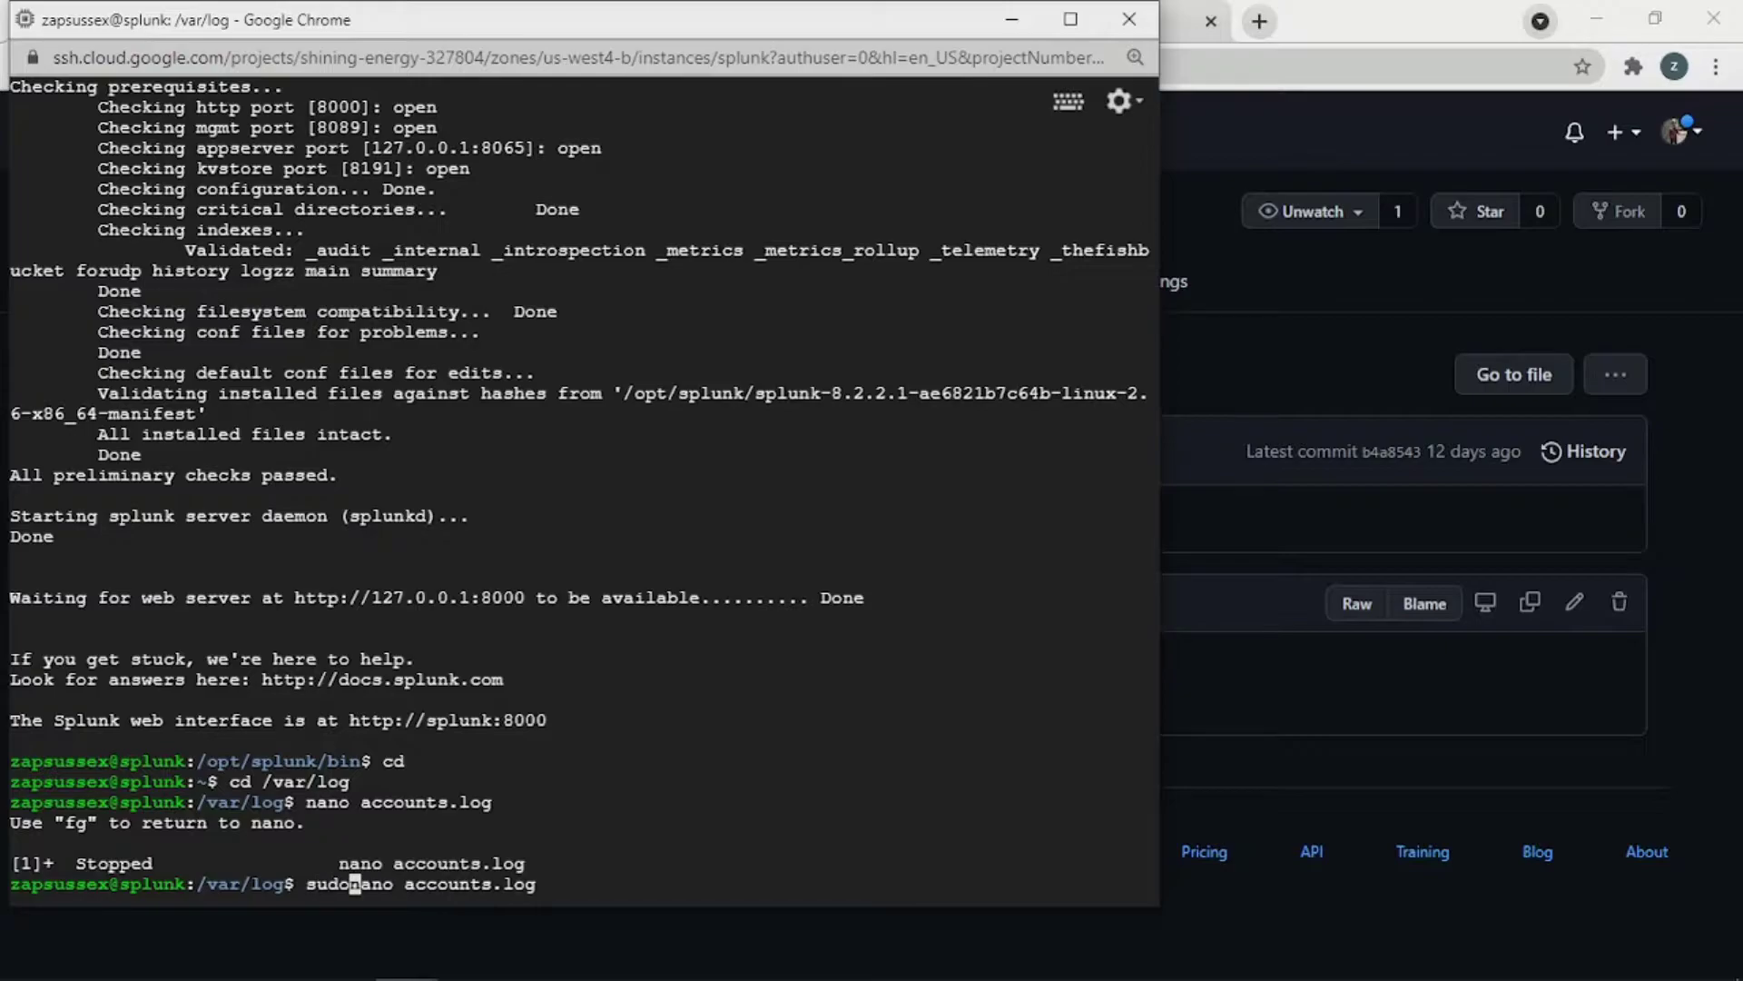
{"action": "key", "text": "Return"}
{"action": "key", "text": "ctrl+v"}
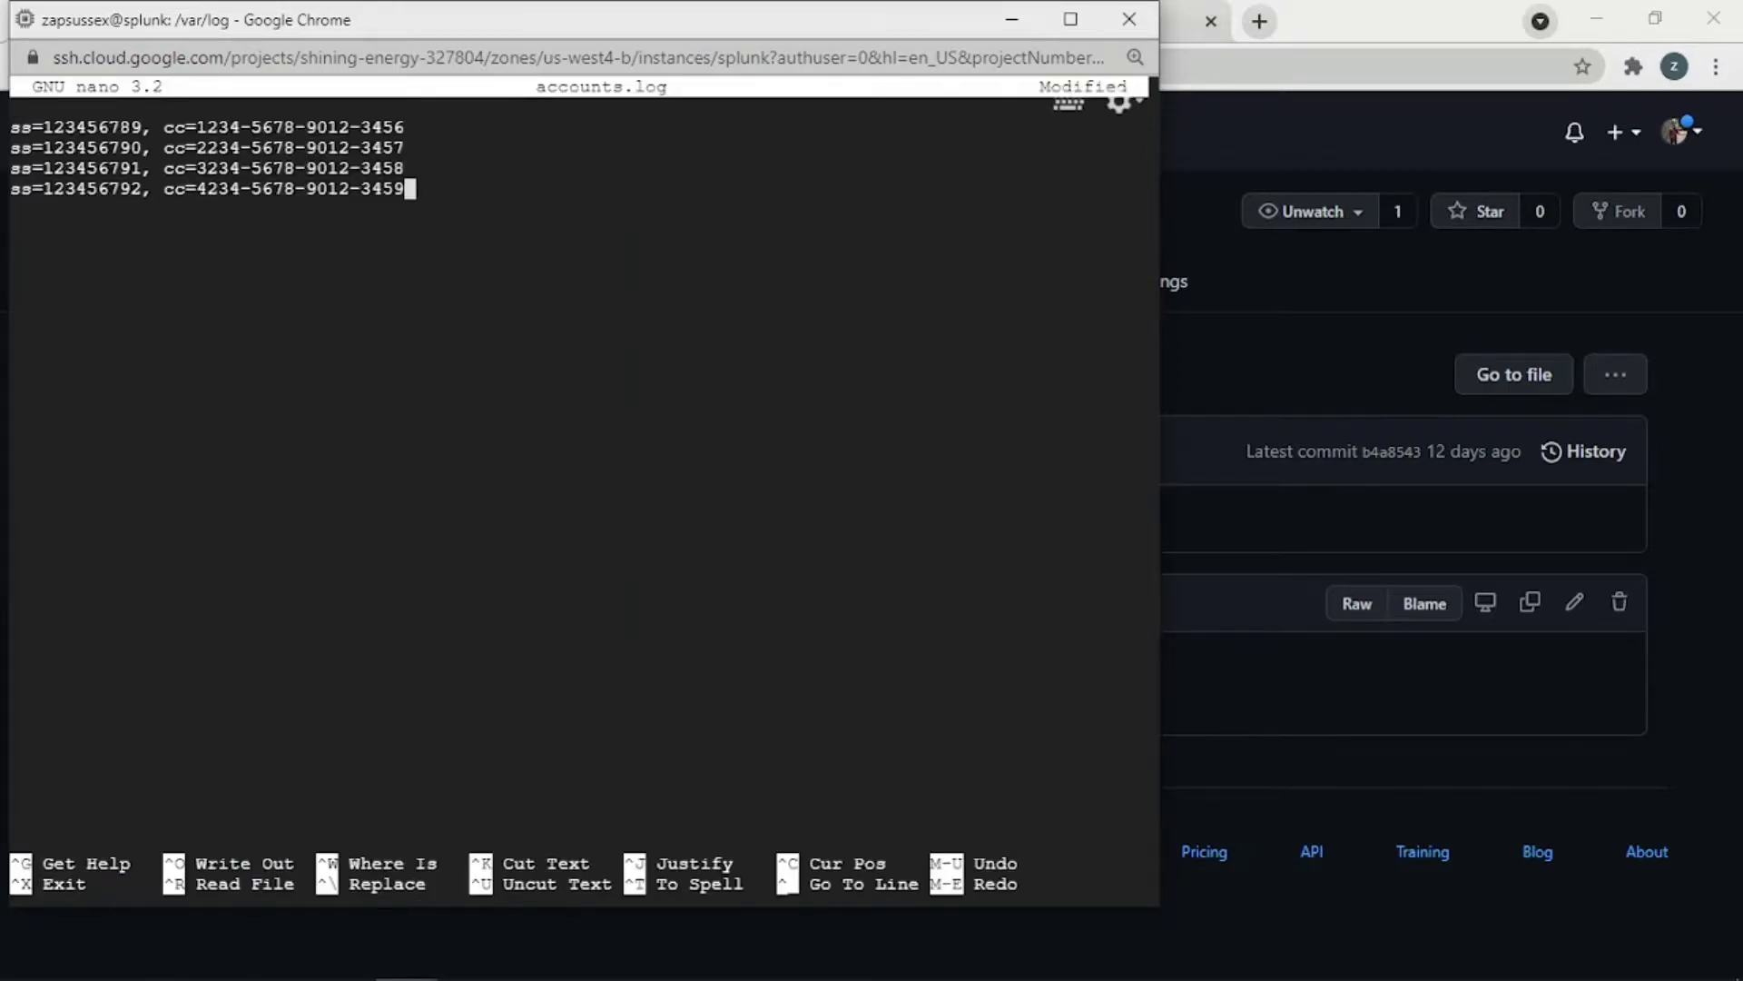
{"action": "key", "text": "ctrl+x"}
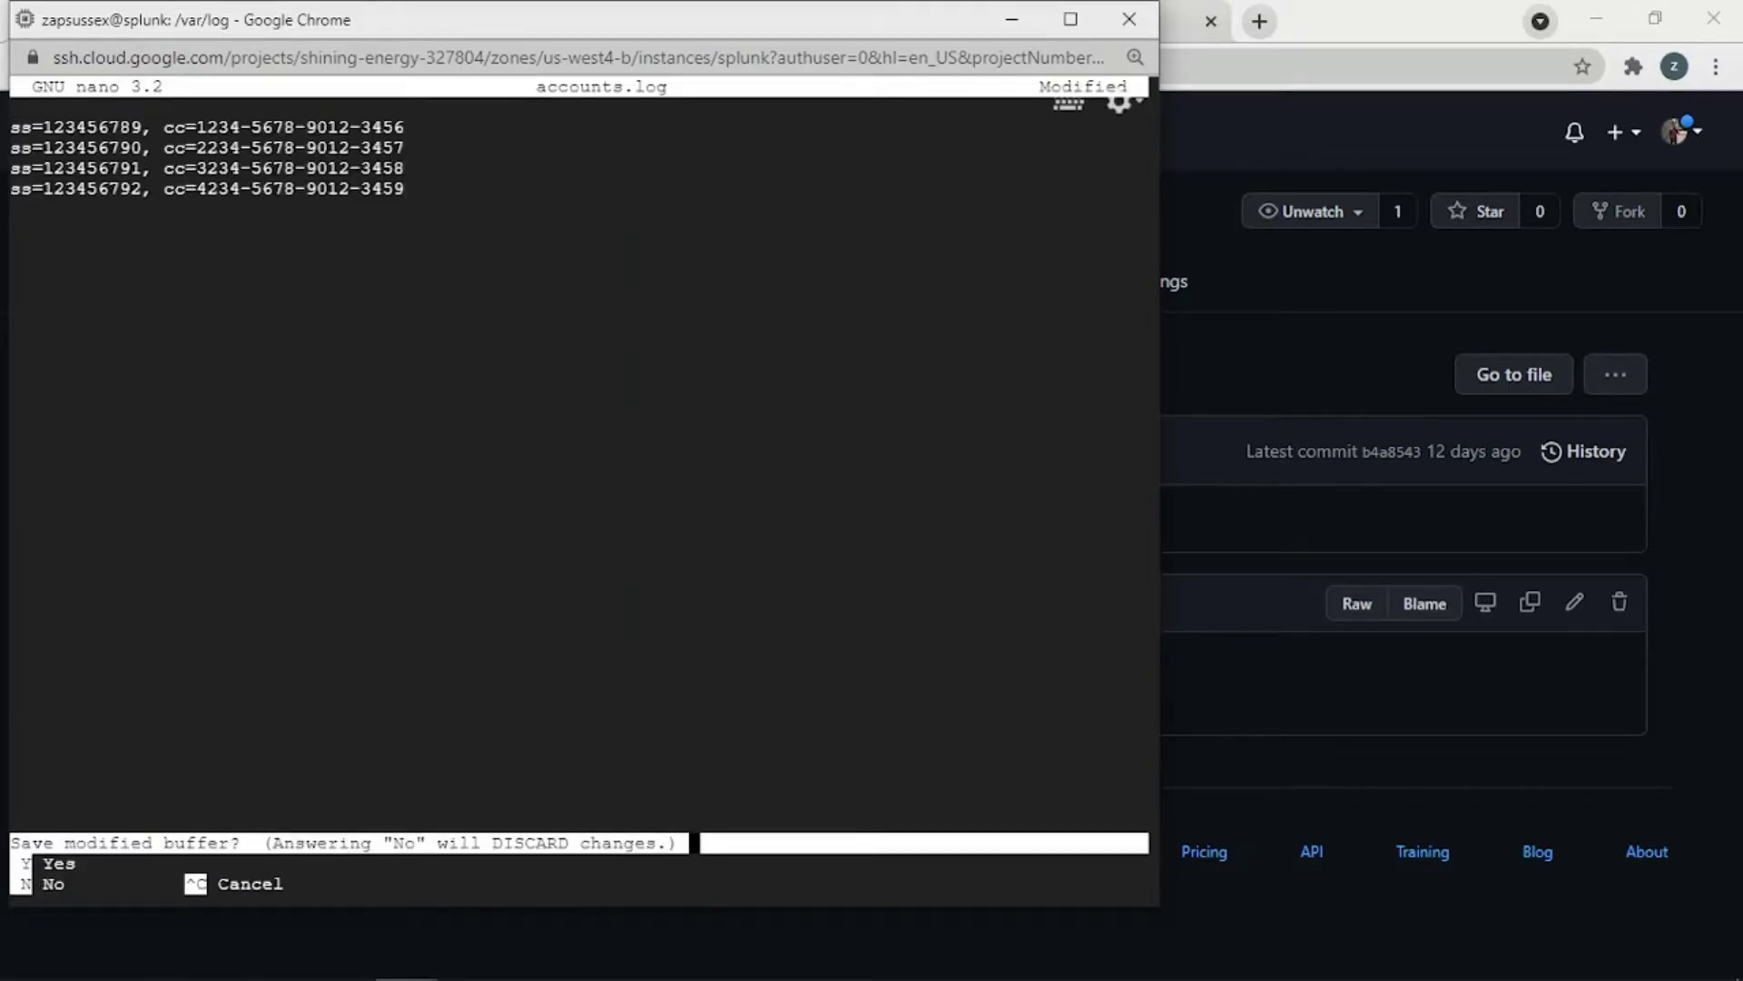
{"action": "key", "text": "y"}
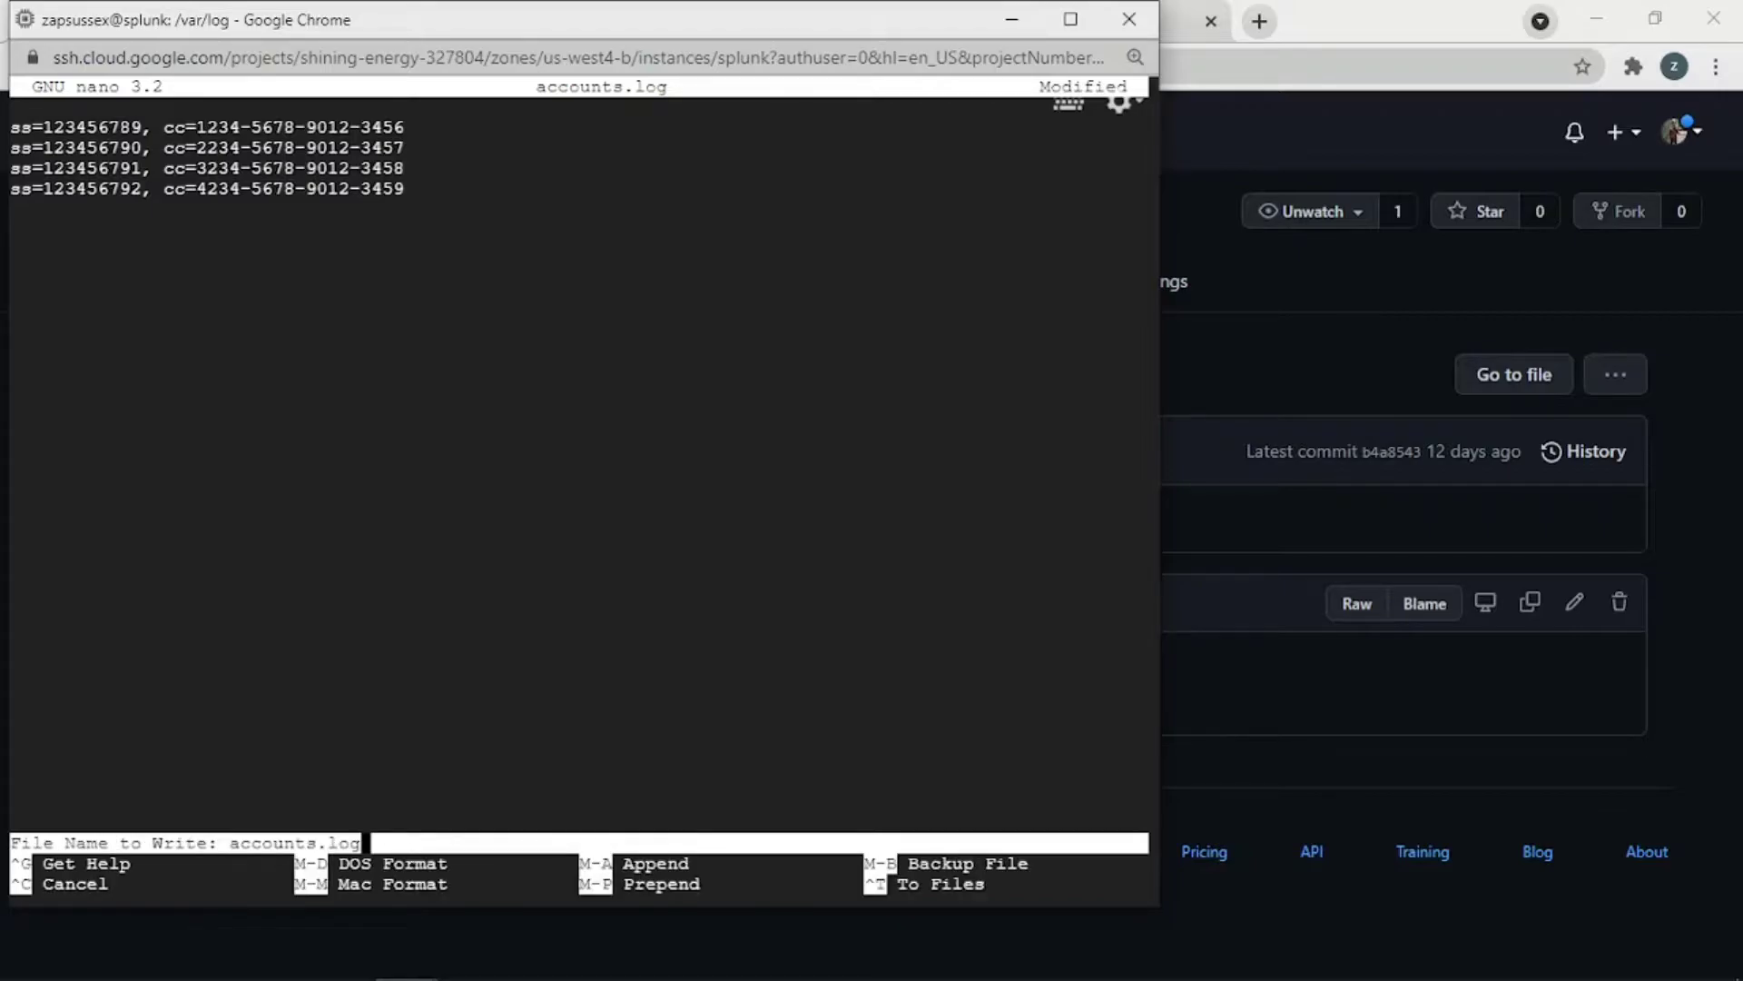
{"action": "key", "text": "Return"}
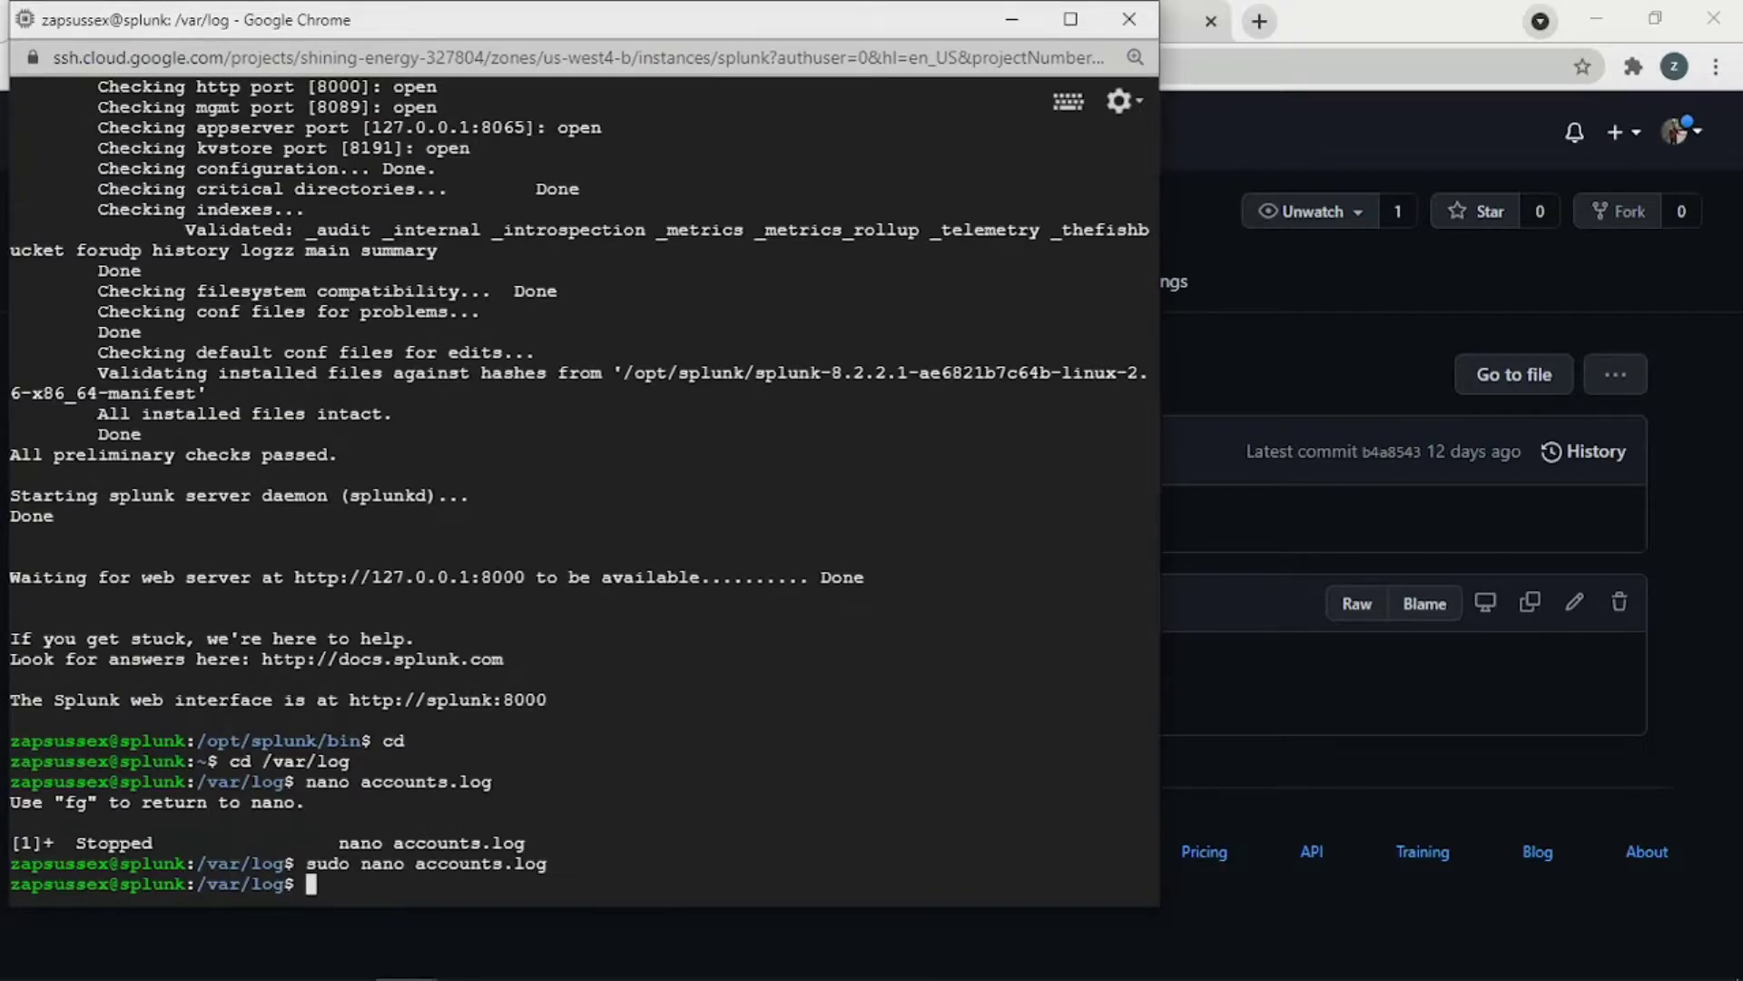
{"action": "key", "text": "Return"}
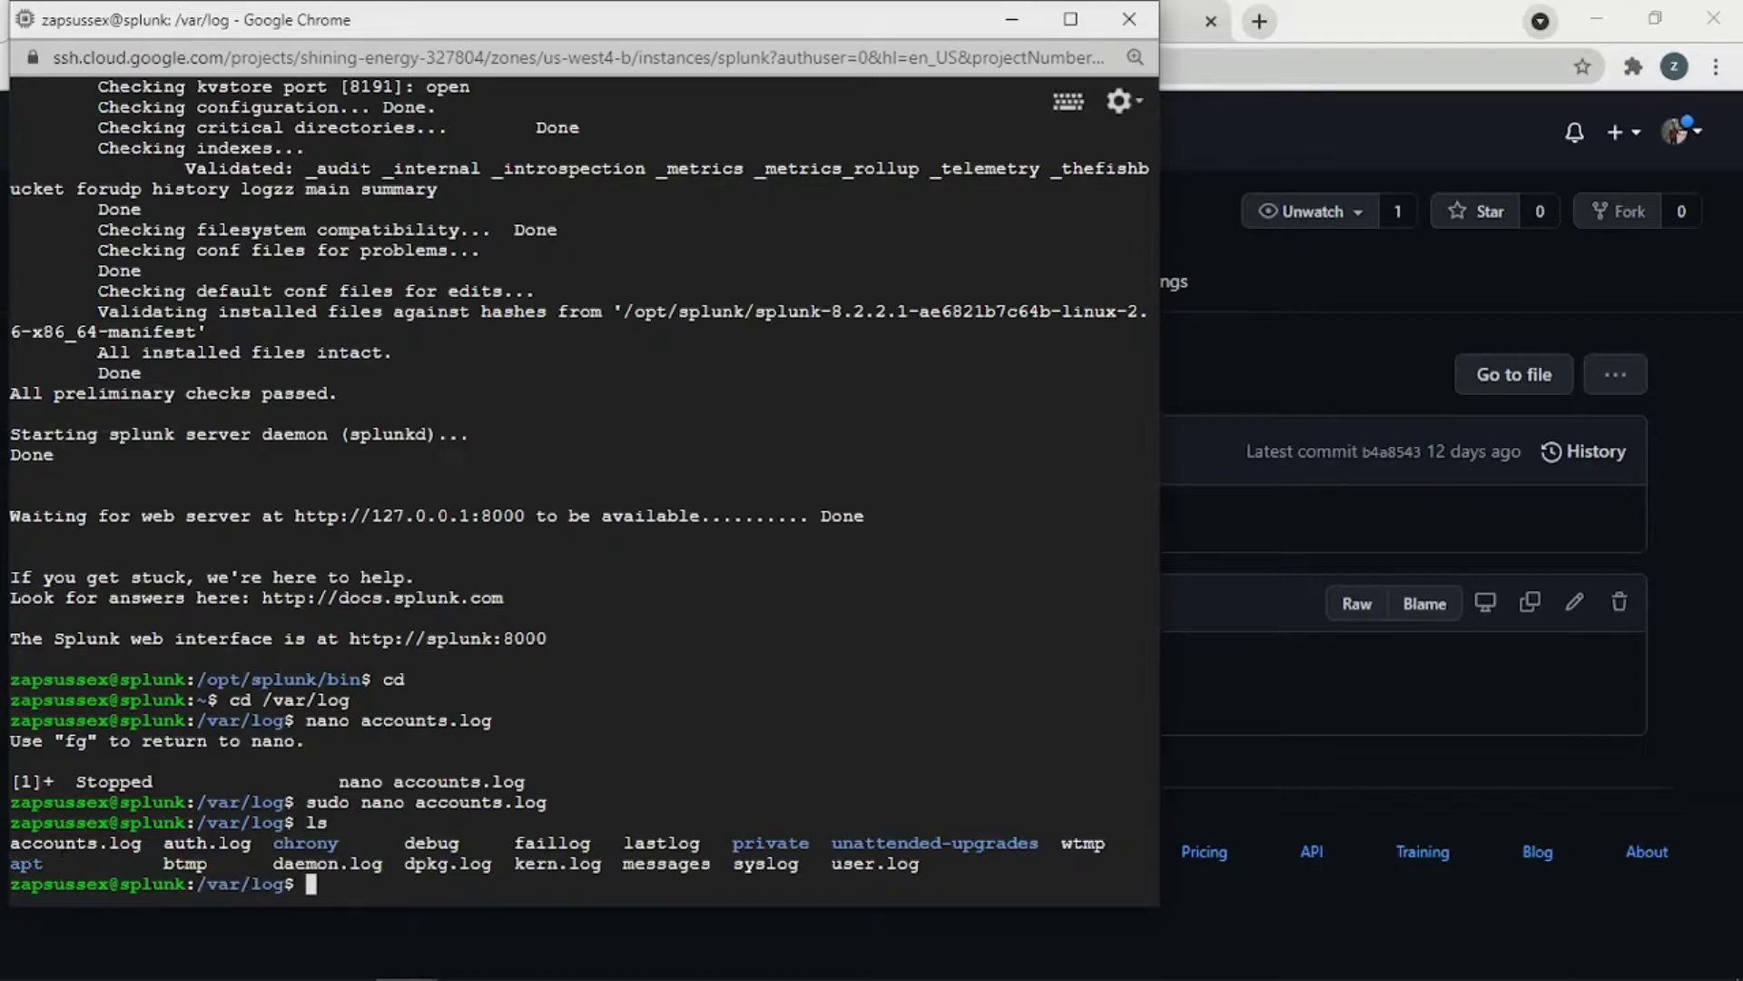
{"action": "left_click", "coordinate": [1011, 20]}
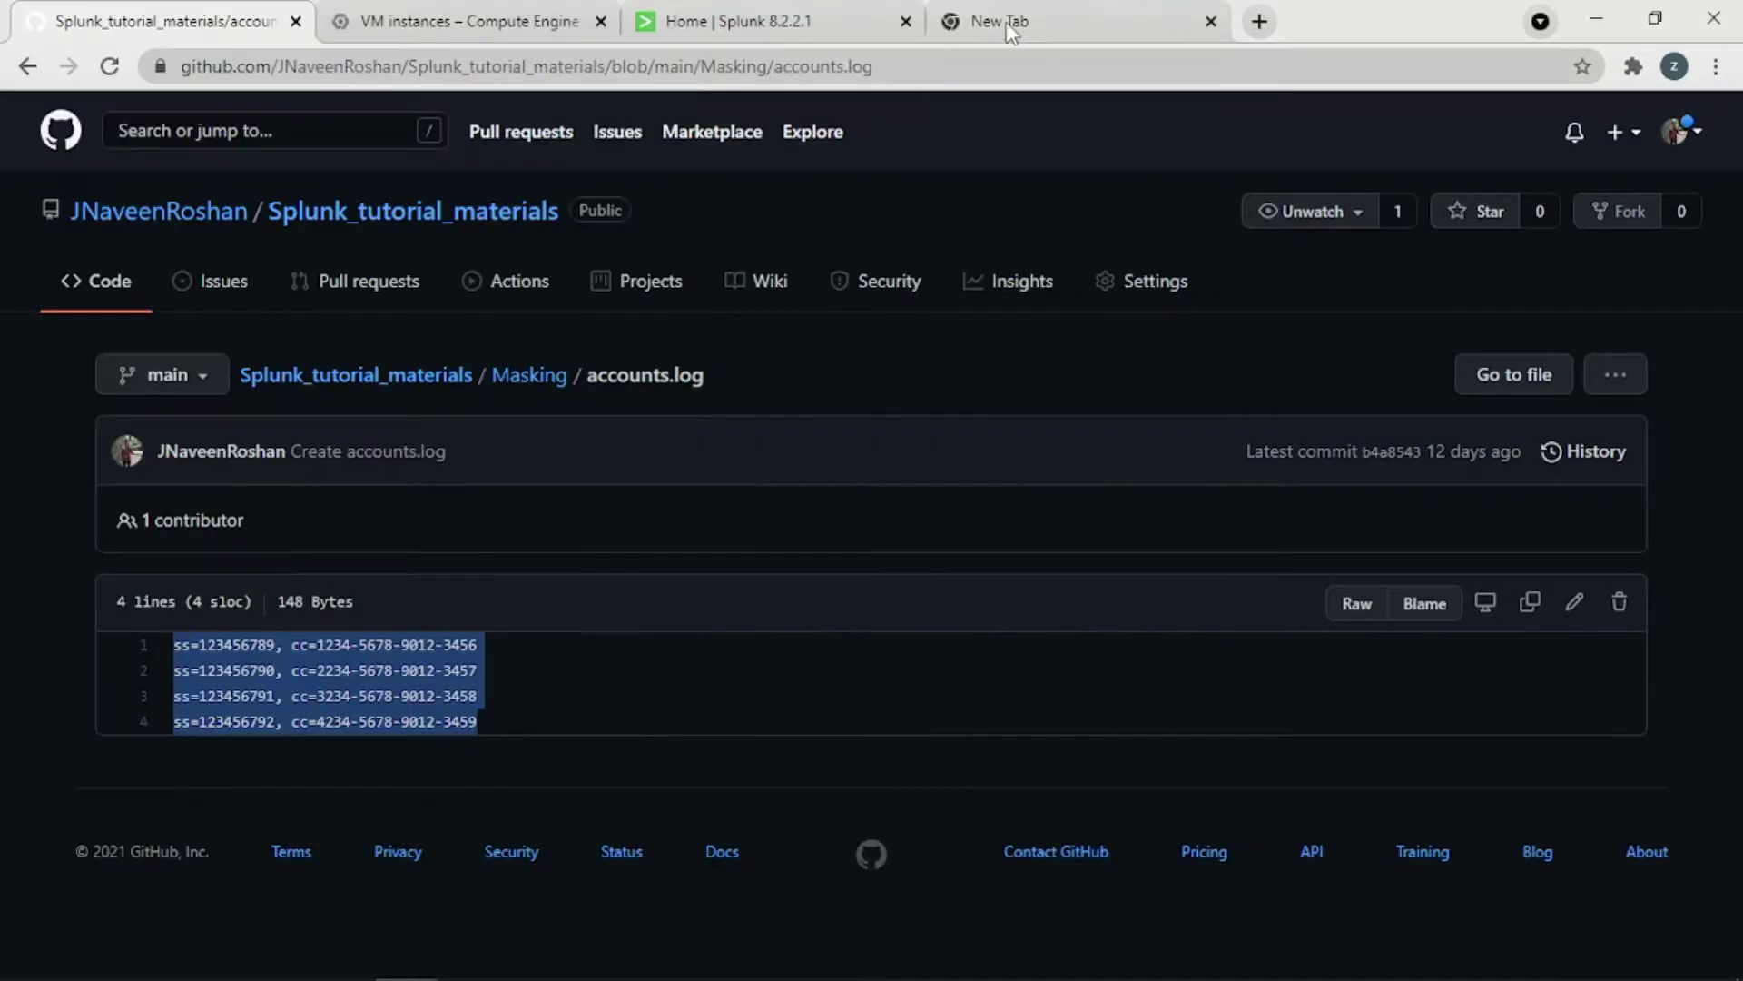
Step: Start a new file or directory input from Splunk Settings > Data inputs
{"action": "left_click", "coordinate": [787, 12]}
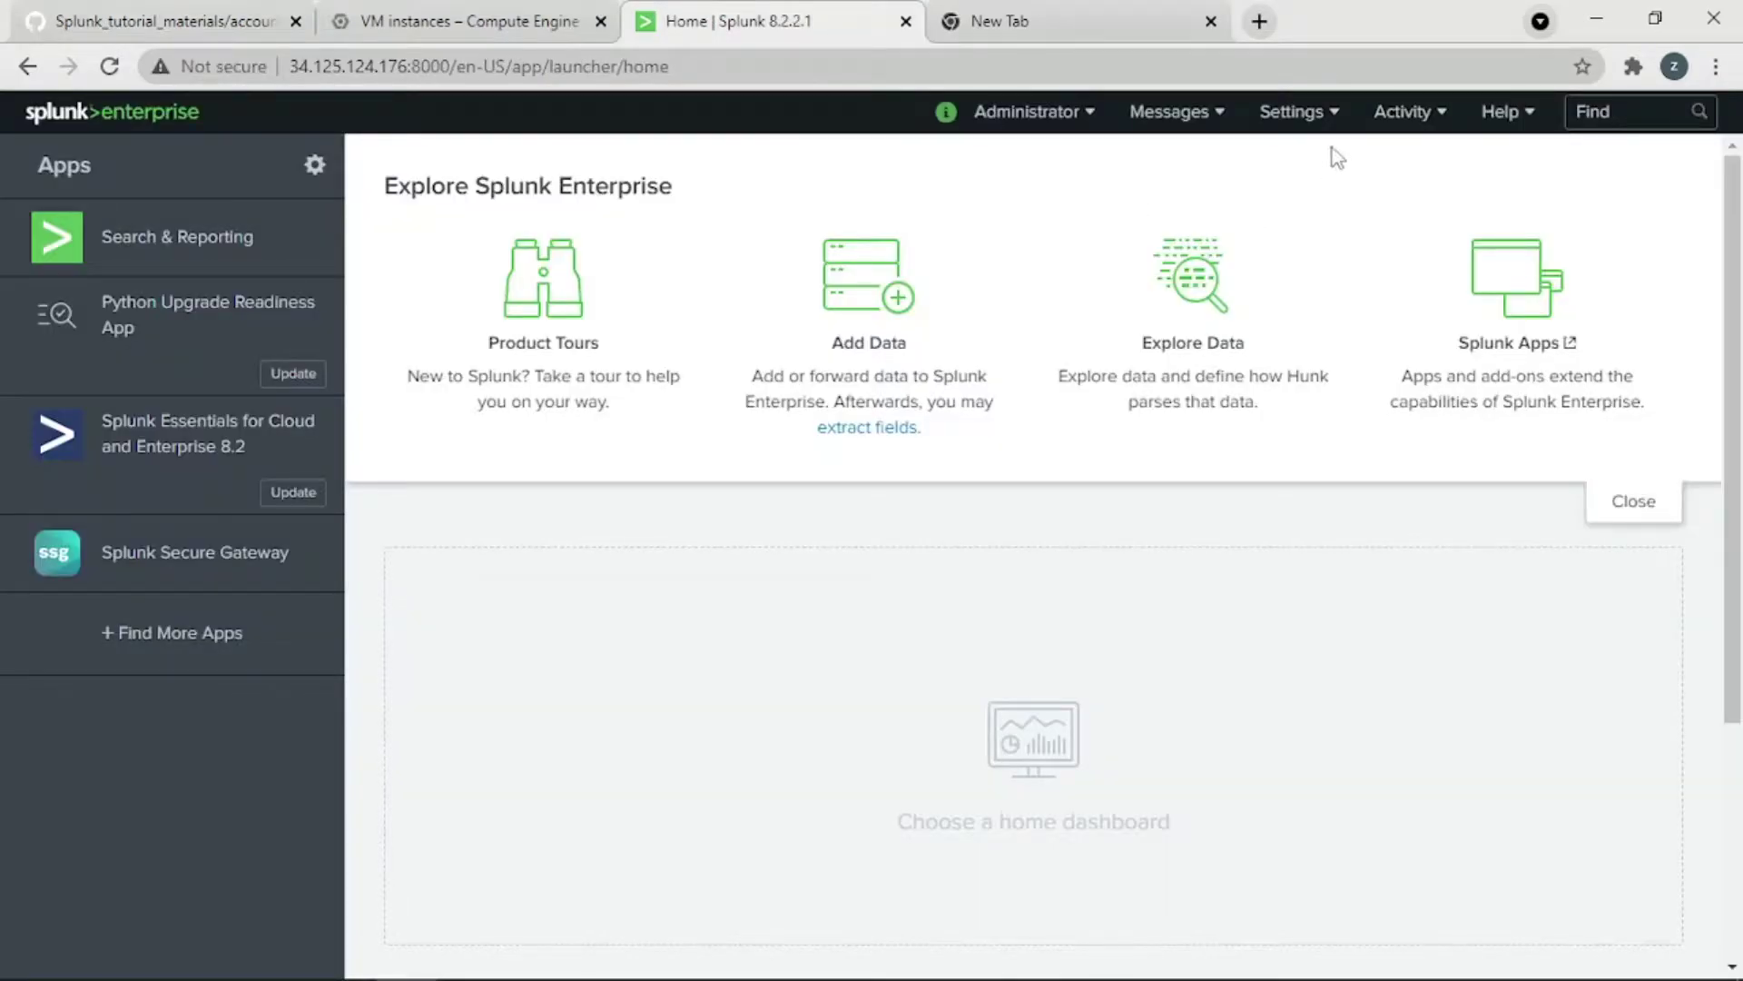
{"action": "left_click", "coordinate": [1280, 109]}
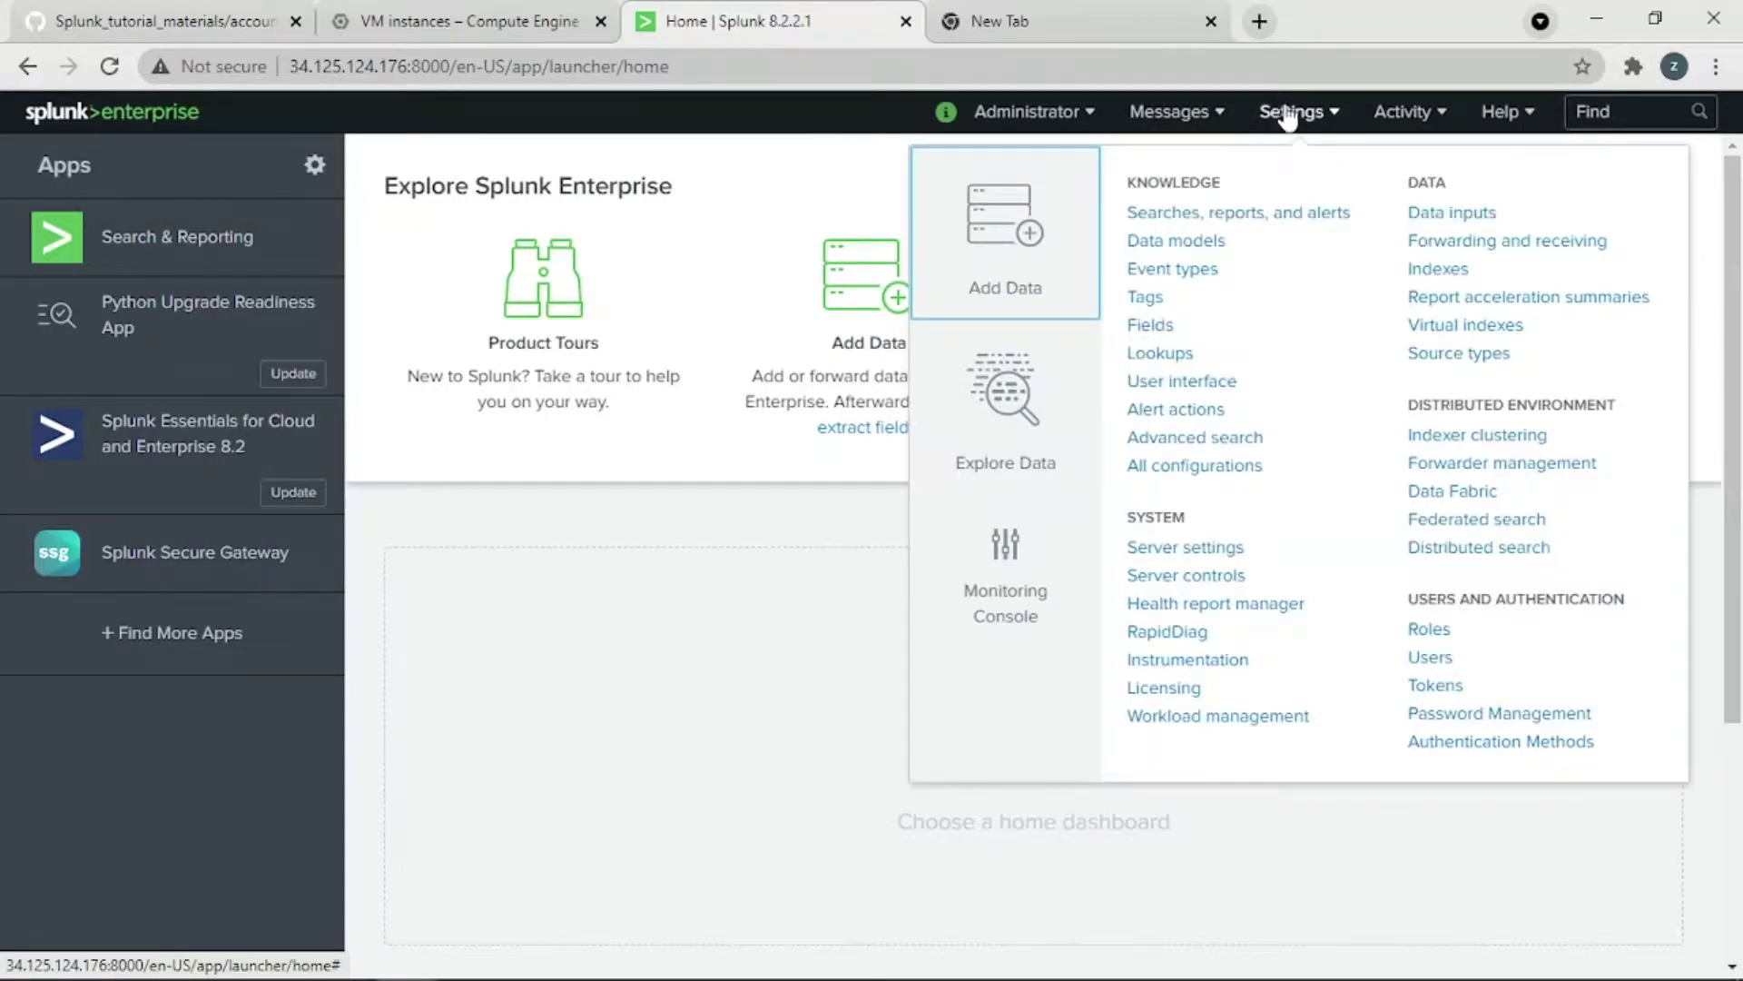
{"action": "left_click", "coordinate": [1435, 214]}
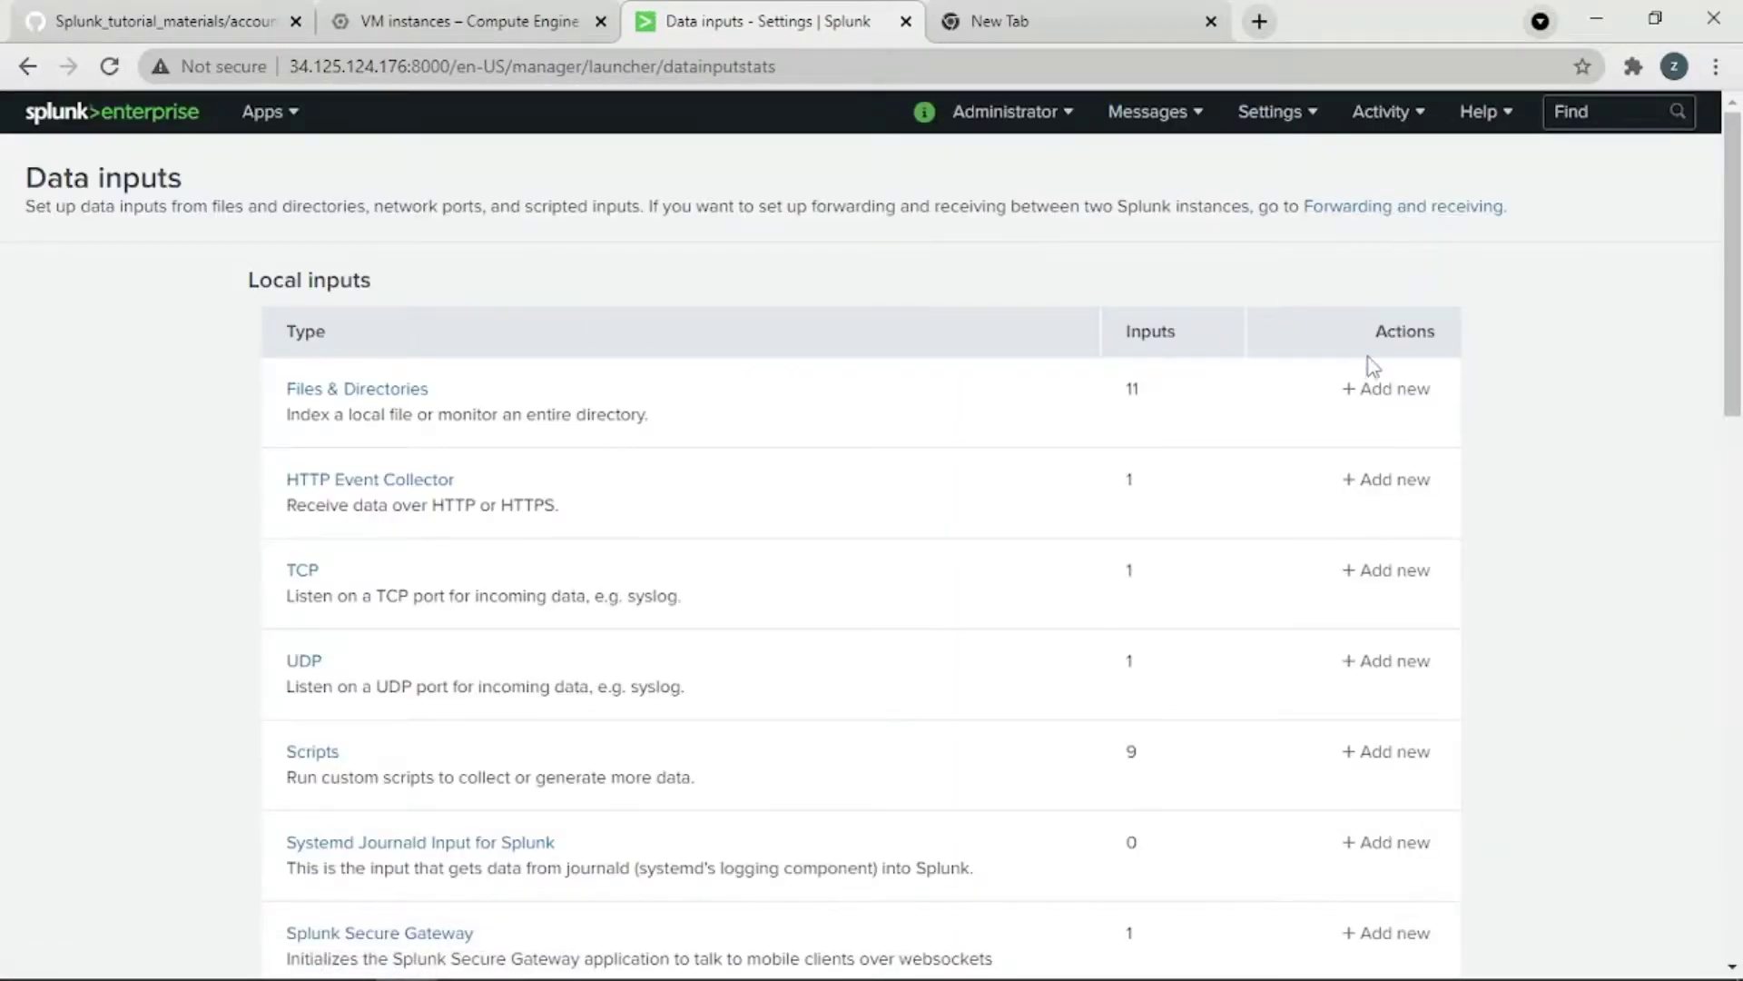
{"action": "left_click", "coordinate": [1418, 393]}
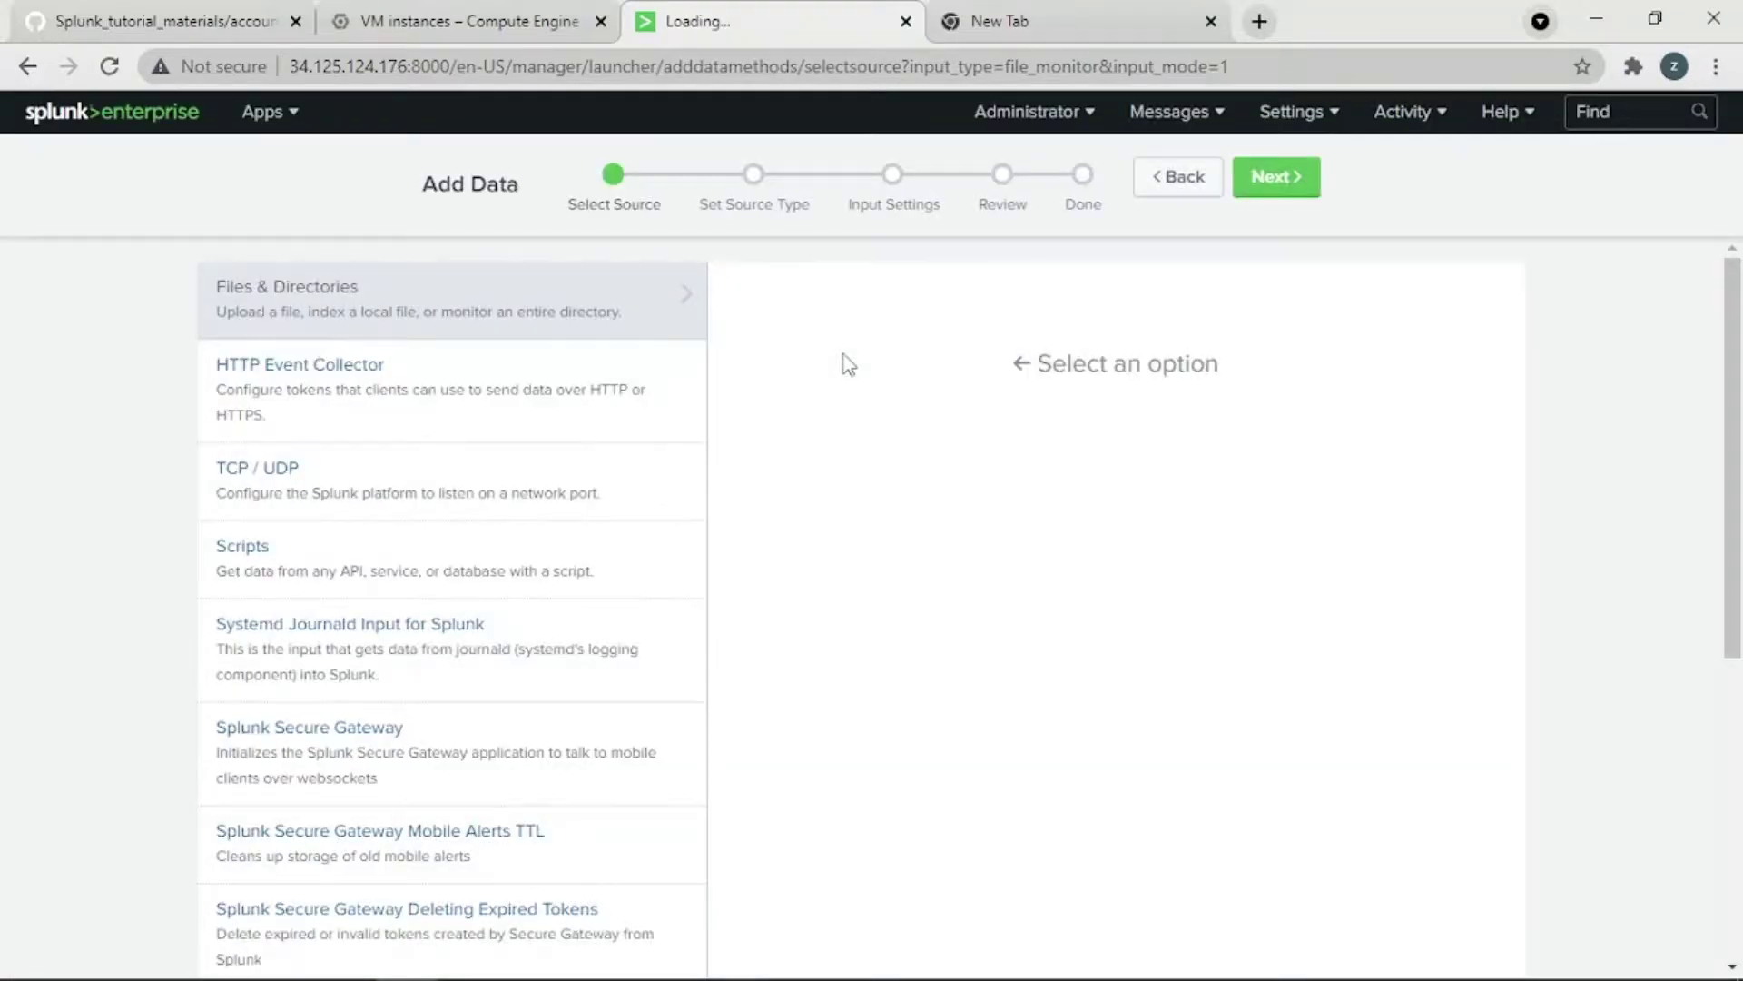
{"action": "left_click", "coordinate": [1433, 483]}
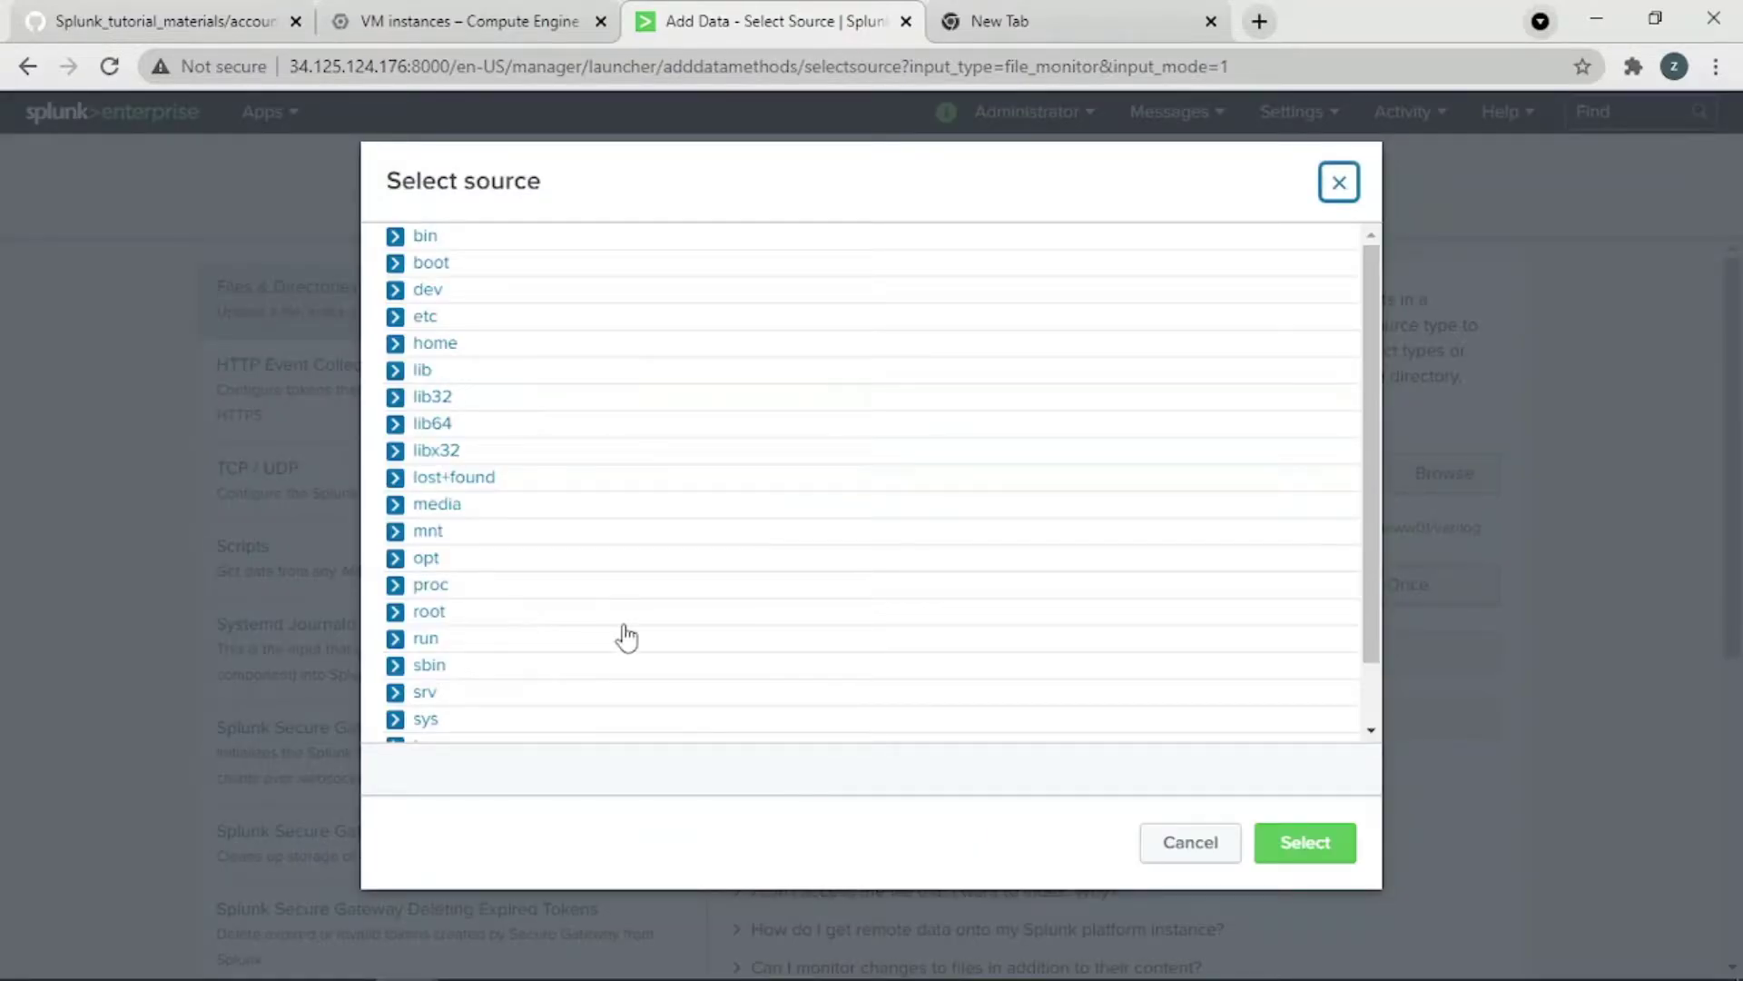
Step: Select /var/log/accounts.log as the continuously monitored source file
{"action": "left_click_drag", "start_coordinate": [1371, 536], "coordinate": [1374, 641]}
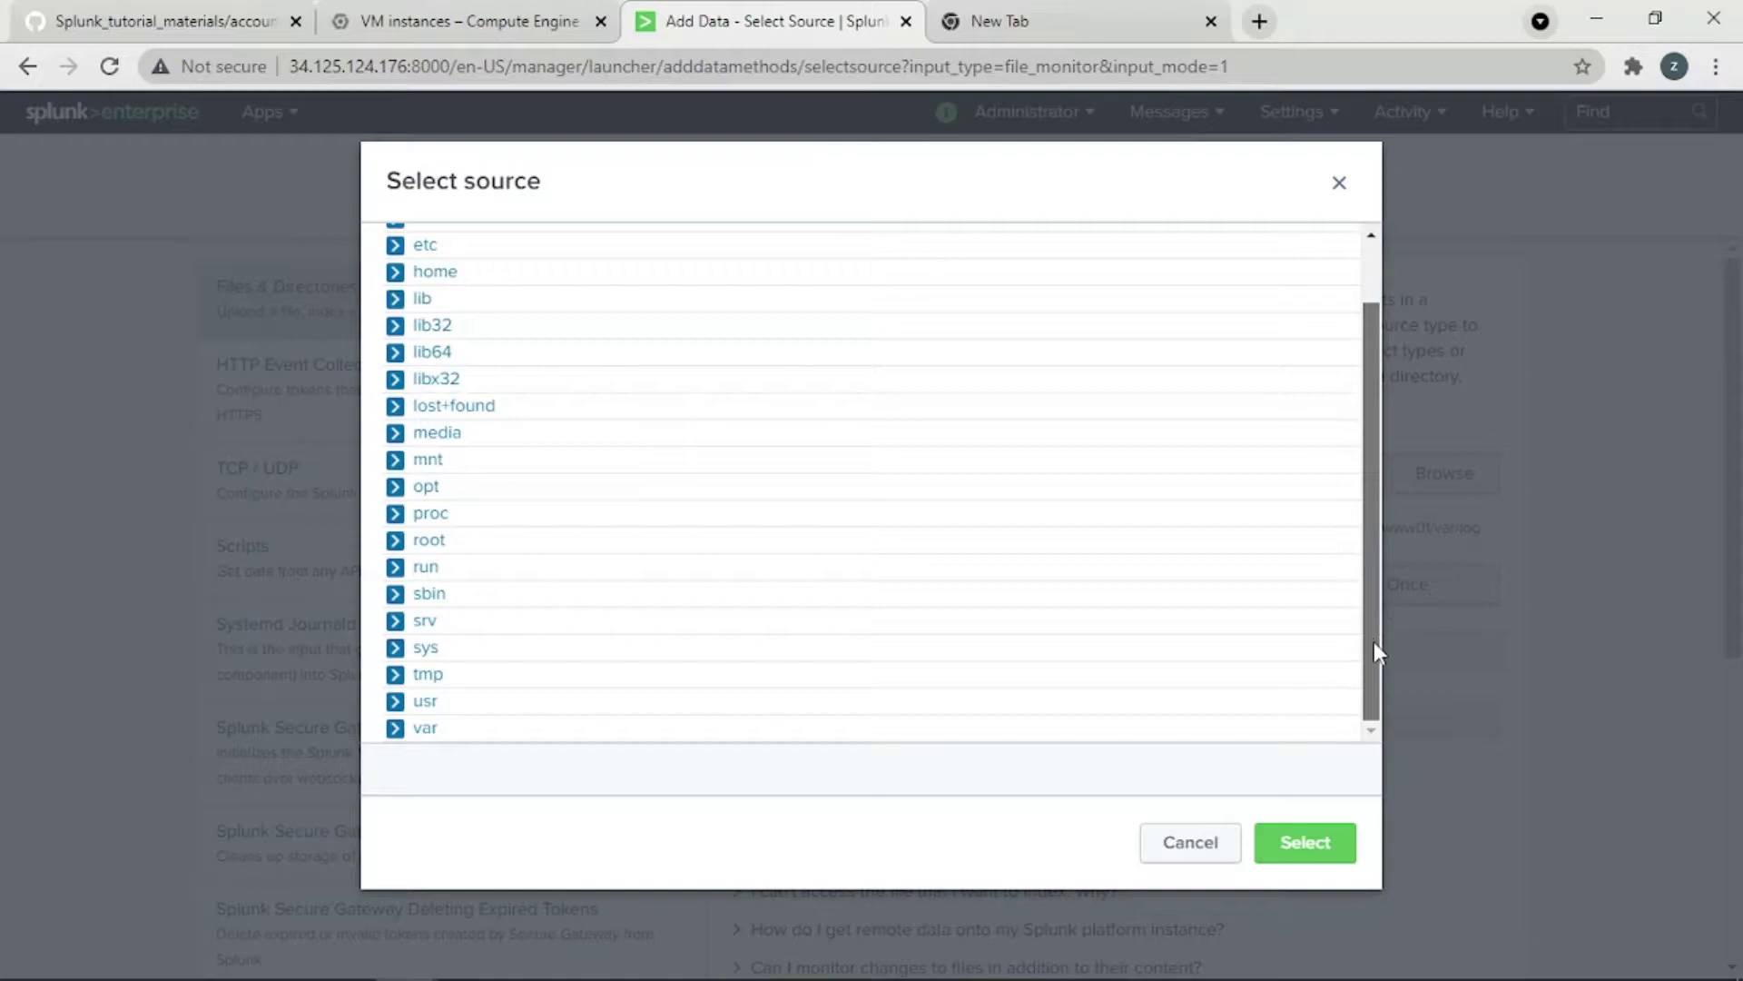
{"action": "left_click", "coordinate": [395, 728]}
{"action": "left_click_drag", "start_coordinate": [1373, 522], "coordinate": [1368, 681]}
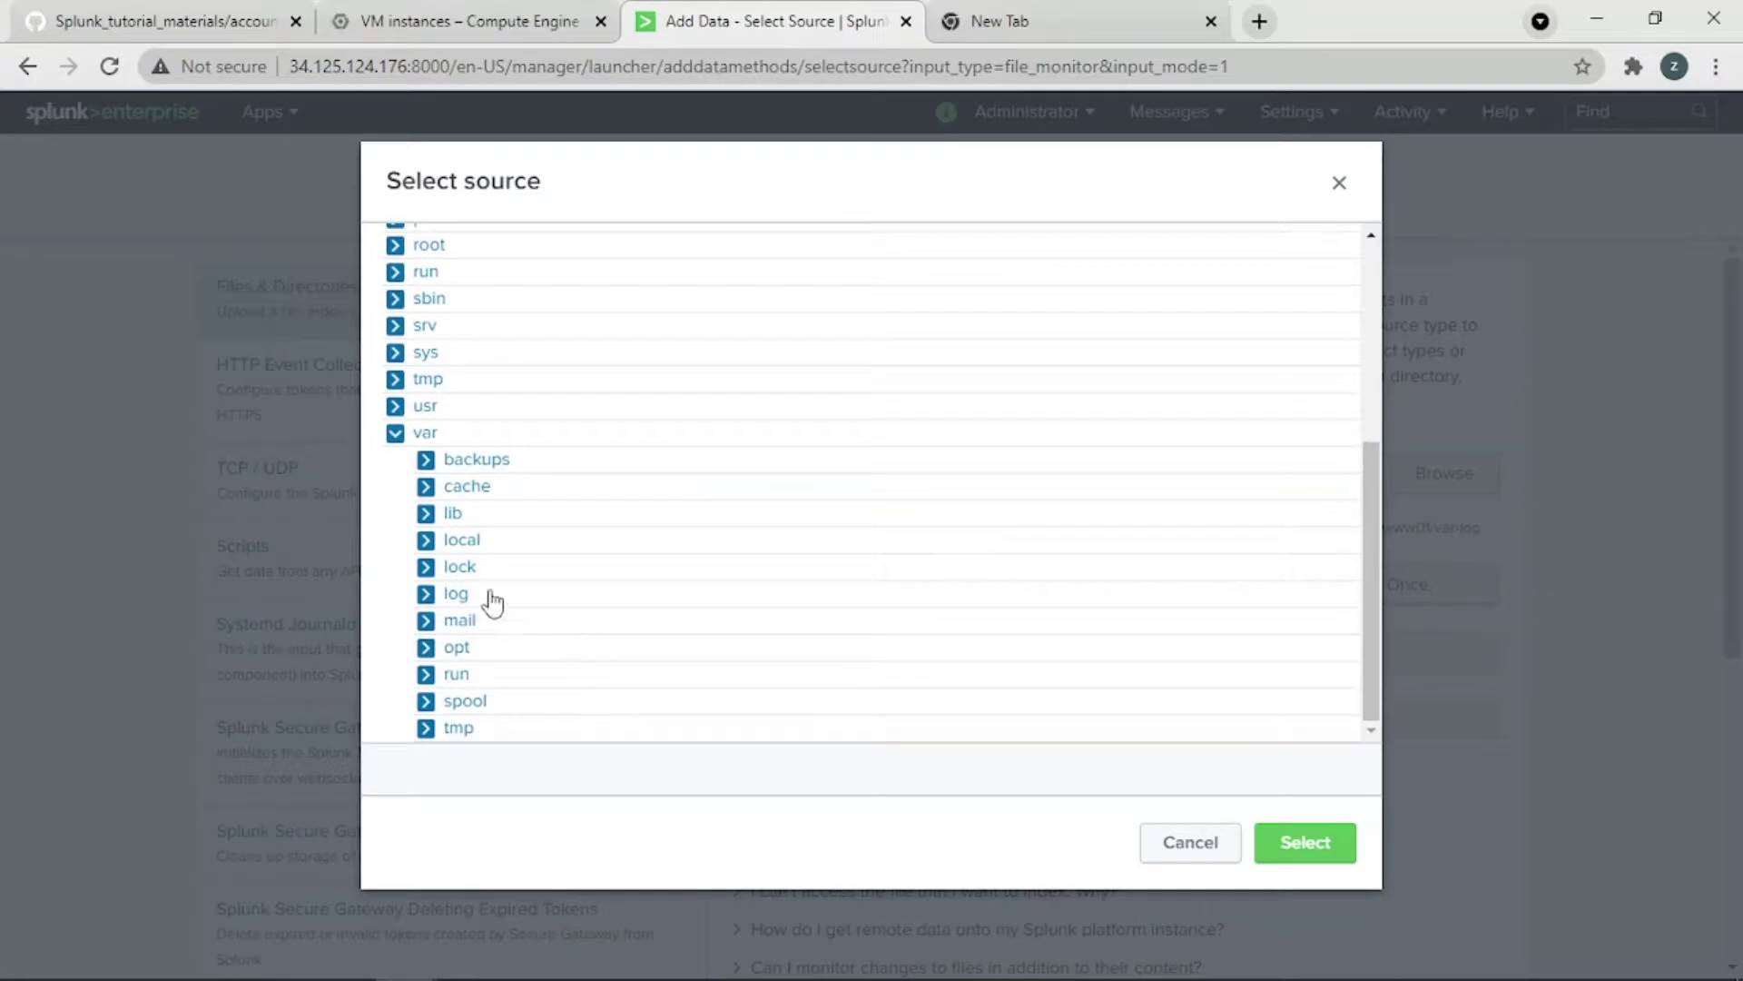
{"action": "left_click", "coordinate": [424, 595]}
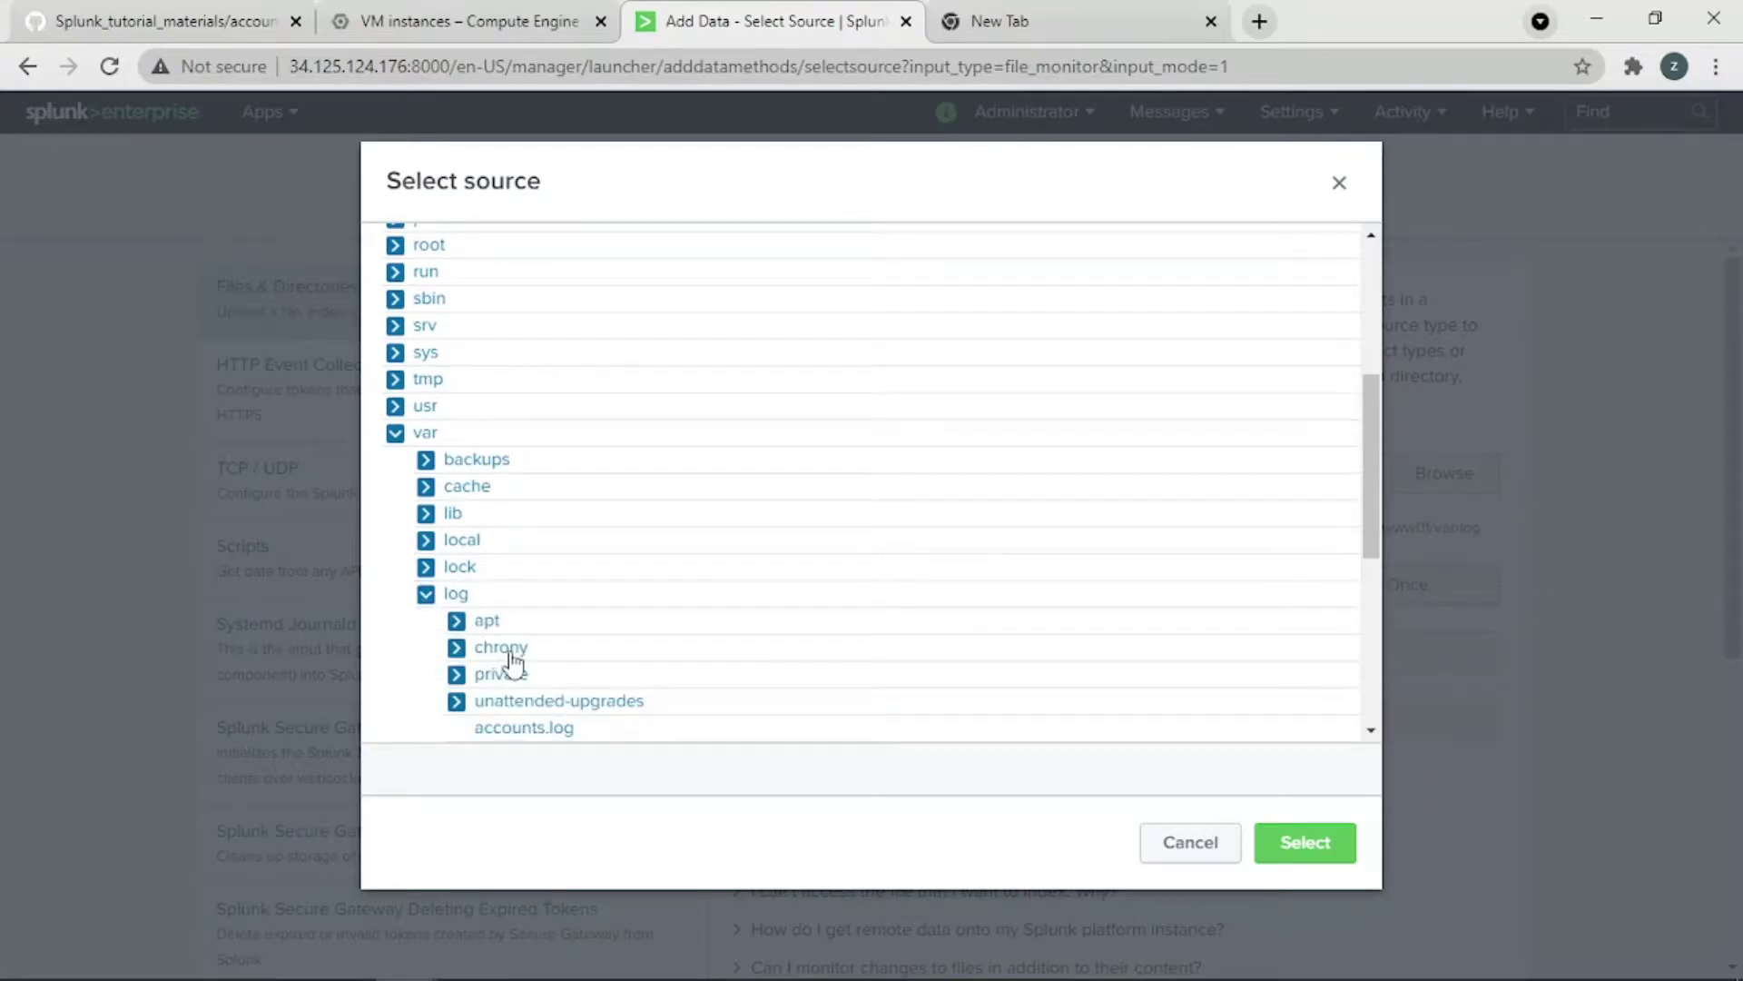
{"action": "left_click", "coordinate": [543, 729]}
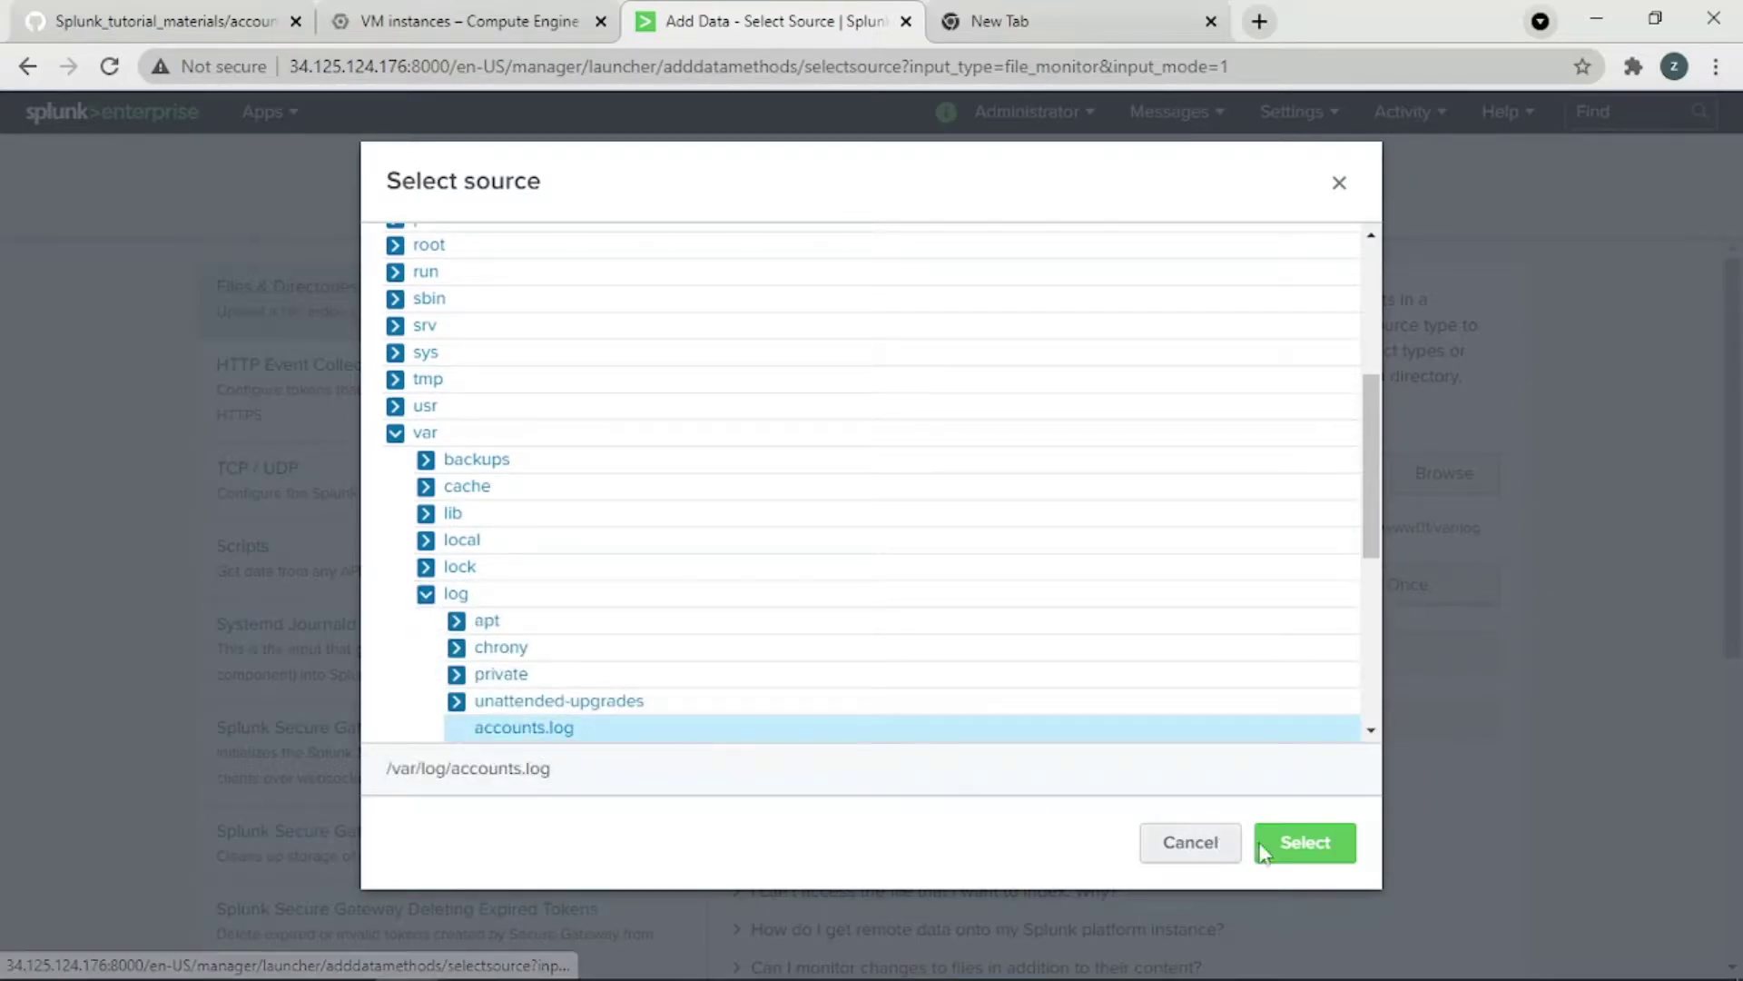
{"action": "left_click", "coordinate": [1304, 858]}
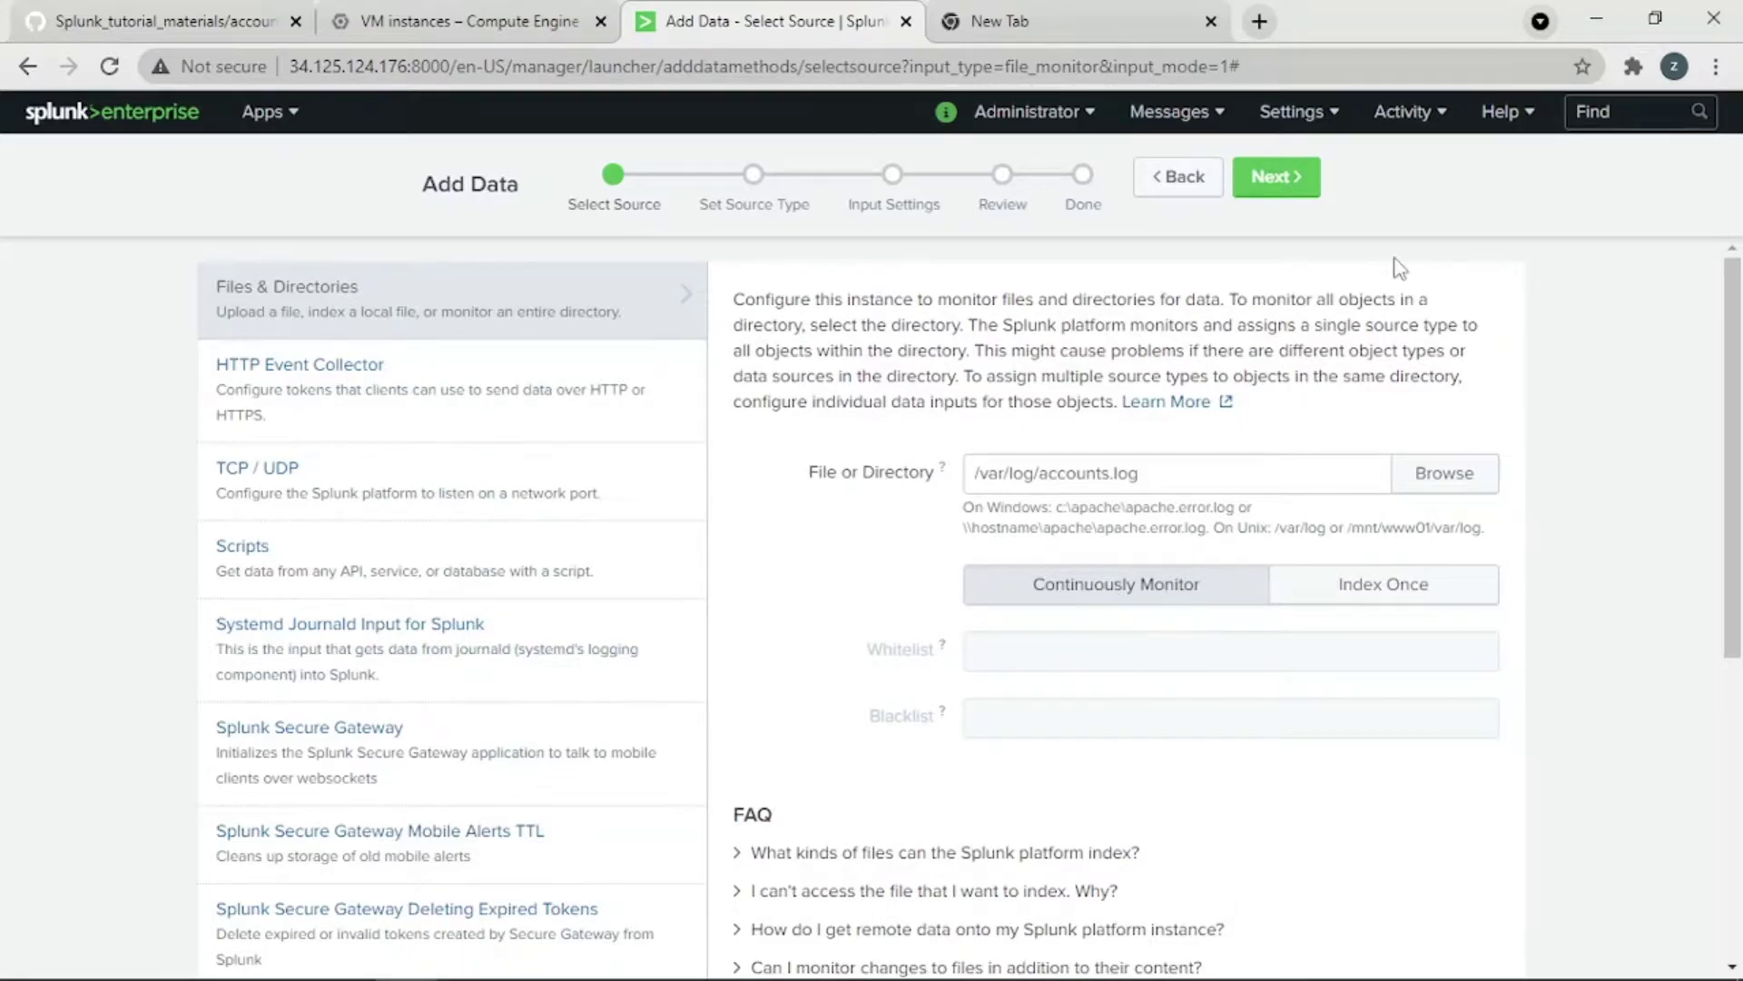
Step: On Set Source Type, switch event breaks to Every Line so the preview shows four events
{"action": "left_click", "coordinate": [1280, 177]}
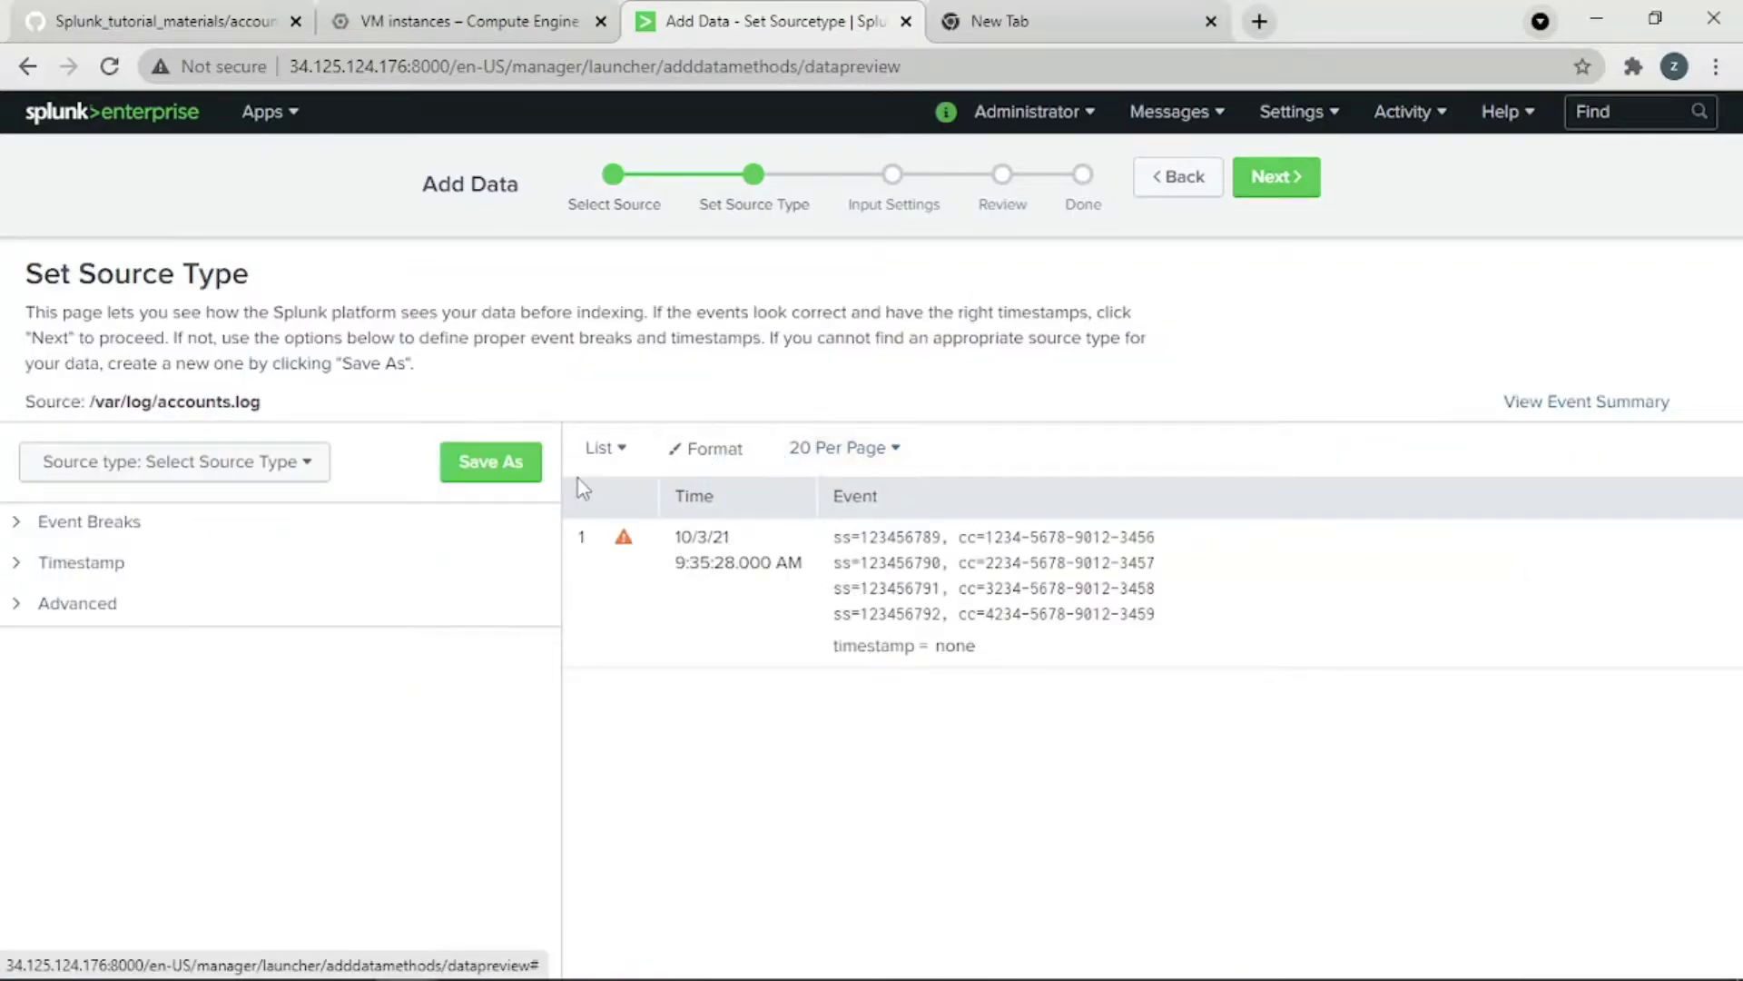
{"action": "left_click", "coordinate": [19, 527]}
{"action": "left_click", "coordinate": [363, 608]}
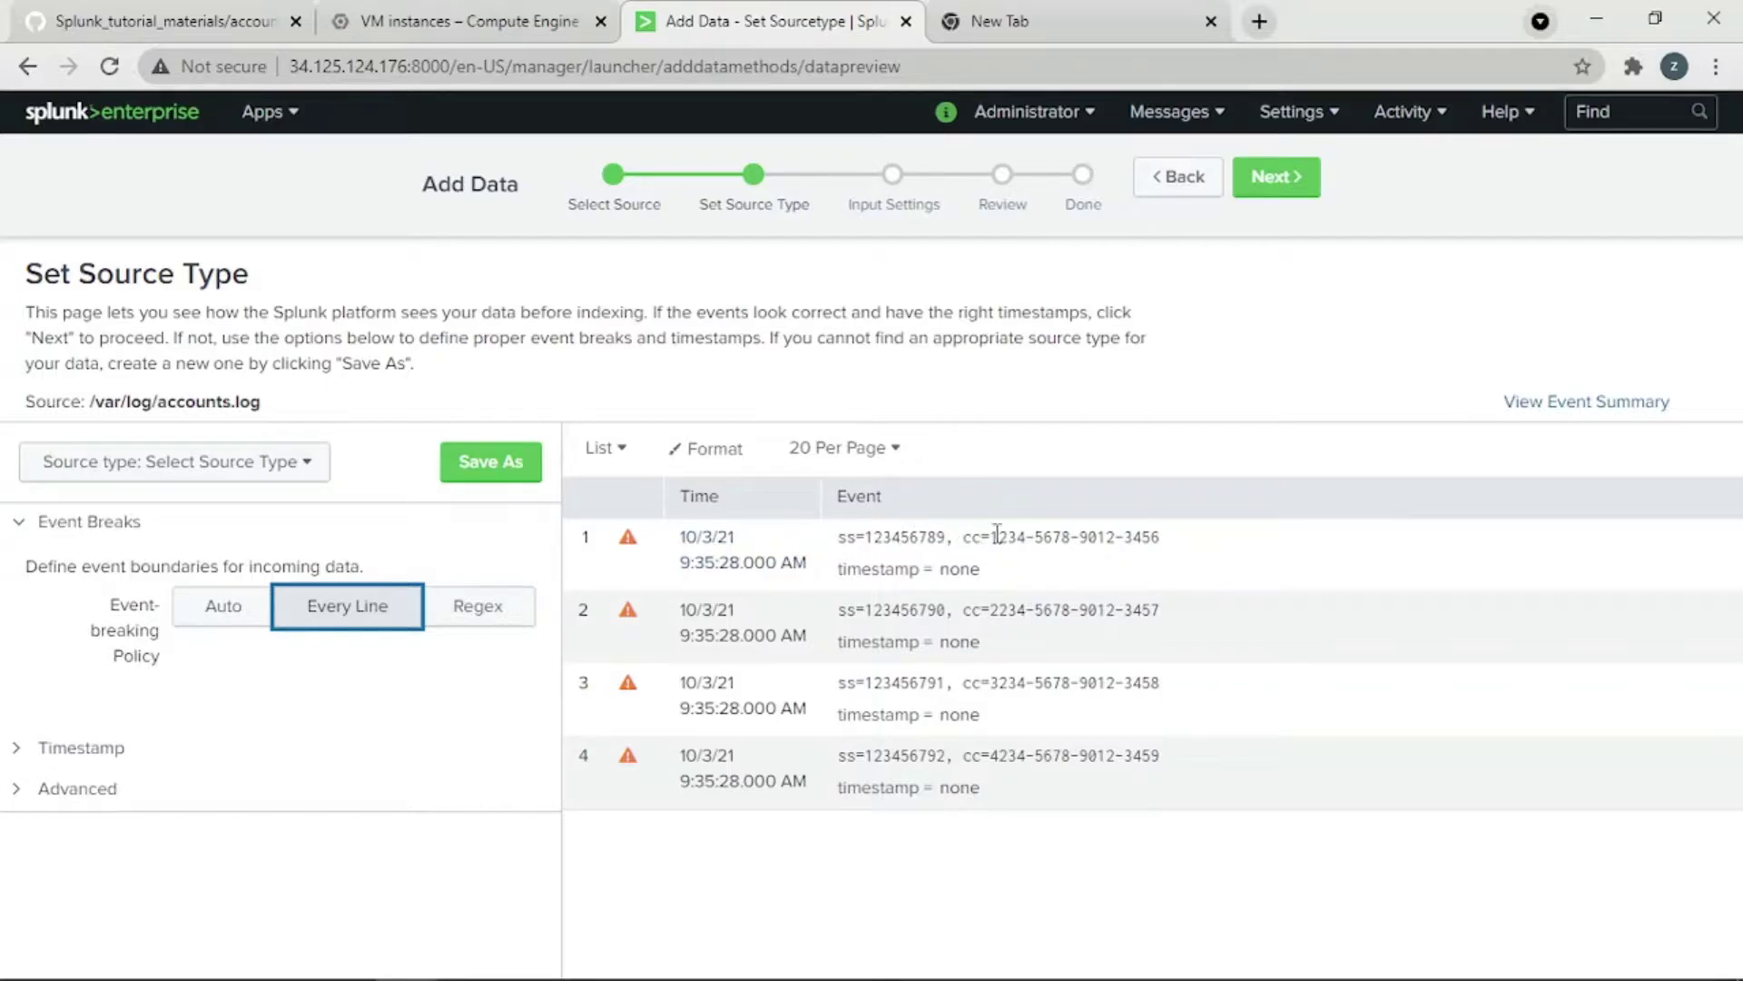
{"action": "left_click", "coordinate": [246, 468]}
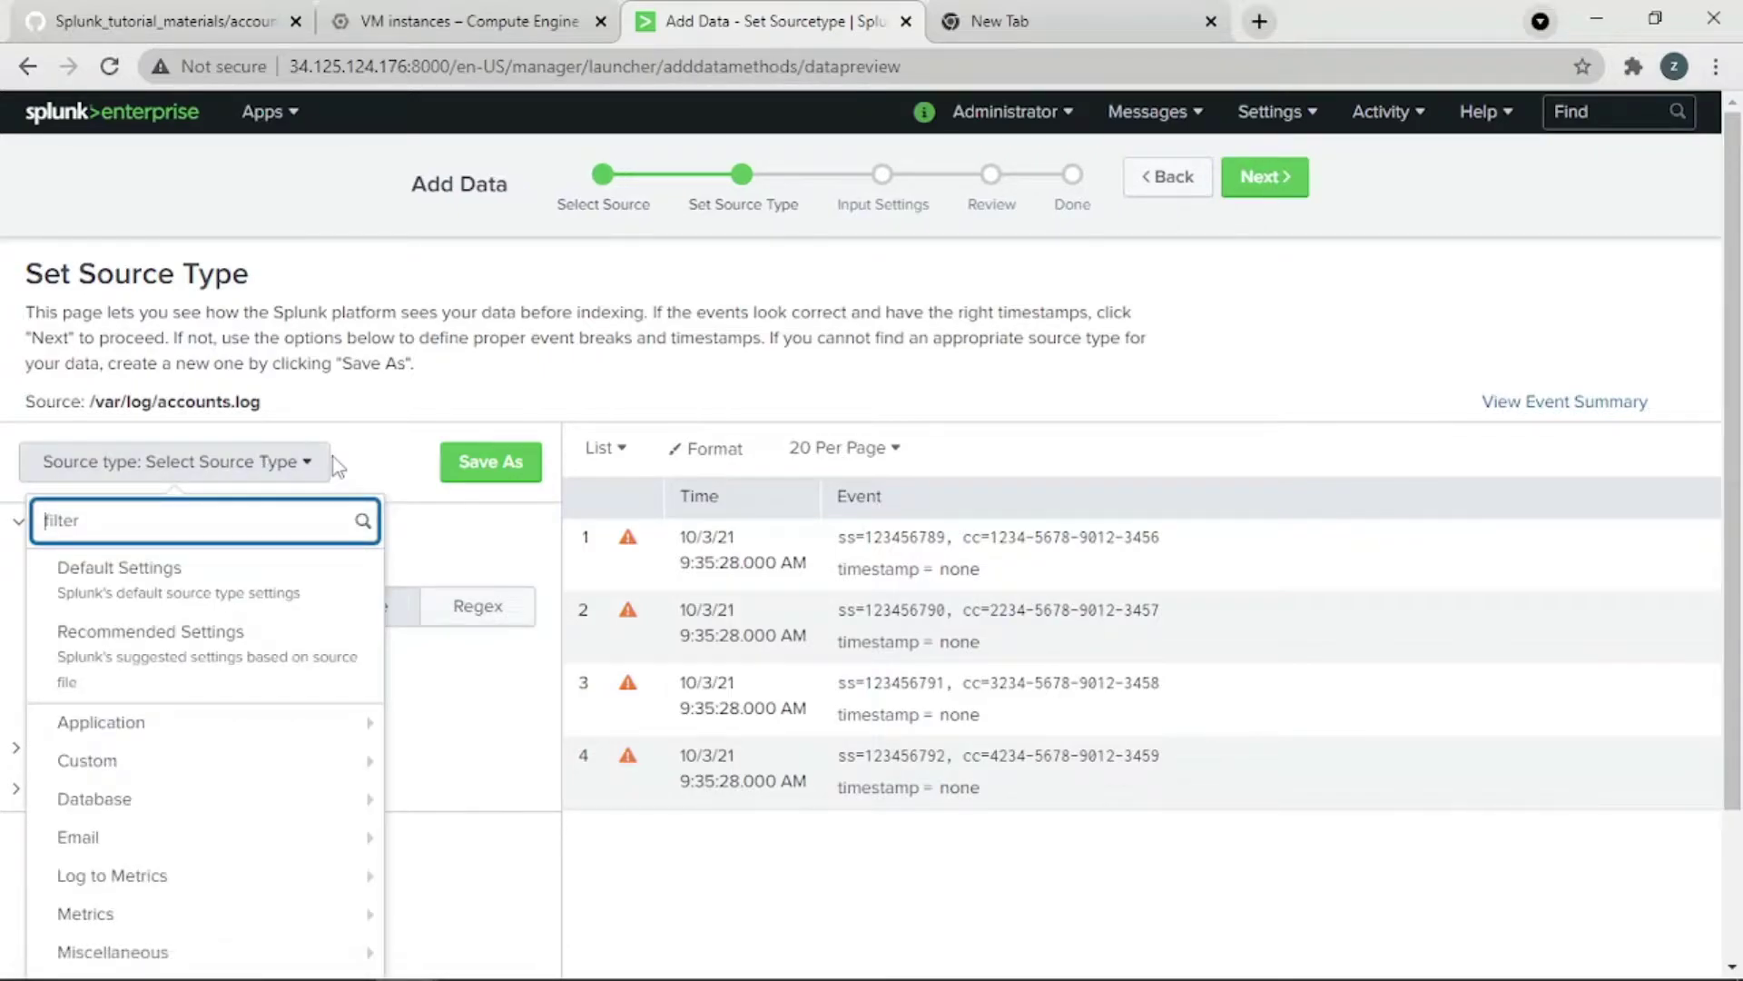
Step: Save the preview settings as a new source type named SSN-CC
{"action": "left_click", "coordinate": [459, 463]}
{"action": "left_click", "coordinate": [839, 278]}
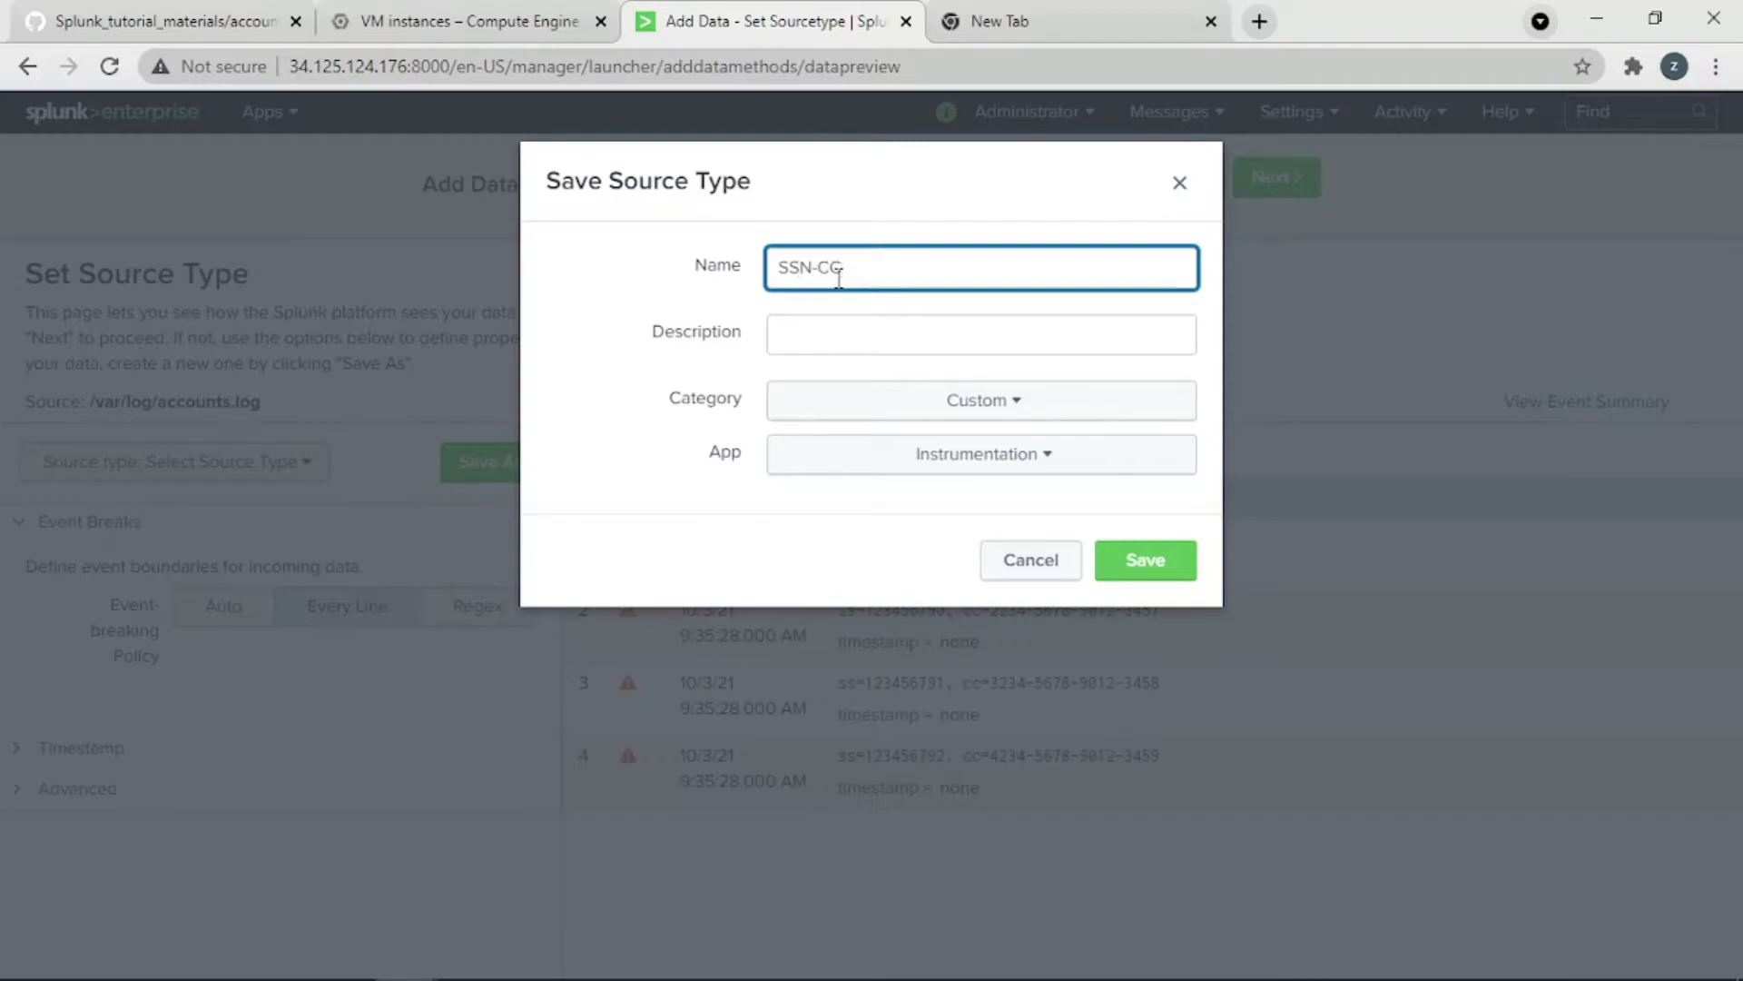
{"action": "left_click", "coordinate": [1176, 561]}
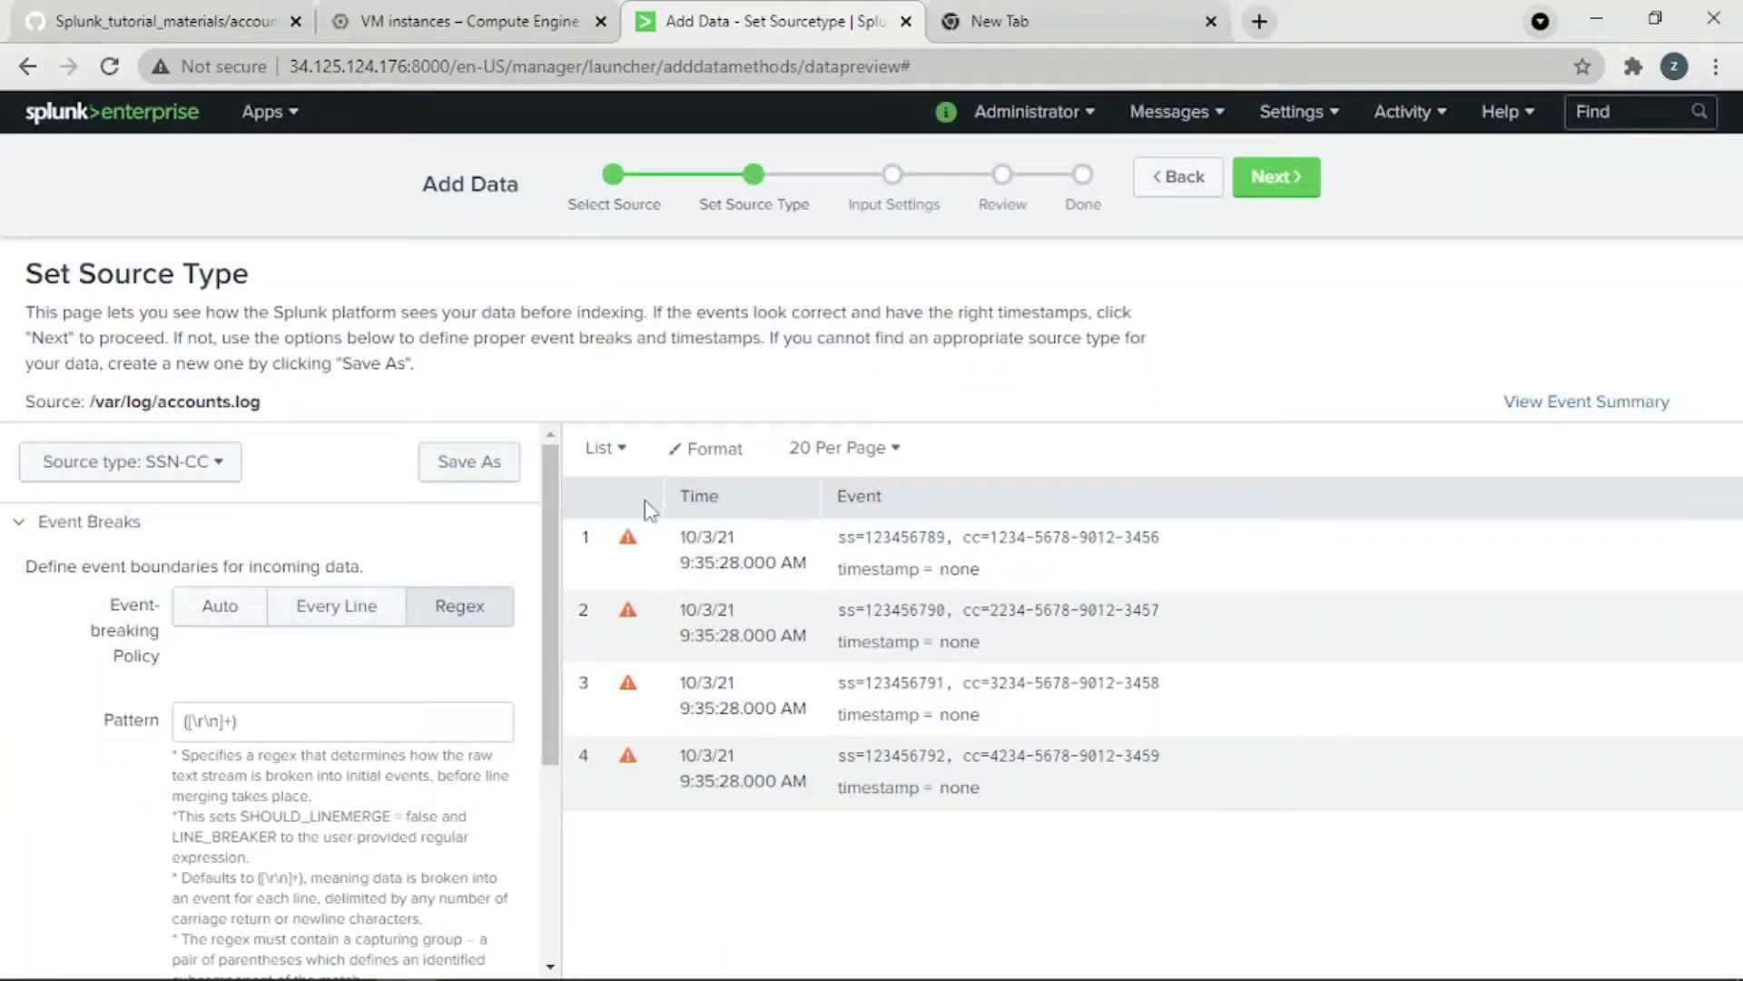
Step: Set App Context to Search & Reporting (search), keep the Default index, and go to Review
{"action": "left_click_drag", "start_coordinate": [552, 513], "coordinate": [561, 563]}
{"action": "left_click", "coordinate": [1292, 191]}
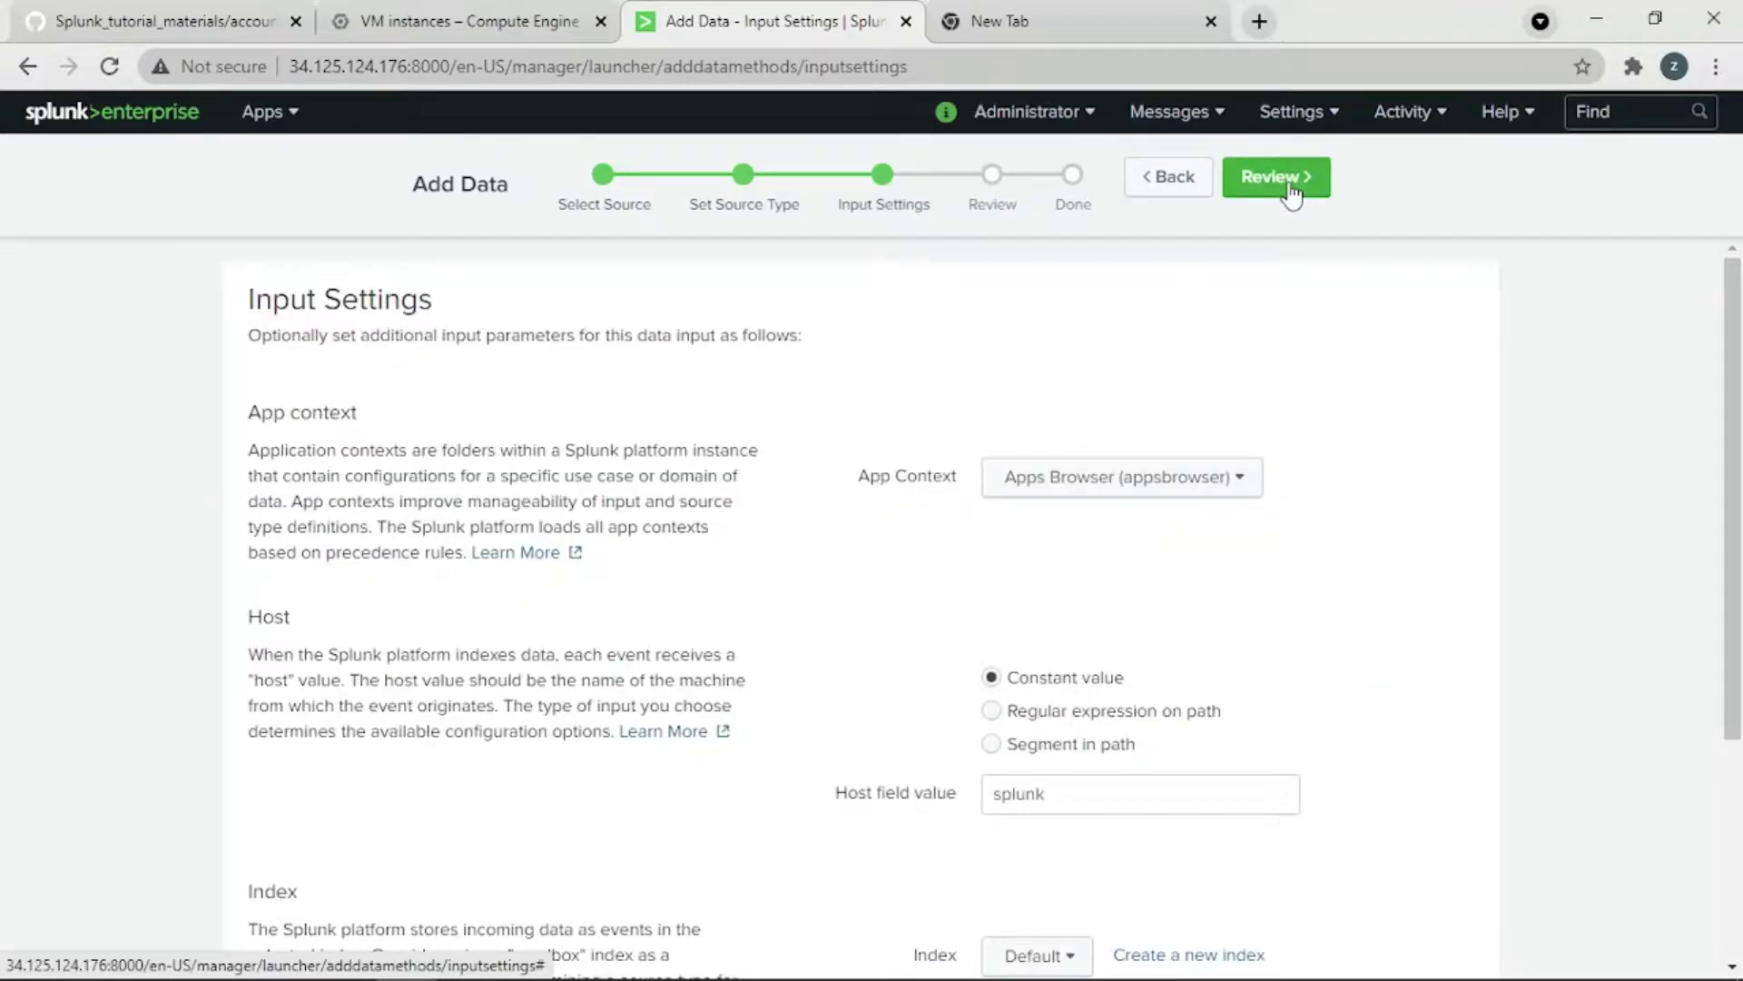
{"action": "left_click", "coordinate": [1177, 489]}
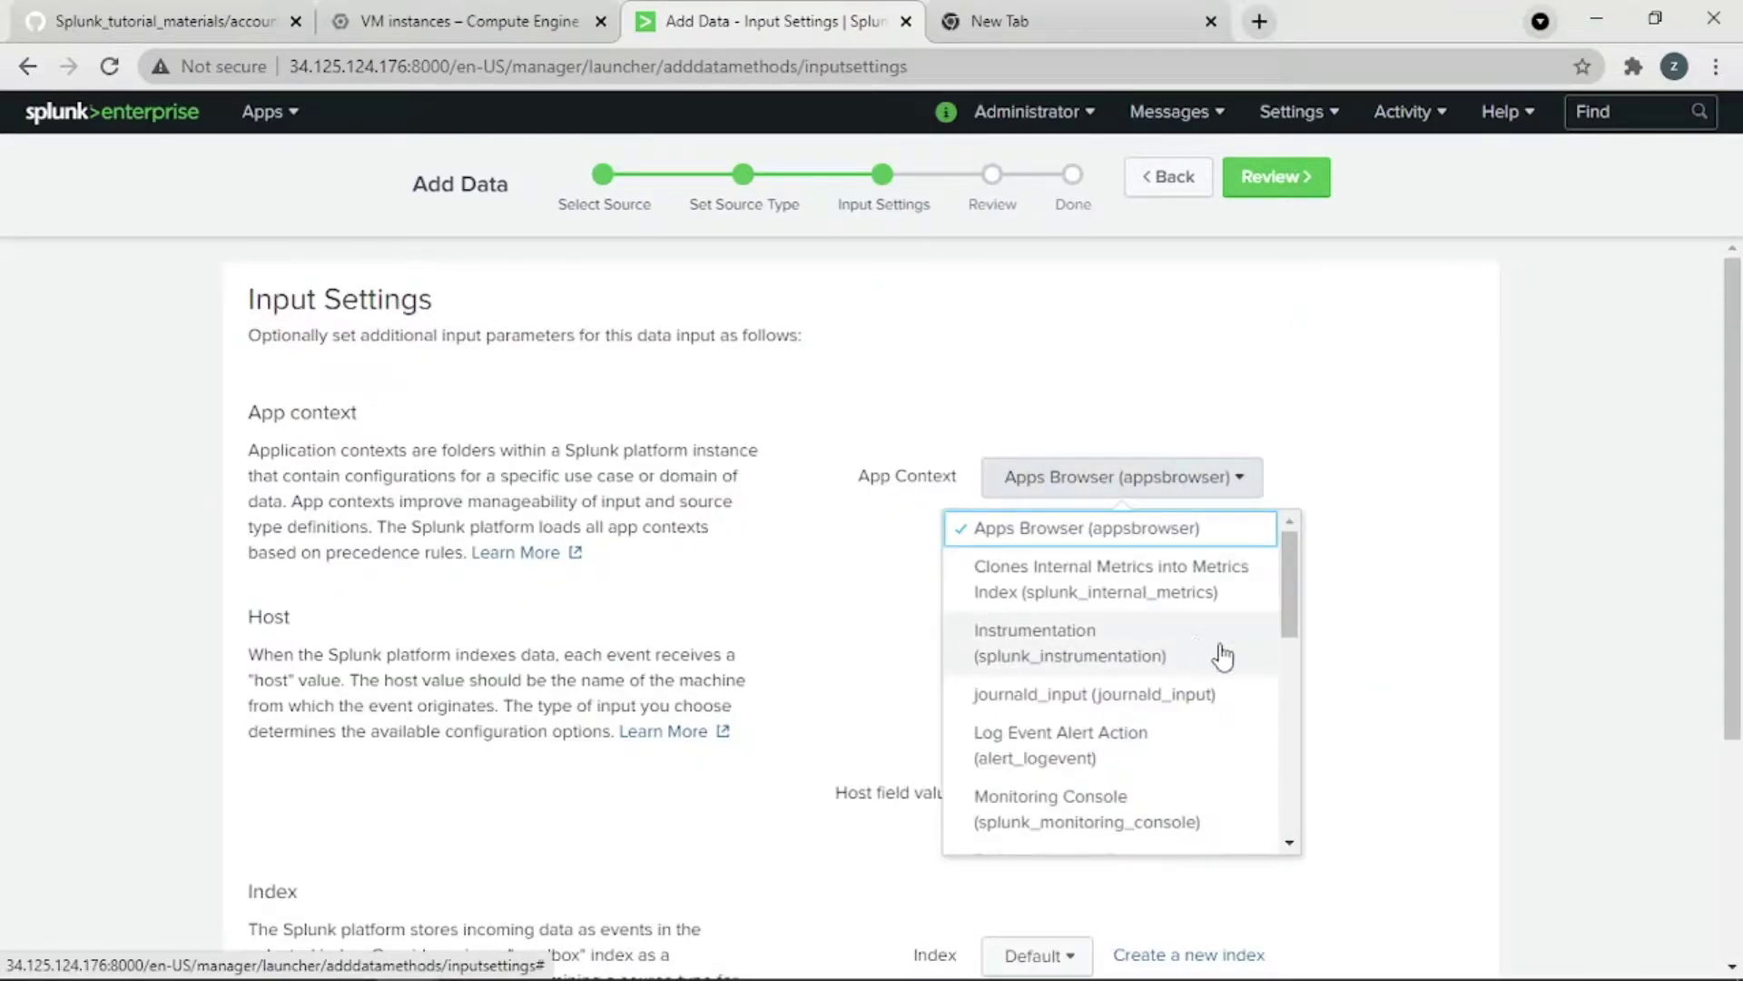
{"action": "left_click_drag", "start_coordinate": [1293, 635], "coordinate": [1293, 708]}
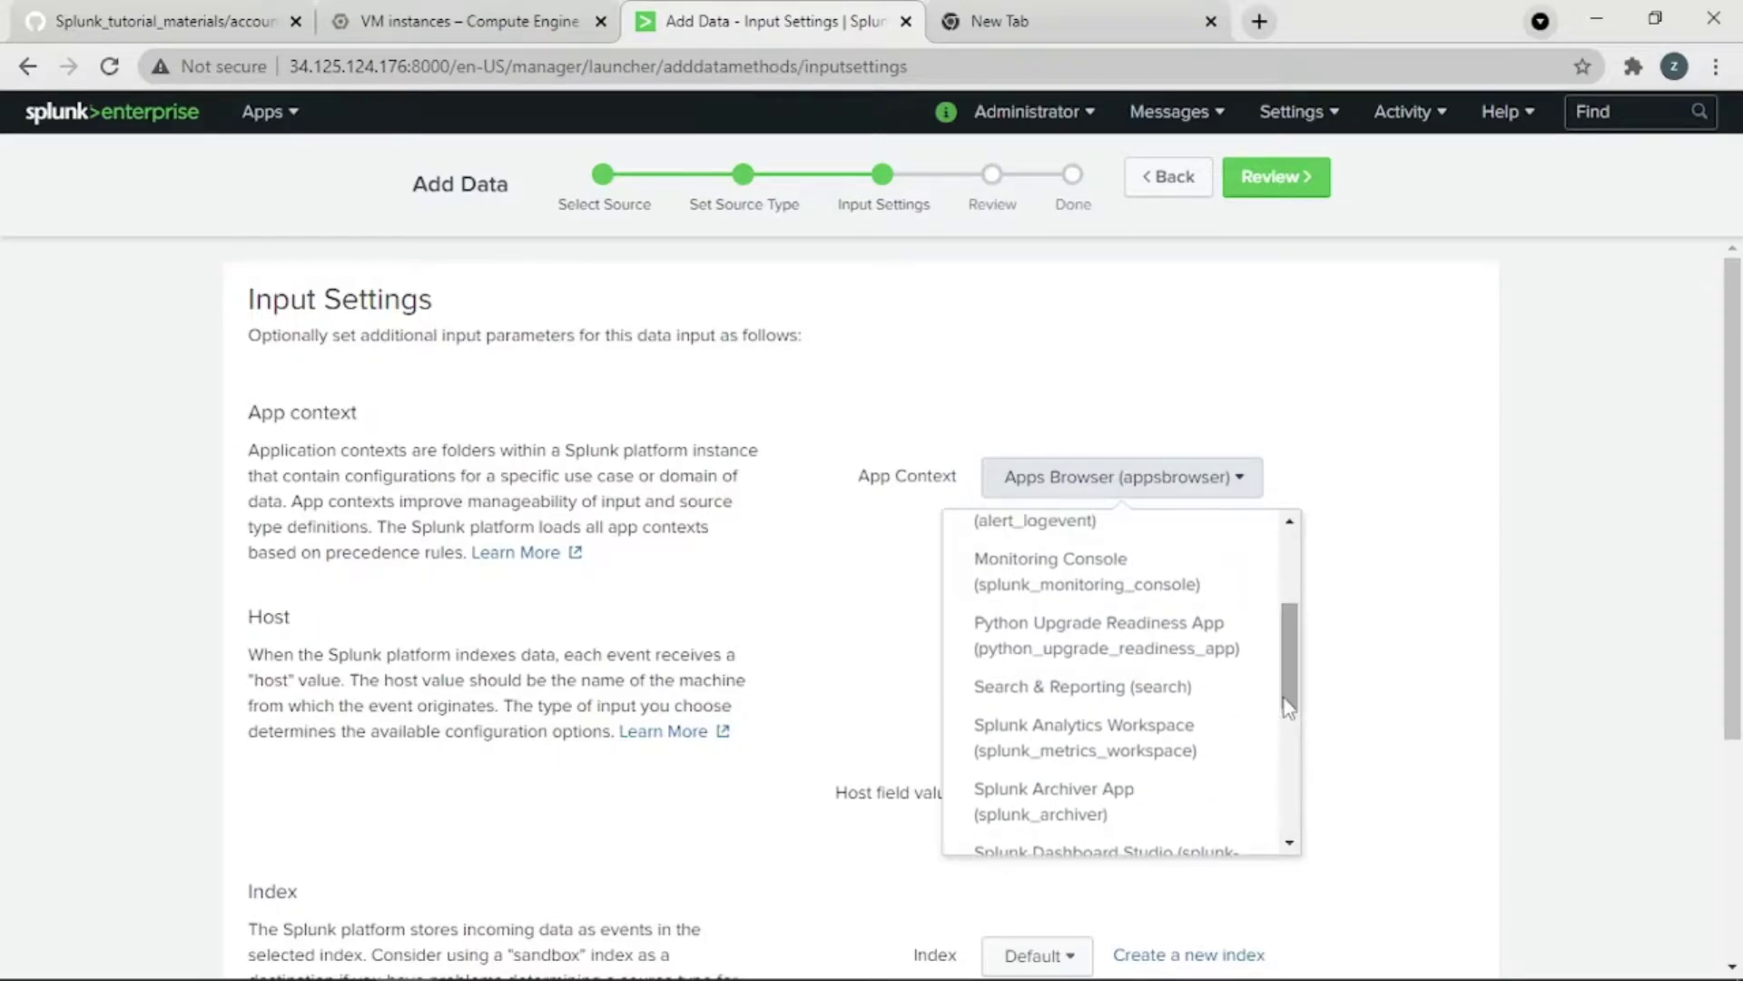
{"action": "left_click", "coordinate": [1195, 690]}
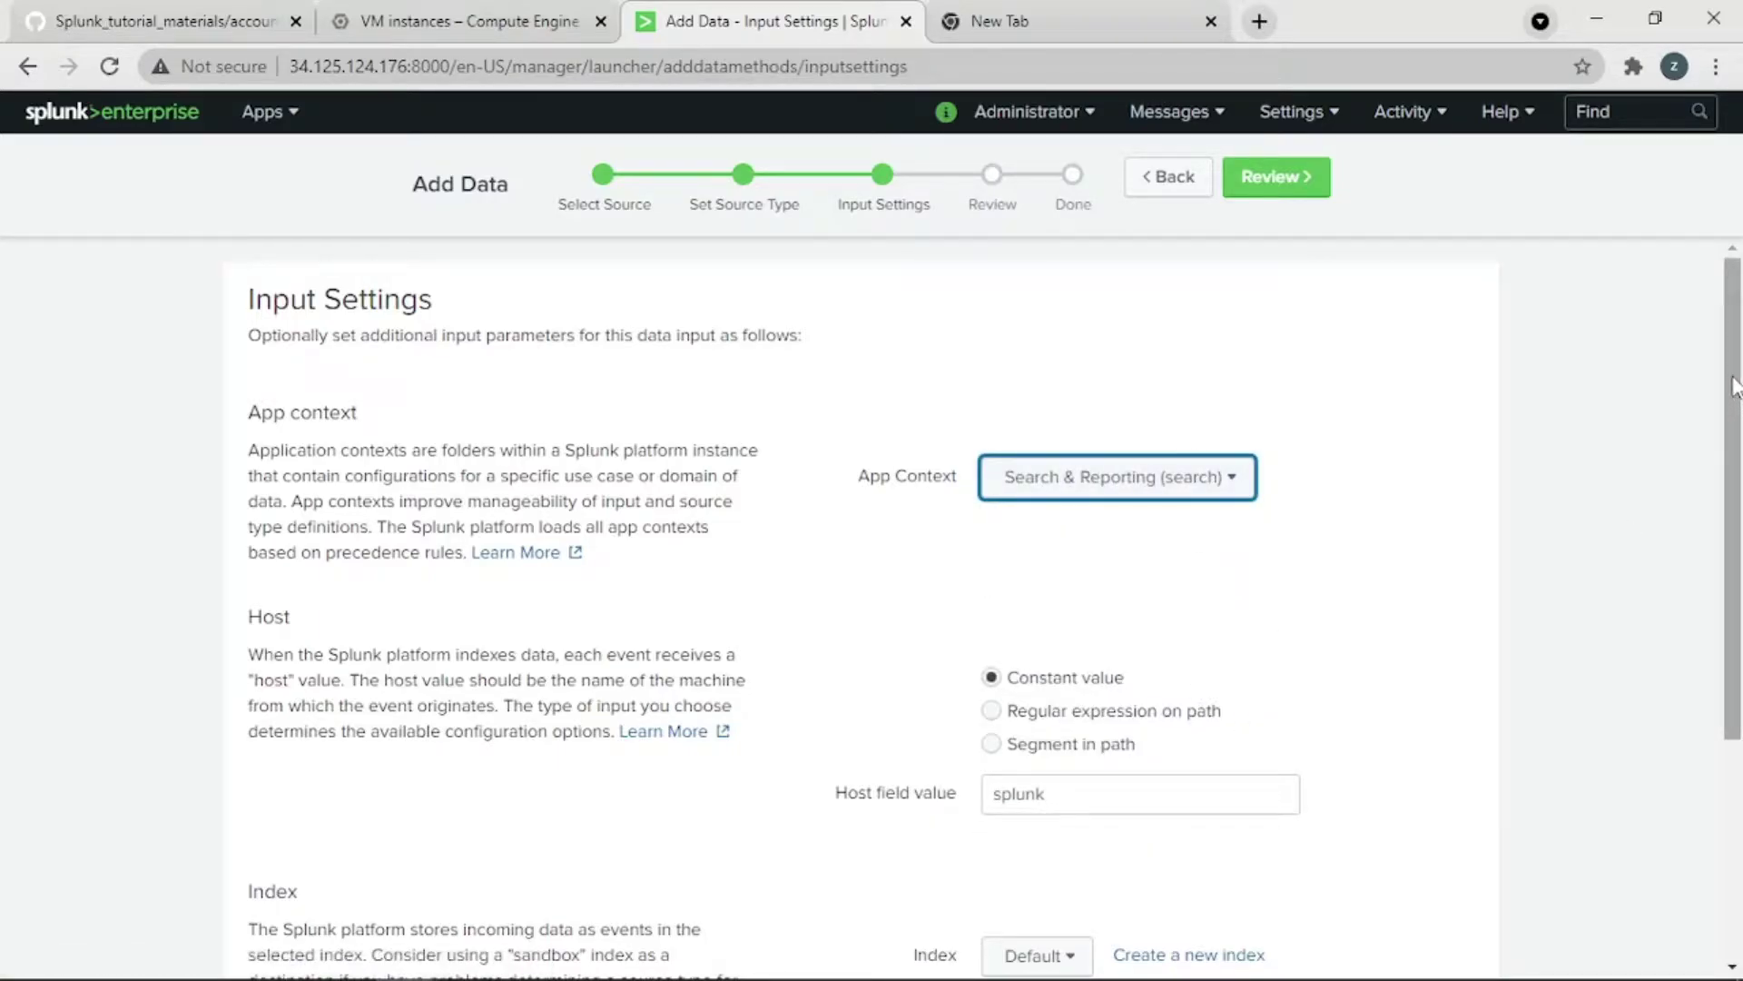
{"action": "left_click_drag", "start_coordinate": [1734, 386], "coordinate": [1734, 580]}
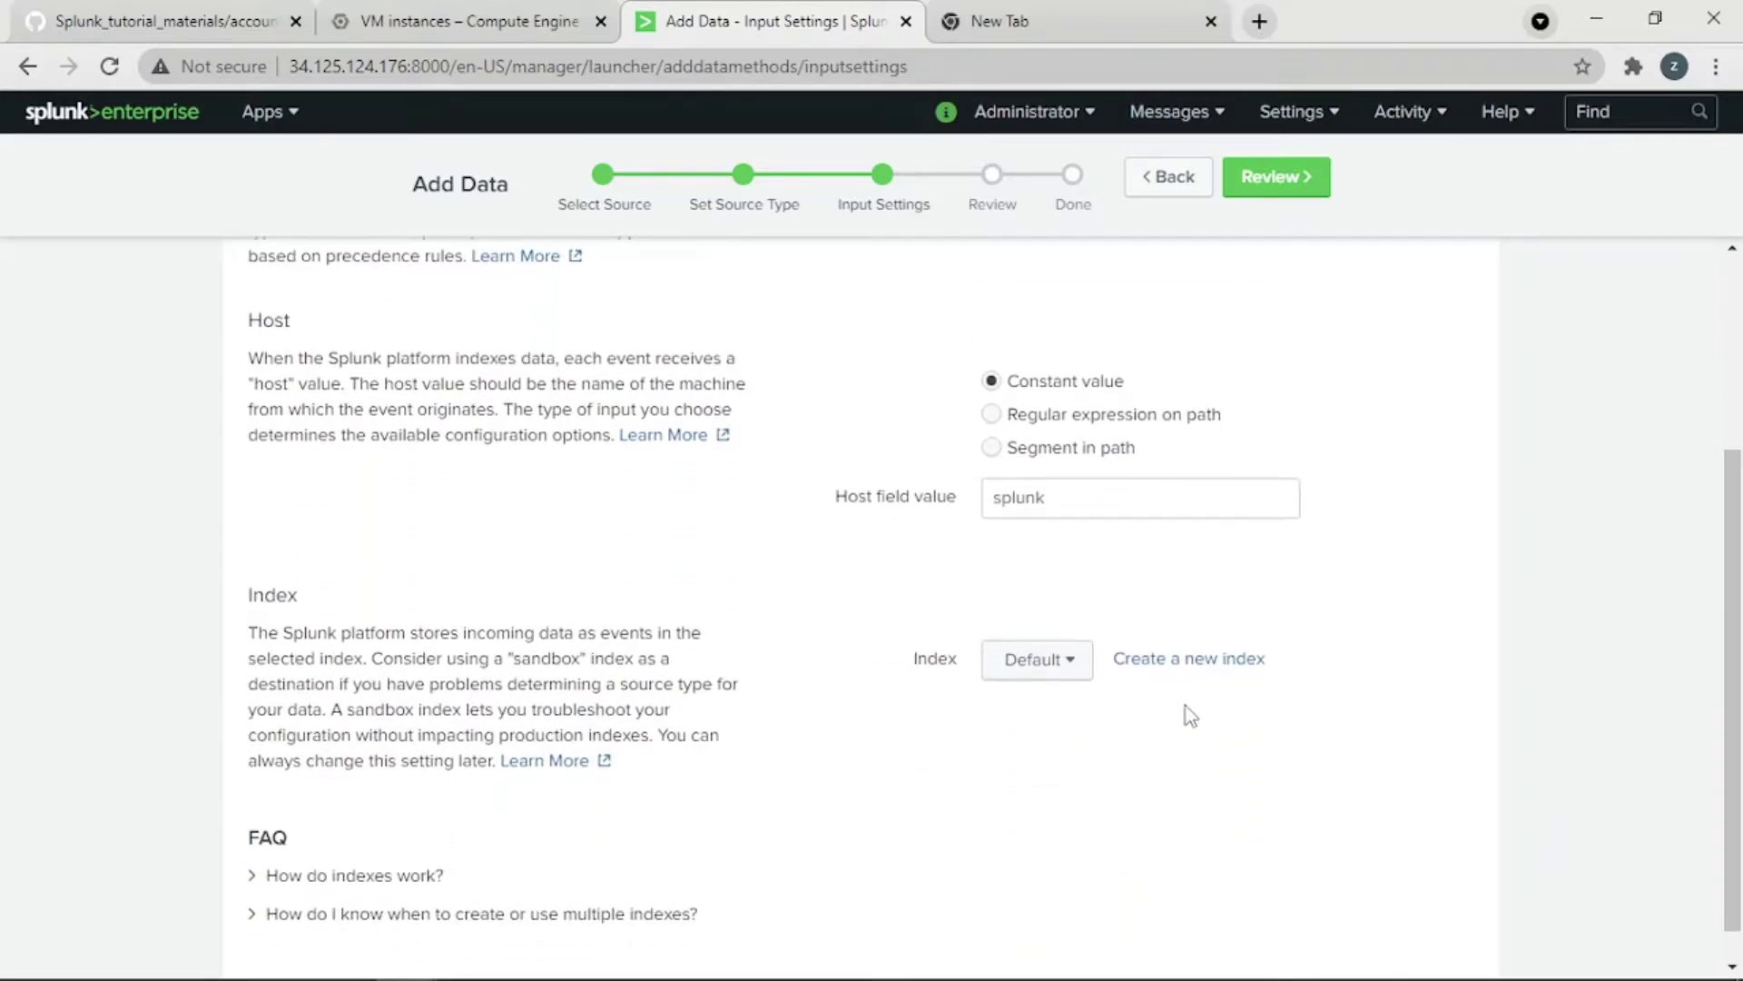
{"action": "left_click", "coordinate": [1036, 670]}
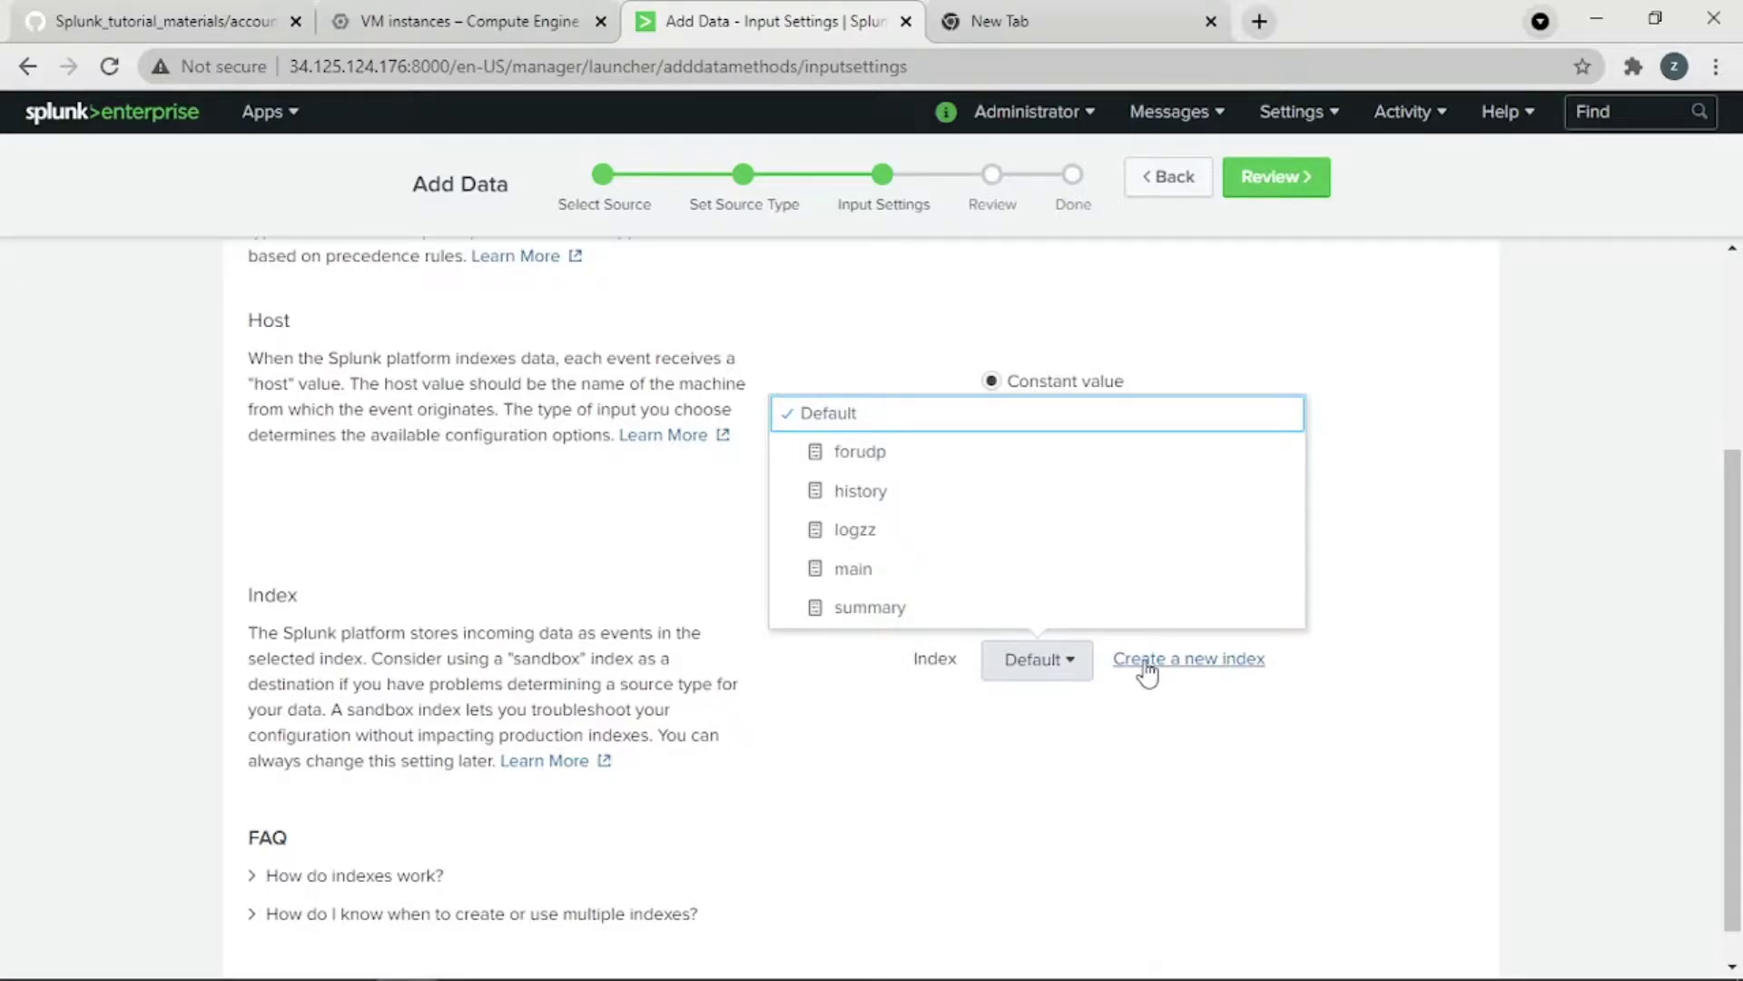
{"action": "left_click", "coordinate": [1208, 835]}
{"action": "left_click_drag", "start_coordinate": [1740, 617], "coordinate": [1727, 422]}
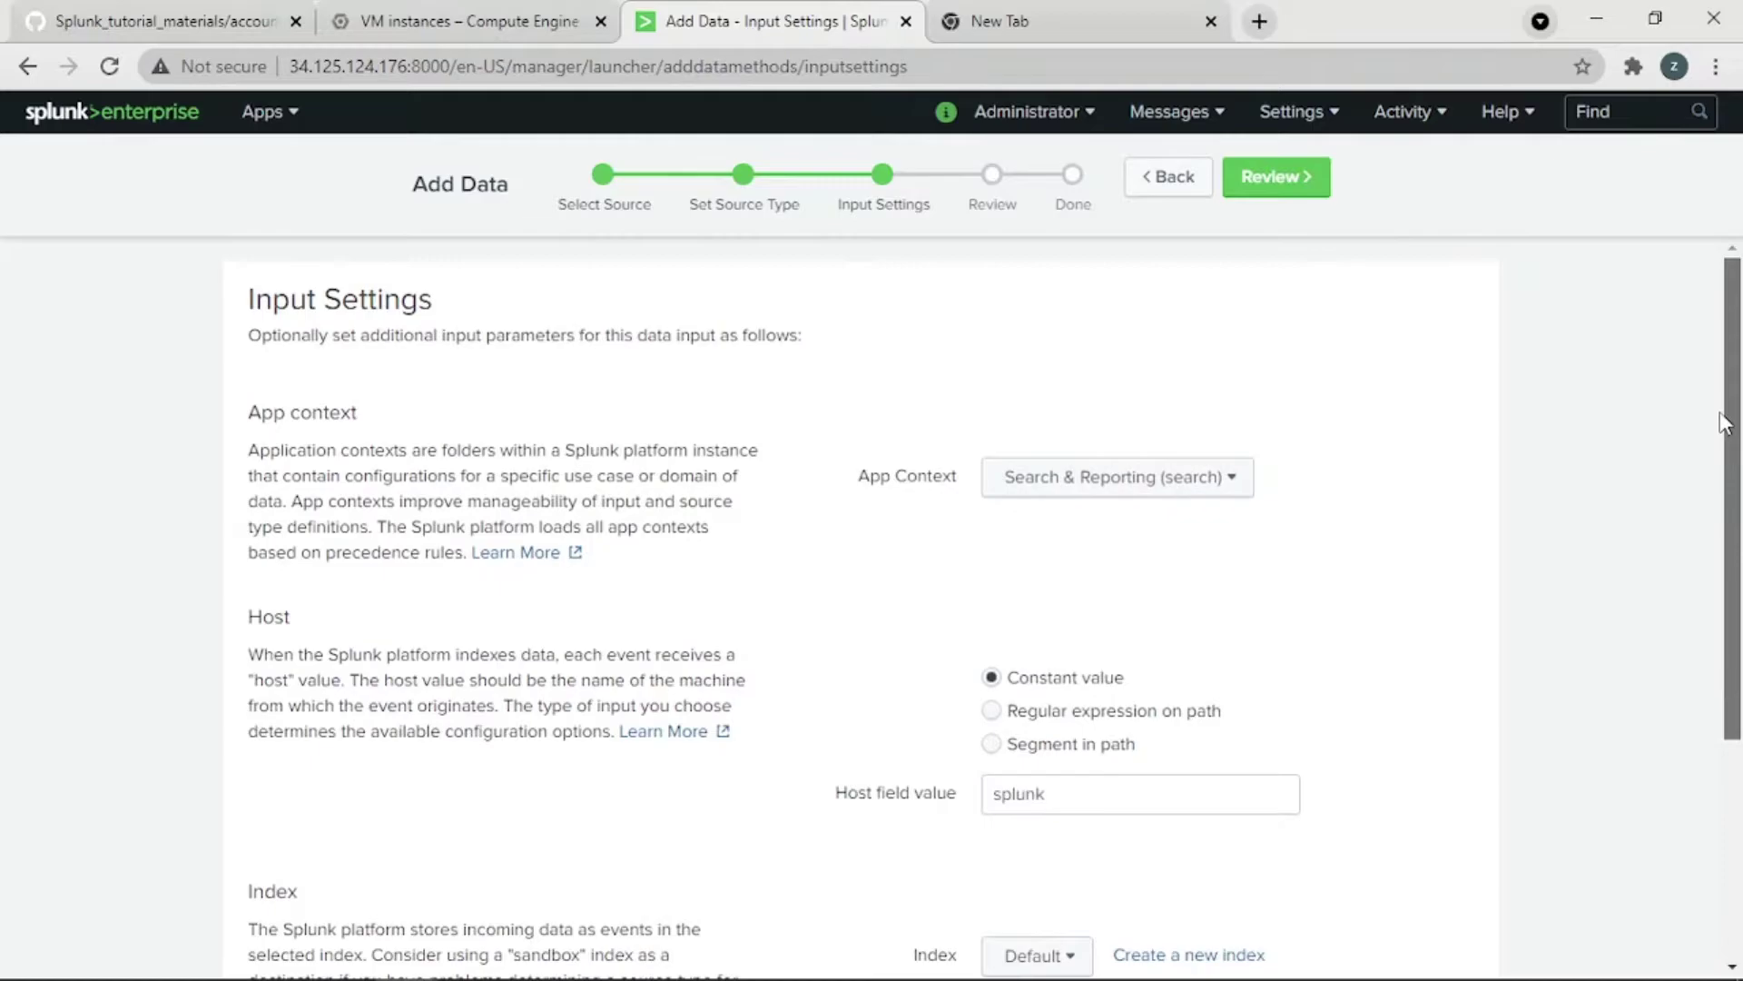
{"action": "left_click", "coordinate": [1276, 177]}
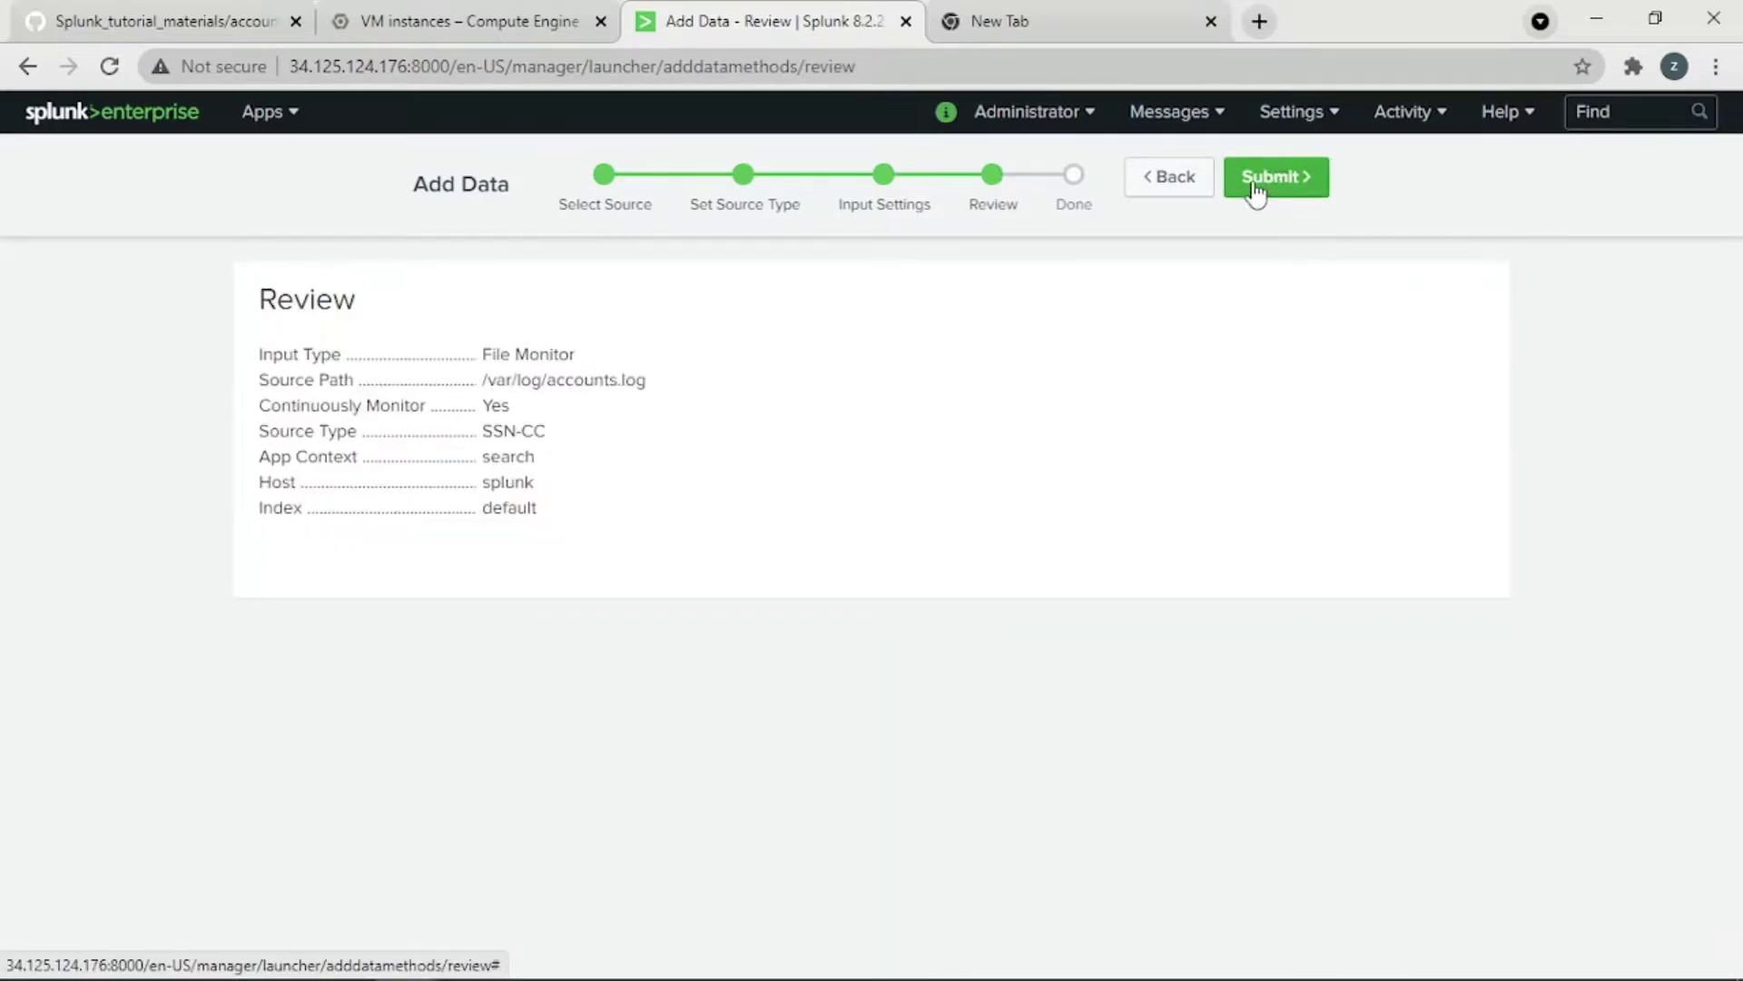
Step: Submit the accounts.log input and search its four unmasked SSN-CC events
{"action": "left_click", "coordinate": [1269, 186]}
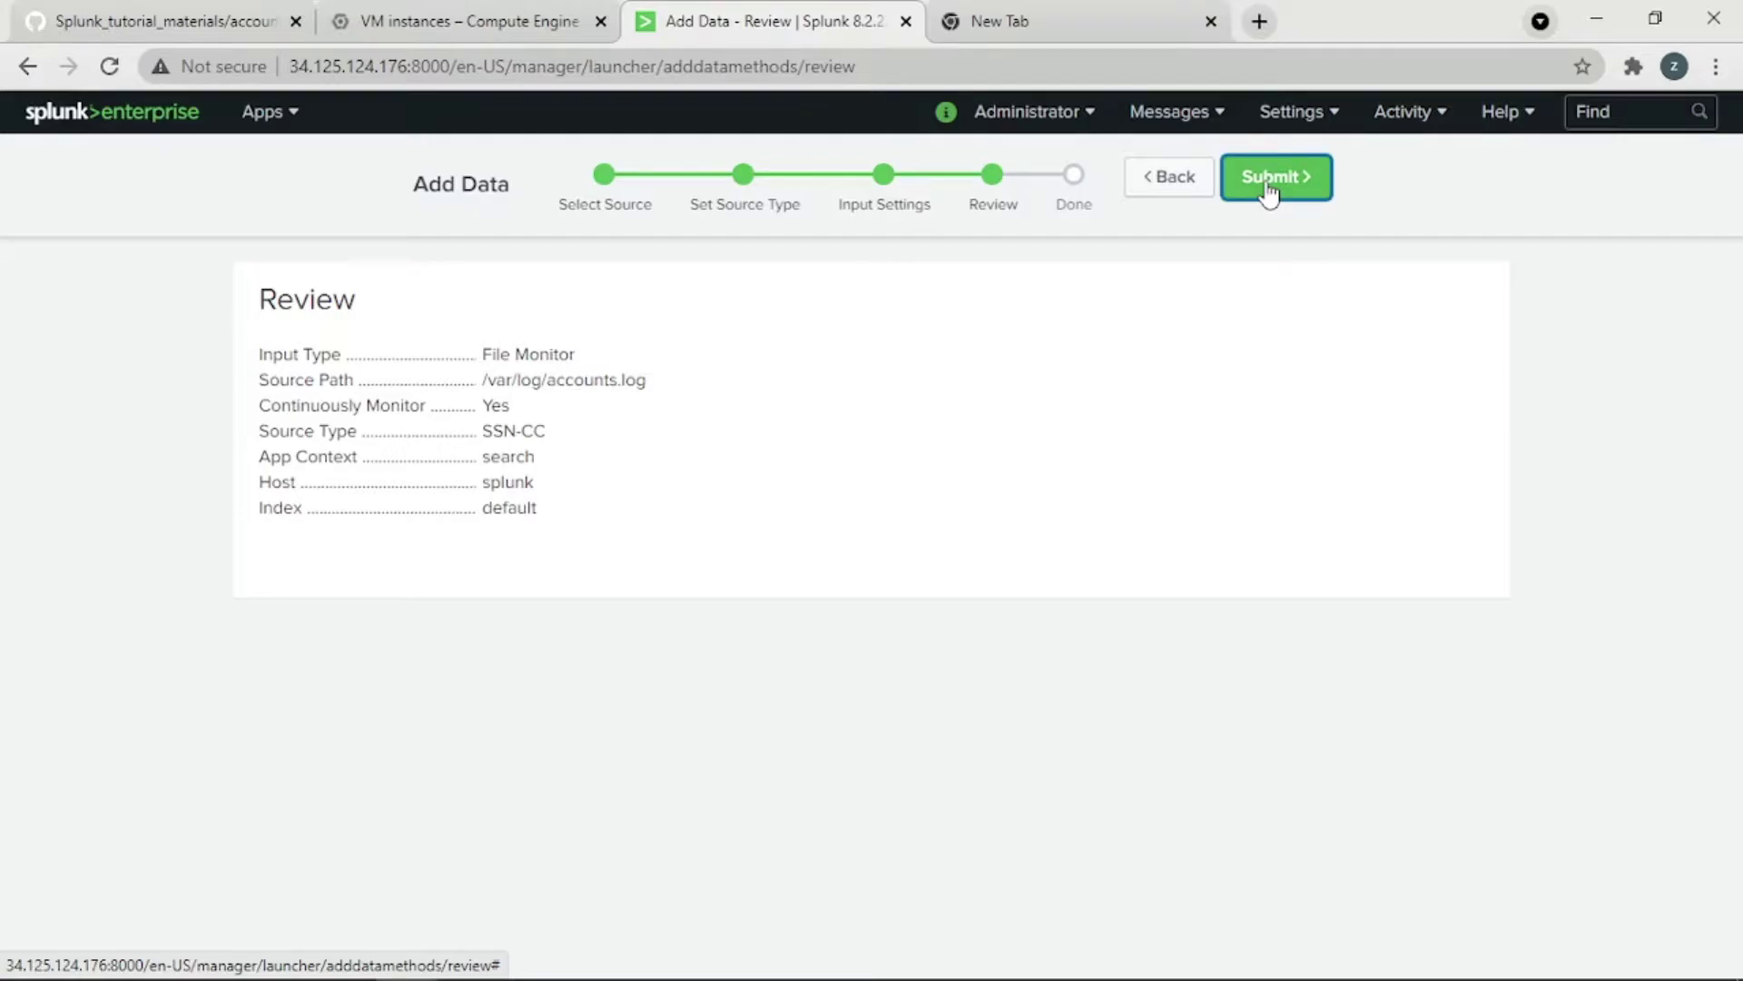
{"action": "left_click", "coordinate": [423, 427]}
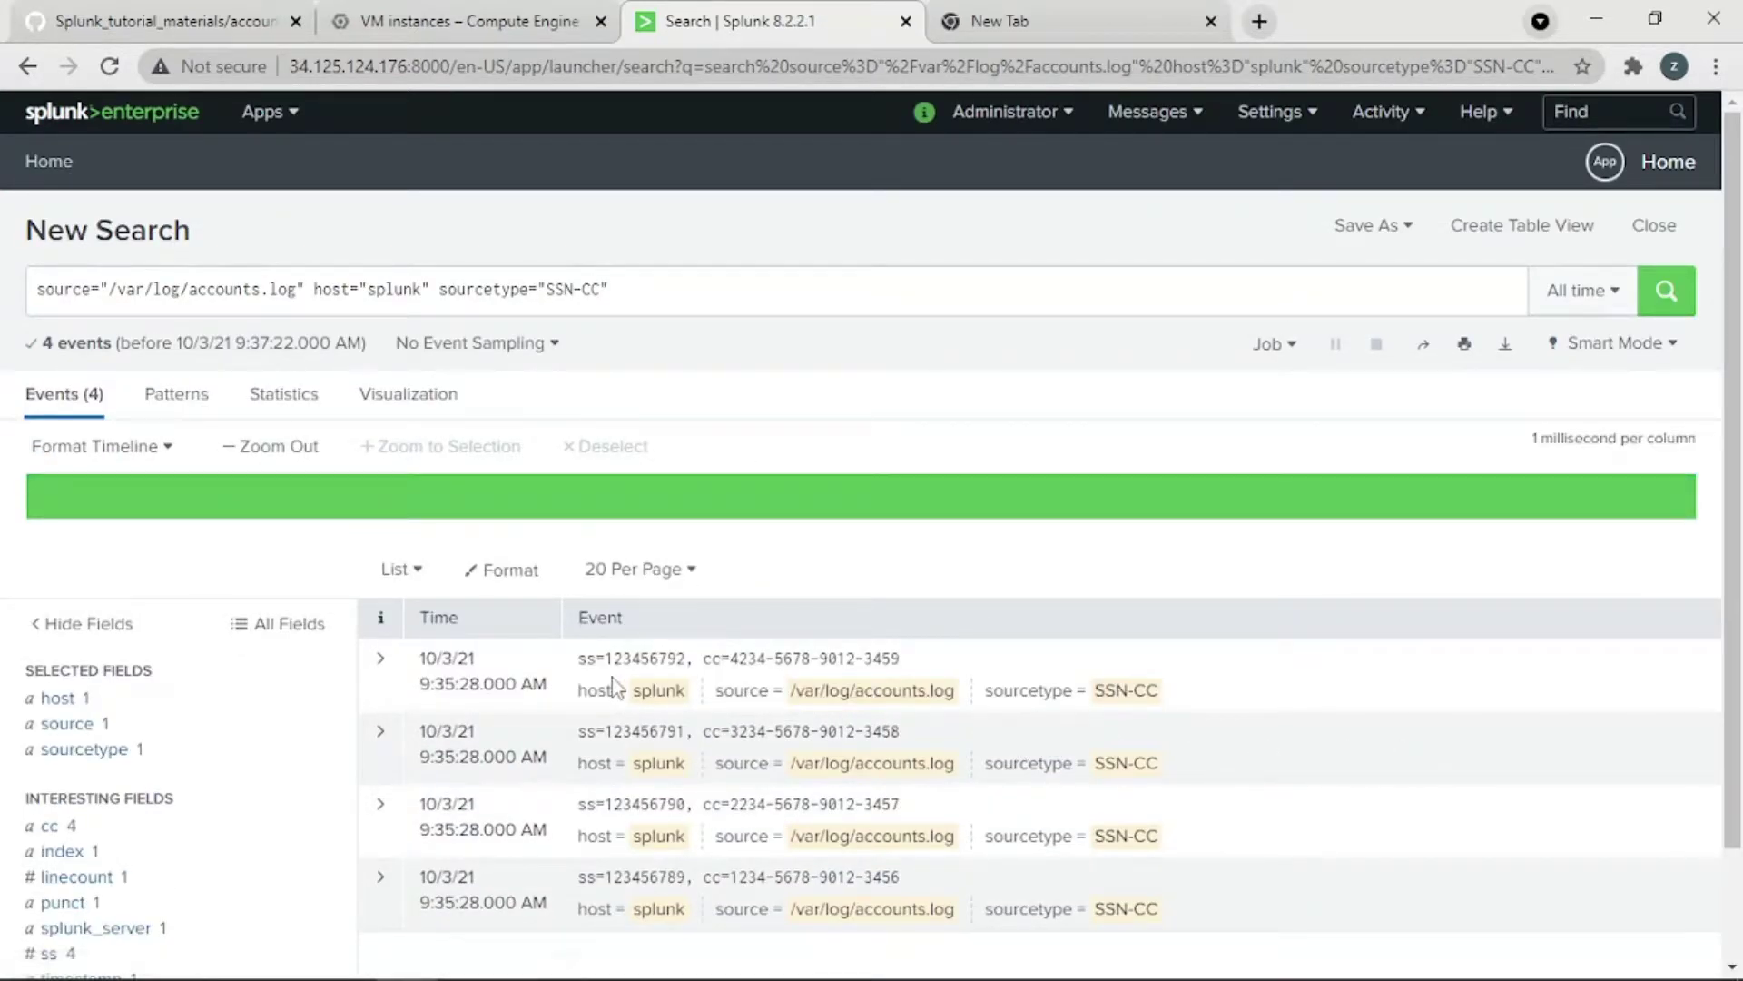
{"action": "left_click", "coordinate": [639, 289]}
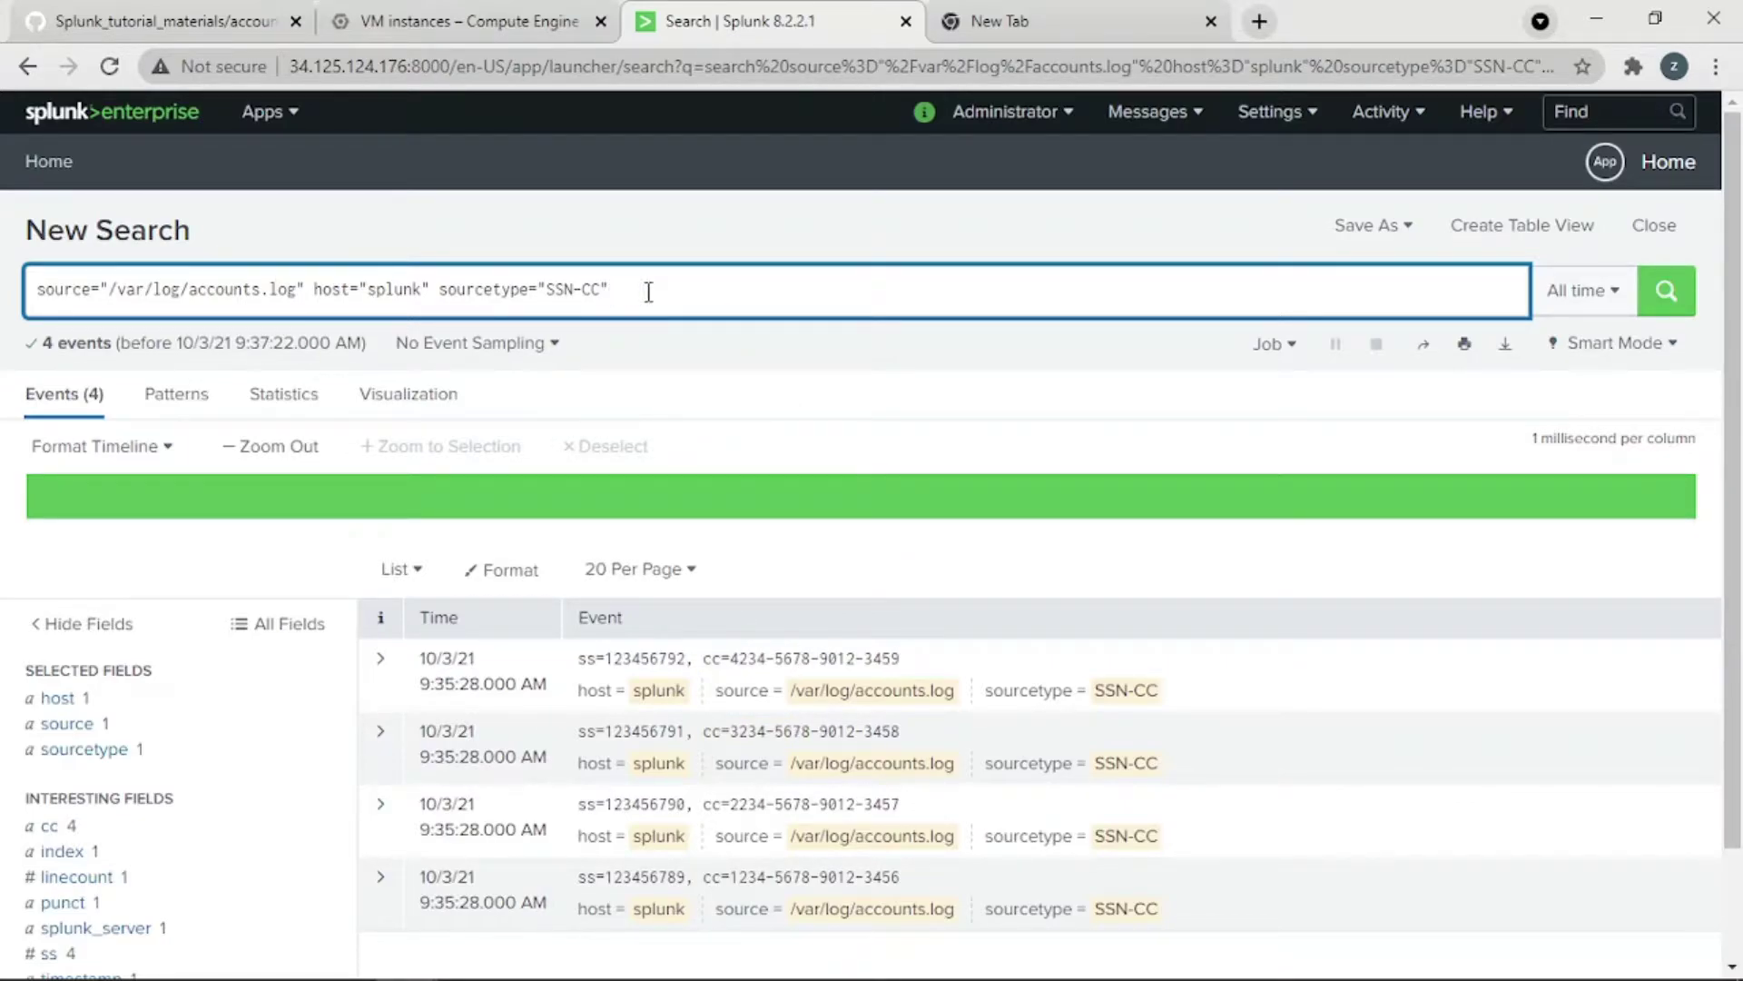
Step: Move the SSH terminal into /opt/splunk/etc/system/local, listing folder contents along the way
{"action": "mouse_move", "coordinate": [781, 979]}
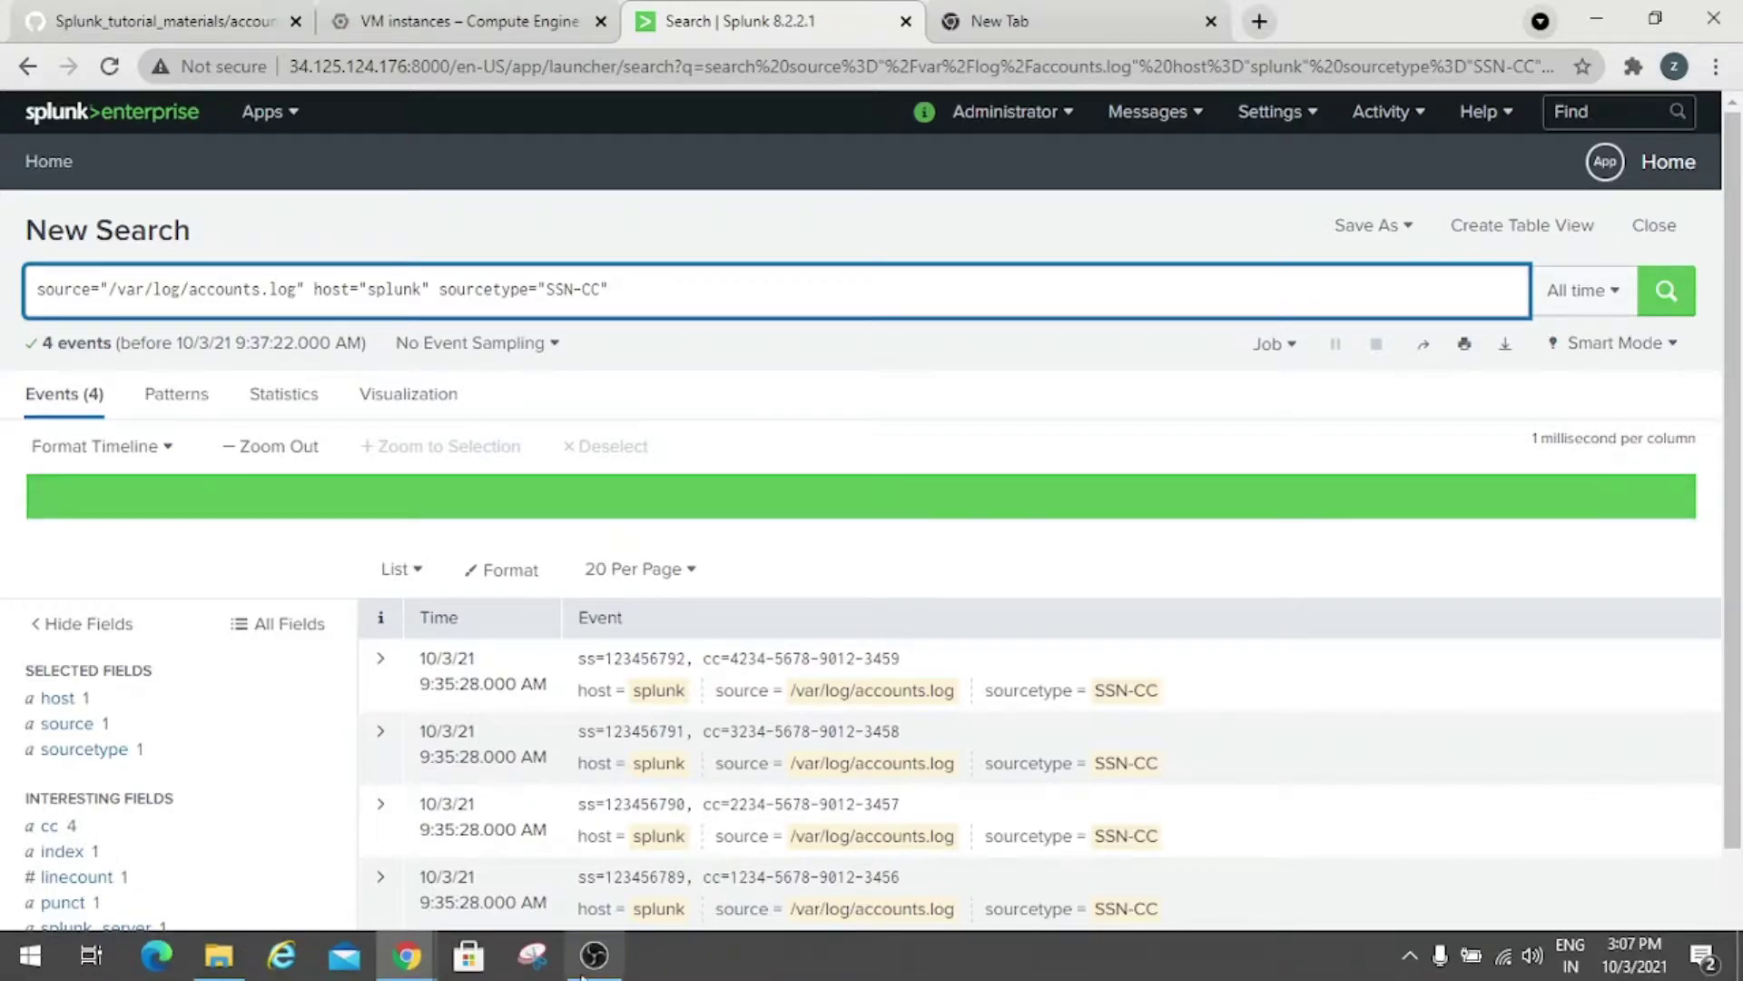
{"action": "mouse_move", "coordinate": [422, 958]}
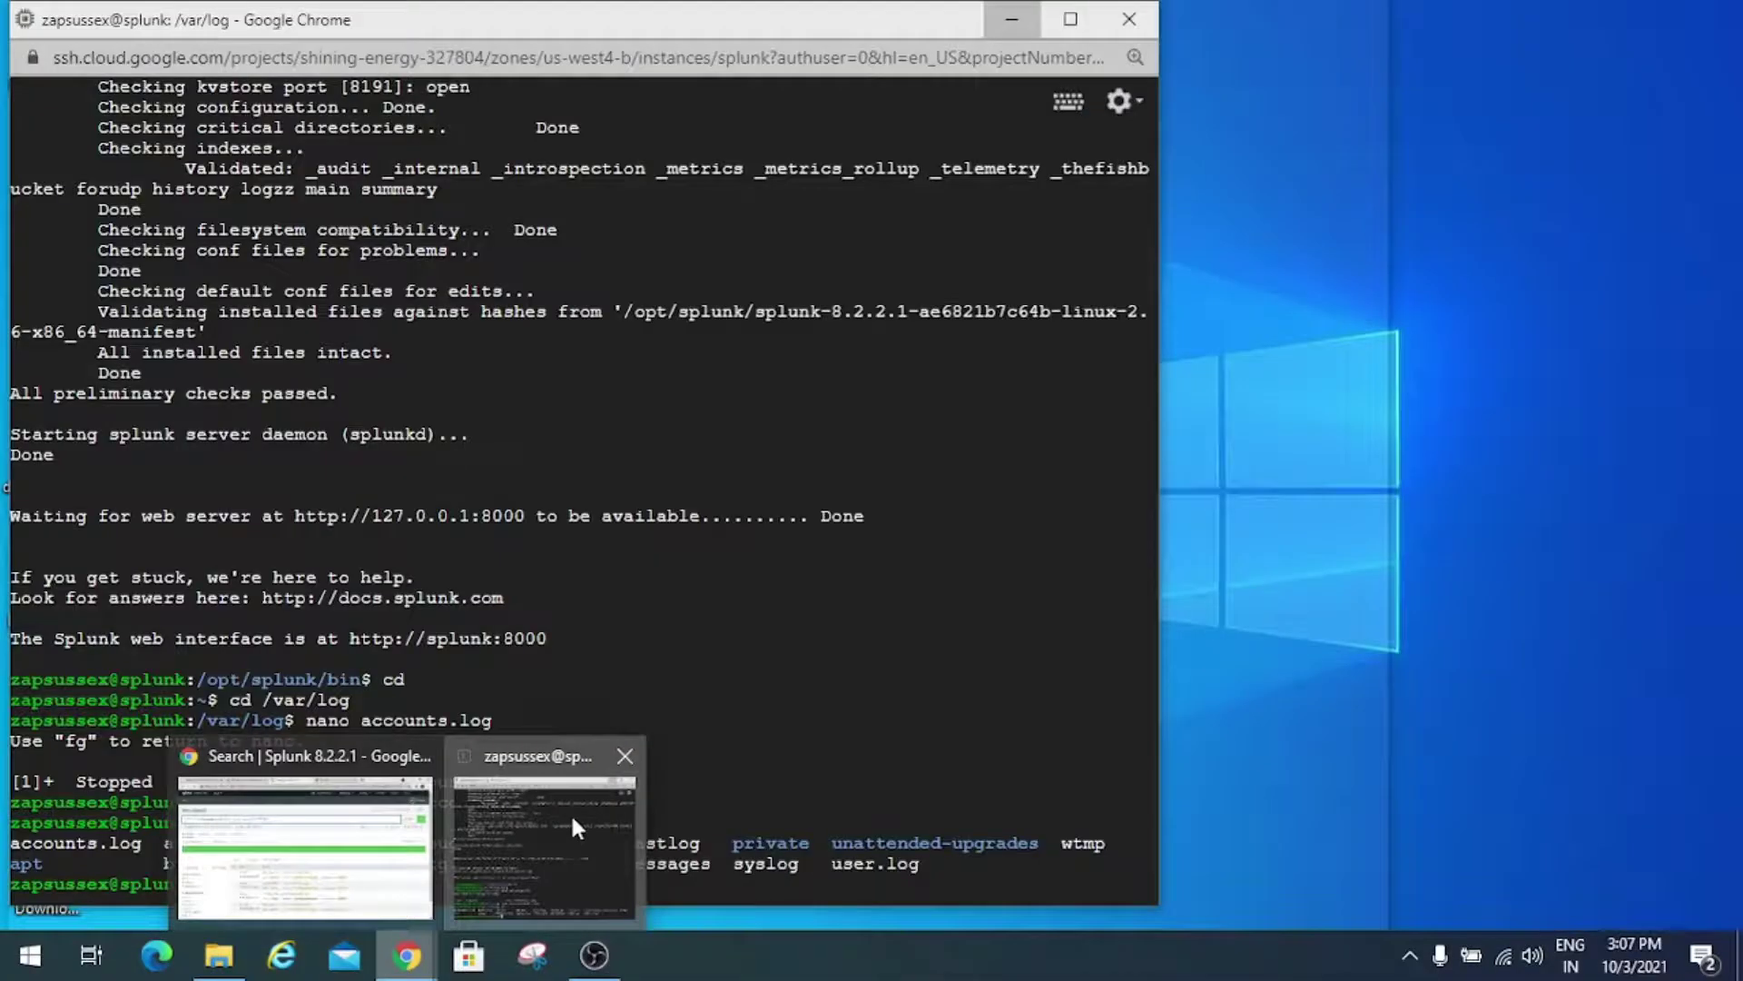
{"action": "left_click", "coordinate": [570, 817]}
{"action": "type", "text": "cd"}
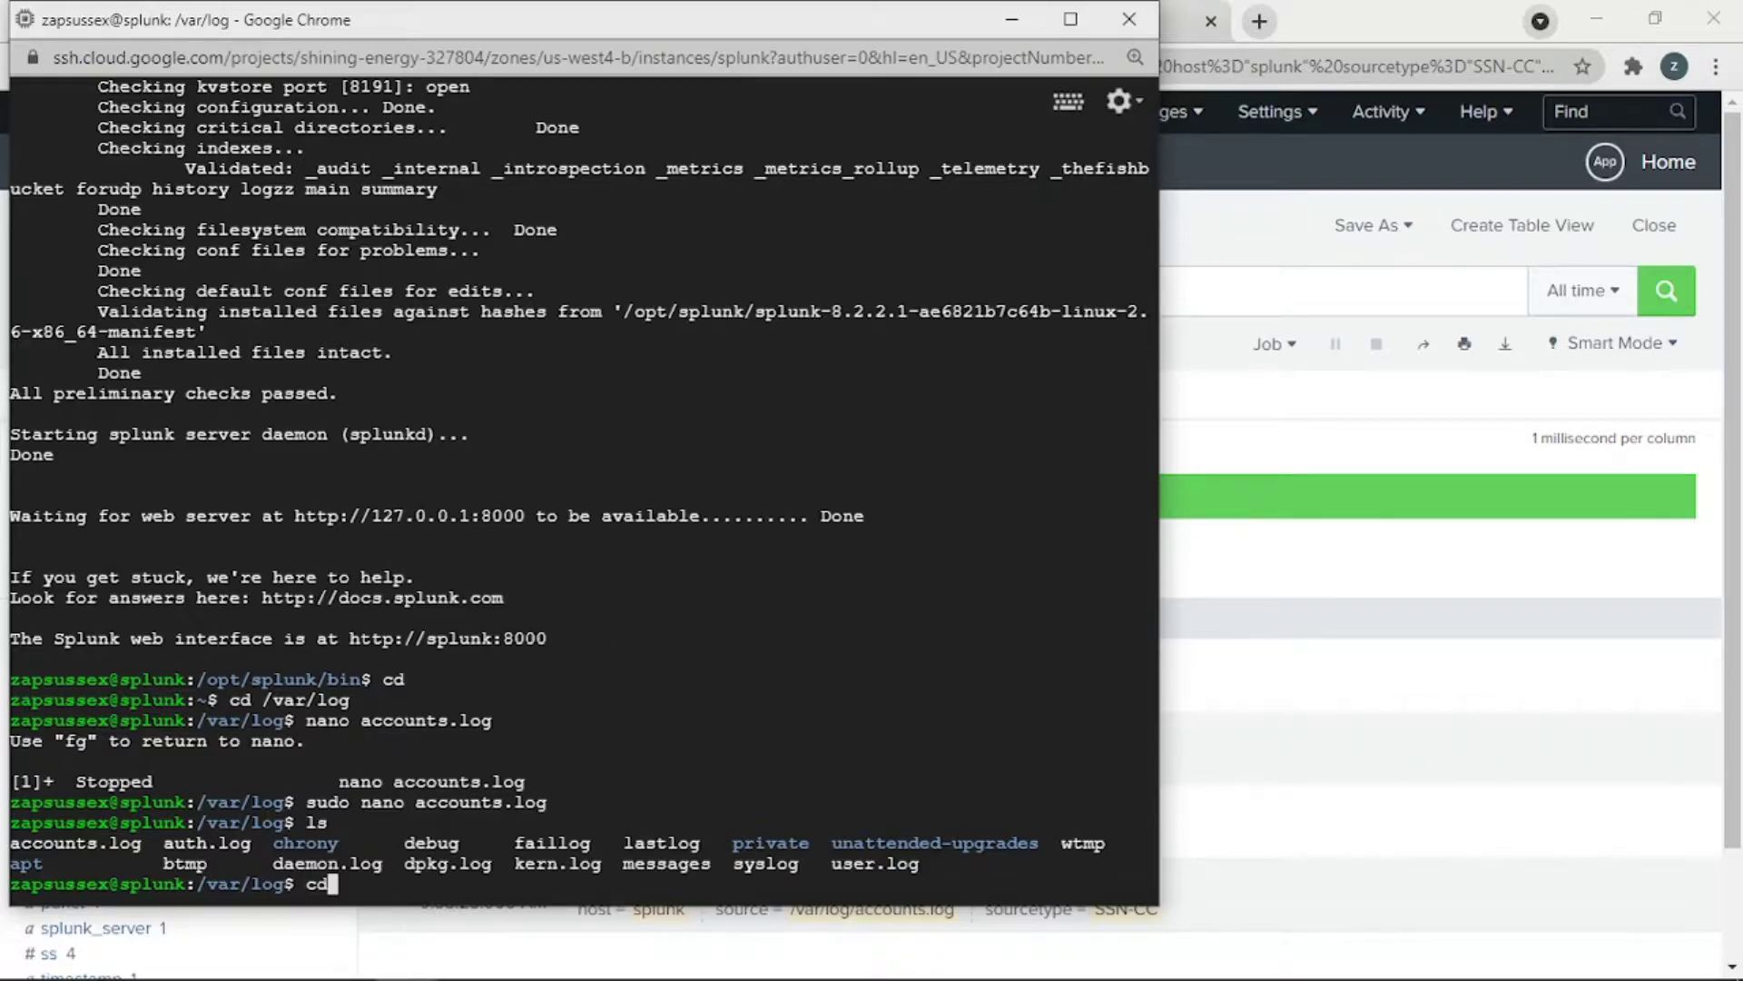
{"action": "key", "text": "Return"}
{"action": "type", "text": "cd /"}
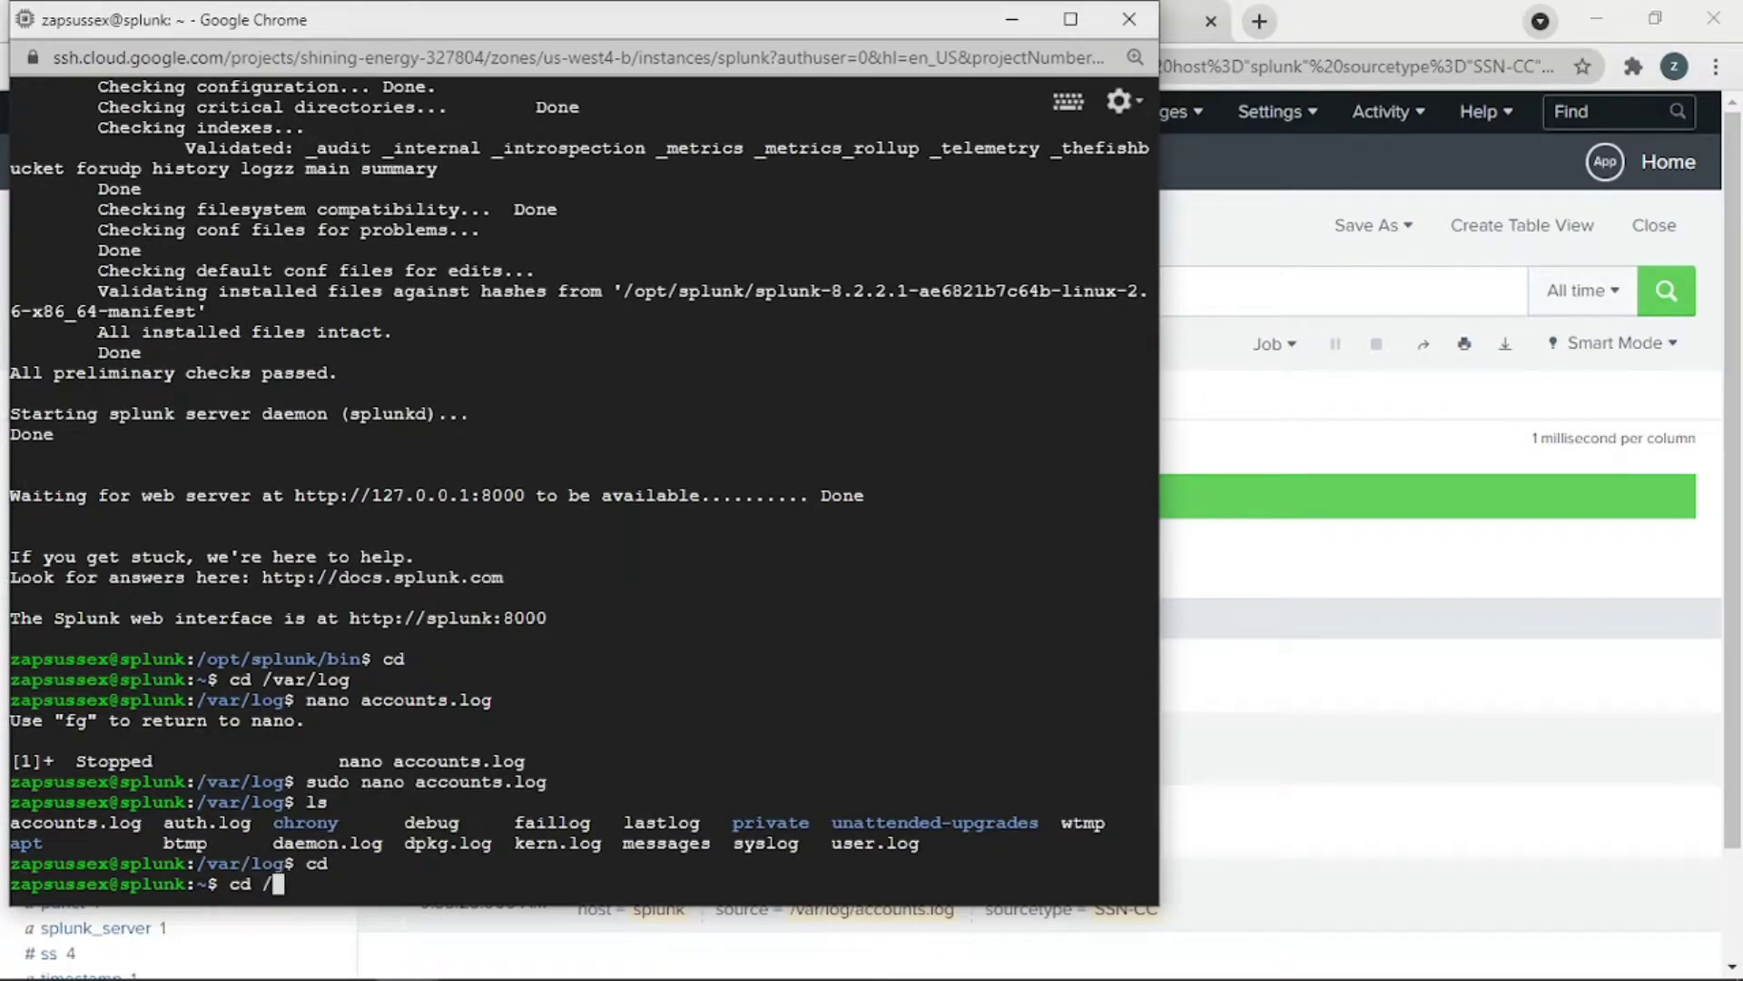
{"action": "type", "text": "opt/splunk/etc"}
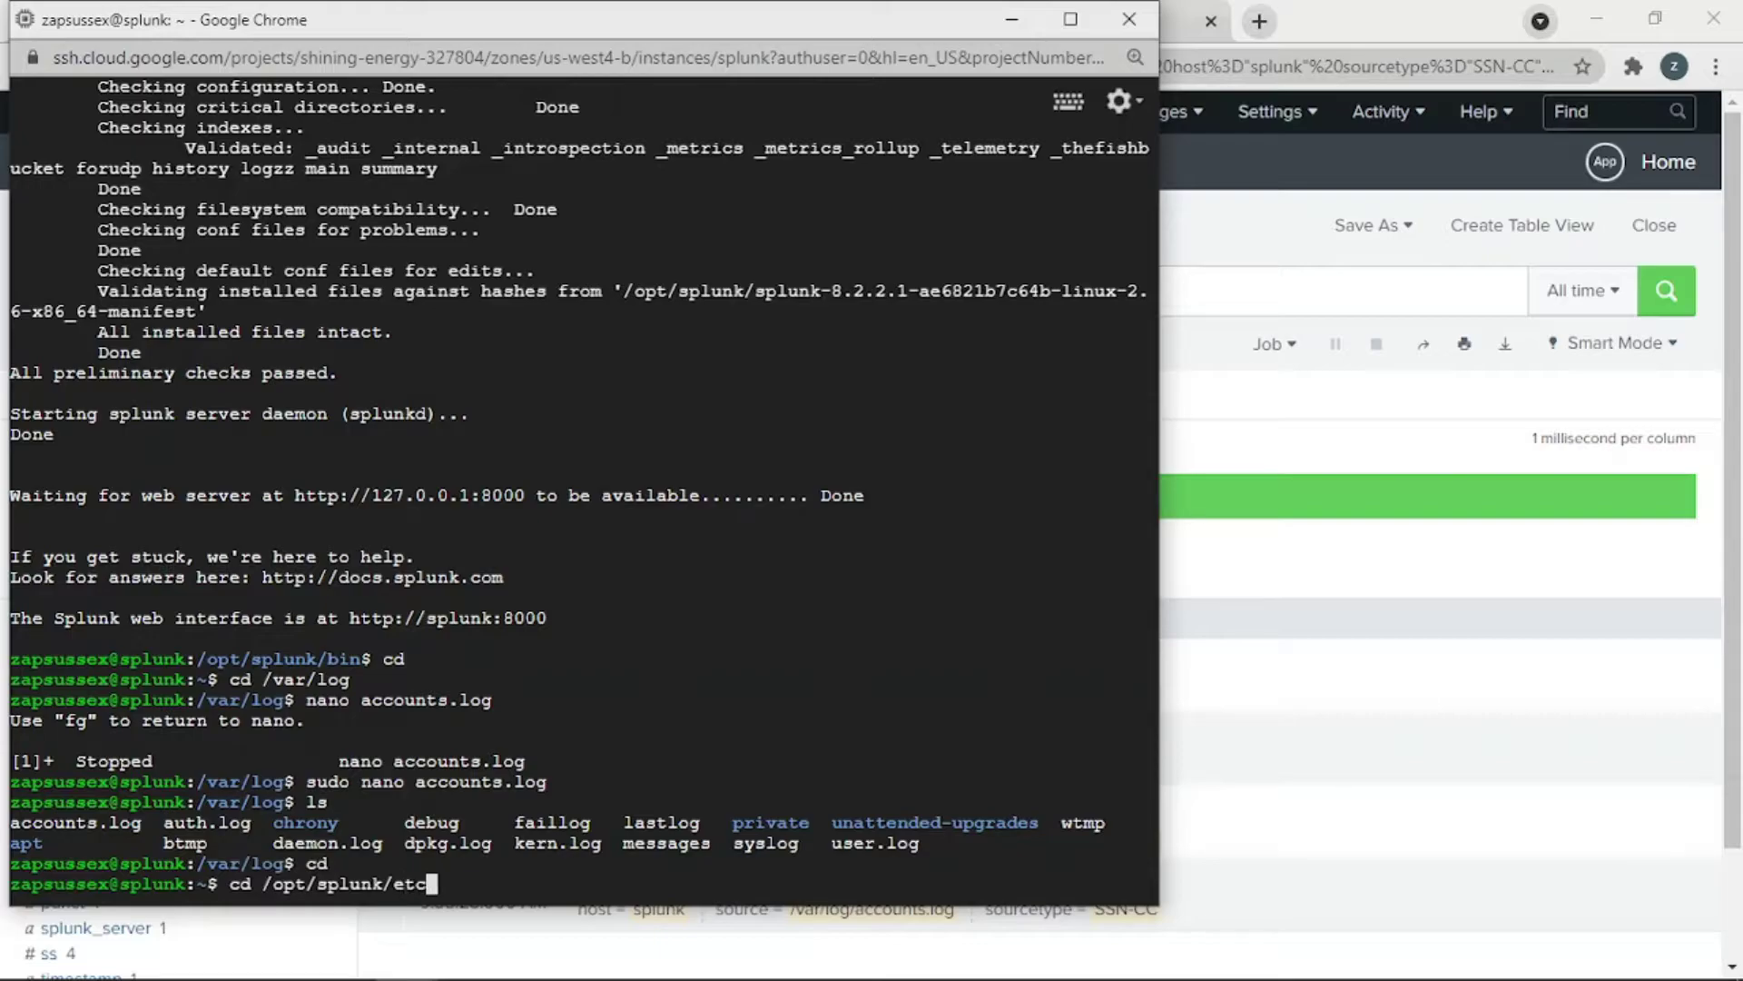
{"action": "type", "text": "/system"}
{"action": "key", "text": "Return"}
{"action": "type", "text": "ls"}
{"action": "key", "text": "Return"}
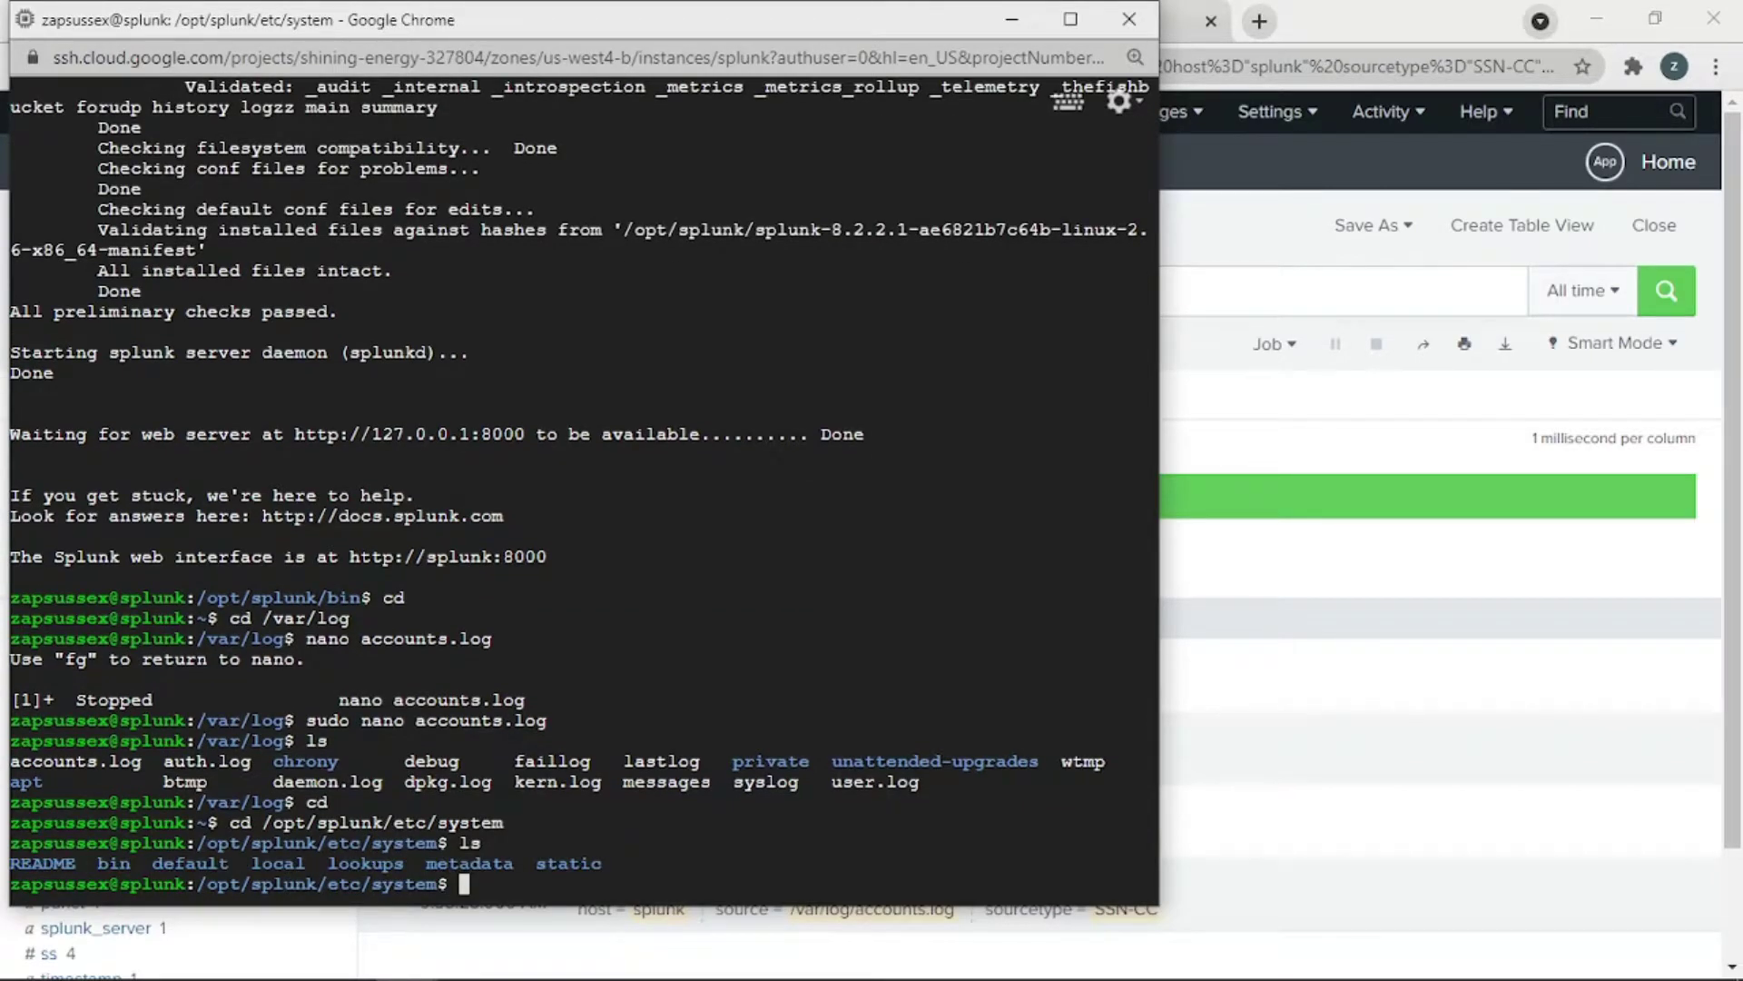
{"action": "type", "text": "cd local"}
{"action": "key", "text": "Return"}
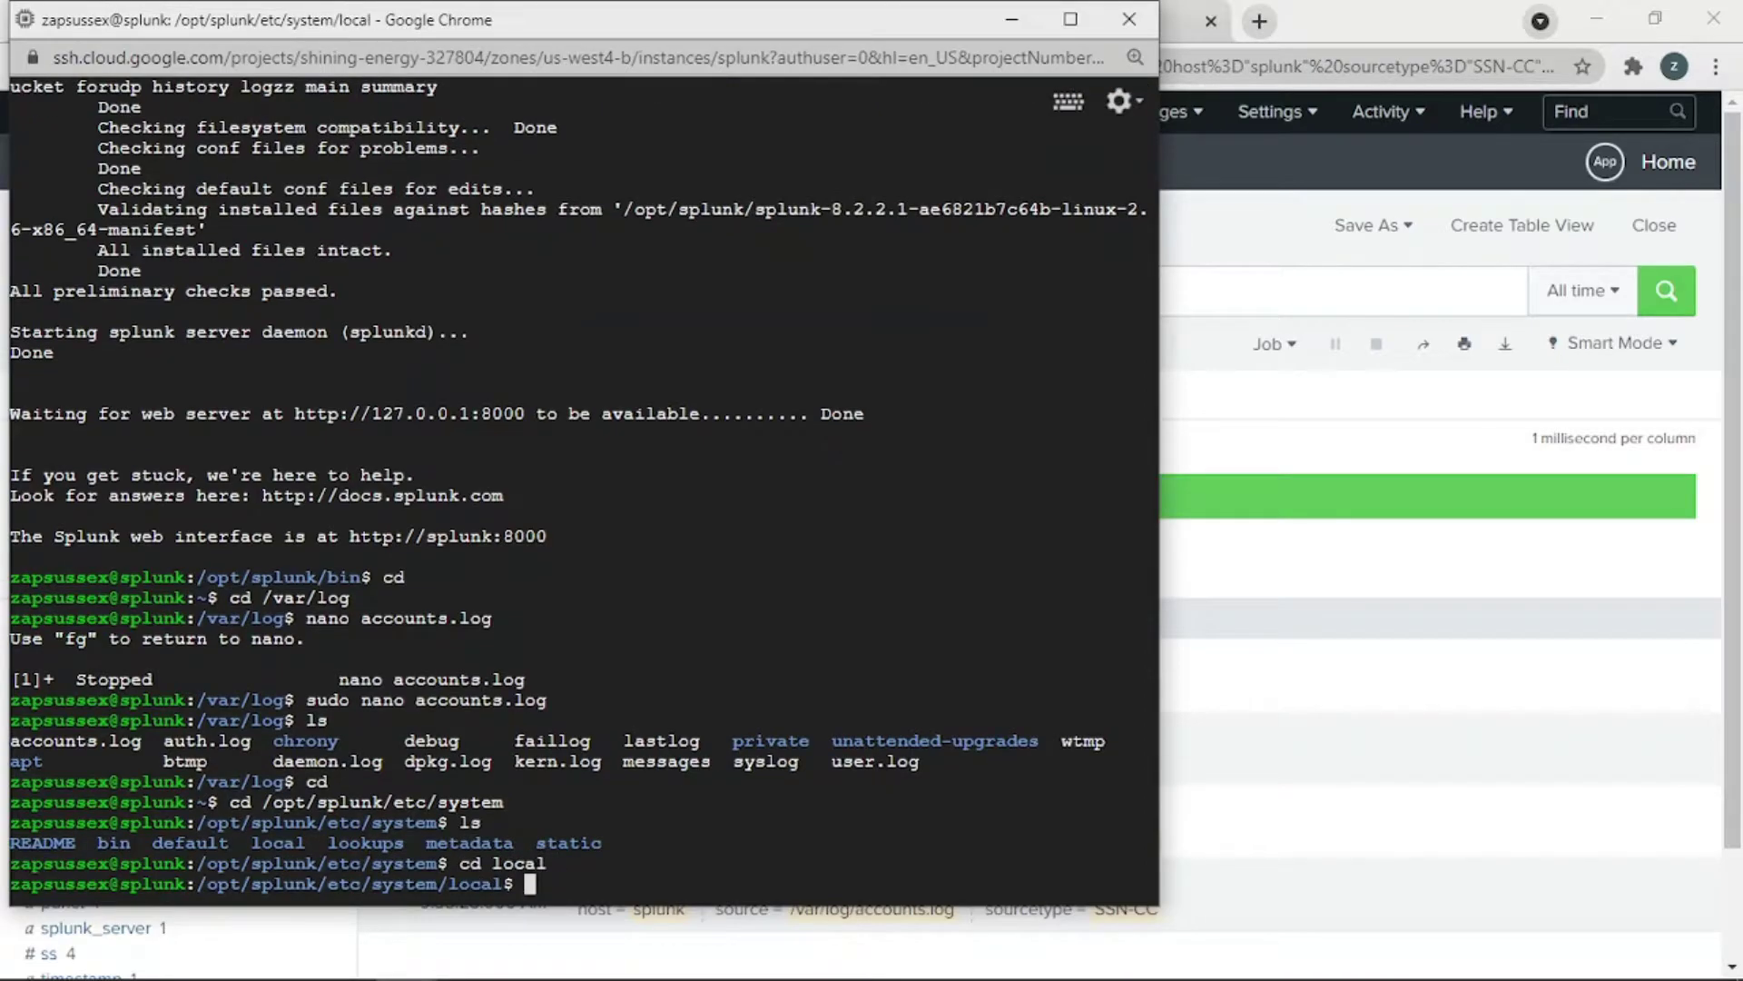
{"action": "type", "text": "ls"}
{"action": "key", "text": "Return"}
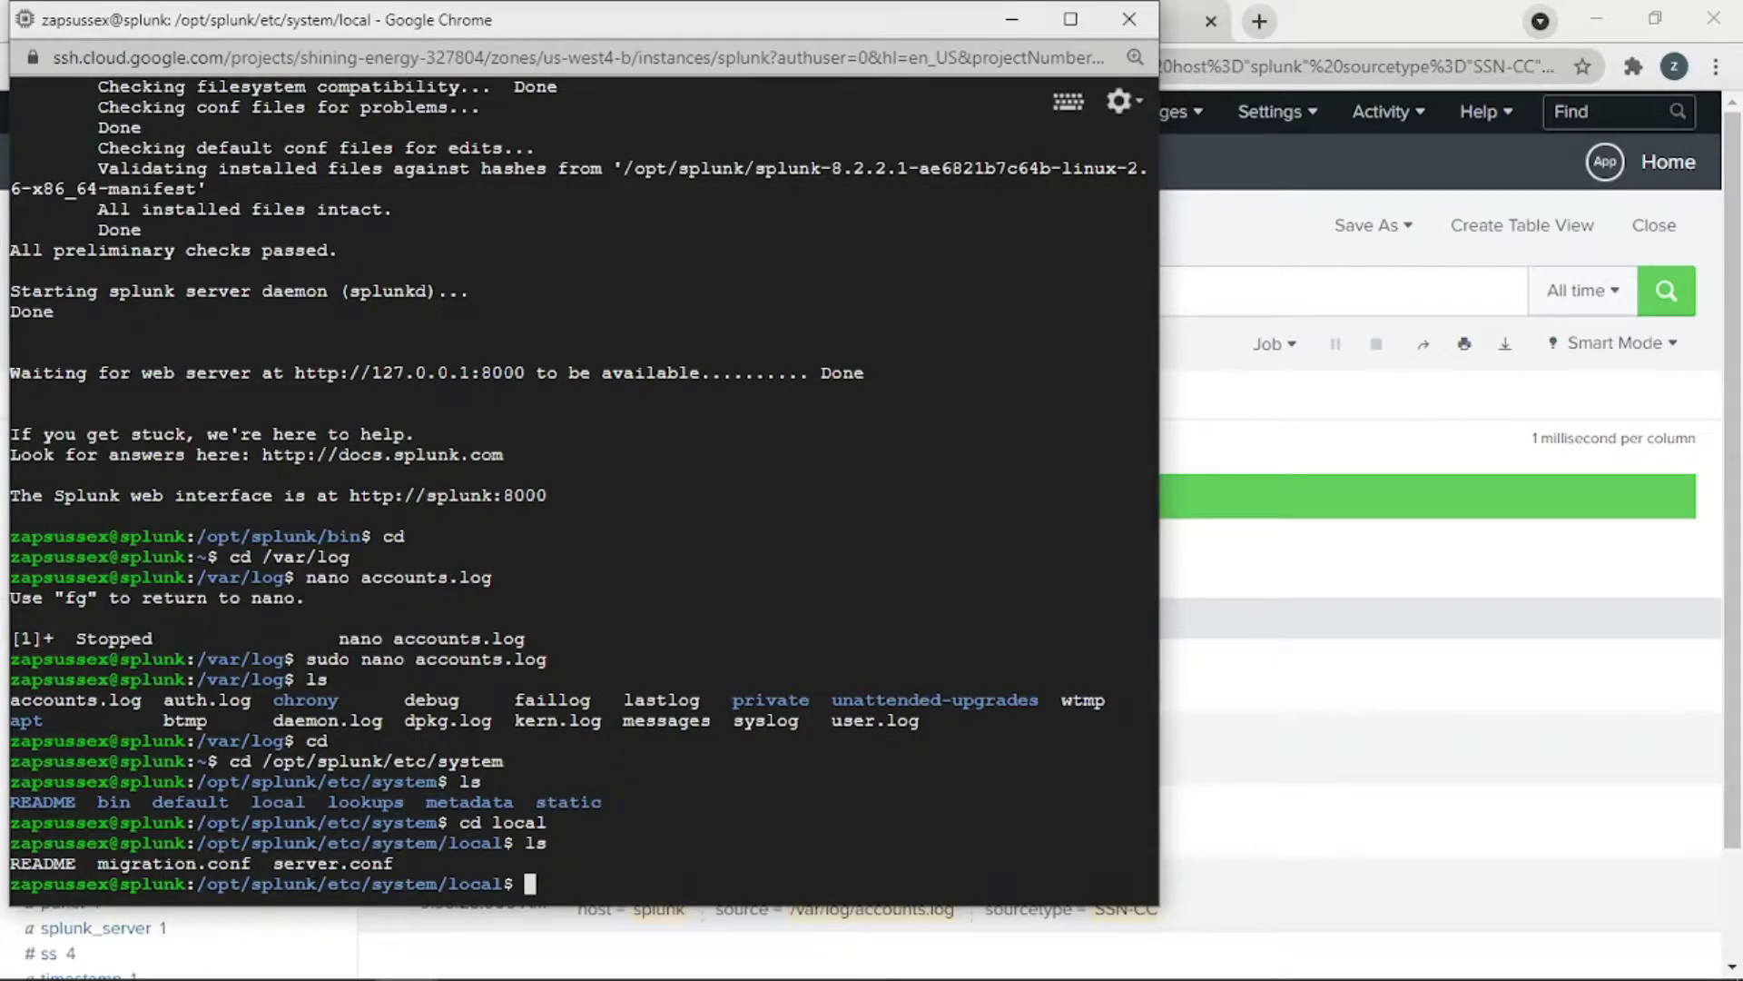
Step: Create a new empty props.conf there with sudo nano
{"action": "type", "text": "nano props.conf"}
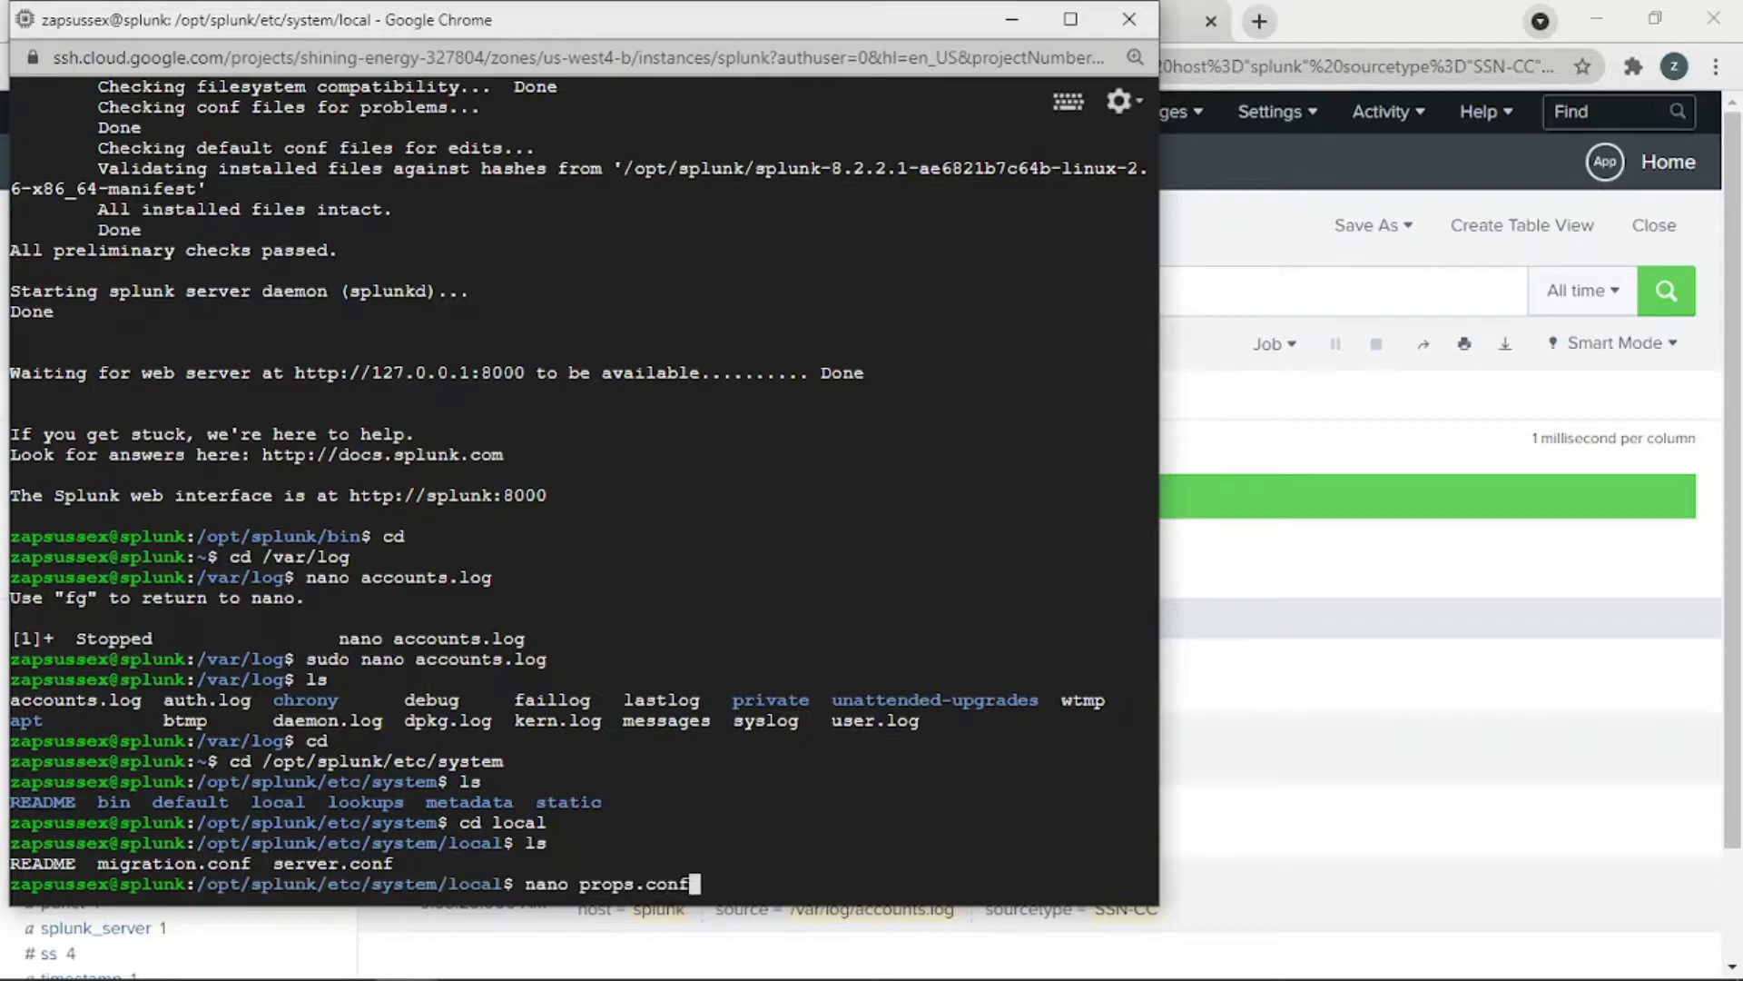
{"action": "key", "text": "Left"}
{"action": "key", "text": "Left"}
{"action": "key", "text": "Left"}
{"action": "key", "text": "Left"}
{"action": "key", "text": "Left"}
{"action": "key", "text": "Left"}
{"action": "key", "text": "Left"}
{"action": "key", "text": "Left"}
{"action": "key", "text": "Left"}
{"action": "key", "text": "Left"}
{"action": "key", "text": "Left"}
{"action": "key", "text": "Left"}
{"action": "key", "text": "Left"}
{"action": "key", "text": "Left"}
{"action": "key", "text": "Left"}
{"action": "type", "text": "sudo"}
{"action": "key", "text": "Right"}
{"action": "key", "text": "Right"}
{"action": "key", "text": "Right"}
{"action": "key", "text": "Right"}
{"action": "key", "text": "Right"}
{"action": "key", "text": "Right"}
{"action": "key", "text": "Right"}
{"action": "key", "text": "Right"}
{"action": "key", "text": "Right"}
{"action": "key", "text": "Right"}
{"action": "key", "text": "Right"}
{"action": "key", "text": "Right"}
{"action": "key", "text": "Right"}
{"action": "key", "text": "Right"}
{"action": "key", "text": "Right"}
{"action": "key", "text": "Return"}
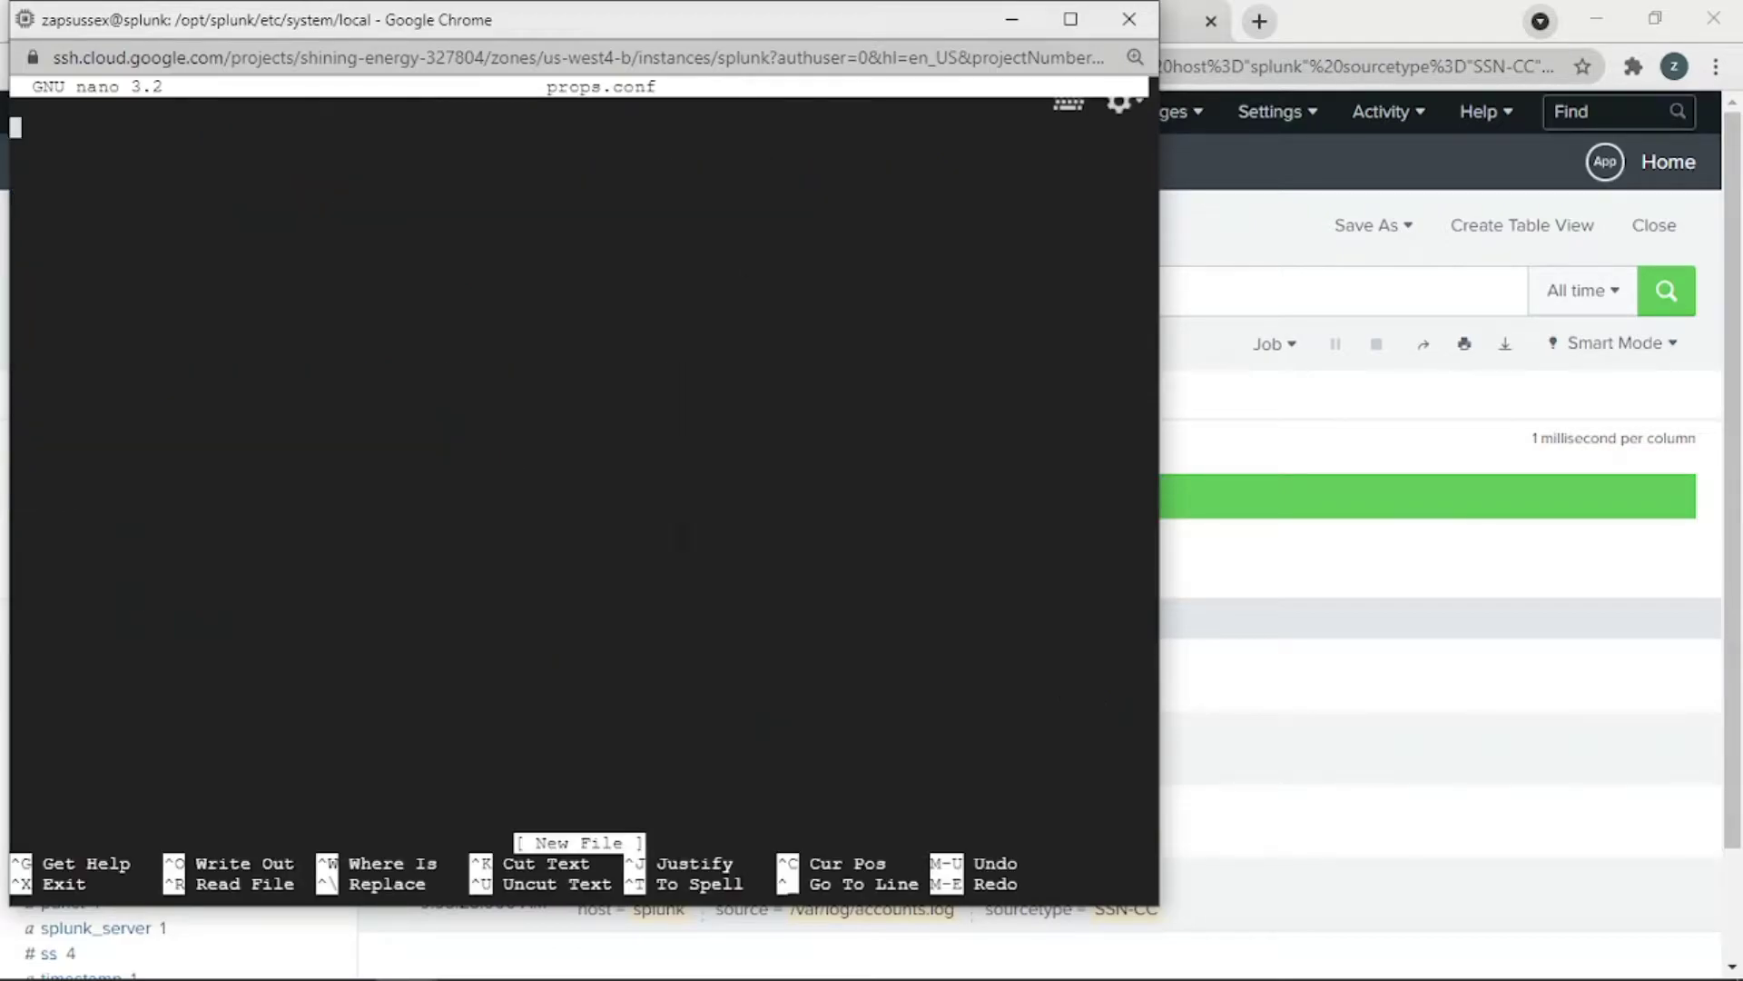
{"action": "left_click", "coordinate": [1002, 20]}
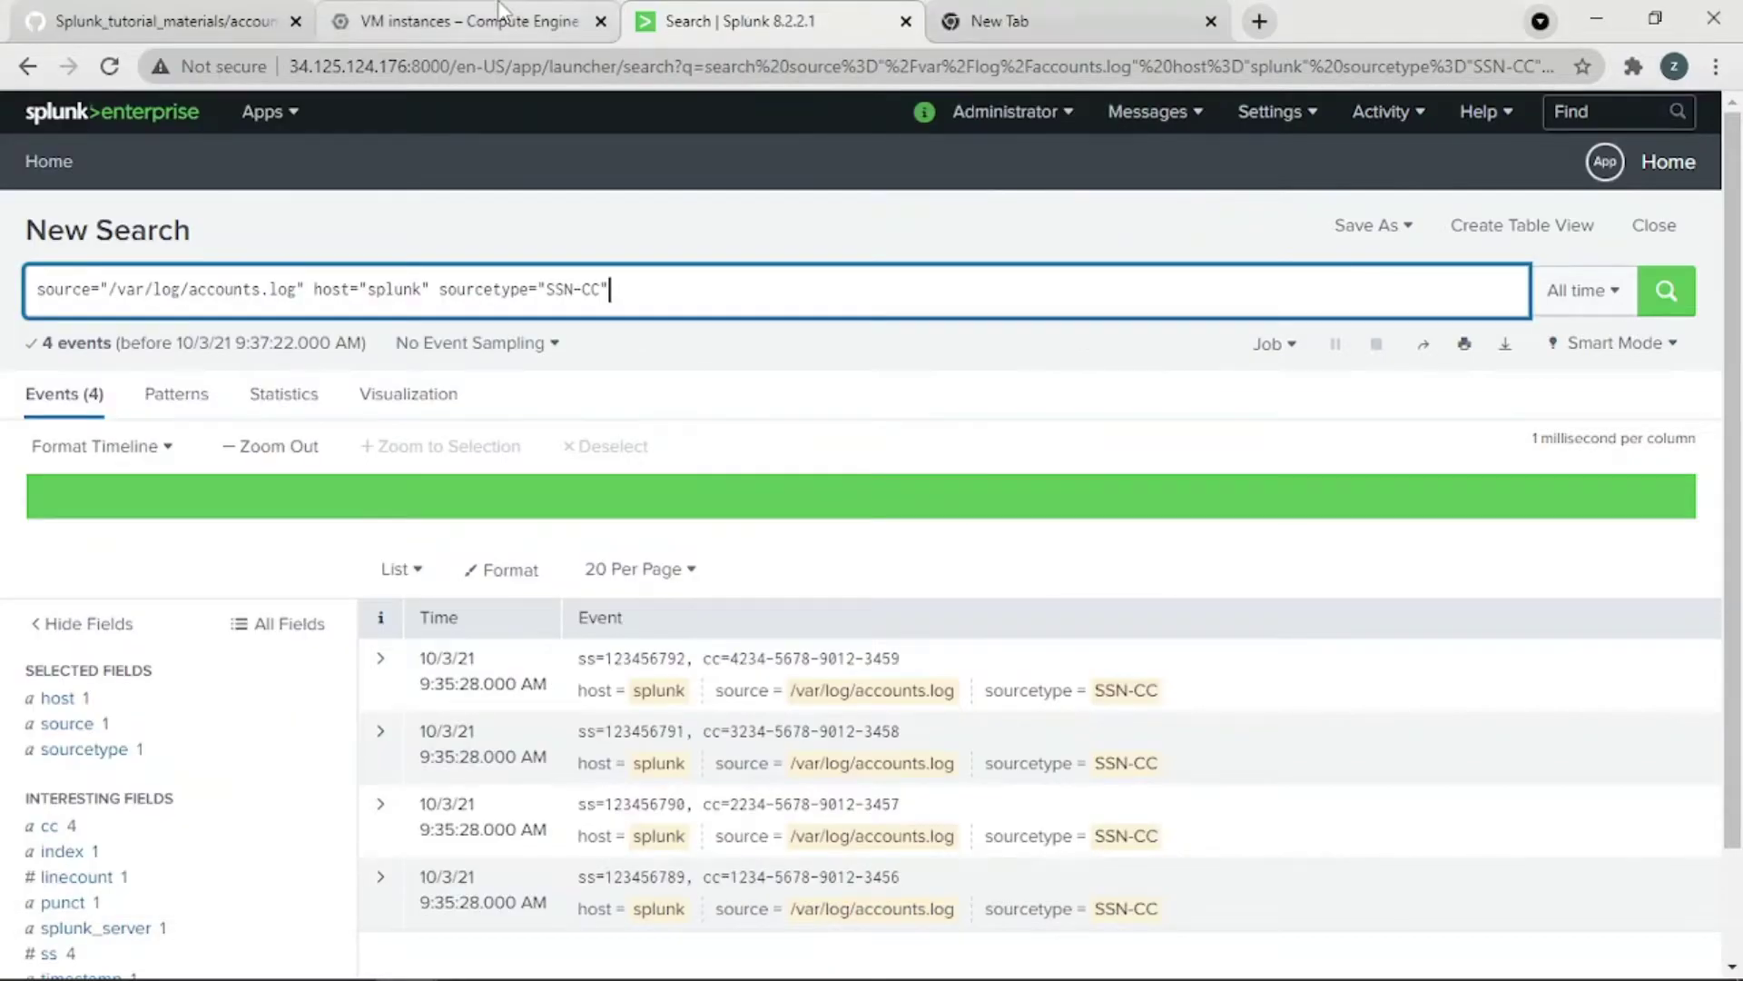
Step: Copy the two-line [SSN-CC-Anon] SEDCMD-Anon stanza from Masking/props.conf on GitHub
{"action": "left_click", "coordinate": [164, 20]}
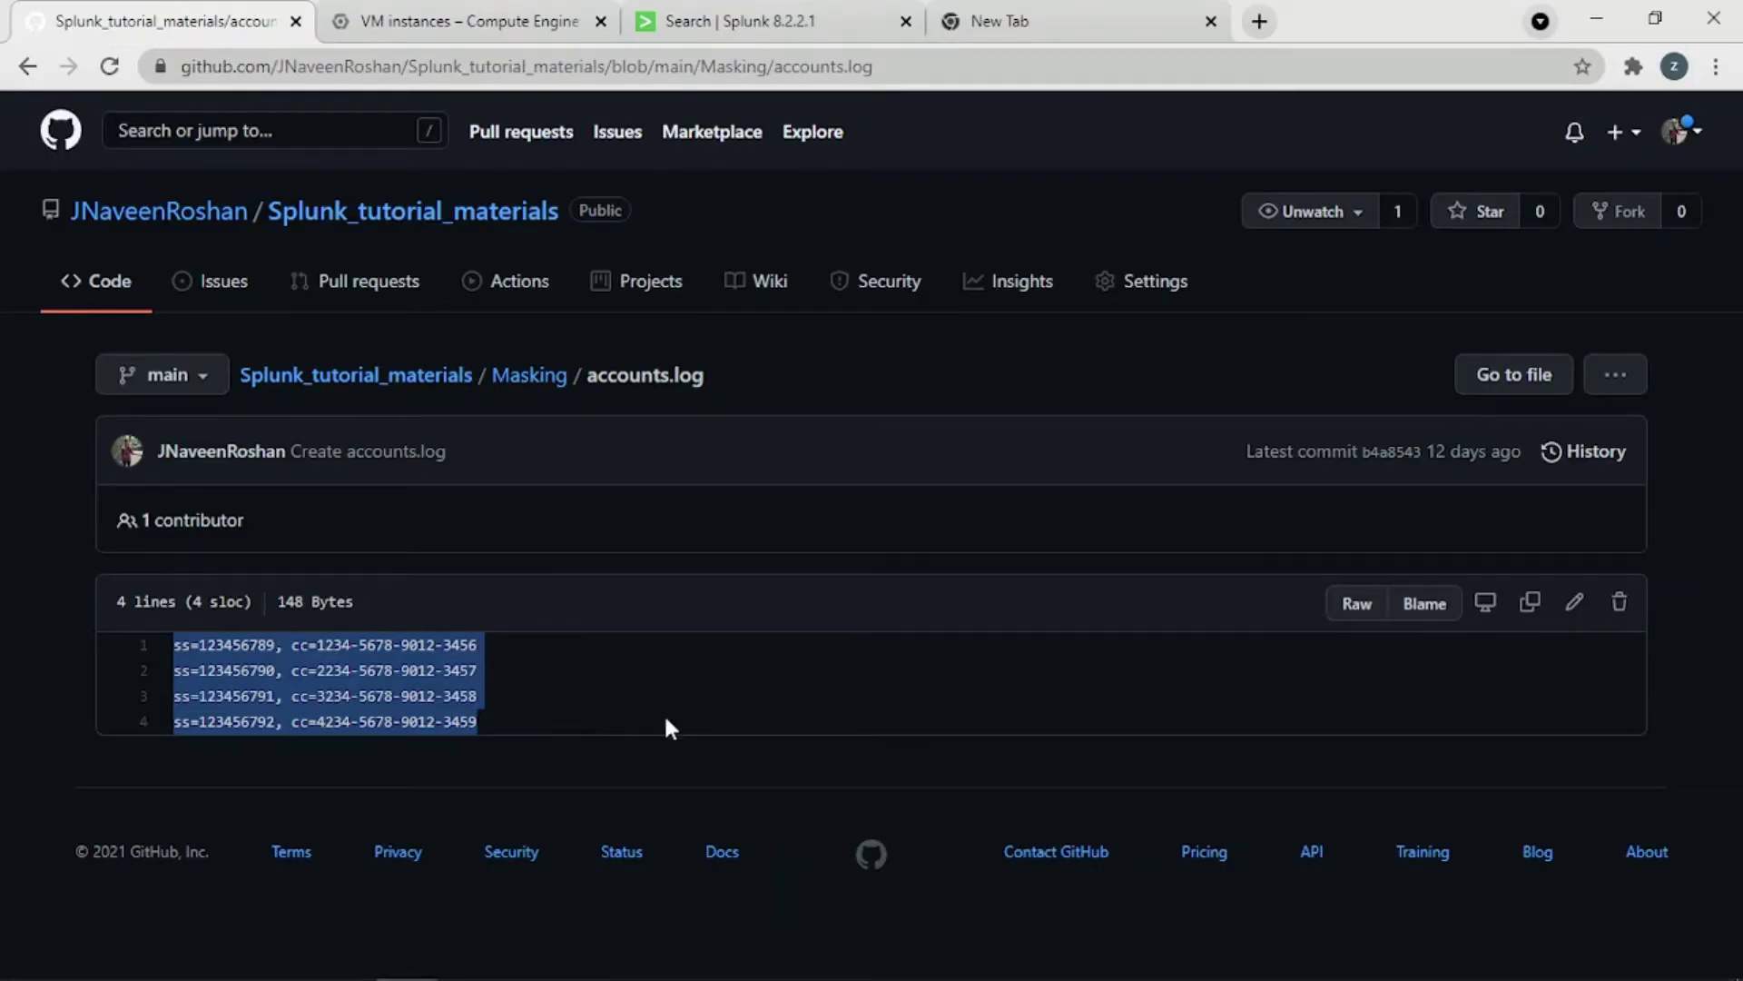
{"action": "left_click", "coordinate": [520, 378]}
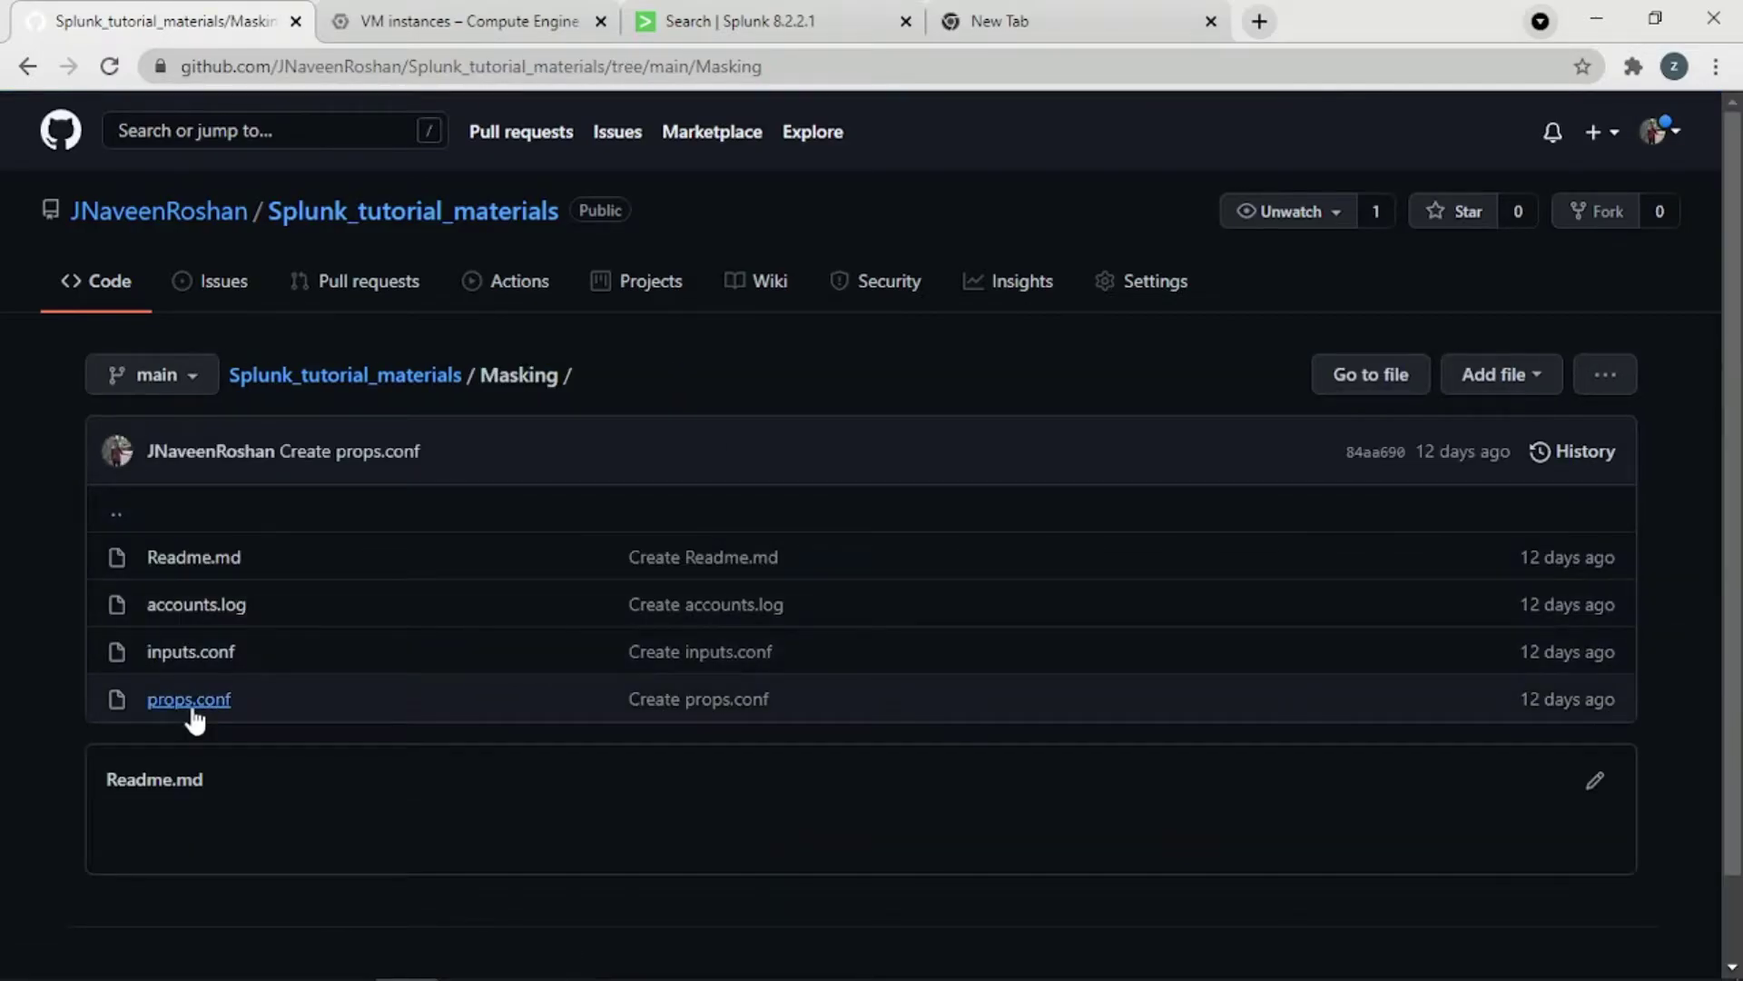
{"action": "left_click", "coordinate": [193, 704]}
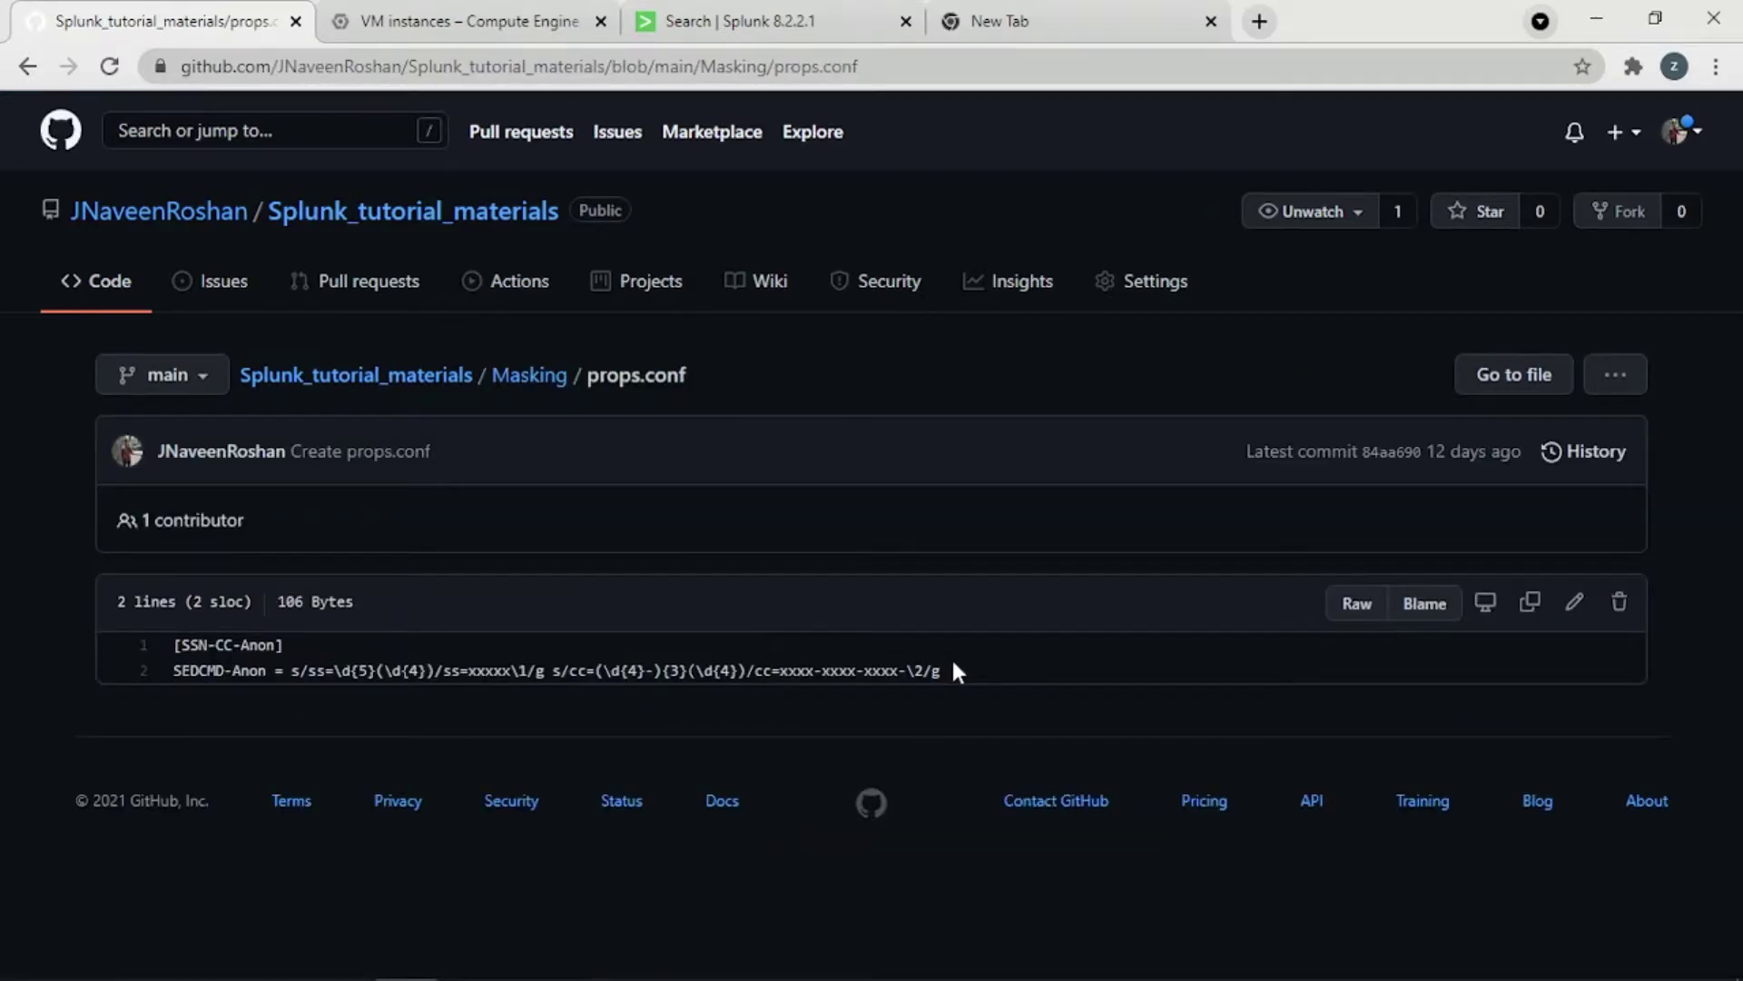
{"action": "left_click_drag", "start_coordinate": [951, 670], "coordinate": [175, 647]}
{"action": "key", "text": "ctrl+c"}
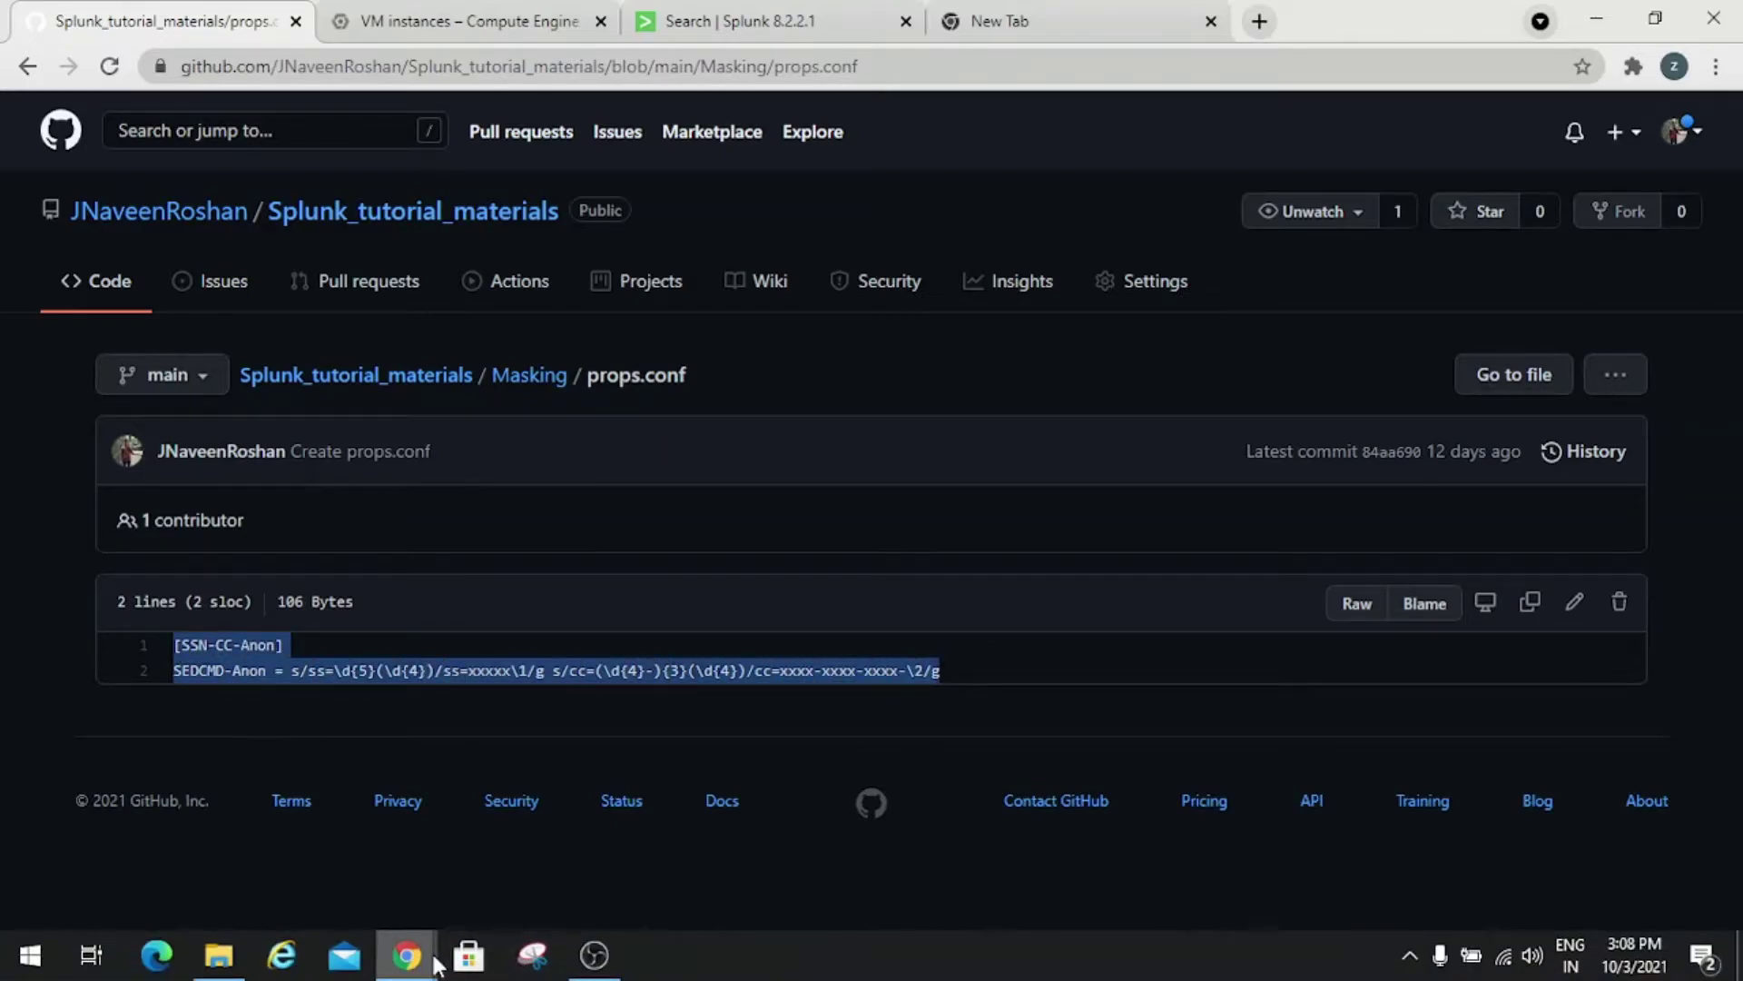
Step: Paste the masking stanza into the server's props.conf and save it
{"action": "mouse_move", "coordinate": [445, 956]}
{"action": "left_click", "coordinate": [510, 870]}
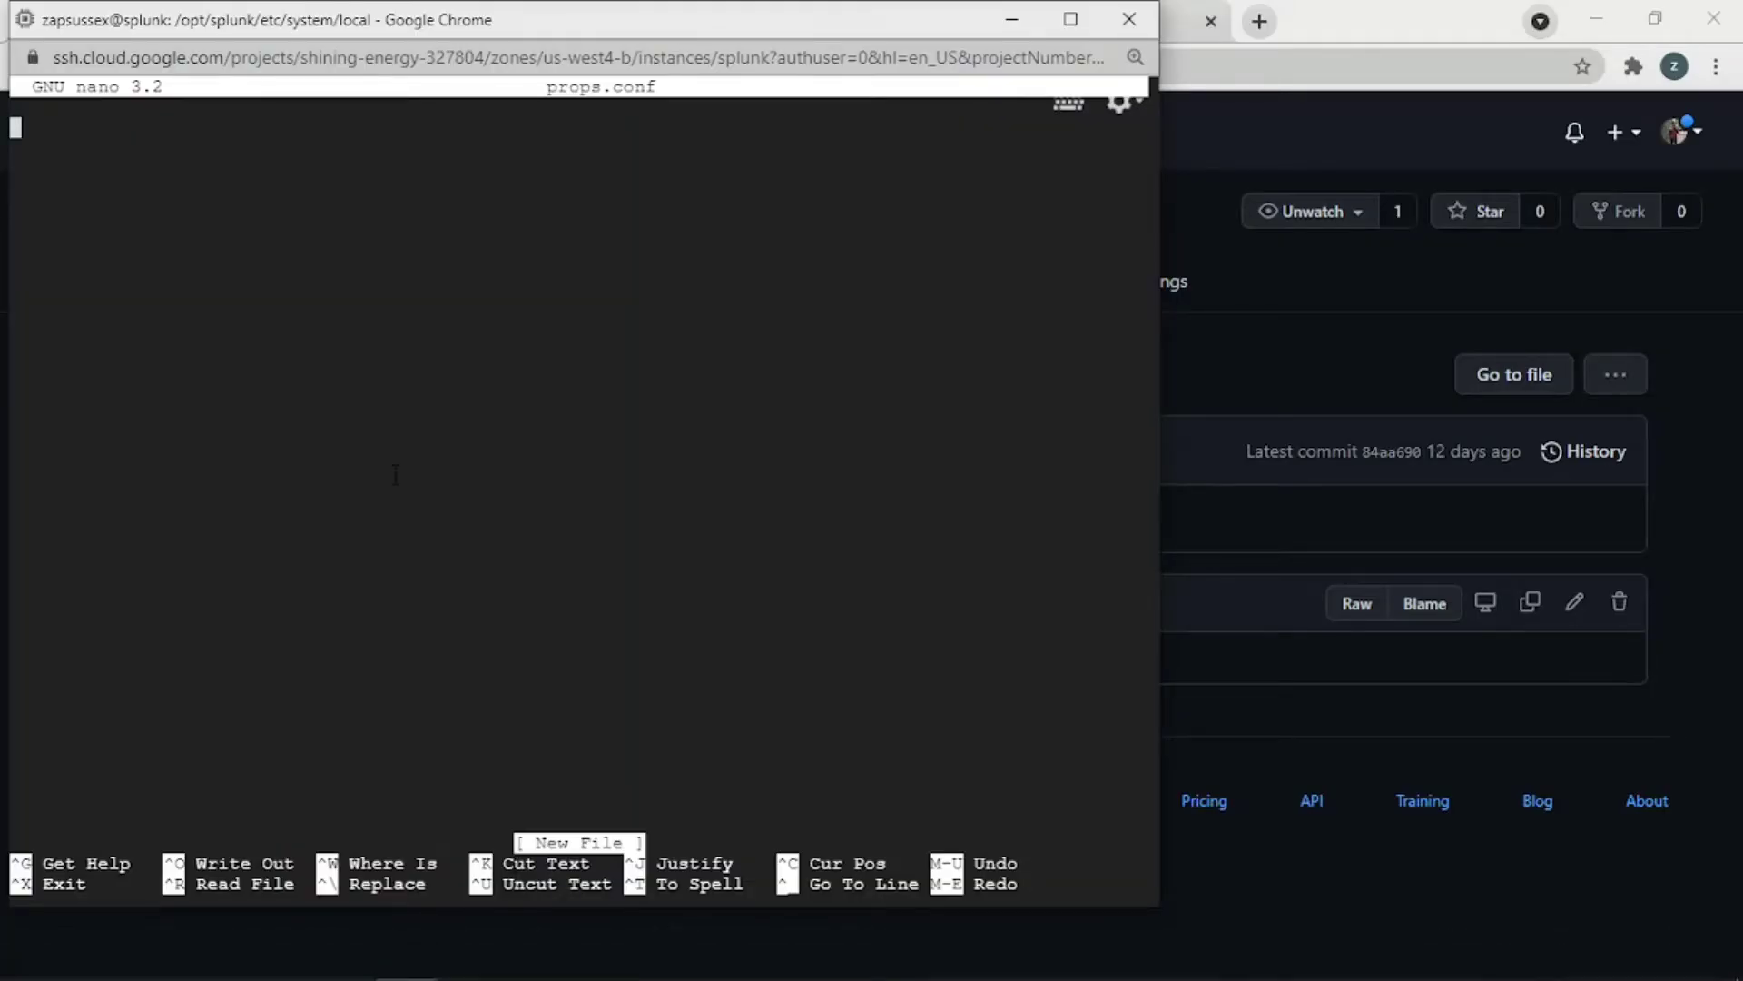
{"action": "key", "text": "ctrl+v"}
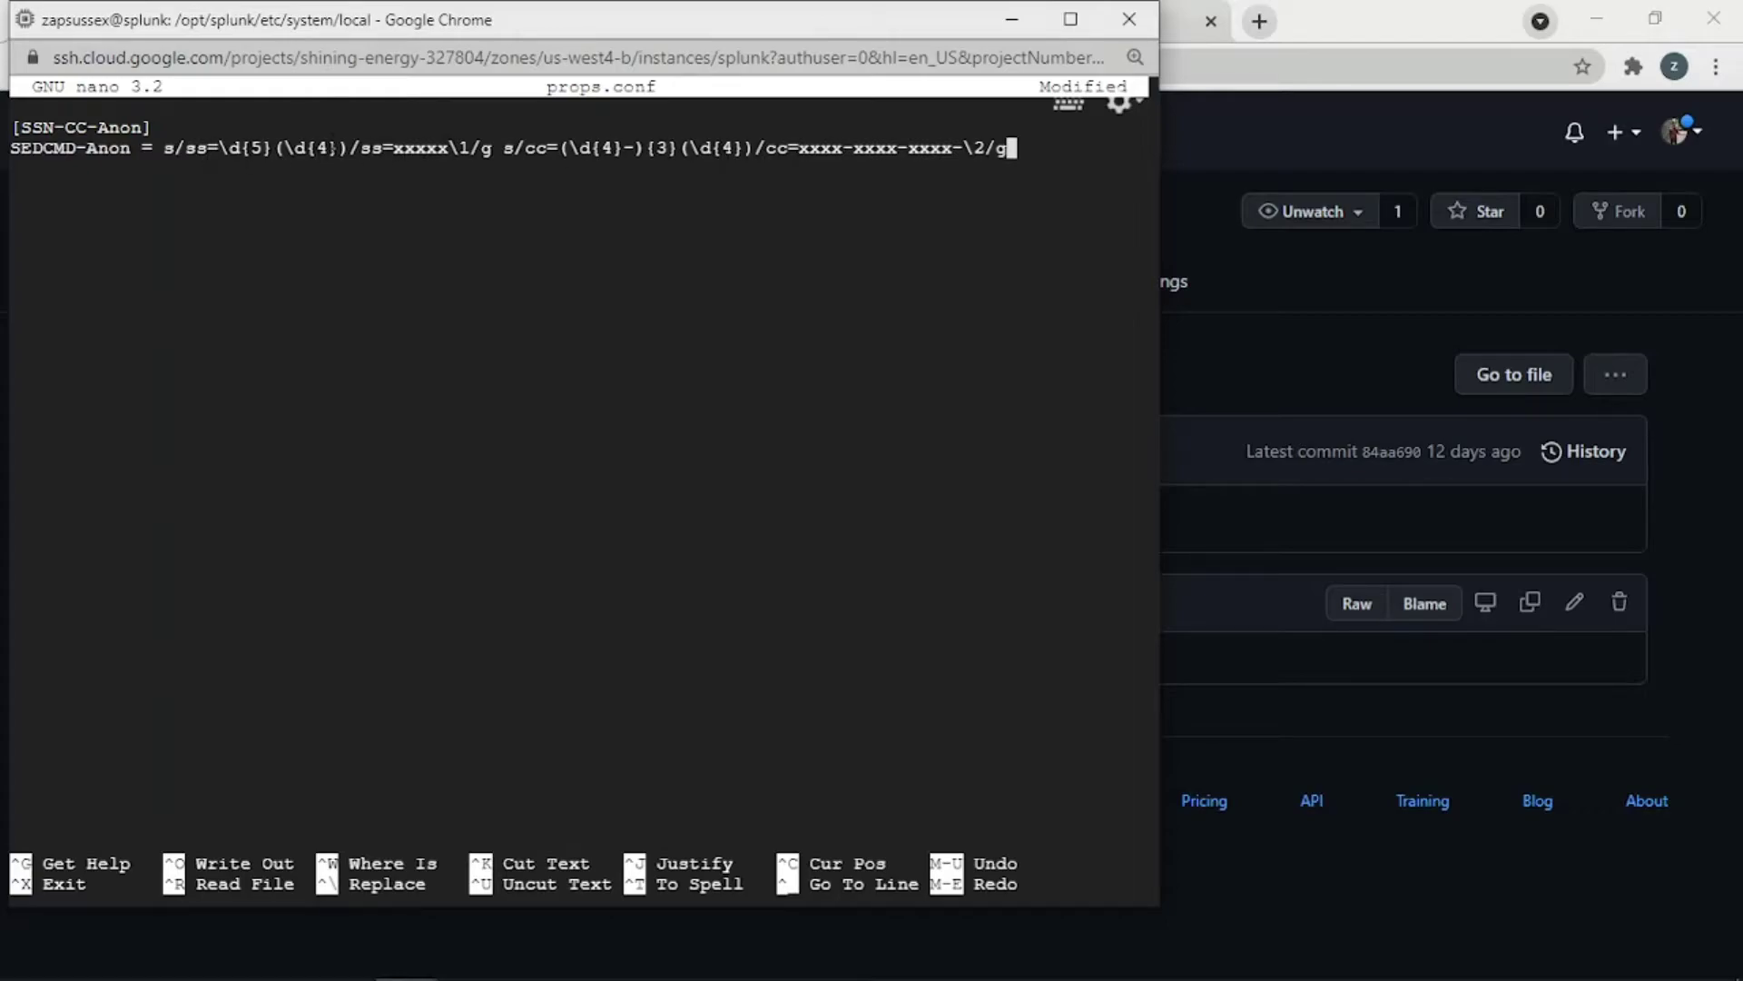
{"action": "key", "text": "ctrl+x"}
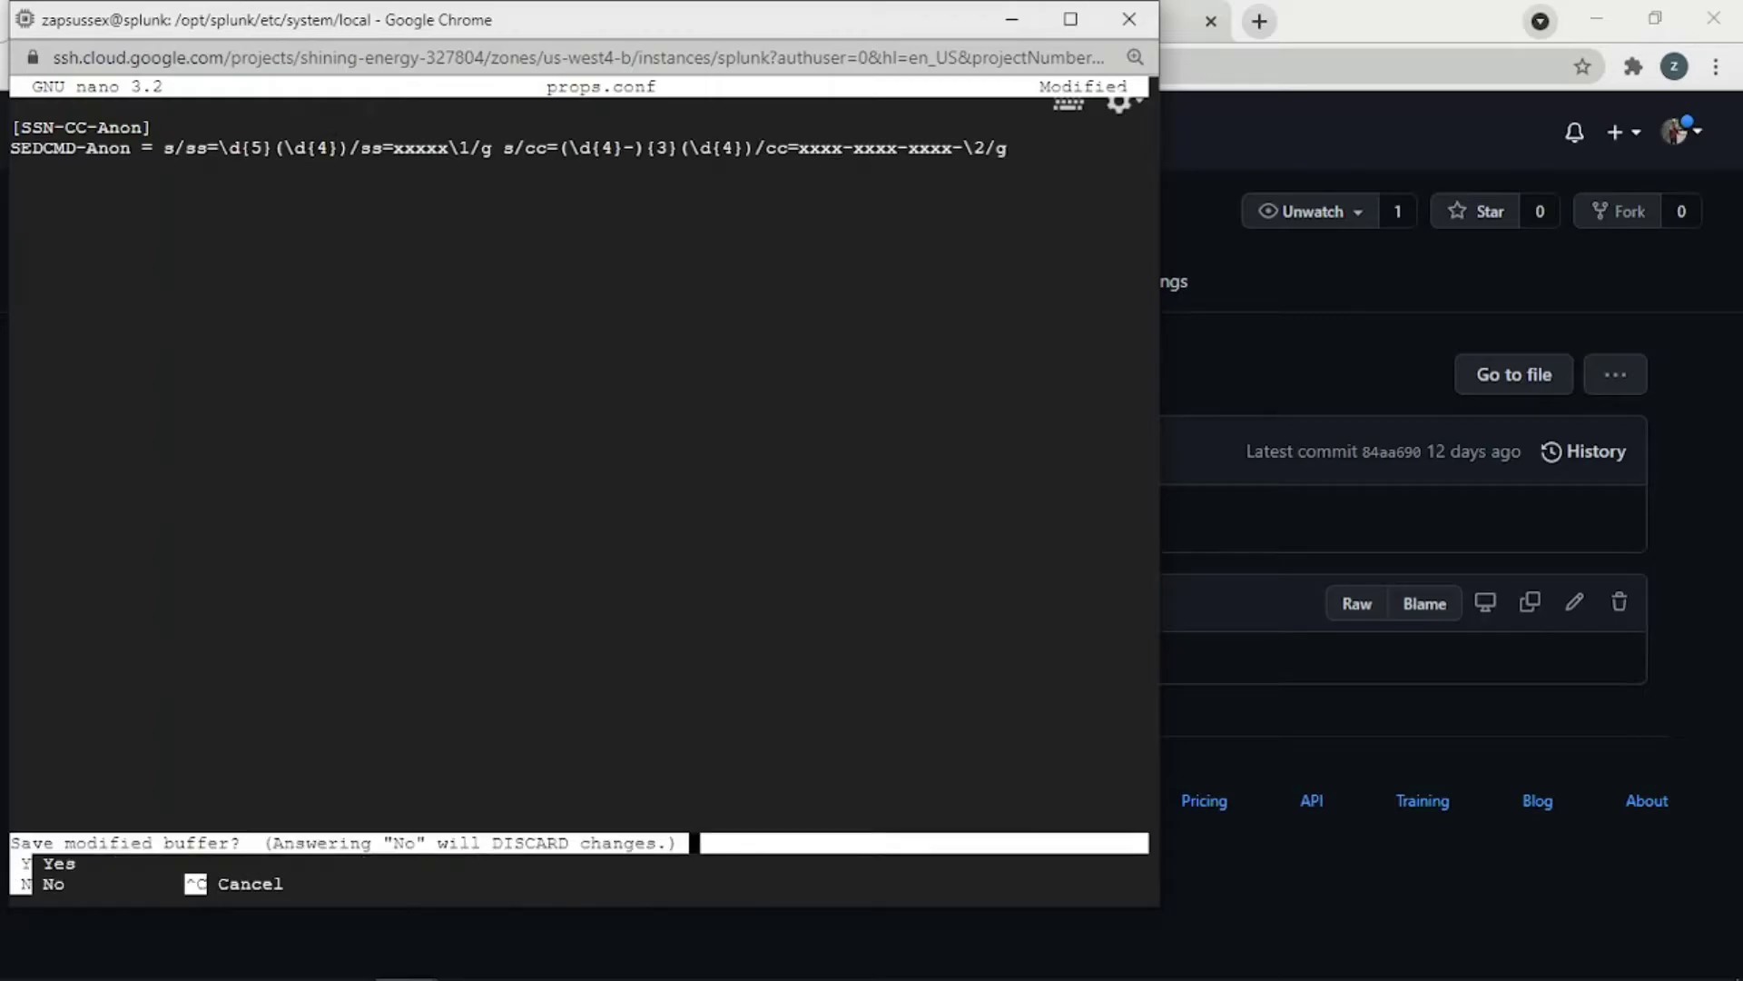
{"action": "key", "text": "y"}
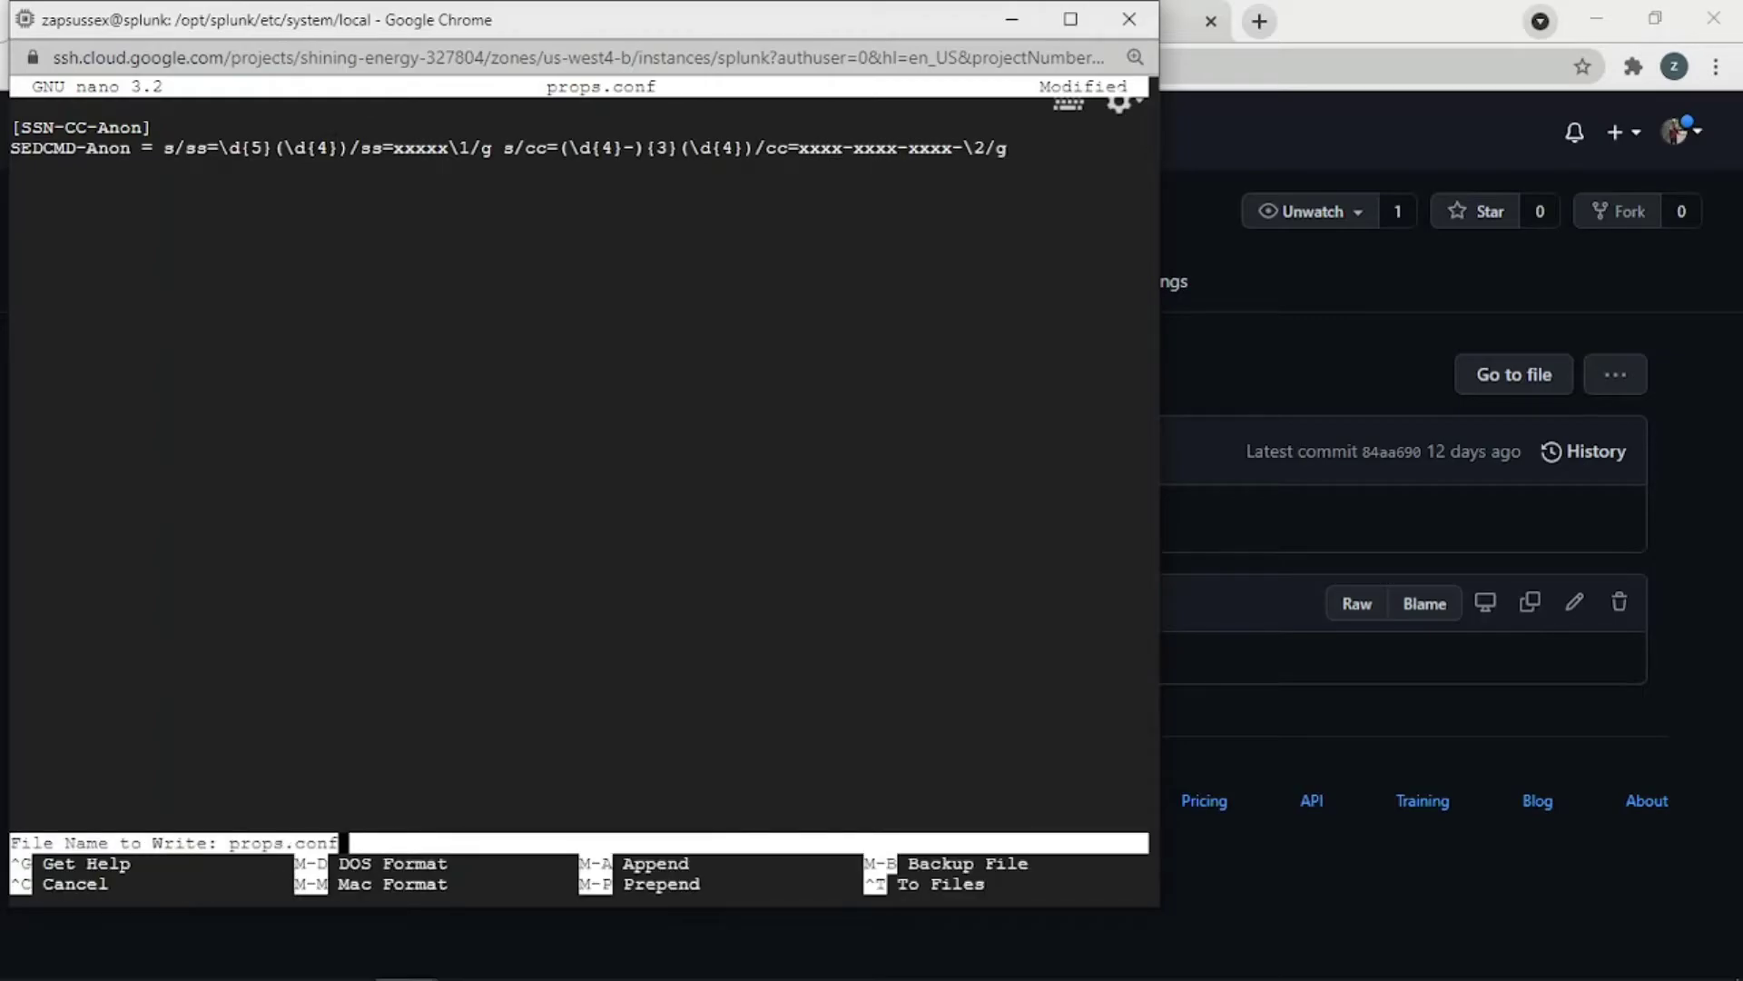
{"action": "key", "text": "Return"}
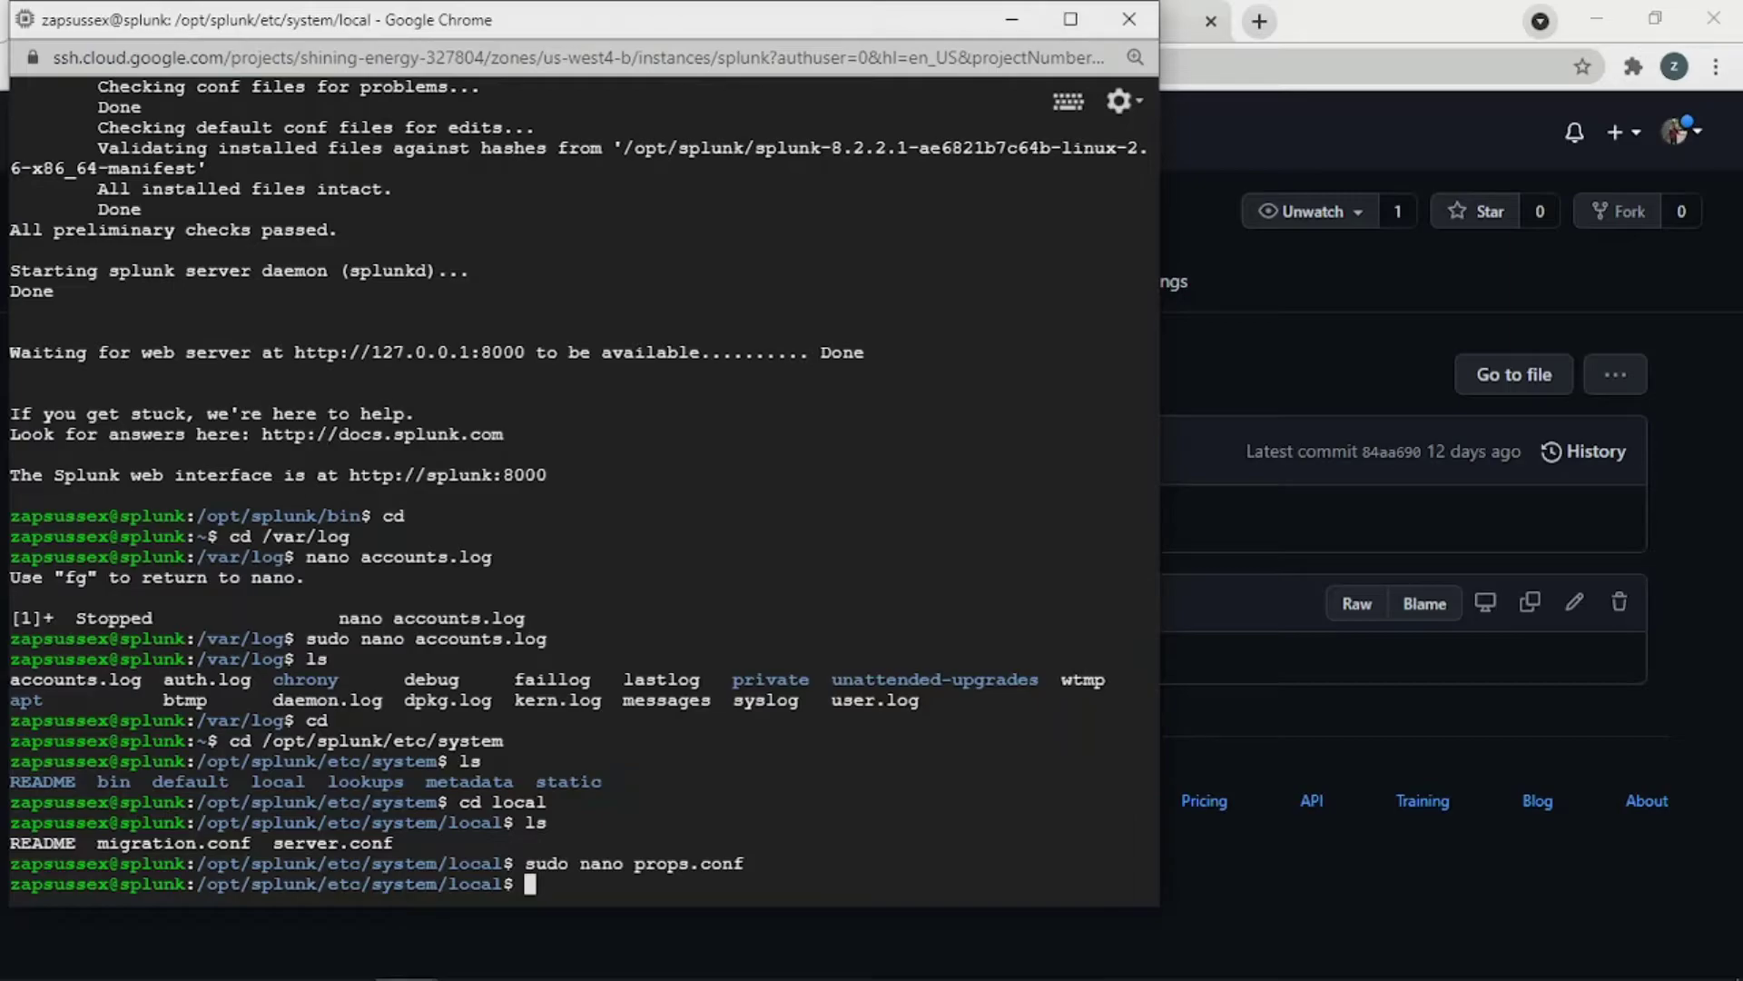
Step: Restart Splunk from /opt/splunk/bin with sudo ./splunk restart
{"action": "type", "text": "cd"}
{"action": "key", "text": "Return"}
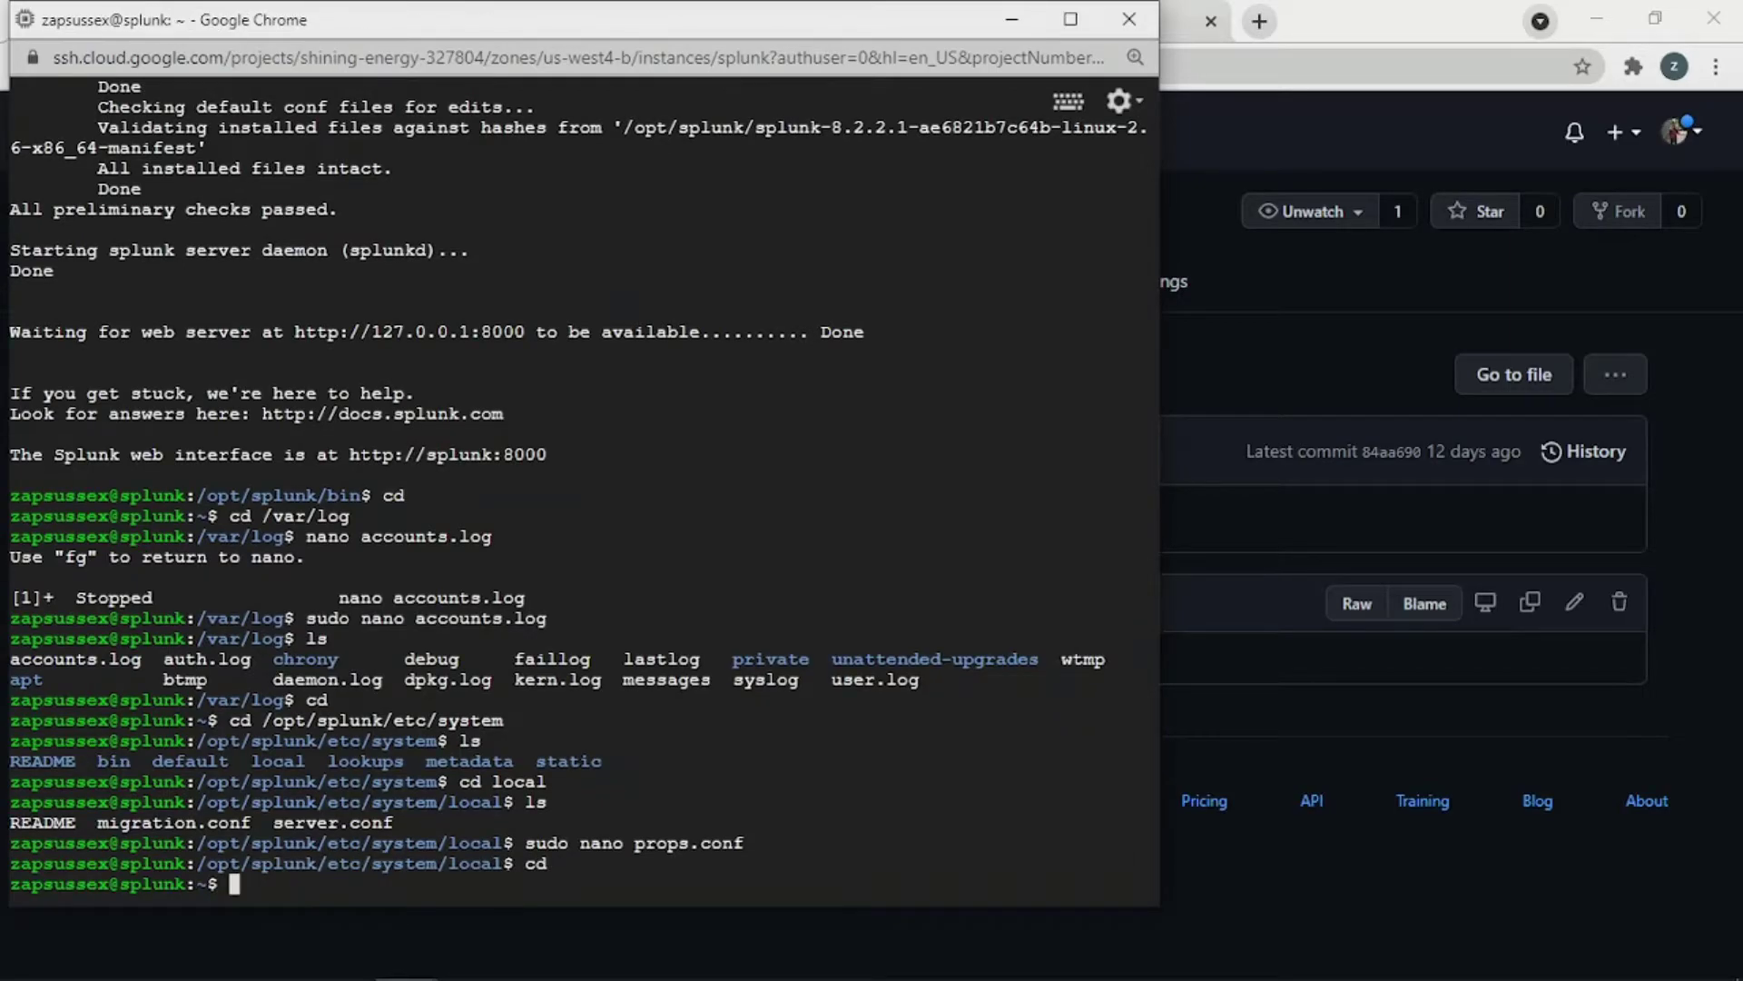
{"action": "type", "text": "cd /opt/splunk/bin"}
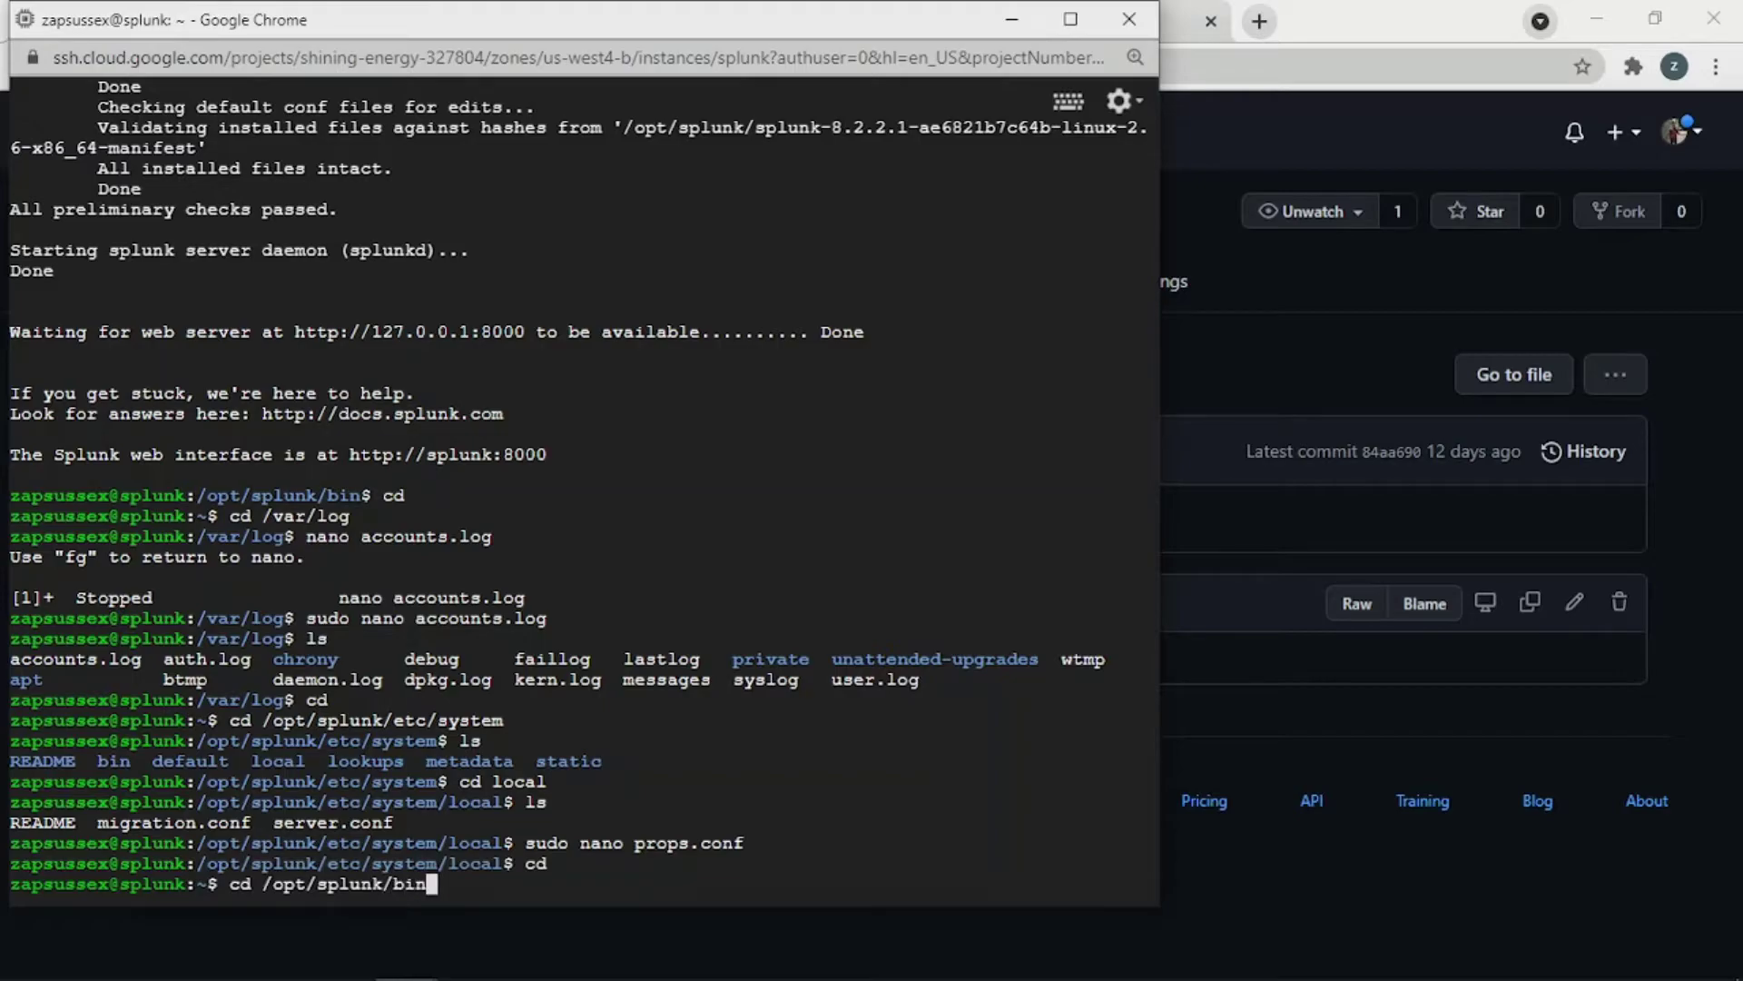
{"action": "key", "text": "Return"}
{"action": "type", "text": "sudo "}
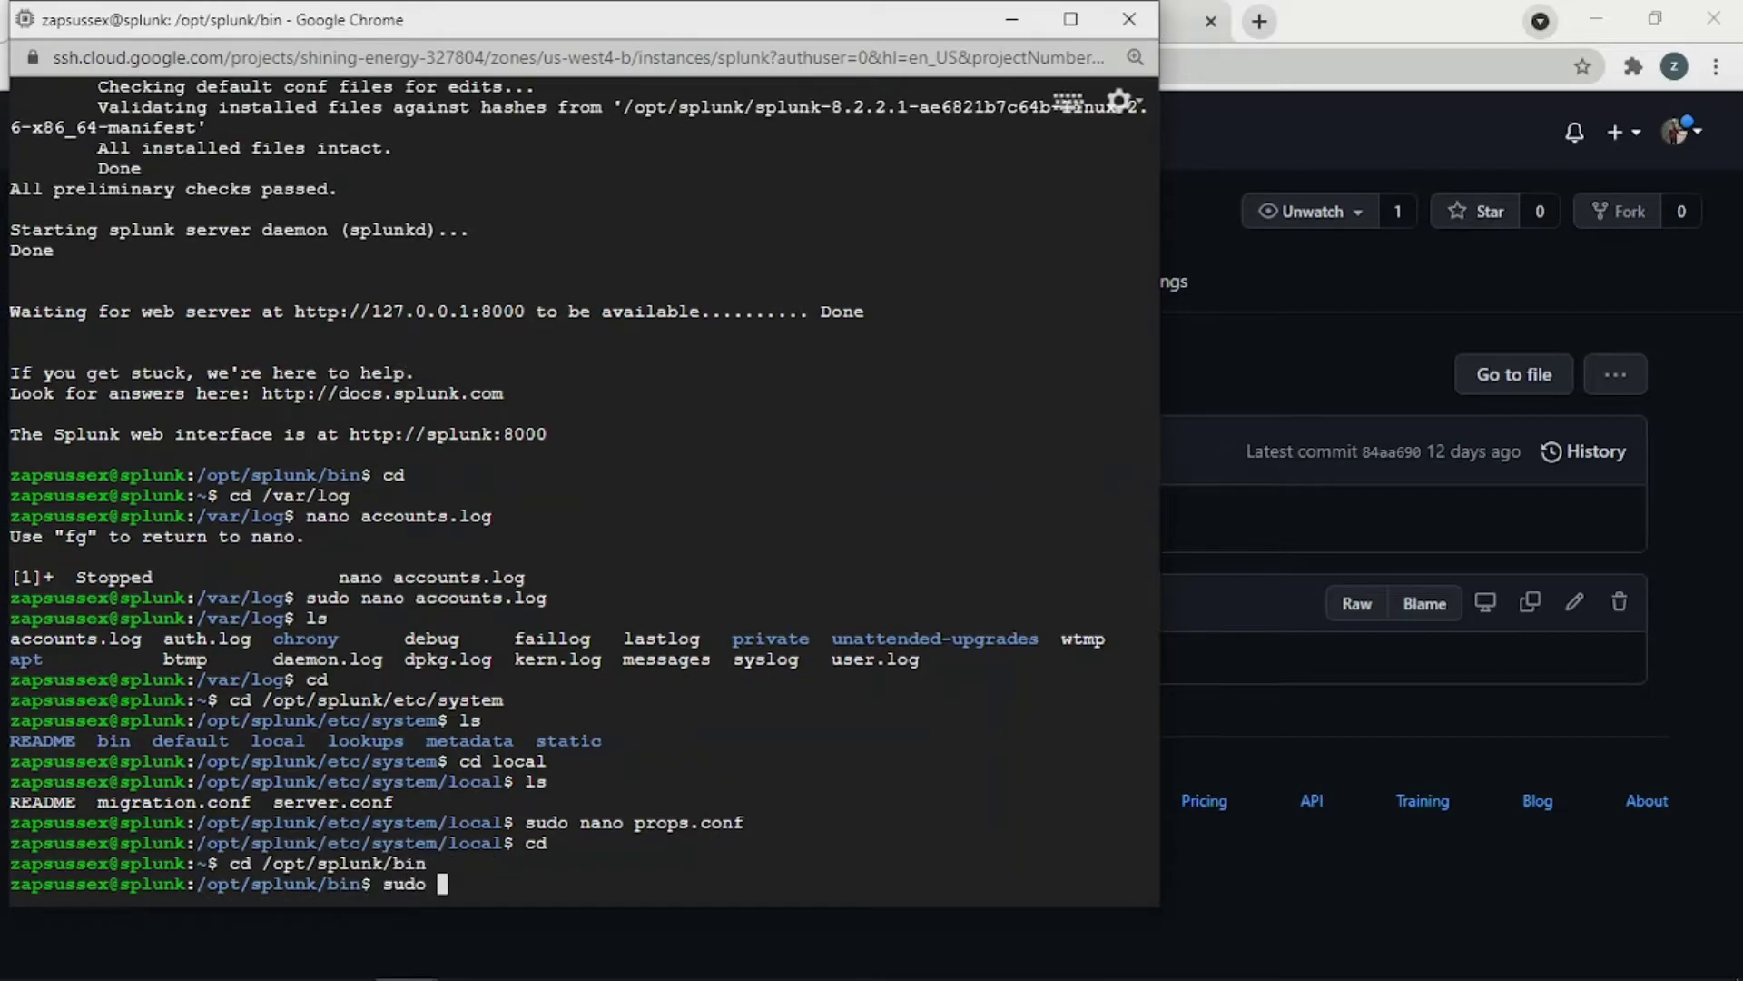
{"action": "type", "text": "./splunk start"}
{"action": "key", "text": "Left"}
{"action": "key", "text": "Left"}
{"action": "key", "text": "Left"}
{"action": "key", "text": "Left"}
{"action": "key", "text": "Left"}
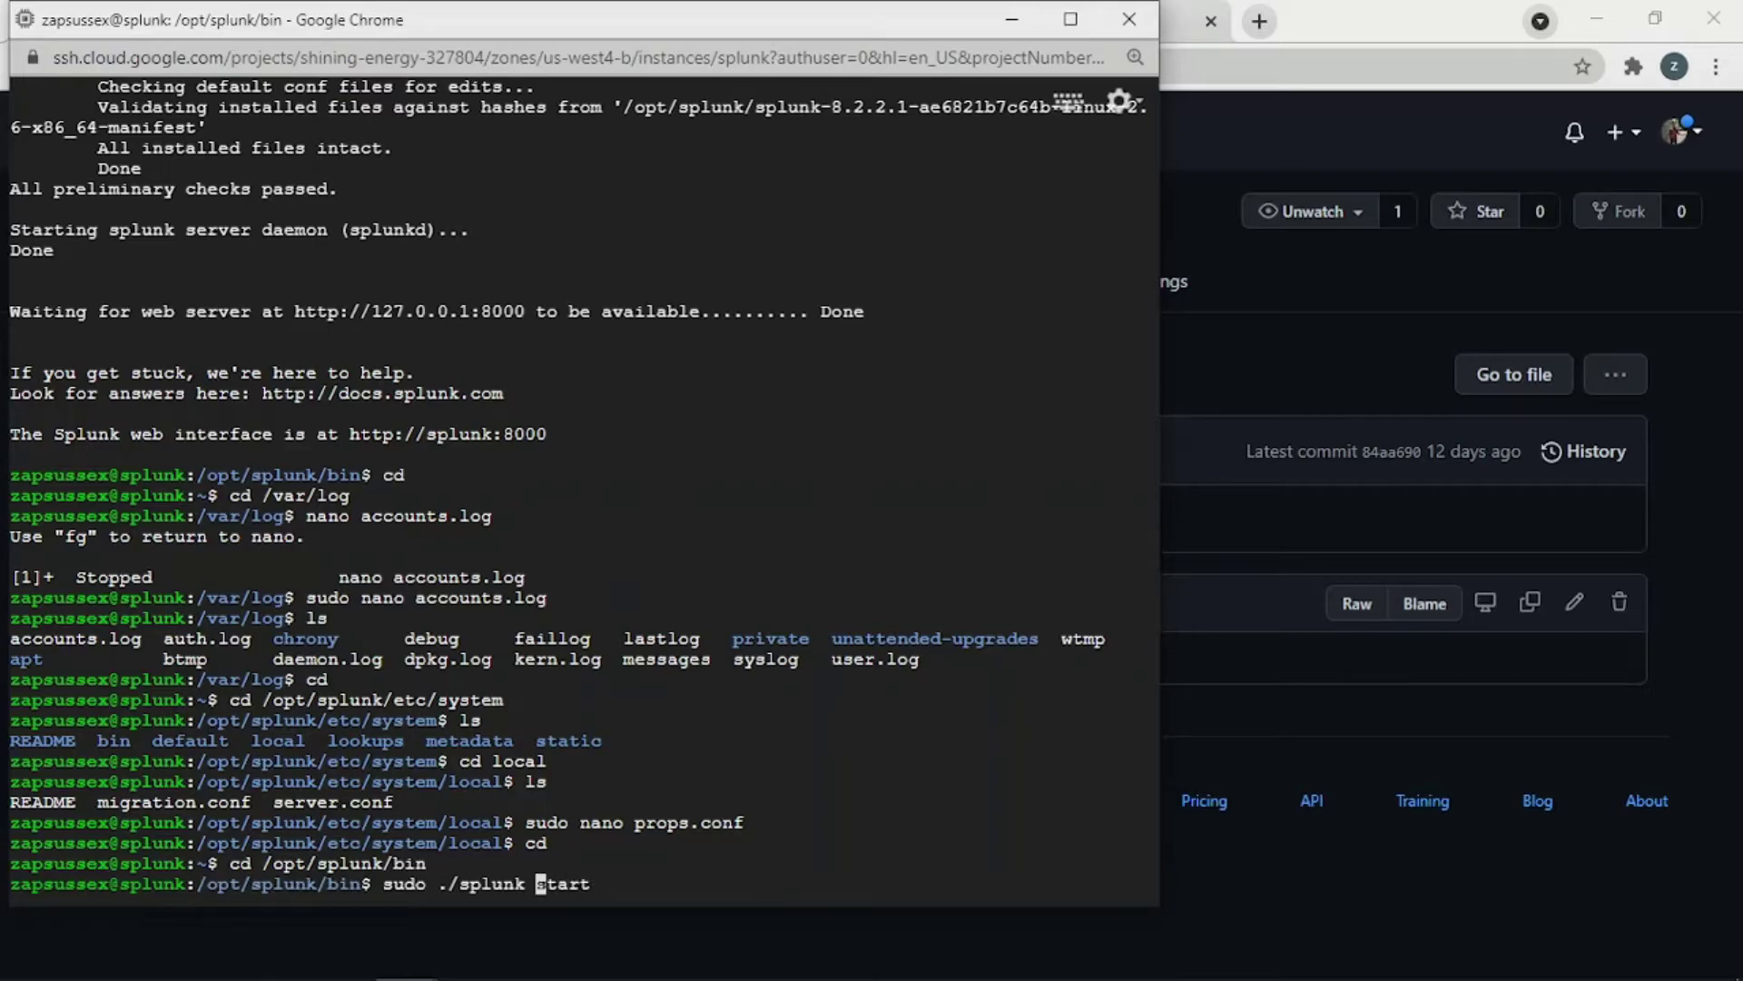
{"action": "type", "text": "re"}
{"action": "key", "text": "Return"}
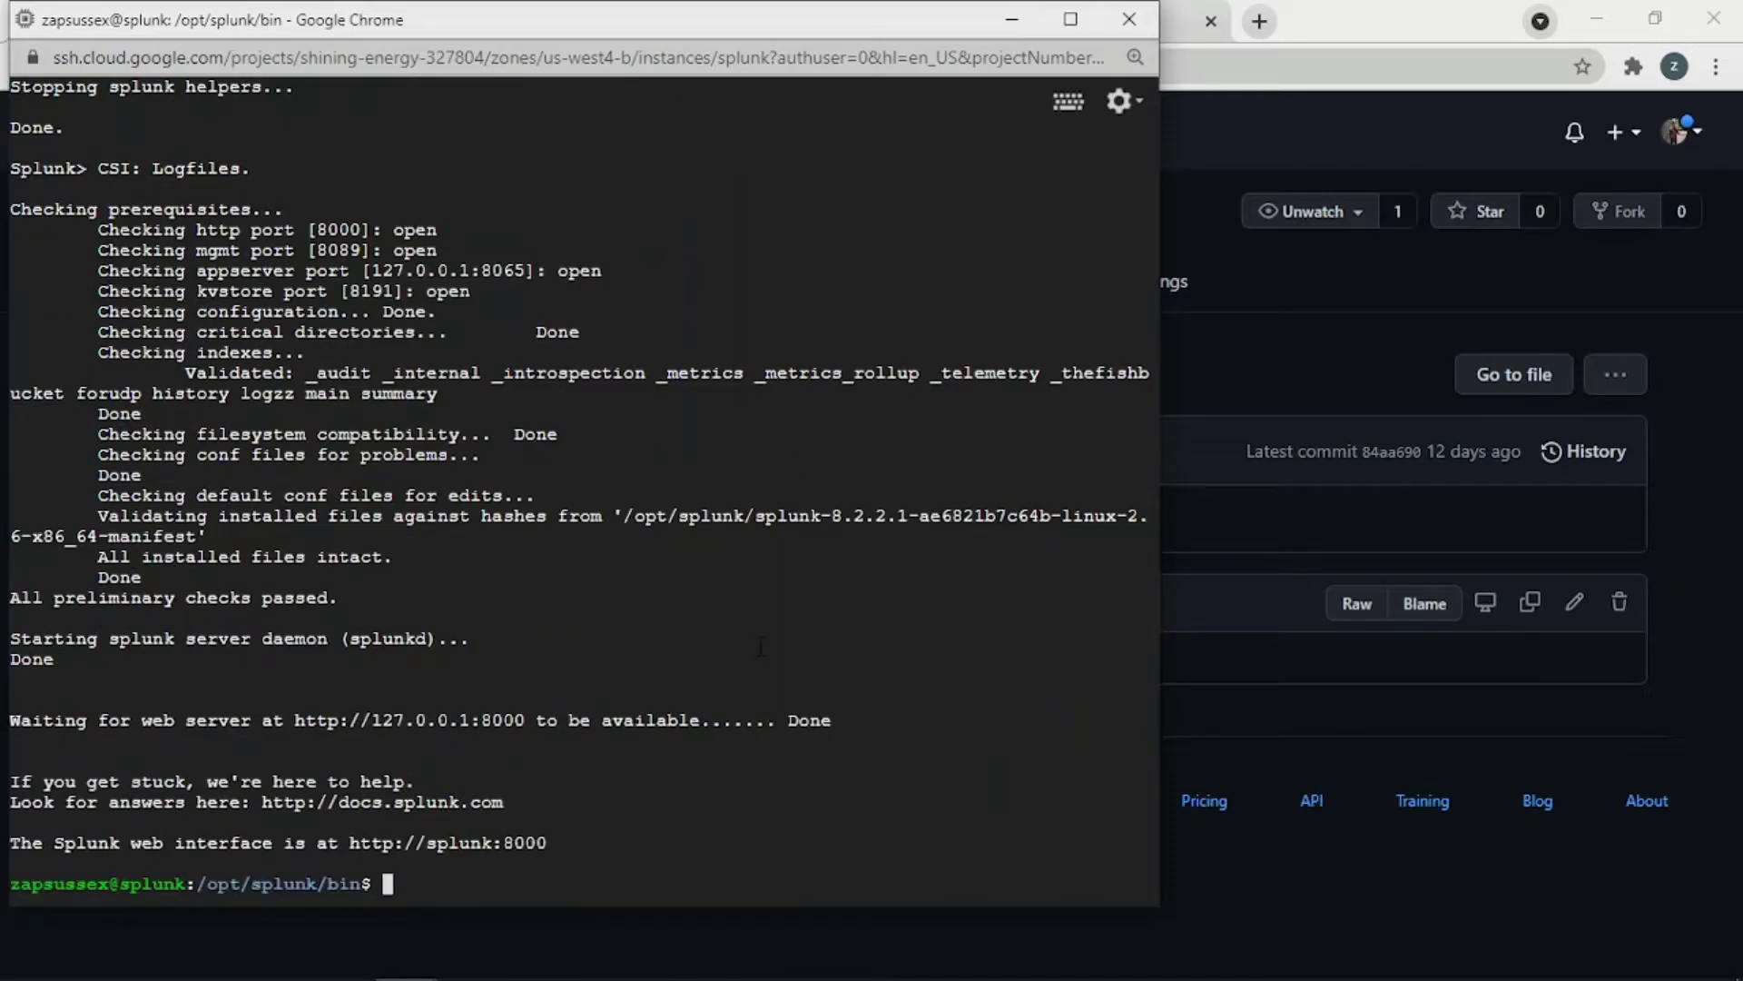
Step: Return to the home directory and head toward /var/log
{"action": "type", "text": "cd"}
{"action": "key", "text": "Return"}
{"action": "type", "text": "cd "}
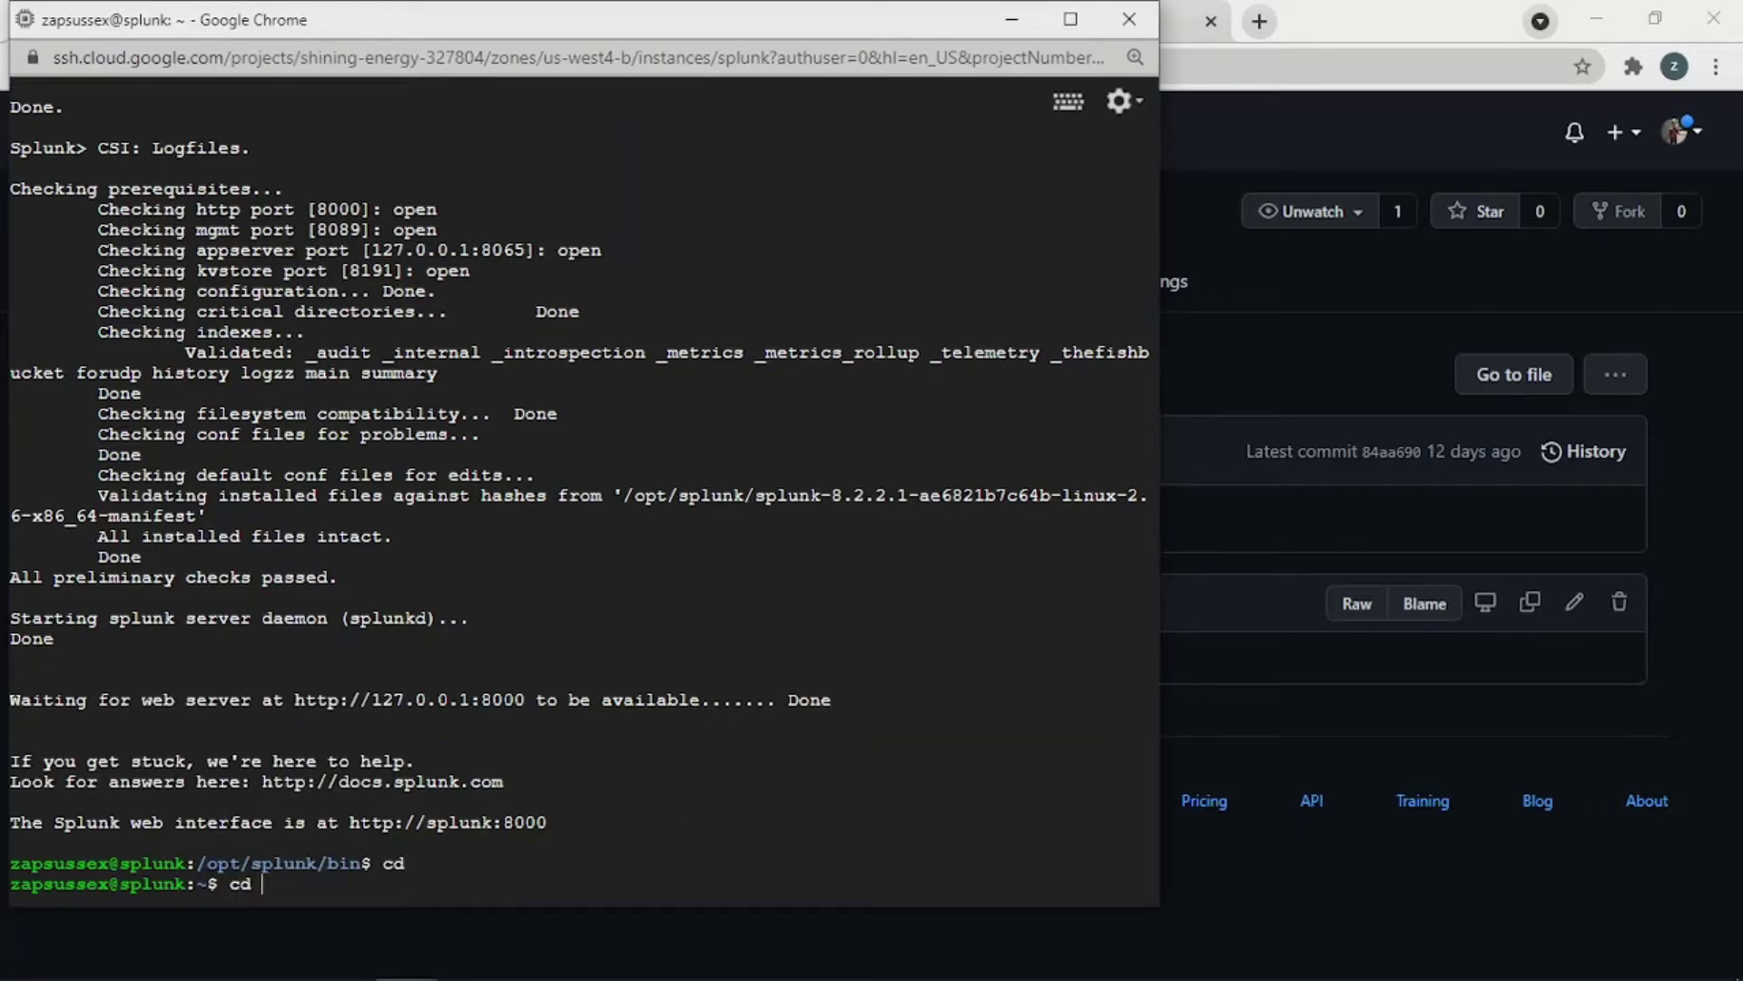
{"action": "type", "text": "/var/log"}
Step: Open /var/log/acc2.log in nano with sudo after the non-sudo attempt fails
{"action": "key", "text": "Return"}
{"action": "type", "text": "nan"}
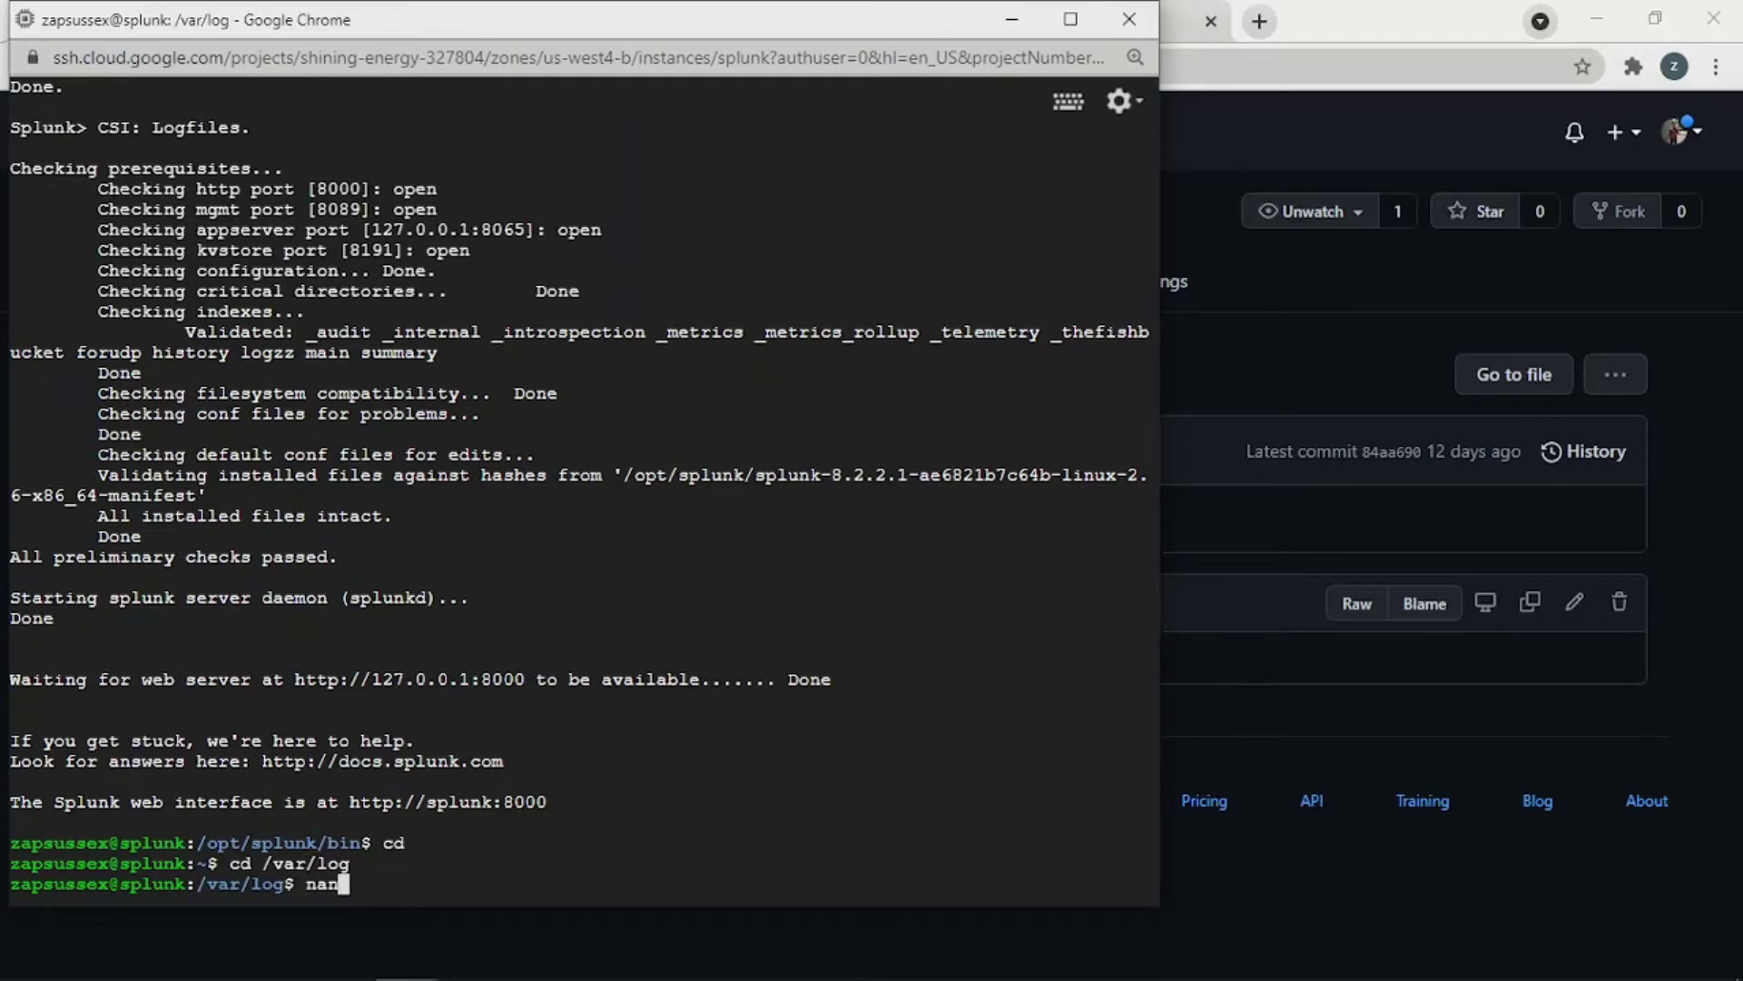
{"action": "type", "text": "o acc2.log"}
{"action": "key", "text": "Return"}
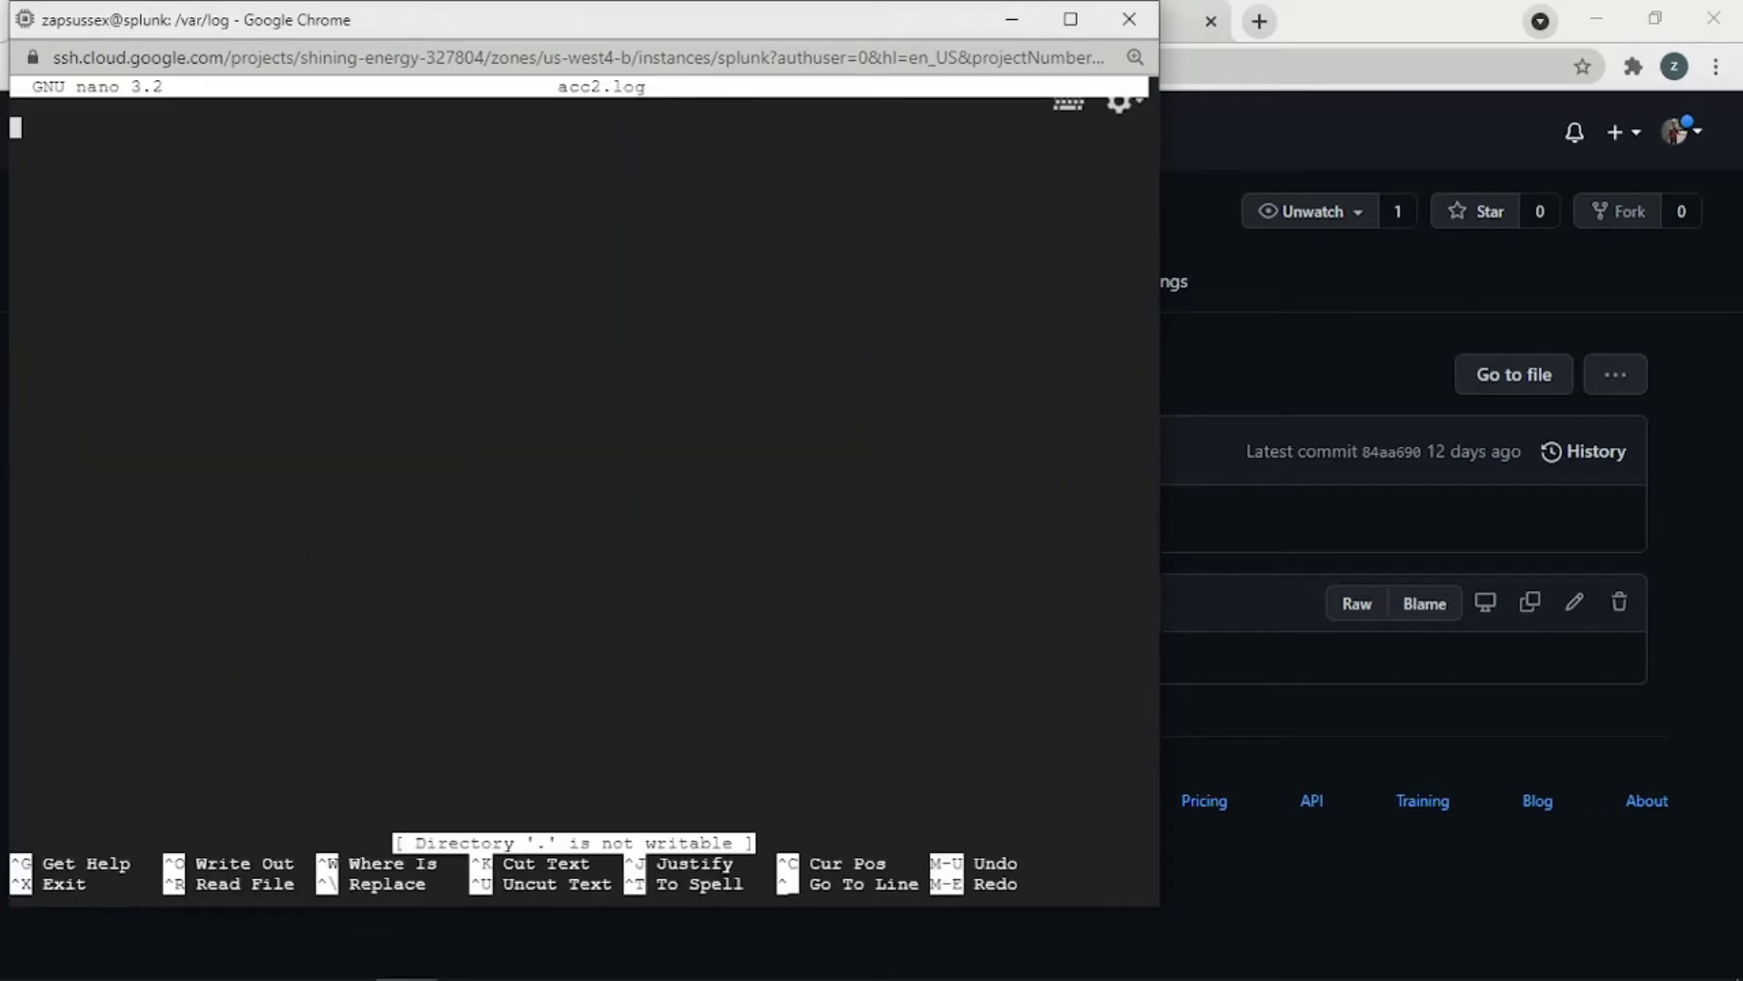
{"action": "key", "text": "ctrl+z"}
{"action": "key", "text": "Up"}
{"action": "key", "text": "Left"}
{"action": "key", "text": "Left"}
{"action": "key", "text": "Left"}
{"action": "key", "text": "Left"}
{"action": "key", "text": "Left"}
{"action": "key", "text": "Left"}
{"action": "key", "text": "Left"}
{"action": "key", "text": "Left"}
{"action": "key", "text": "Left"}
{"action": "key", "text": "Left"}
{"action": "key", "text": "Left"}
{"action": "key", "text": "Left"}
{"action": "key", "text": "Left"}
{"action": "type", "text": "sudo"}
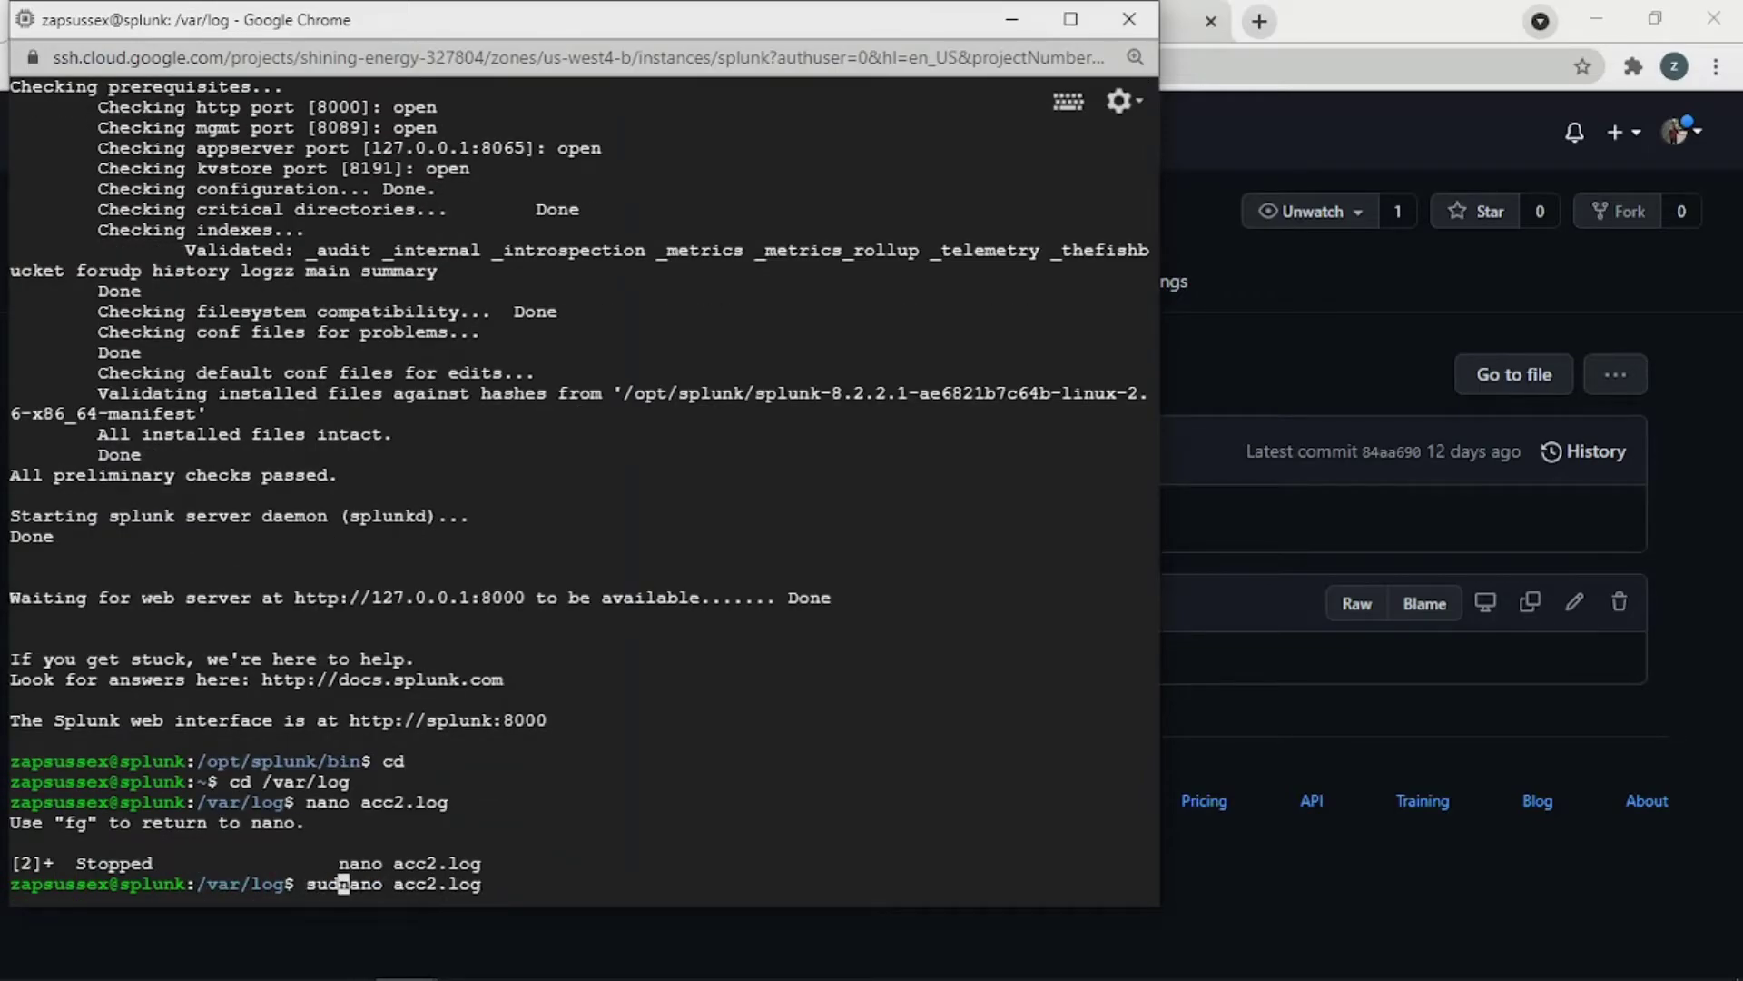
{"action": "key", "text": "Return"}
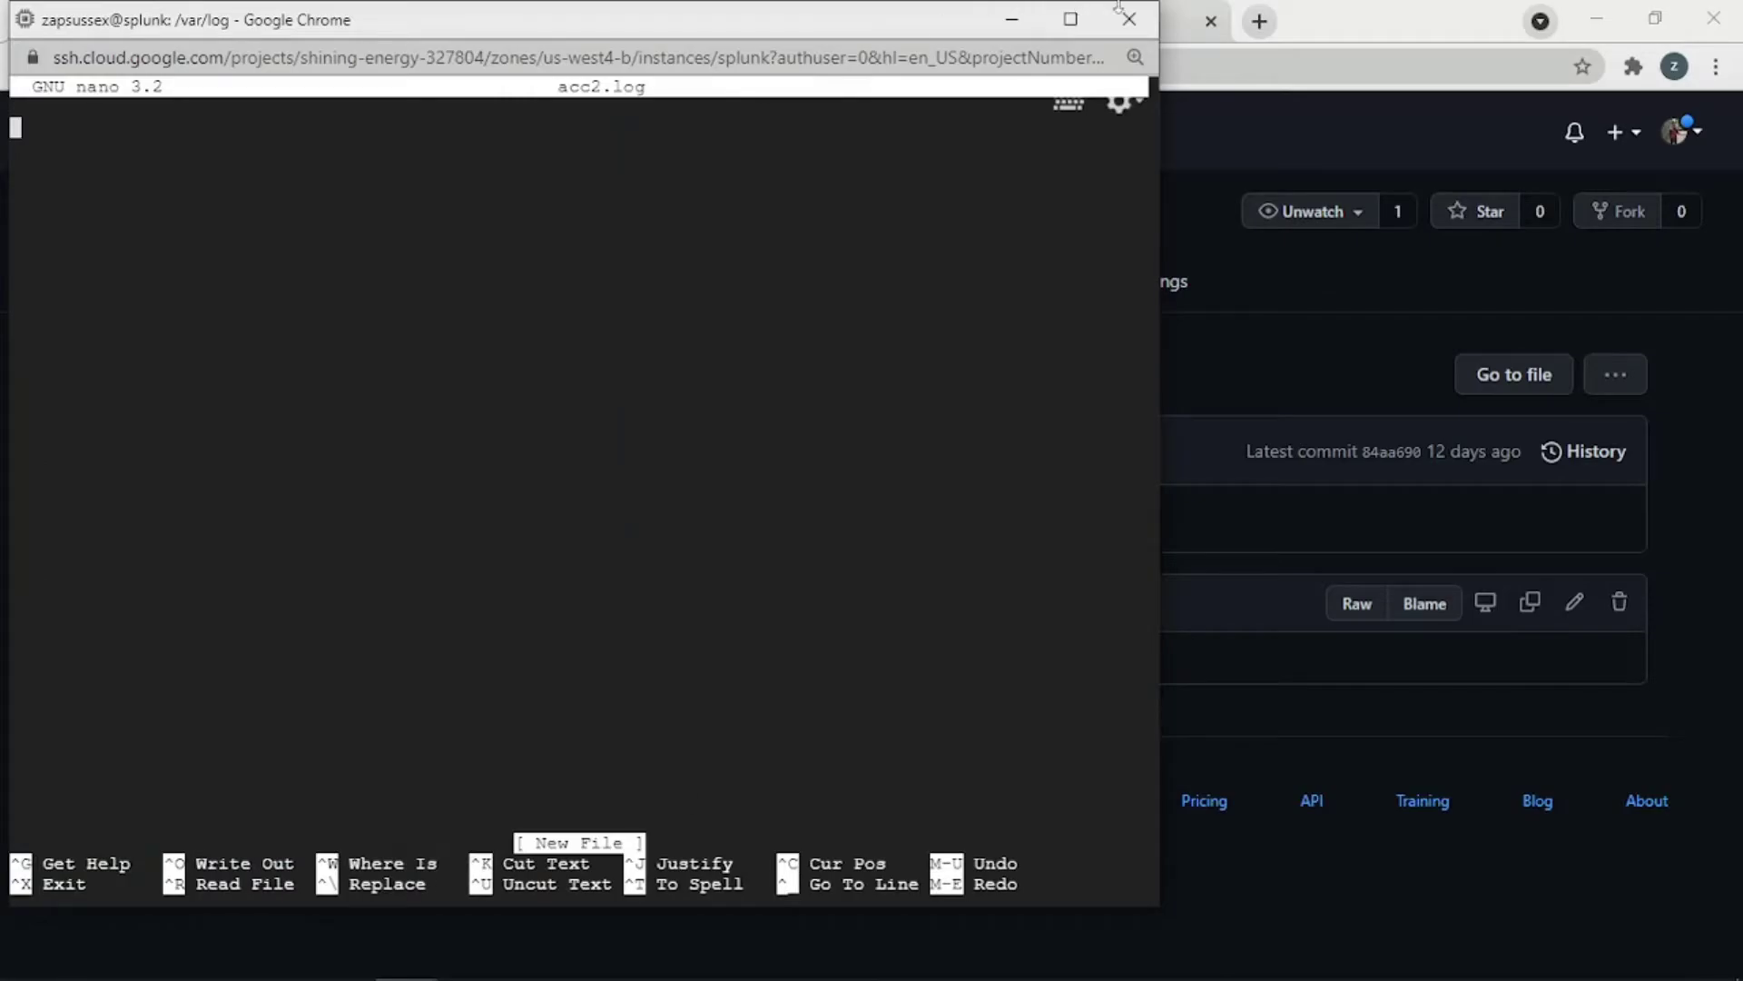
Step: Copy the four account lines from accounts.log in the GitHub Masking folder
{"action": "left_click", "coordinate": [1017, 23]}
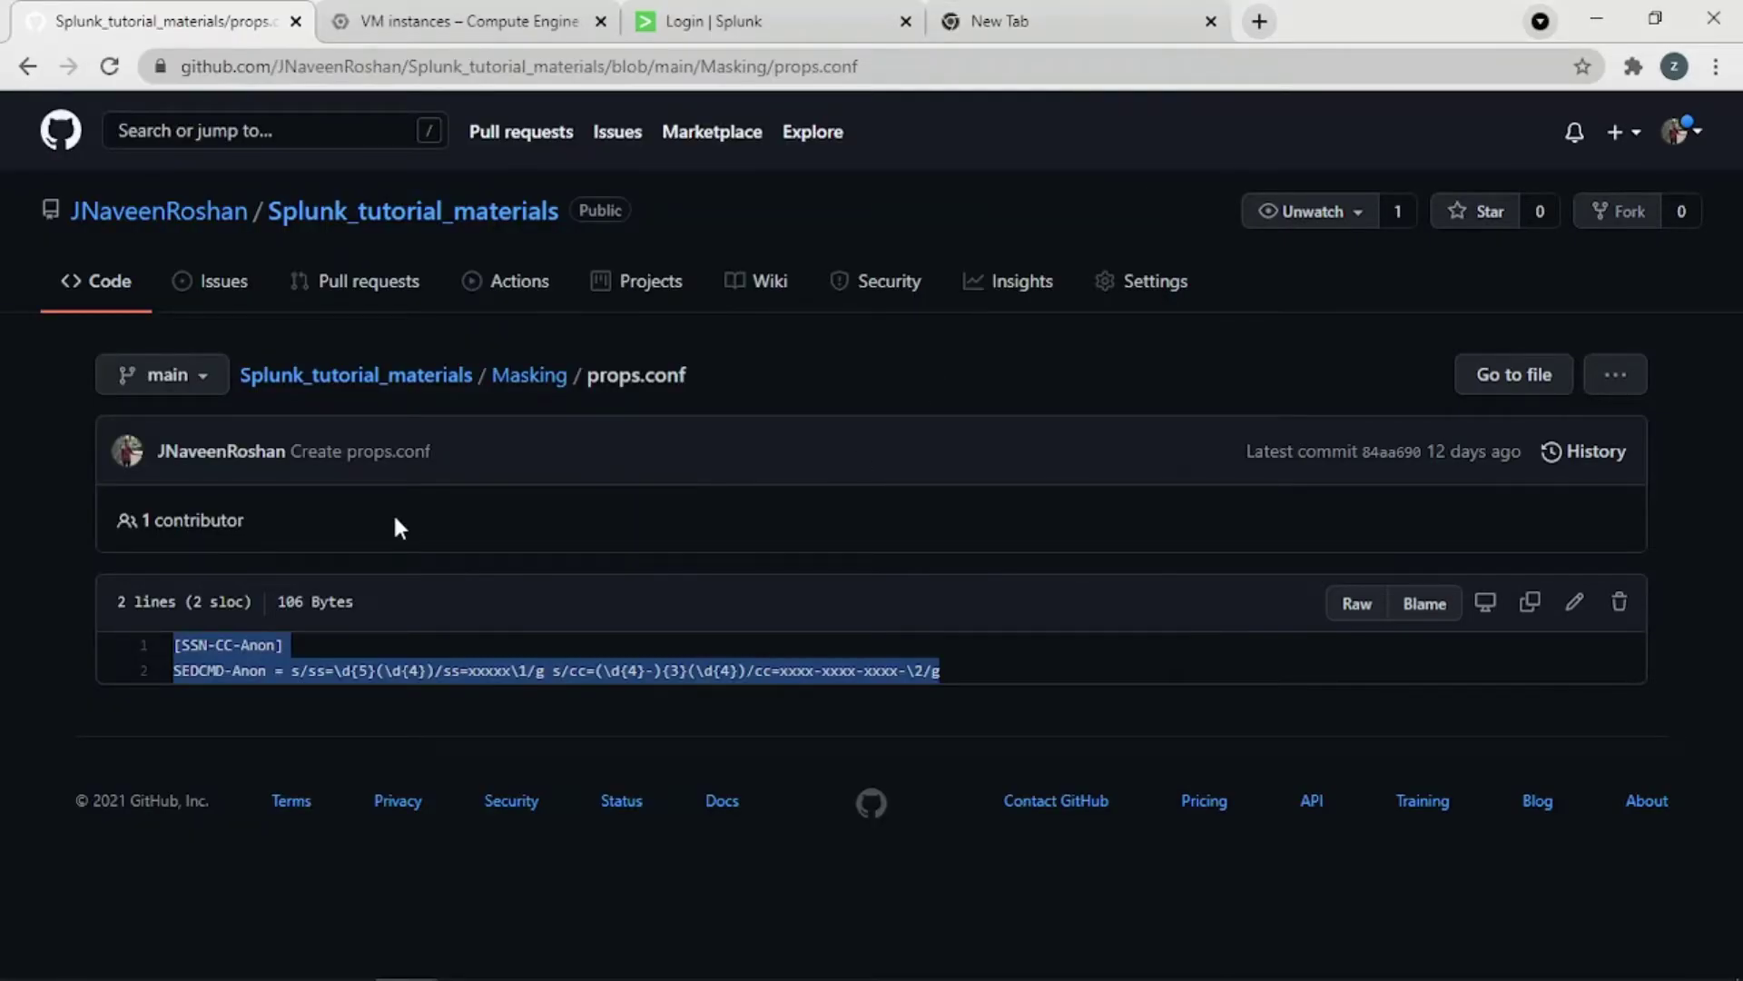
{"action": "left_click", "coordinate": [505, 392]}
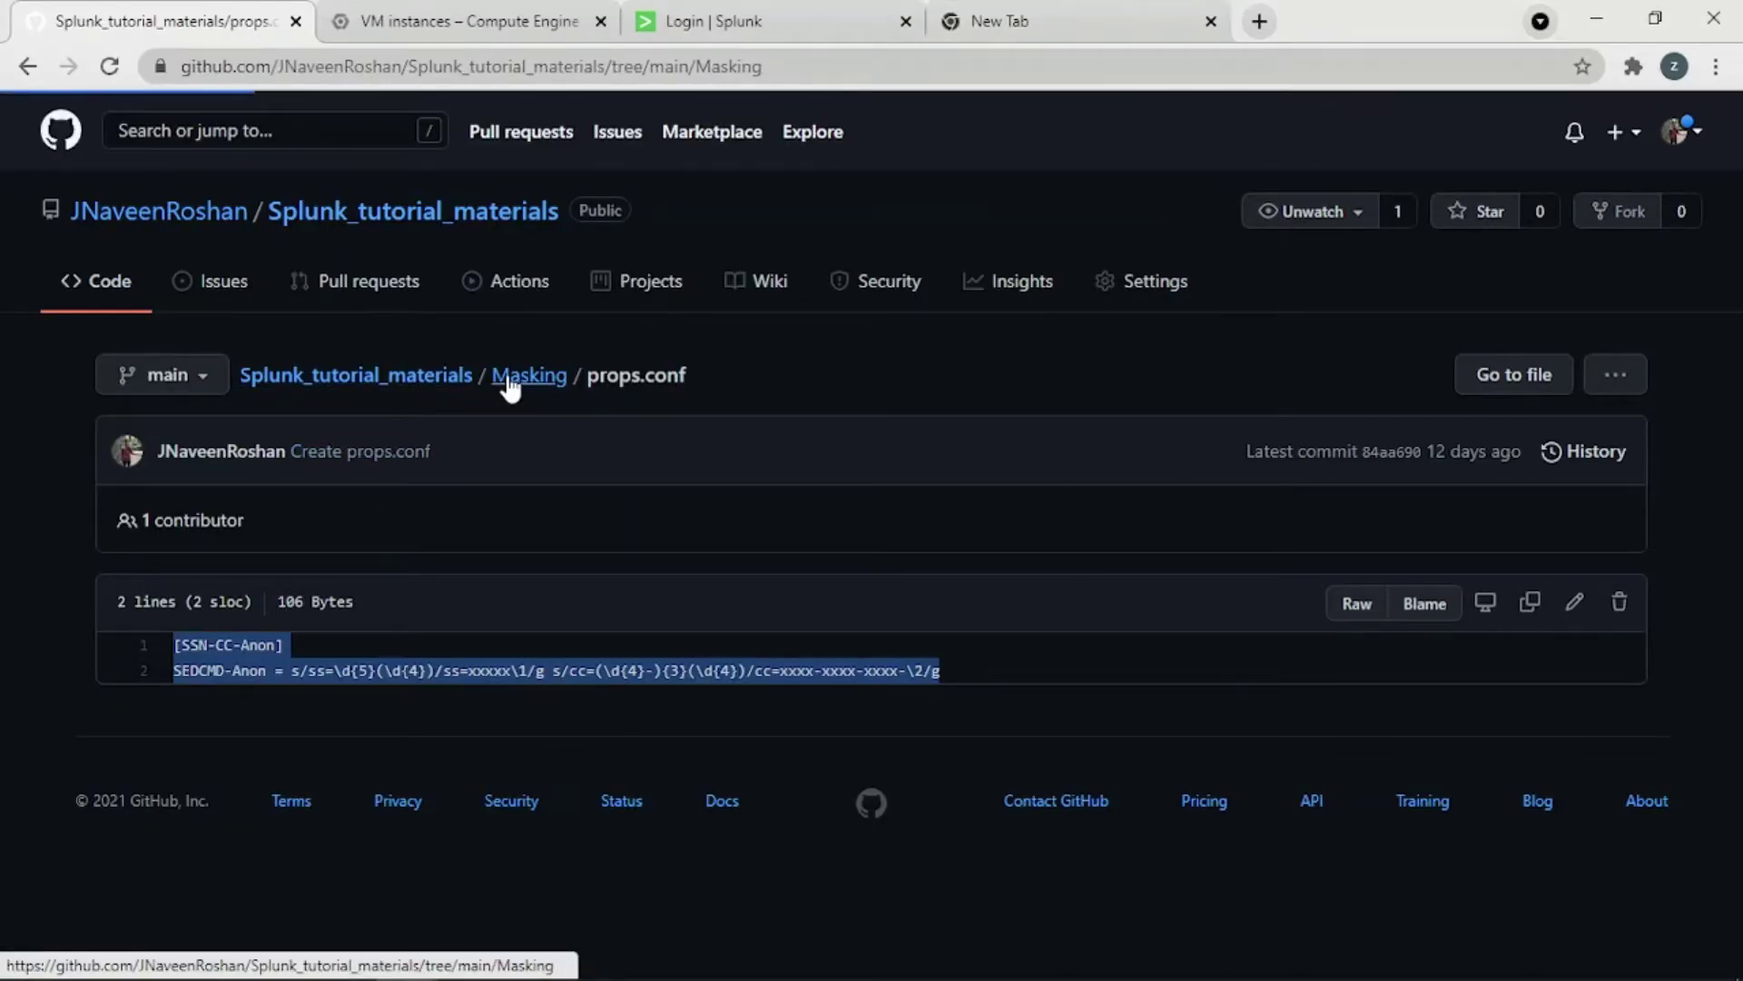
{"action": "left_click", "coordinate": [232, 604]}
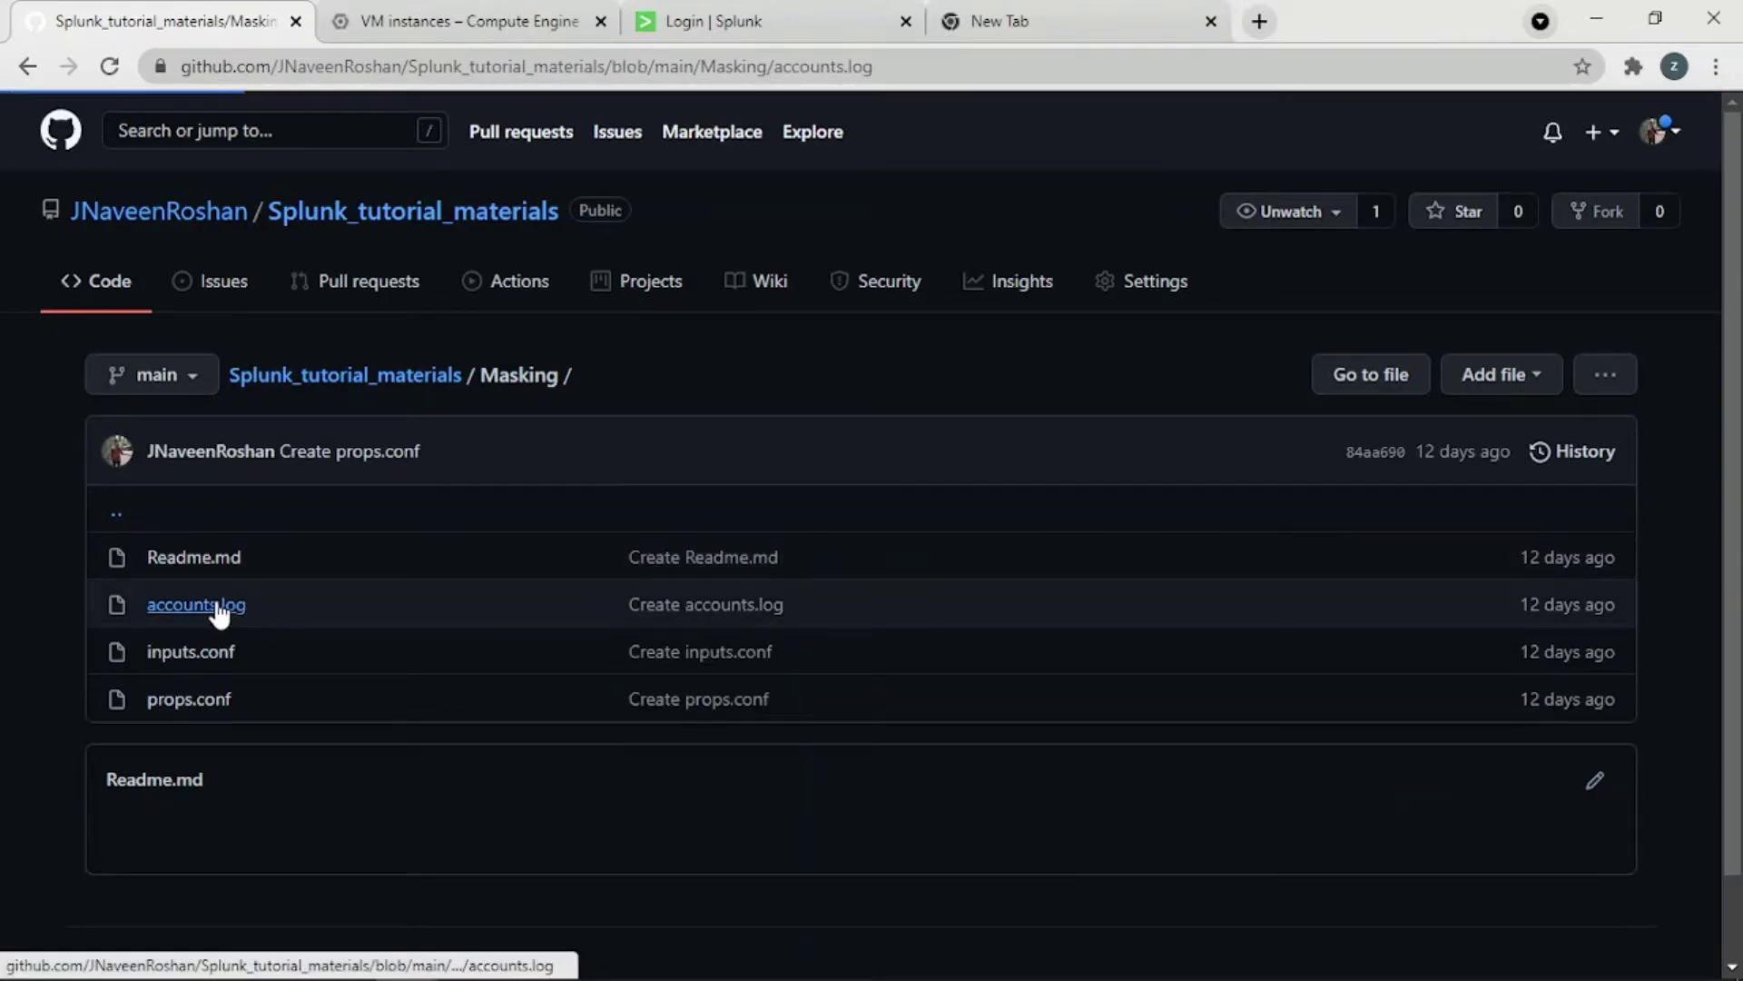
{"action": "left_click_drag", "start_coordinate": [484, 724], "coordinate": [162, 649]}
{"action": "key", "text": "ctrl+c"}
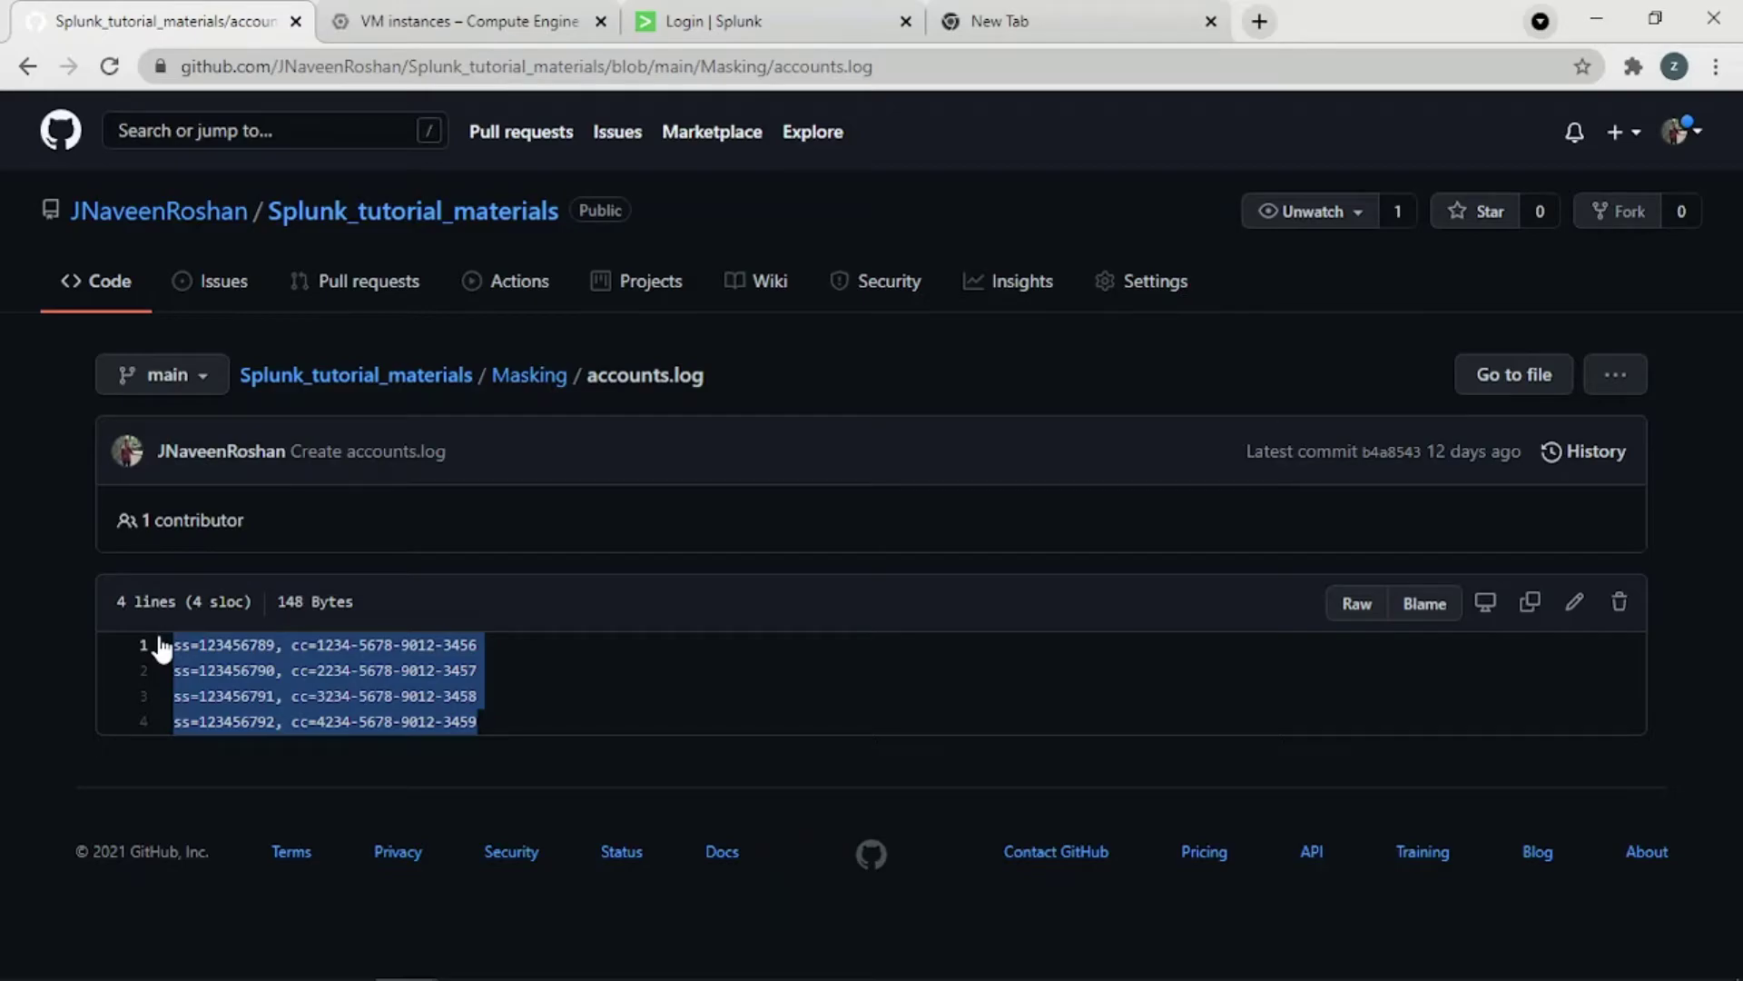
{"action": "mouse_move", "coordinate": [396, 968]}
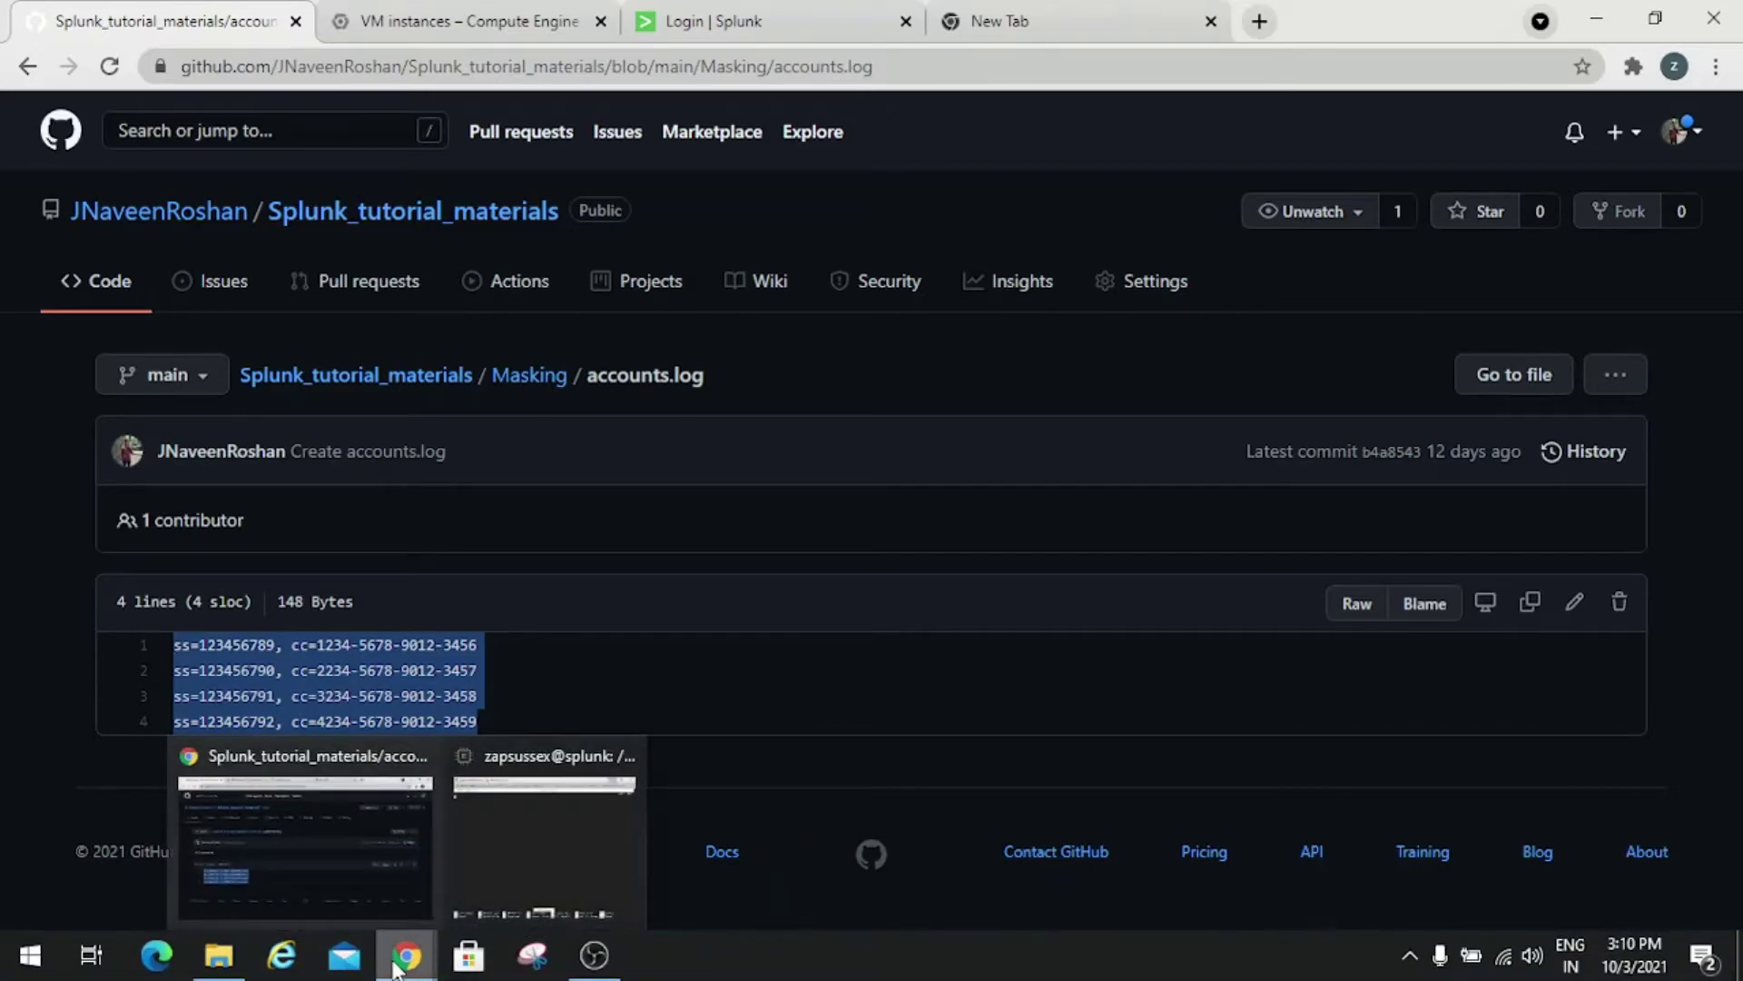
Step: Paste the four account lines twice into acc2.log and save the file
{"action": "left_click", "coordinate": [465, 888]}
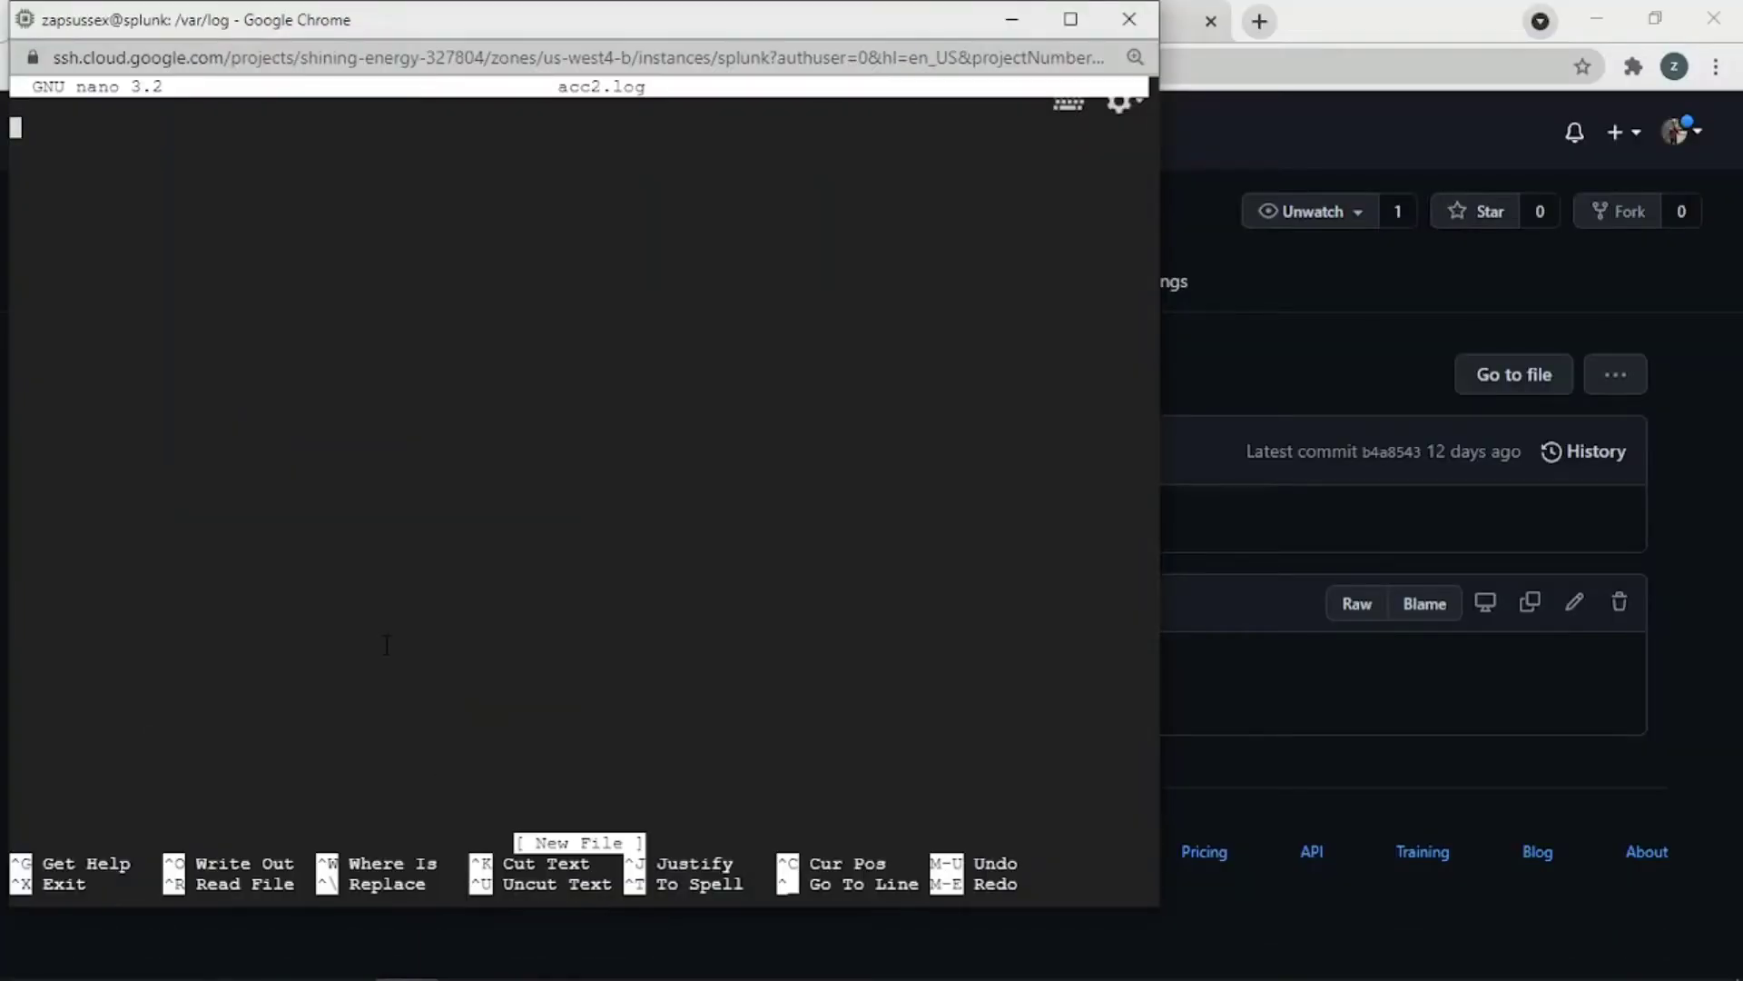
{"action": "key", "text": "ctrl+v"}
{"action": "key", "text": "Return"}
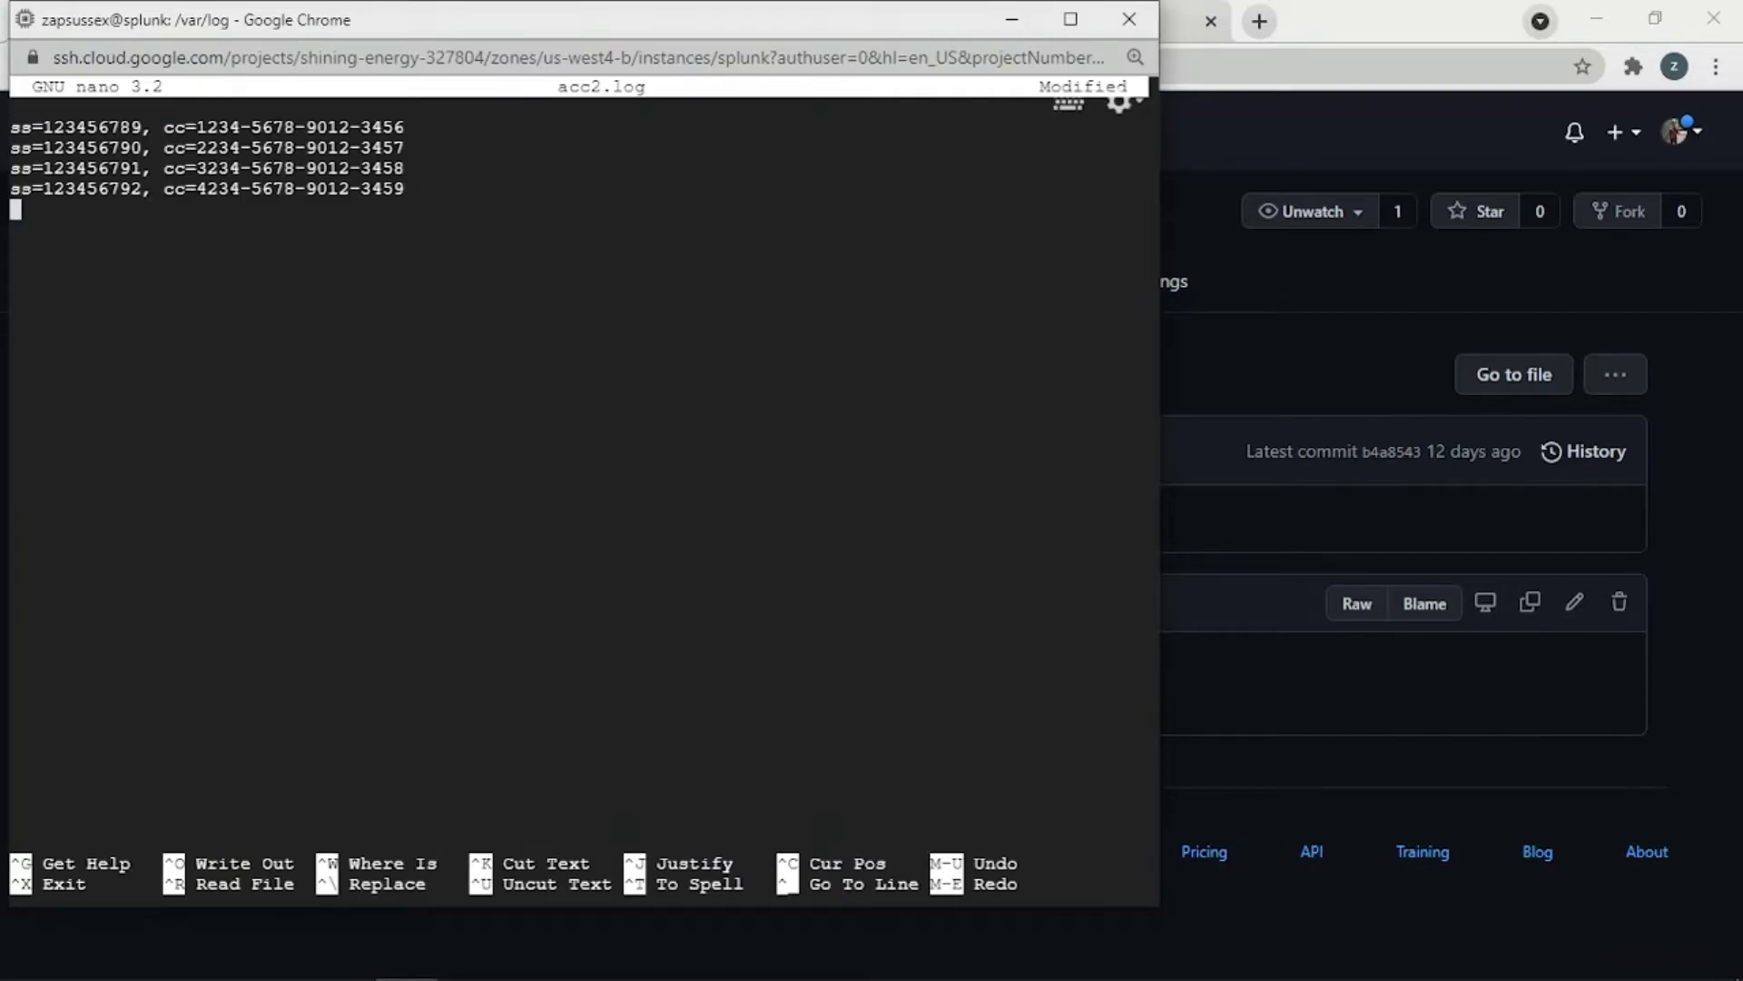
{"action": "key", "text": "ctrl+v"}
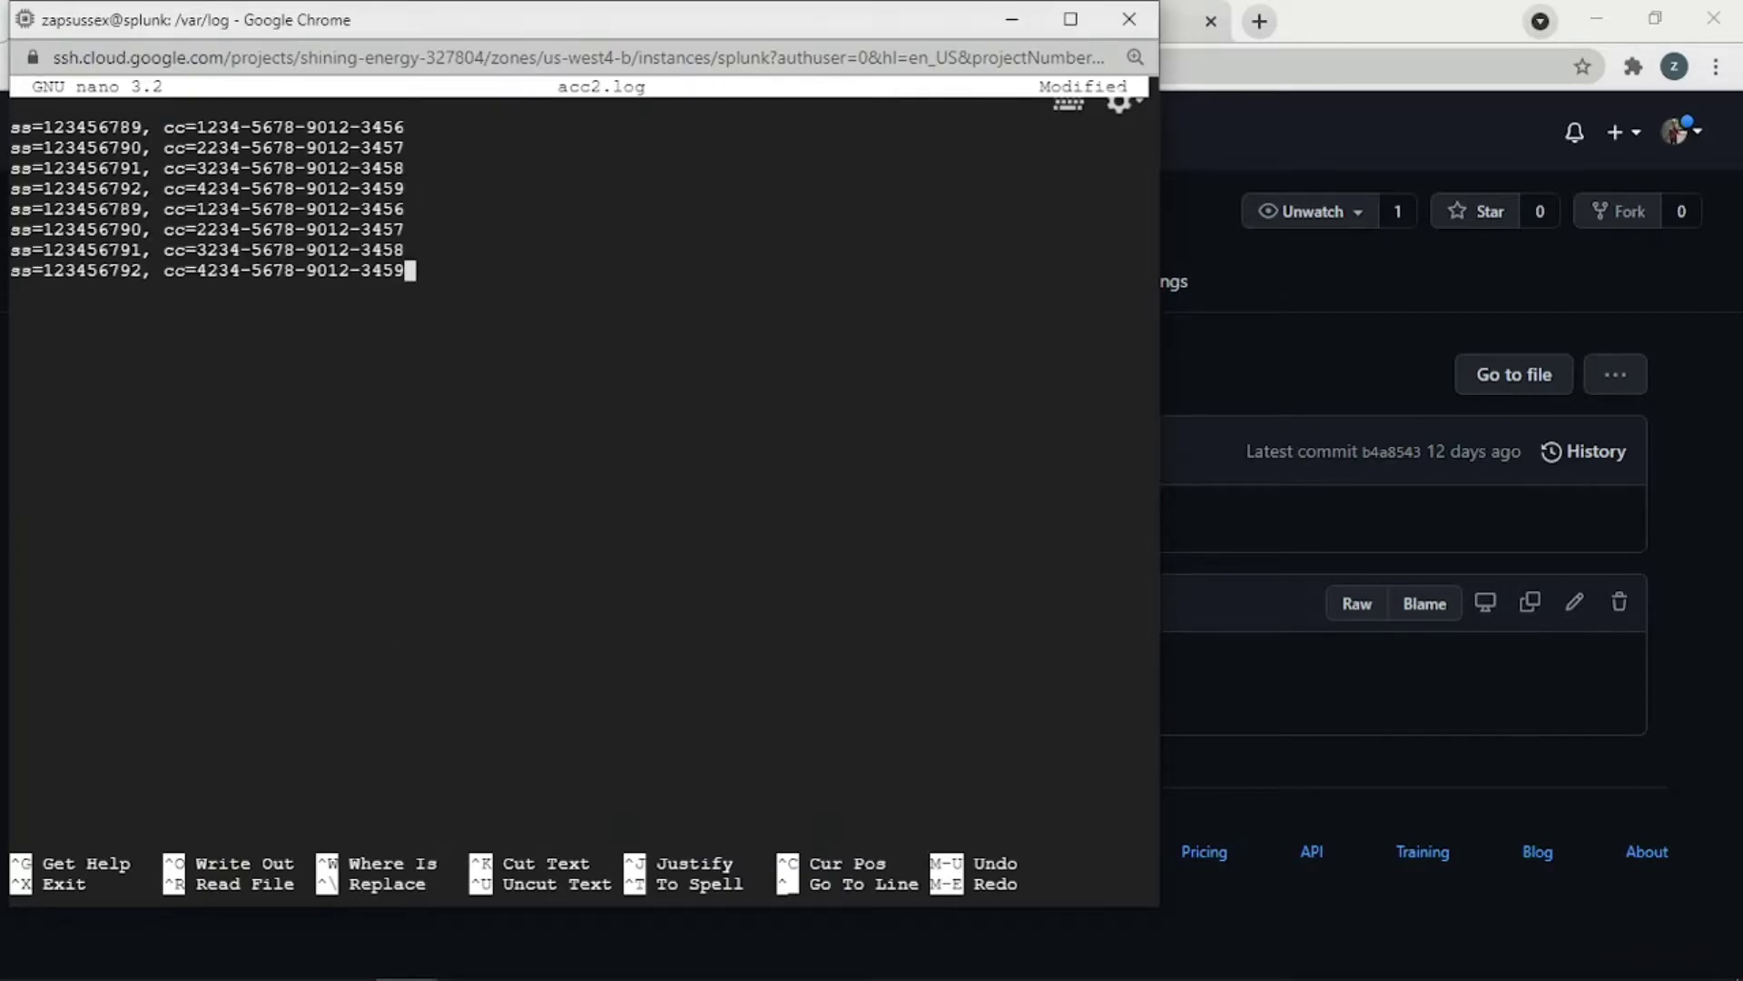
{"action": "key", "text": "ctrl+x"}
{"action": "key", "text": "y"}
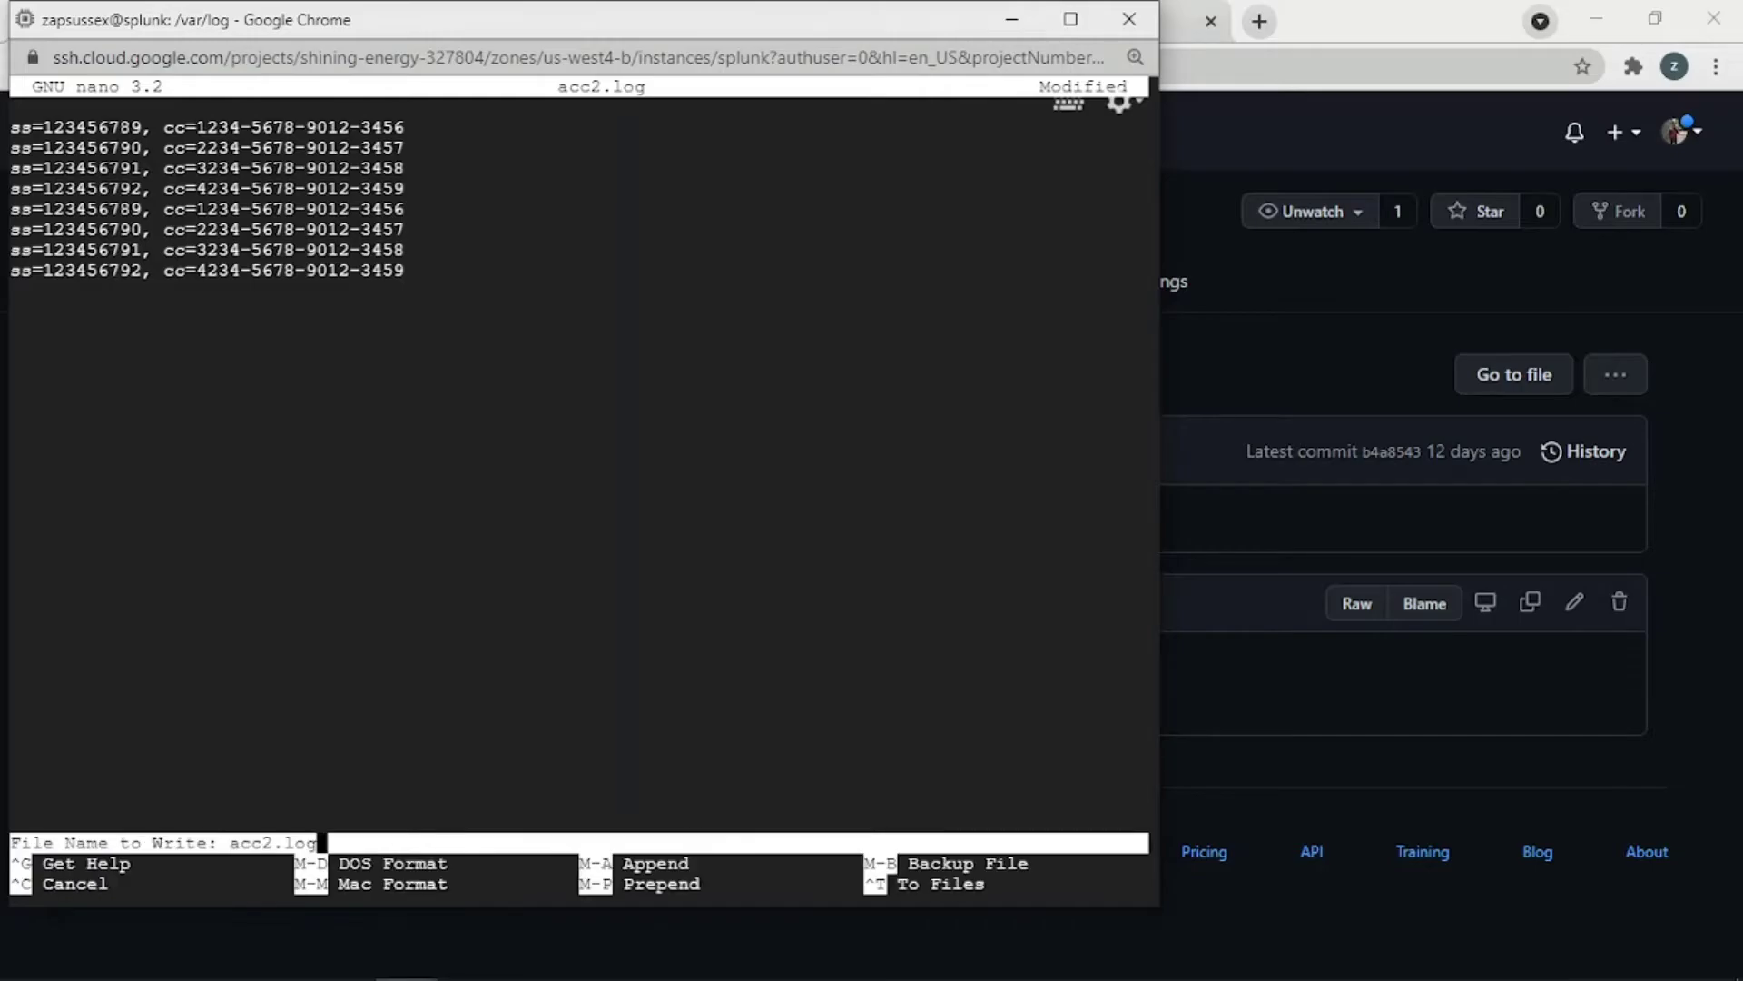
{"action": "key", "text": "Return"}
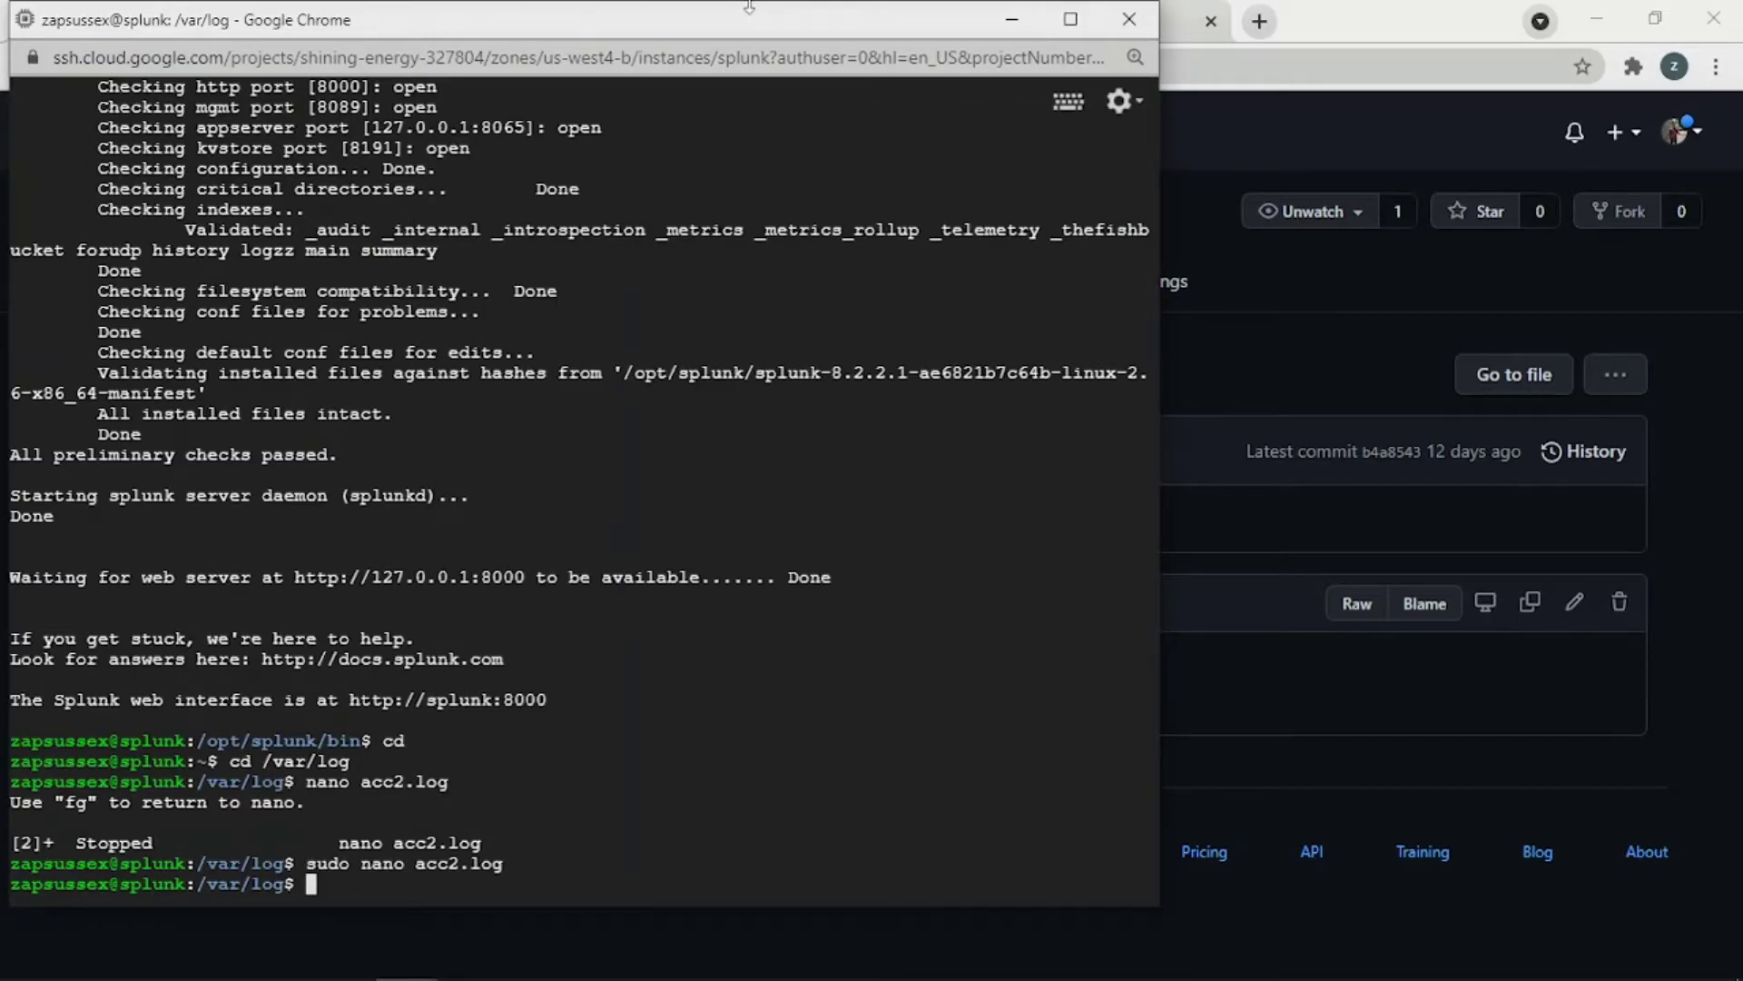
Step: Sign back into Splunk as admin with the account password and dismiss the password-check prompt
{"action": "left_click", "coordinate": [1014, 18]}
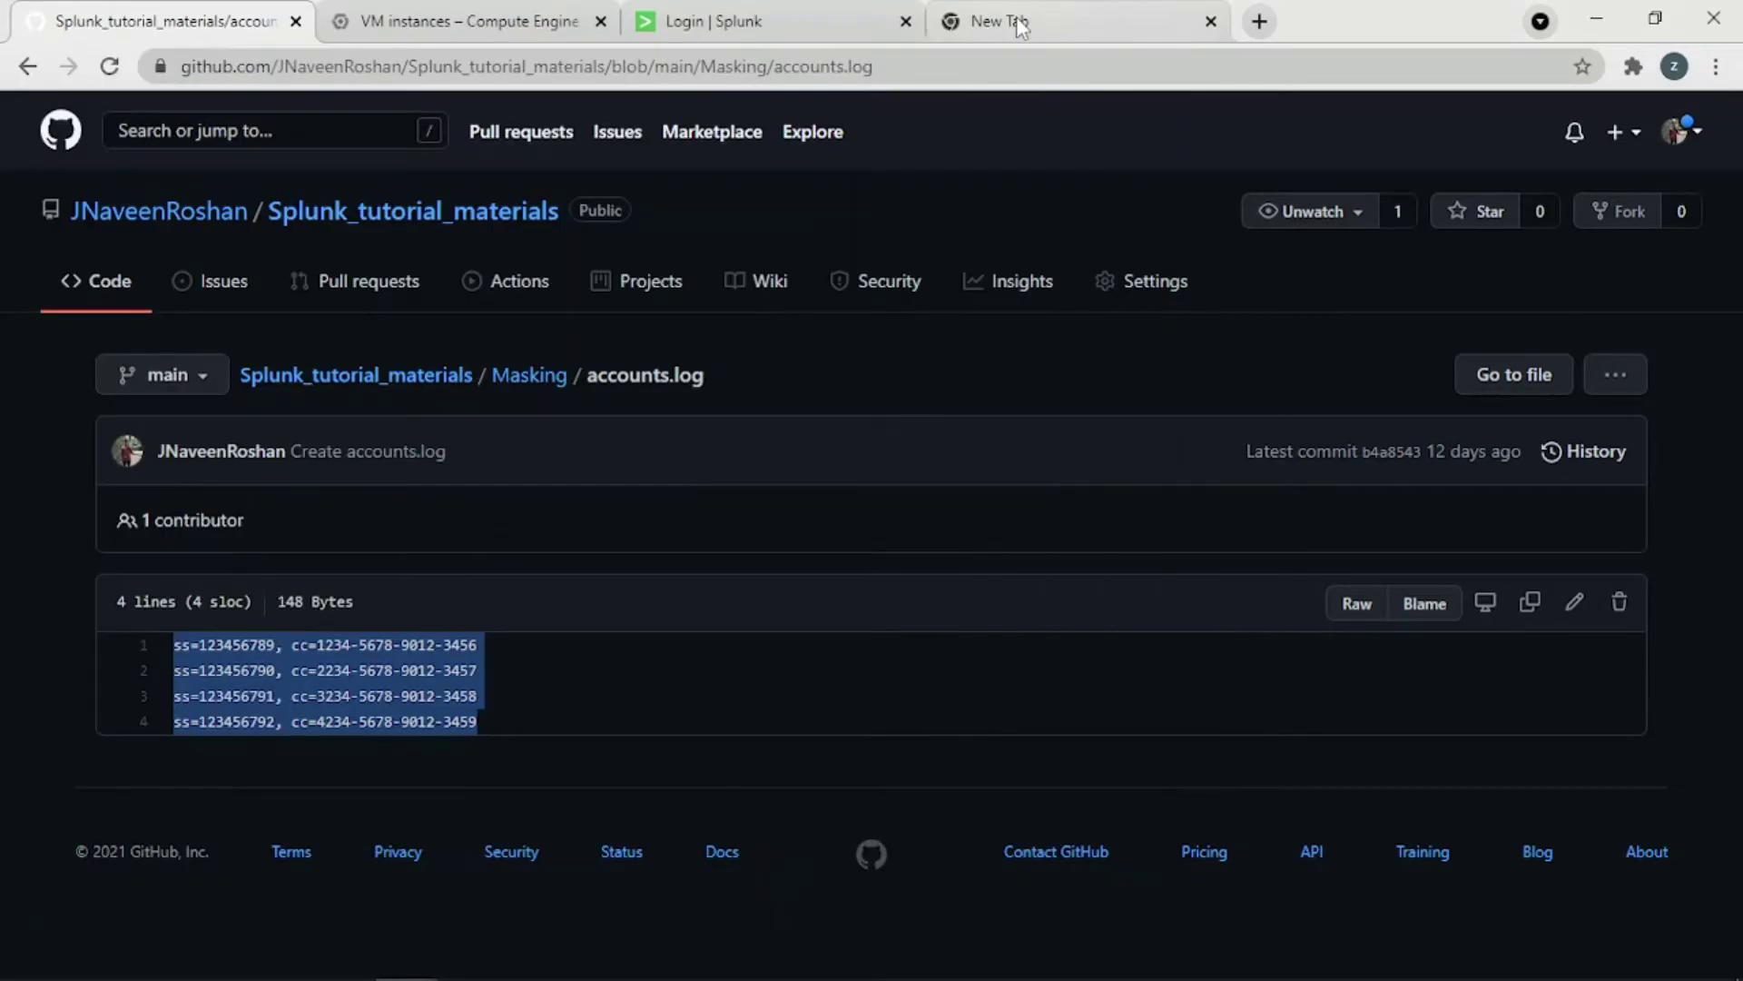
{"action": "left_click", "coordinate": [718, 21]}
{"action": "left_click", "coordinate": [693, 405]}
{"action": "type", "text": "ad"}
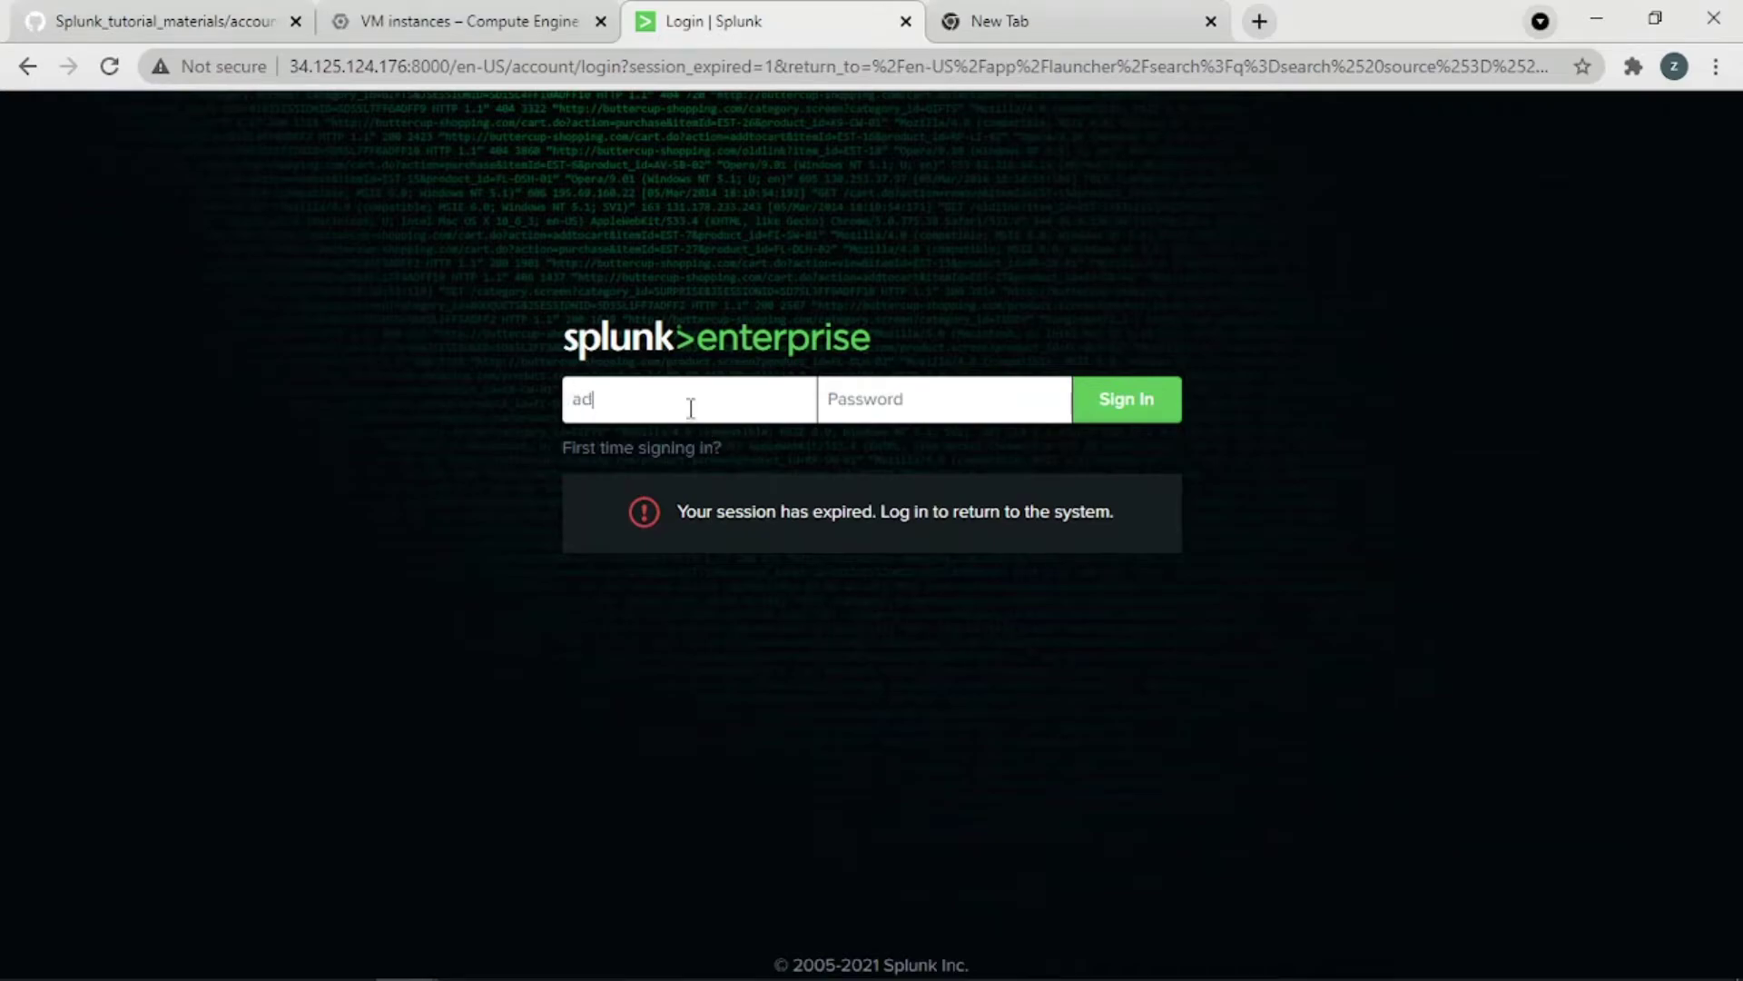
{"action": "type", "text": "min"}
{"action": "left_click", "coordinate": [846, 406]}
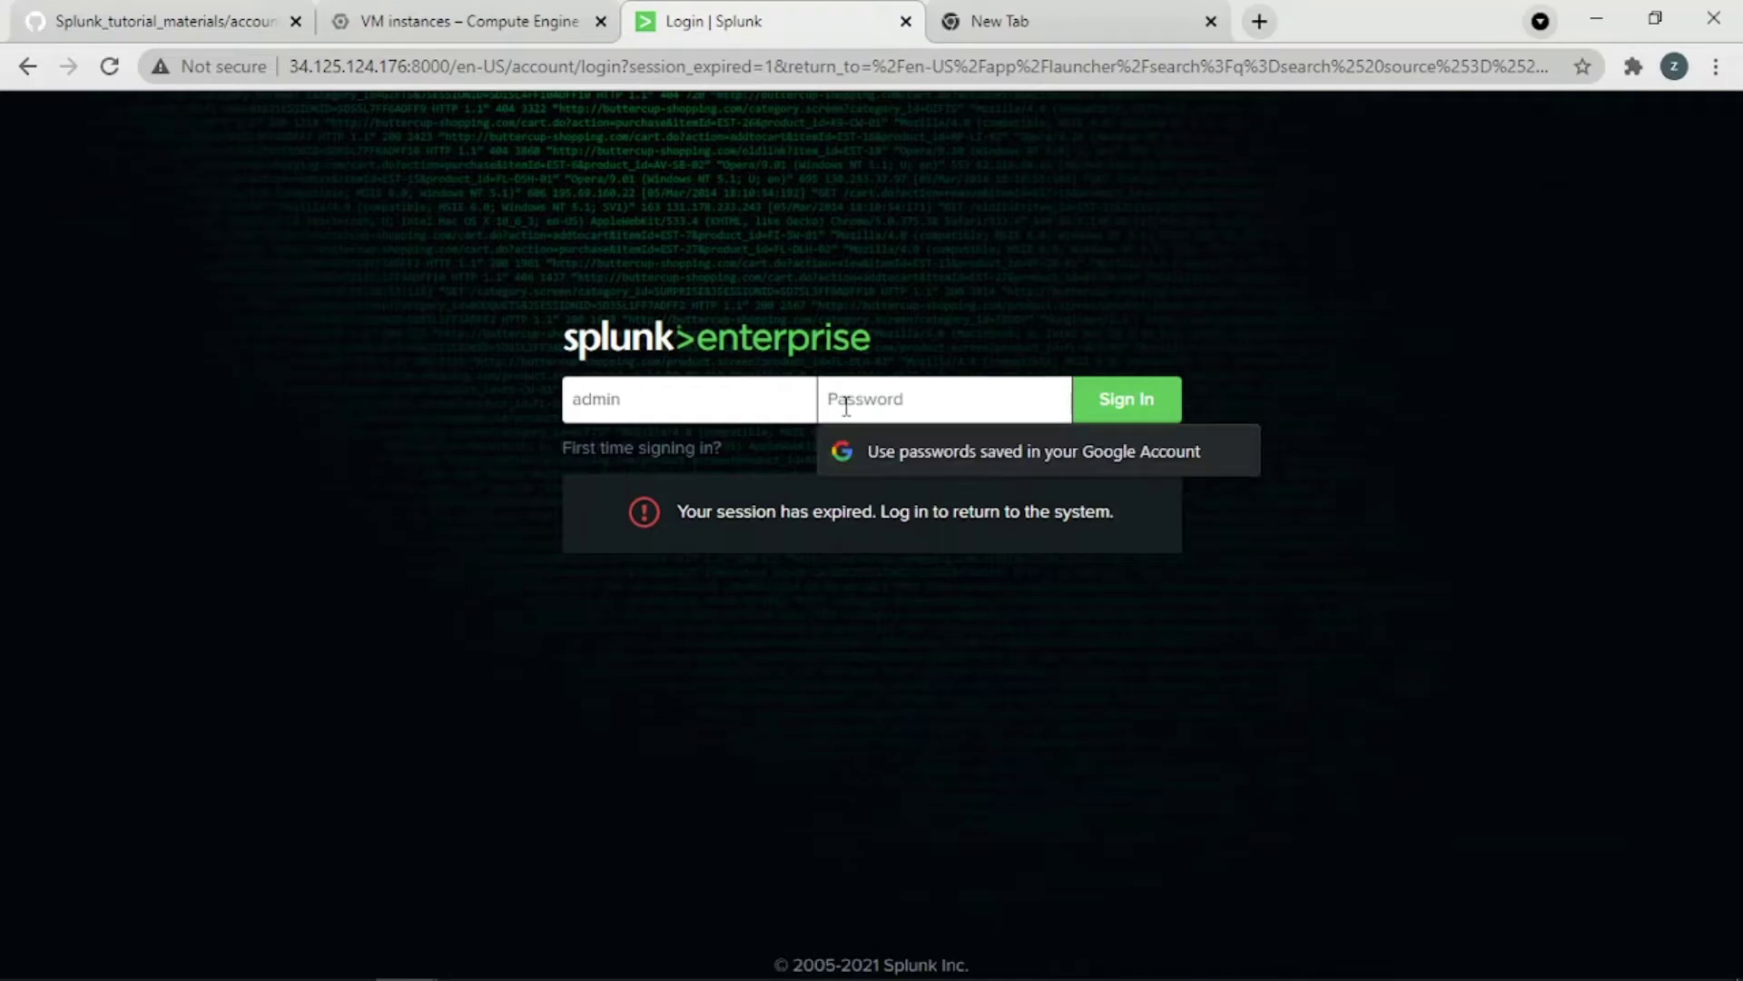
{"action": "type", "text": "*********"}
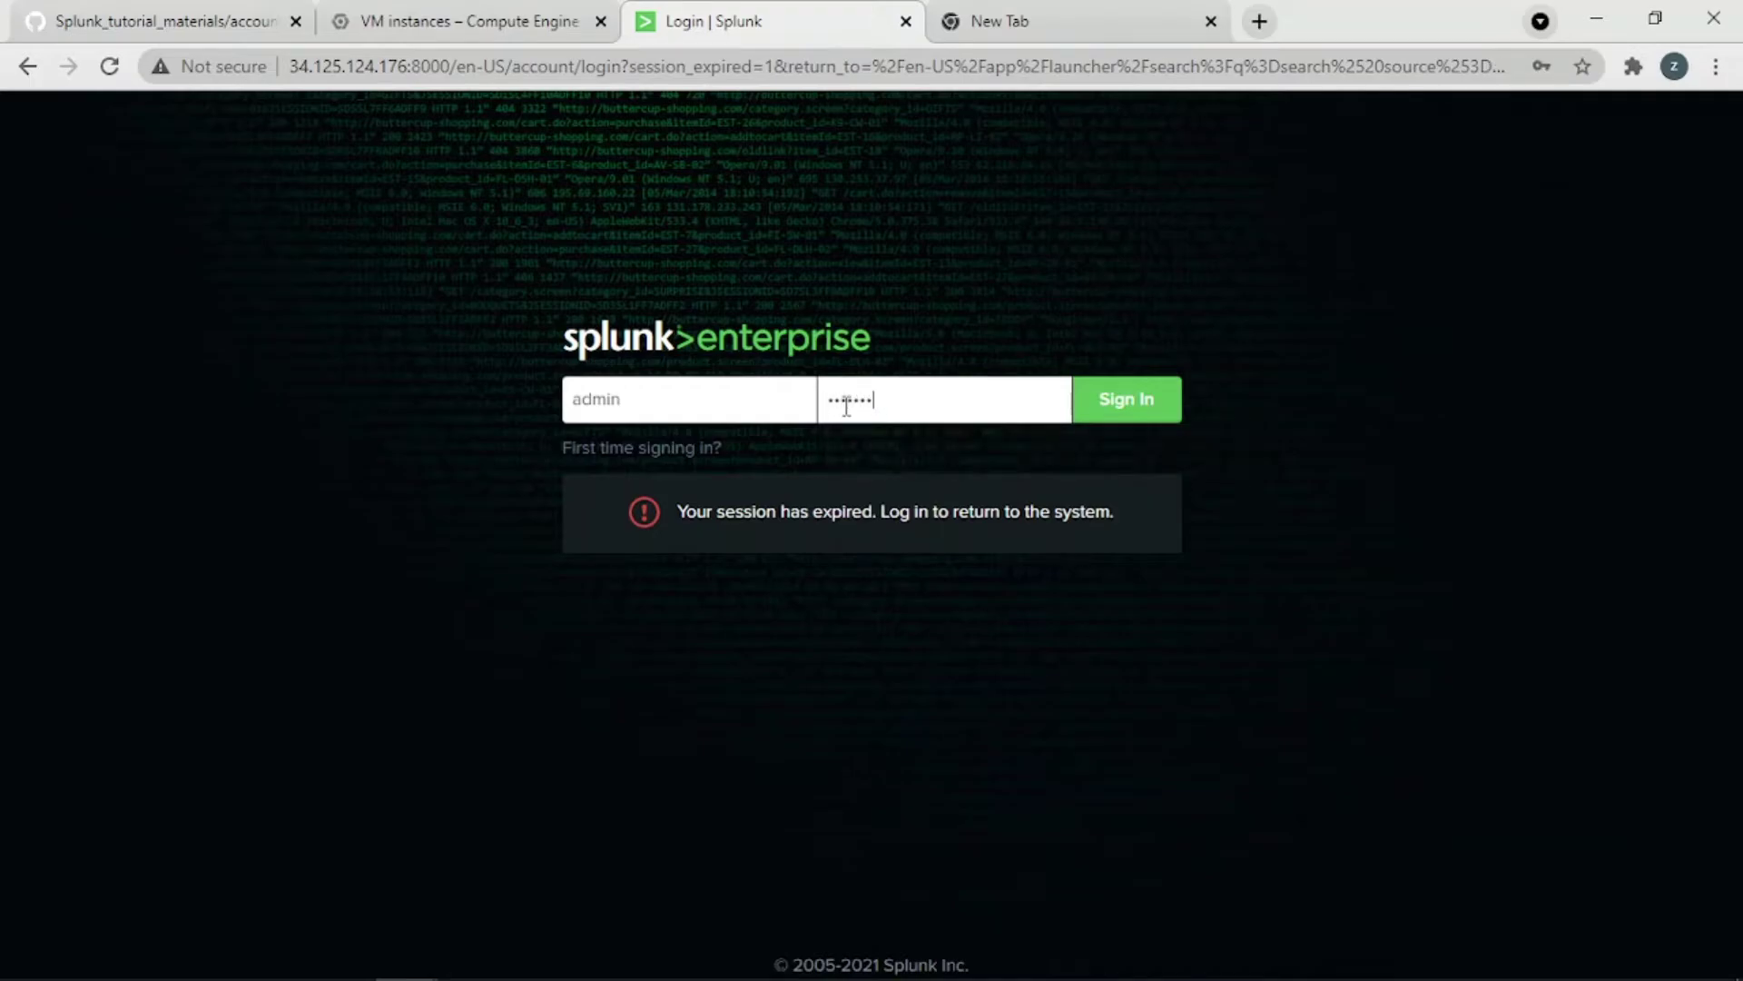
{"action": "left_click", "coordinate": [1132, 406]}
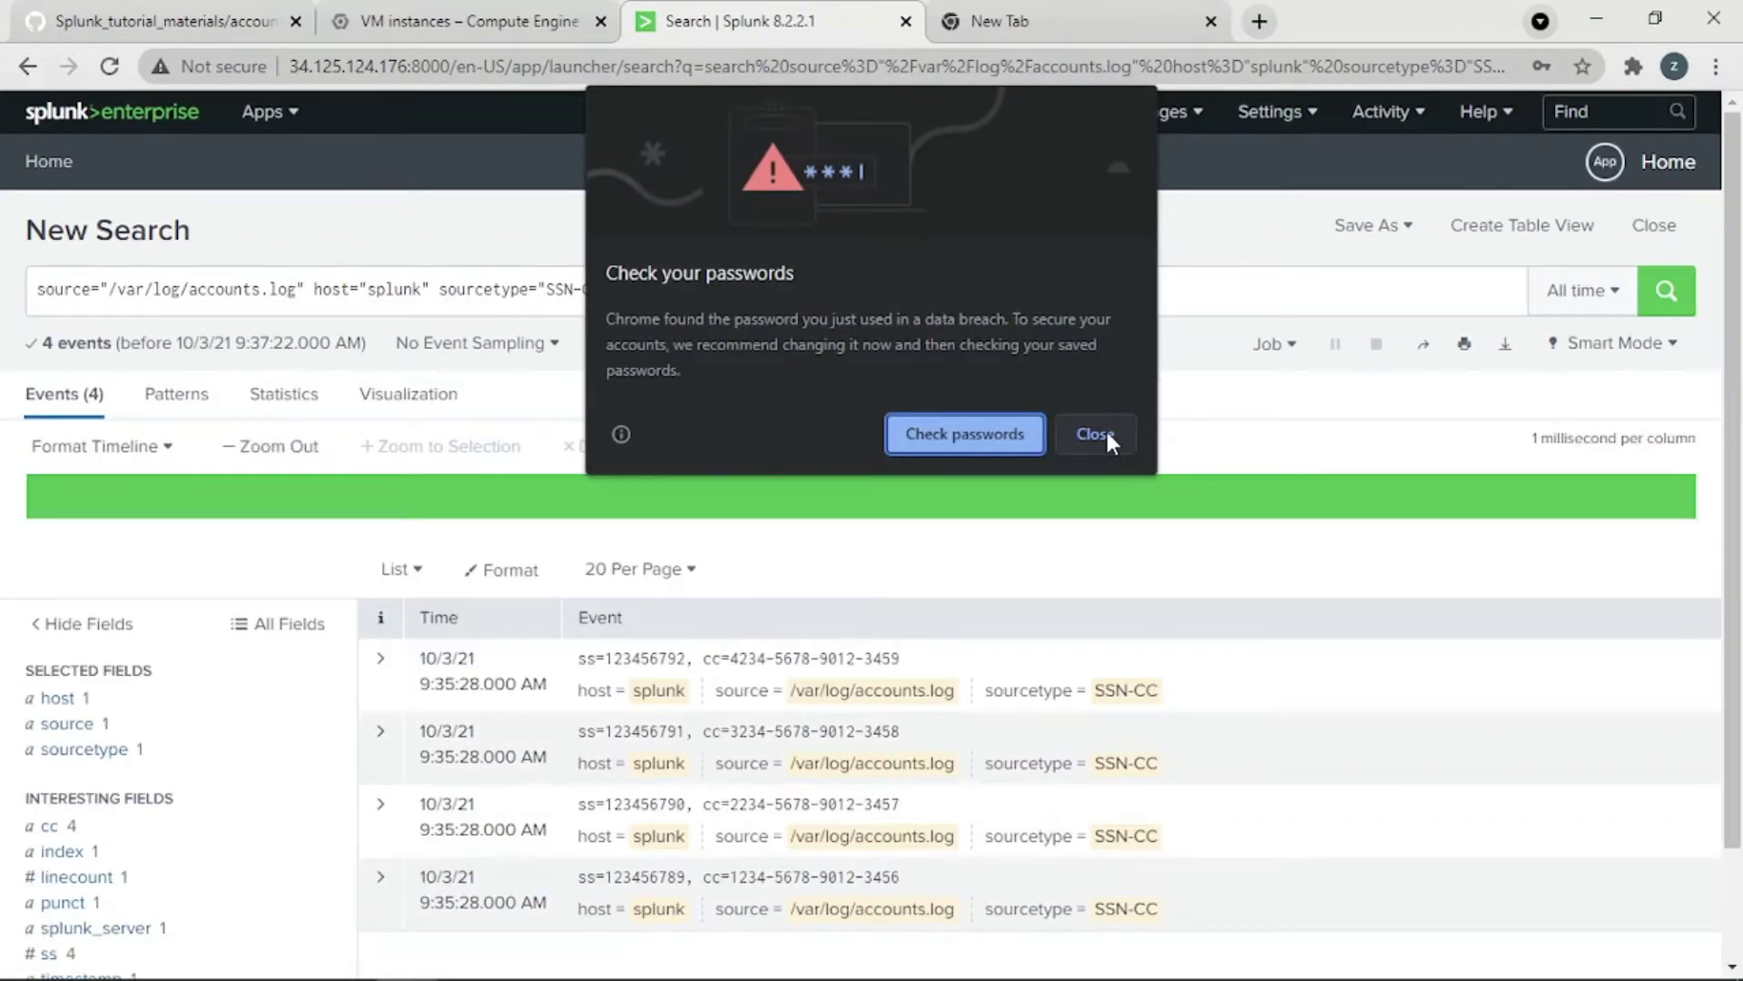
{"action": "left_click", "coordinate": [1096, 434]}
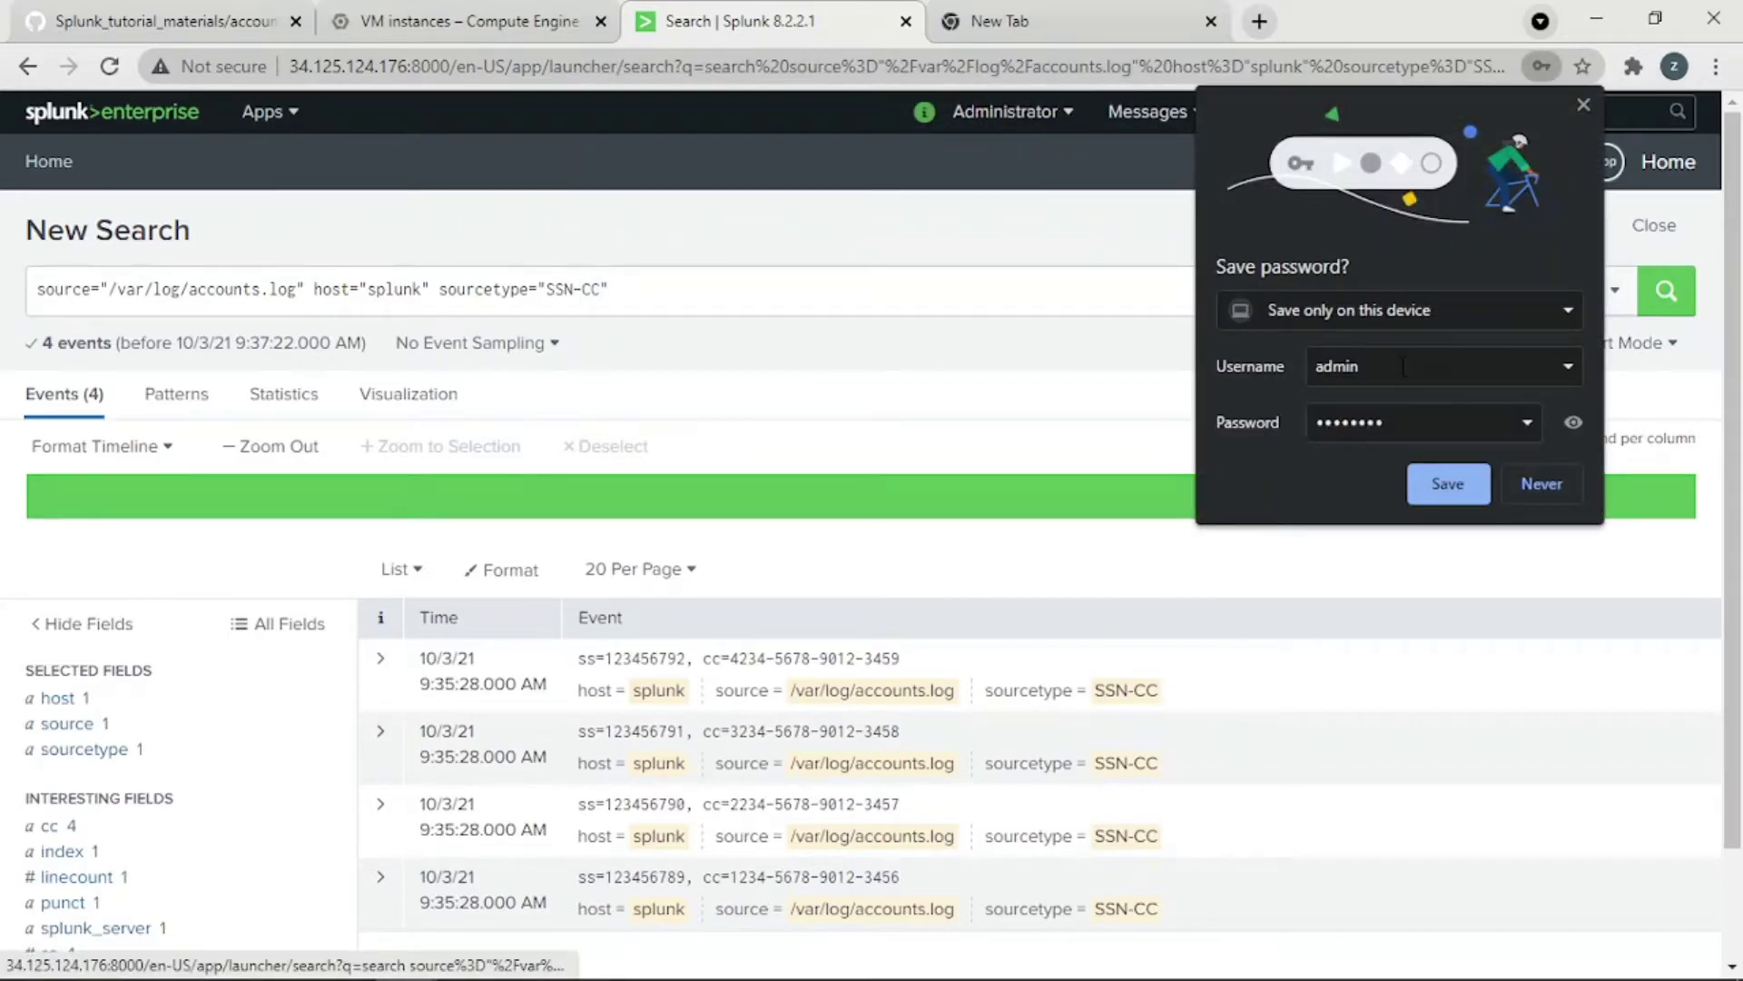
Step: Confirm in Files & directories inputs that /var/log/accounts.log uses SSN-CC, then return to SSH
{"action": "left_click", "coordinate": [1527, 491]}
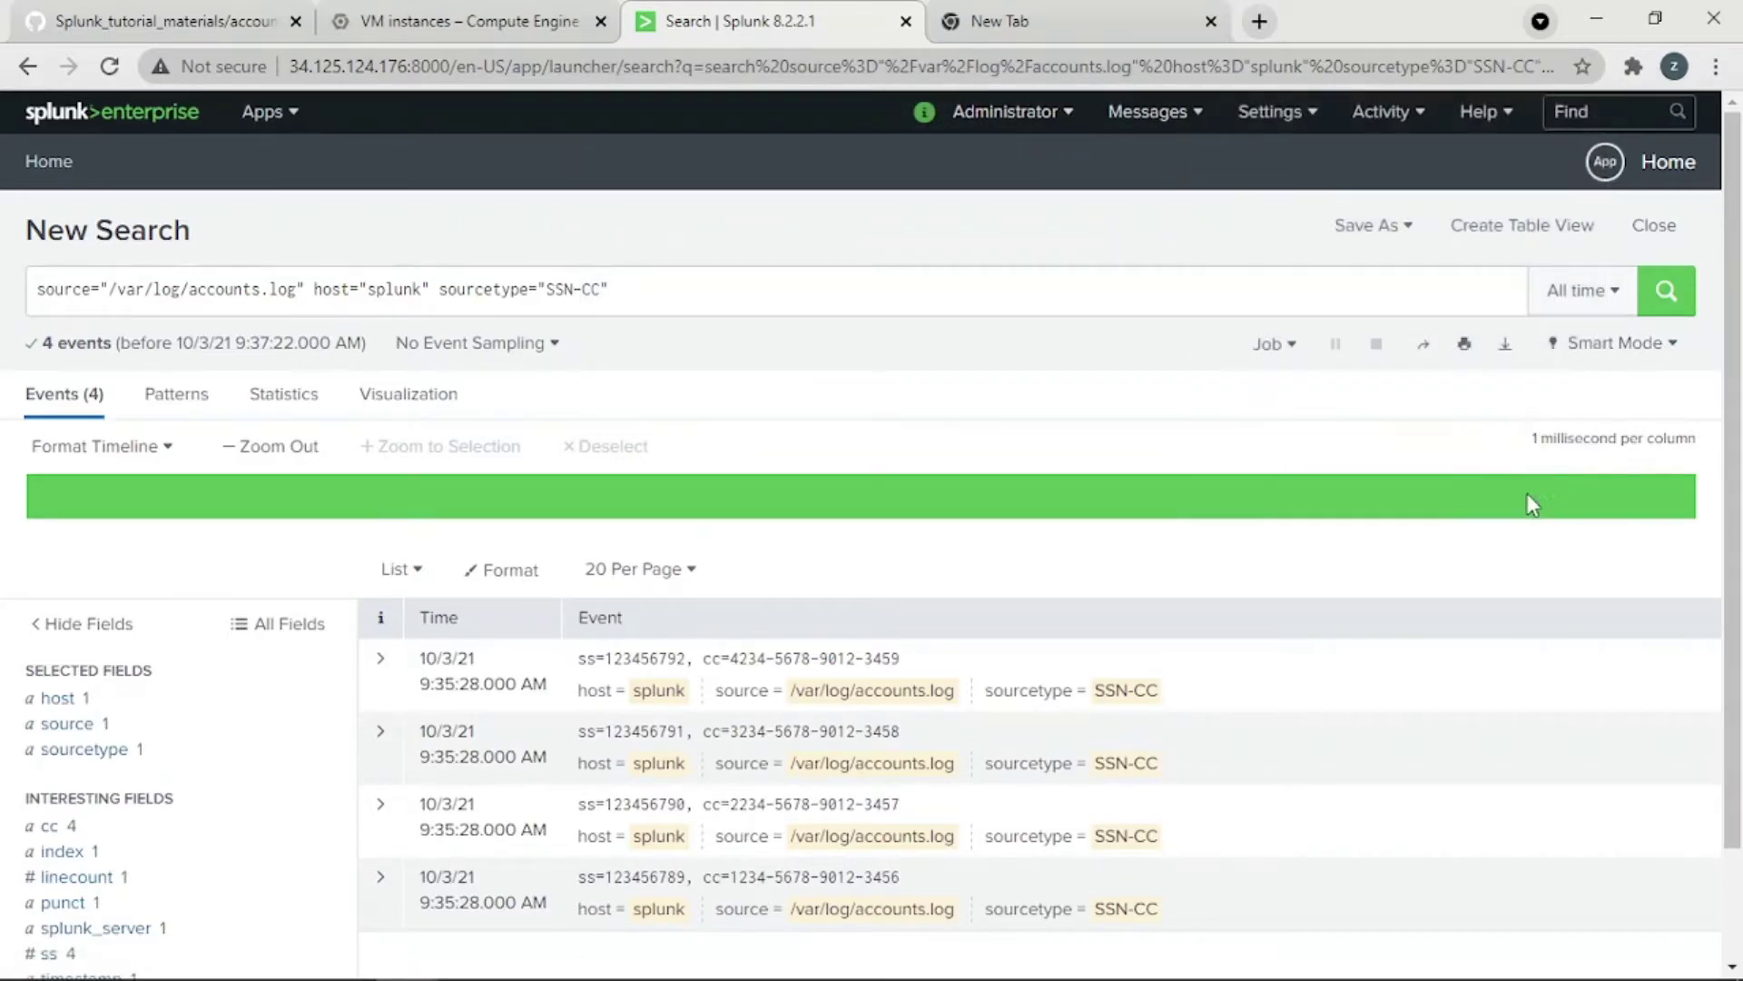
{"action": "left_click", "coordinate": [1278, 113]}
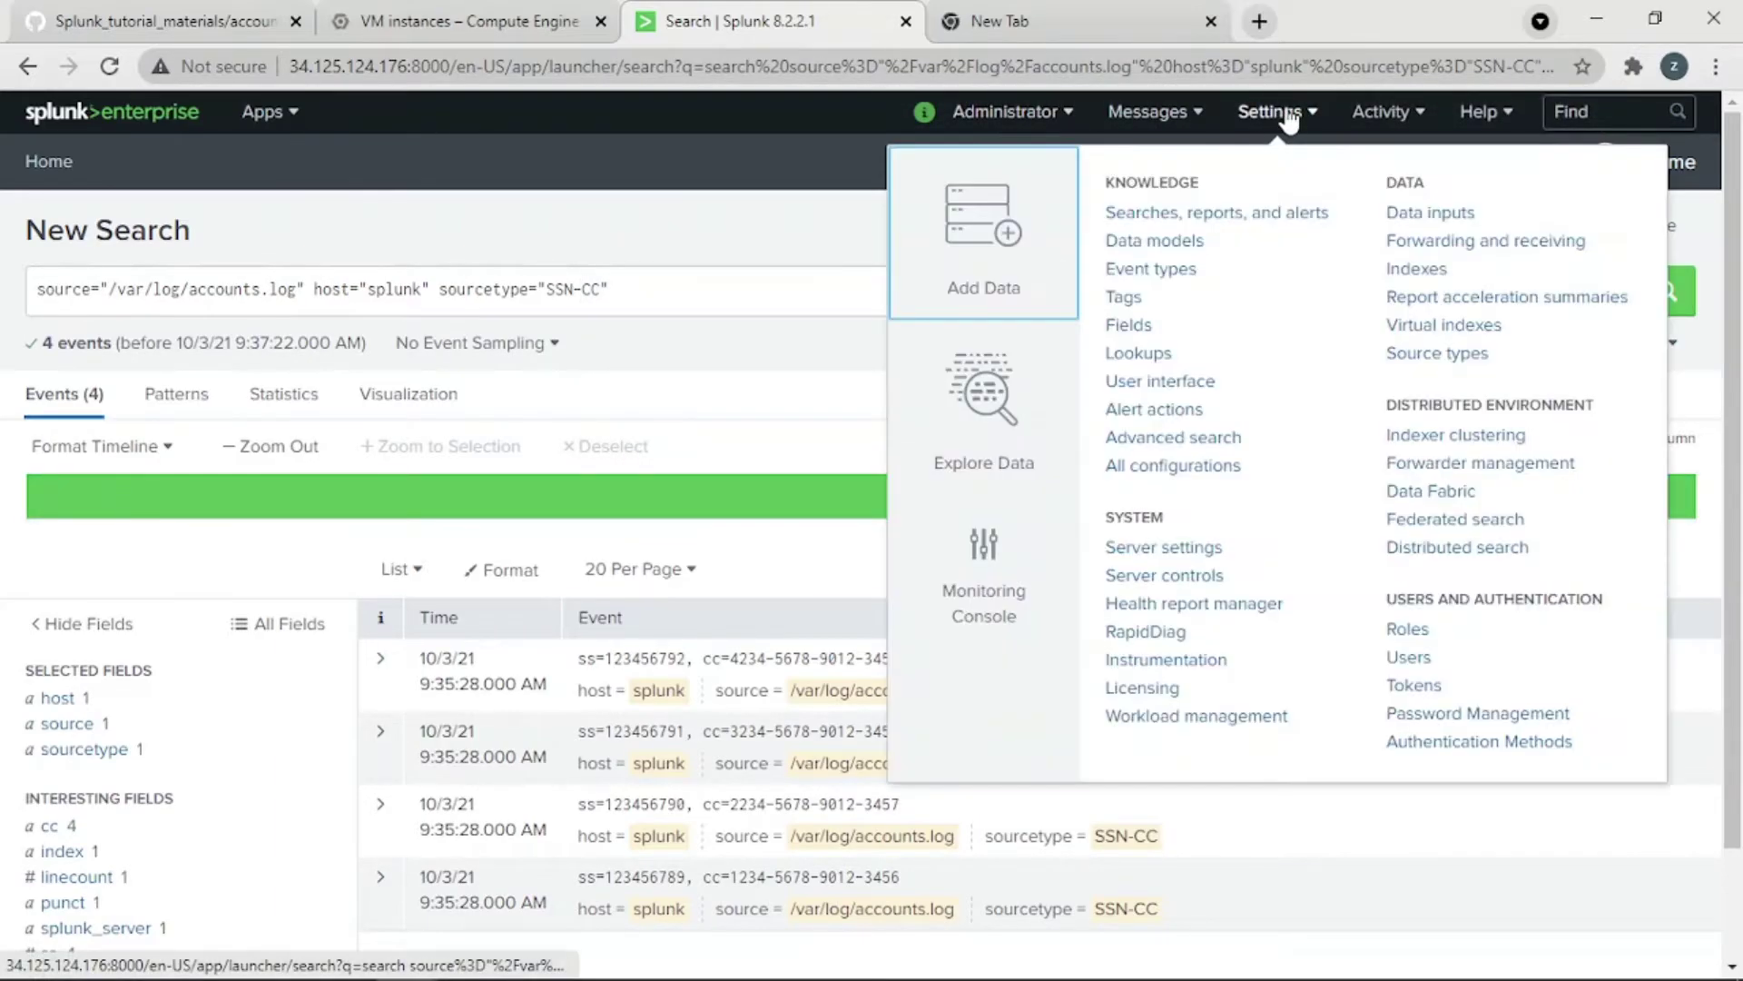
{"action": "left_click", "coordinate": [1442, 214]}
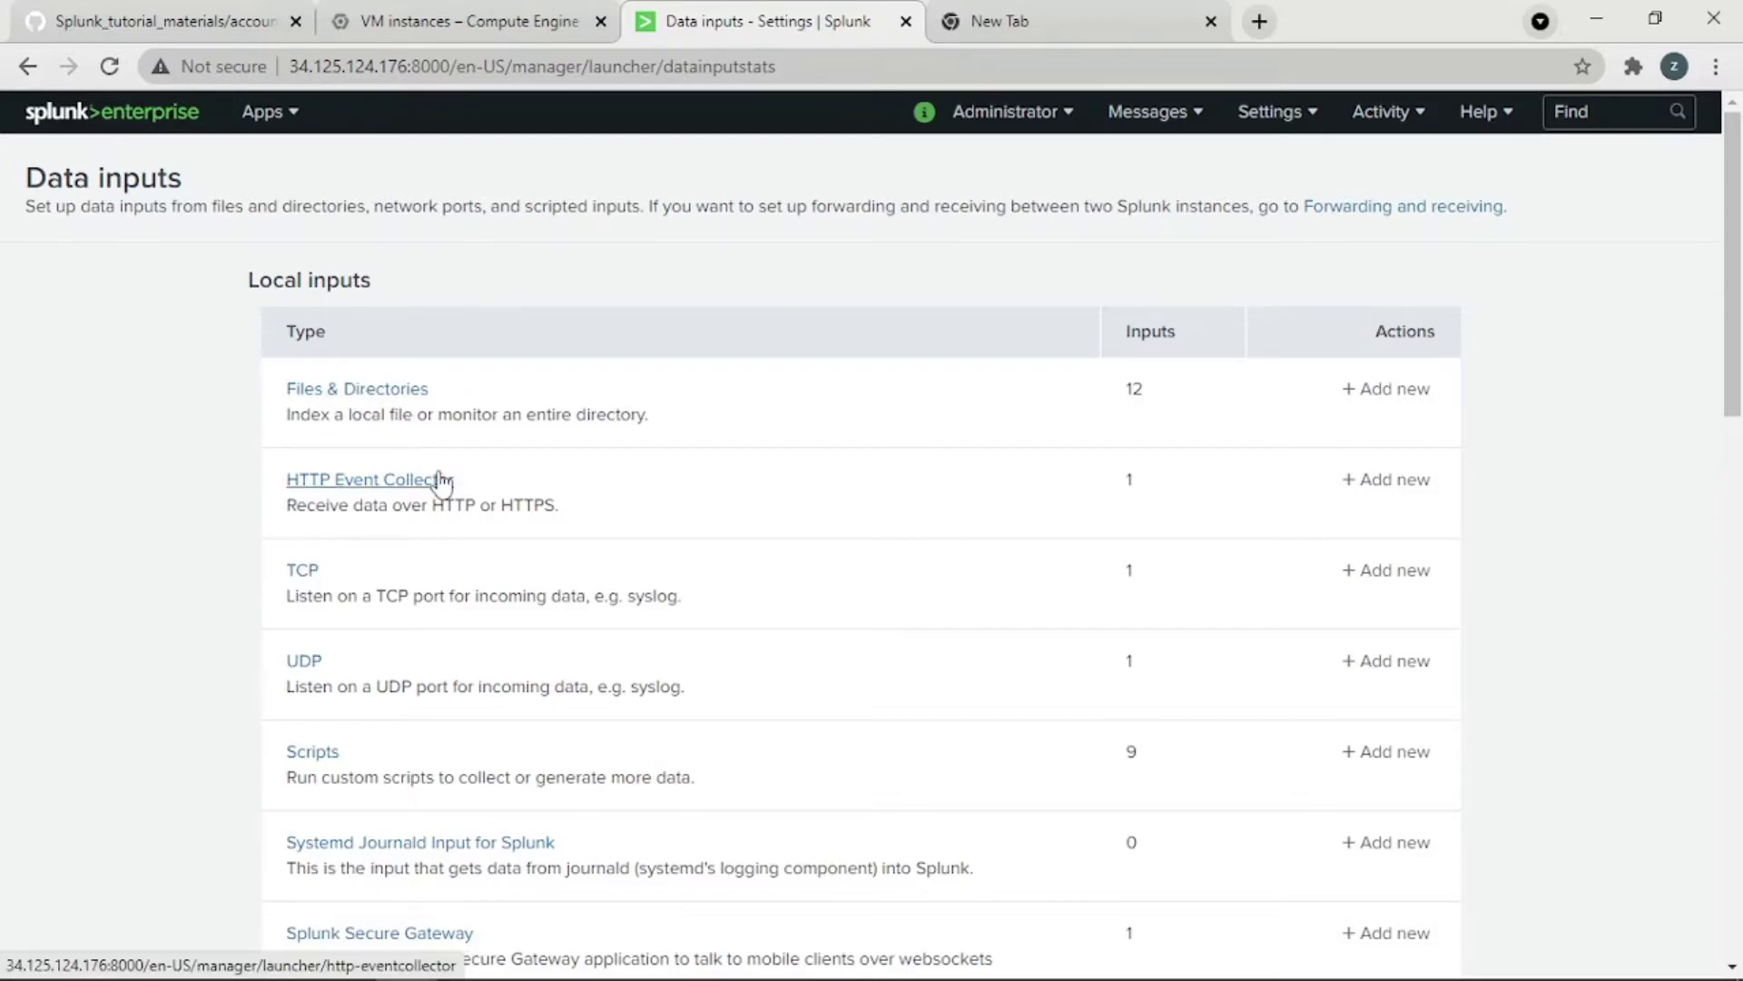
{"action": "left_click", "coordinate": [422, 402]}
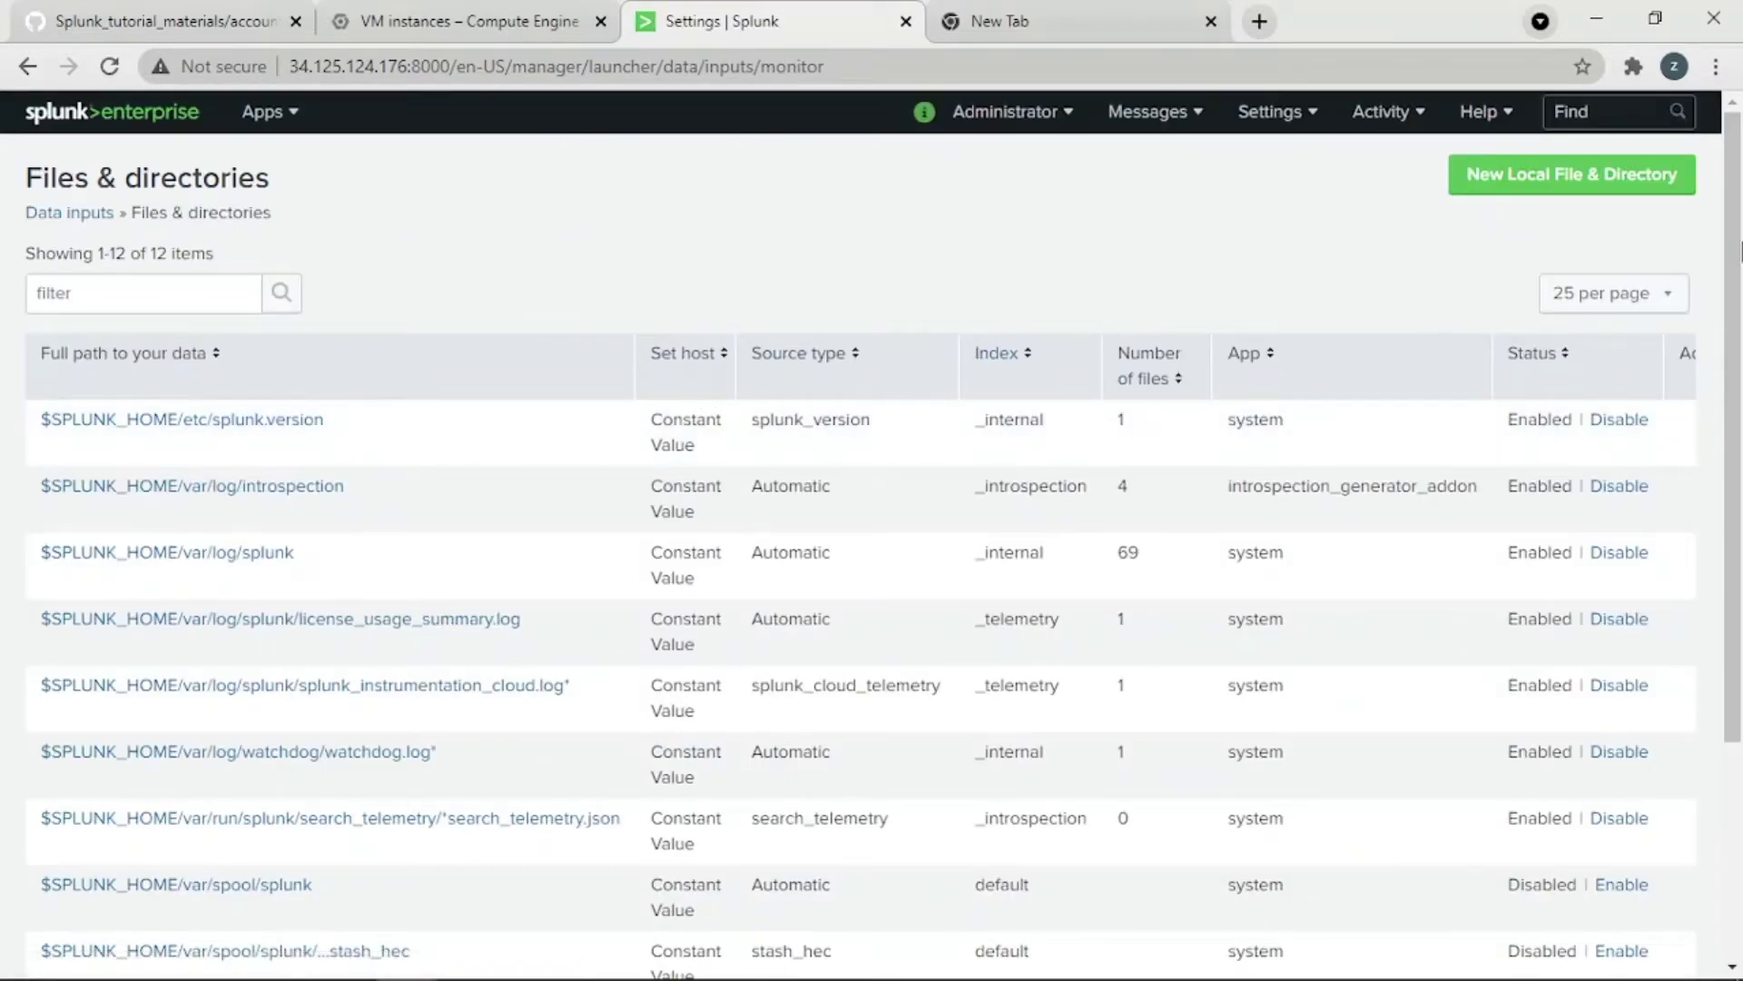
{"action": "left_click_drag", "start_coordinate": [1739, 252], "coordinate": [1741, 454]}
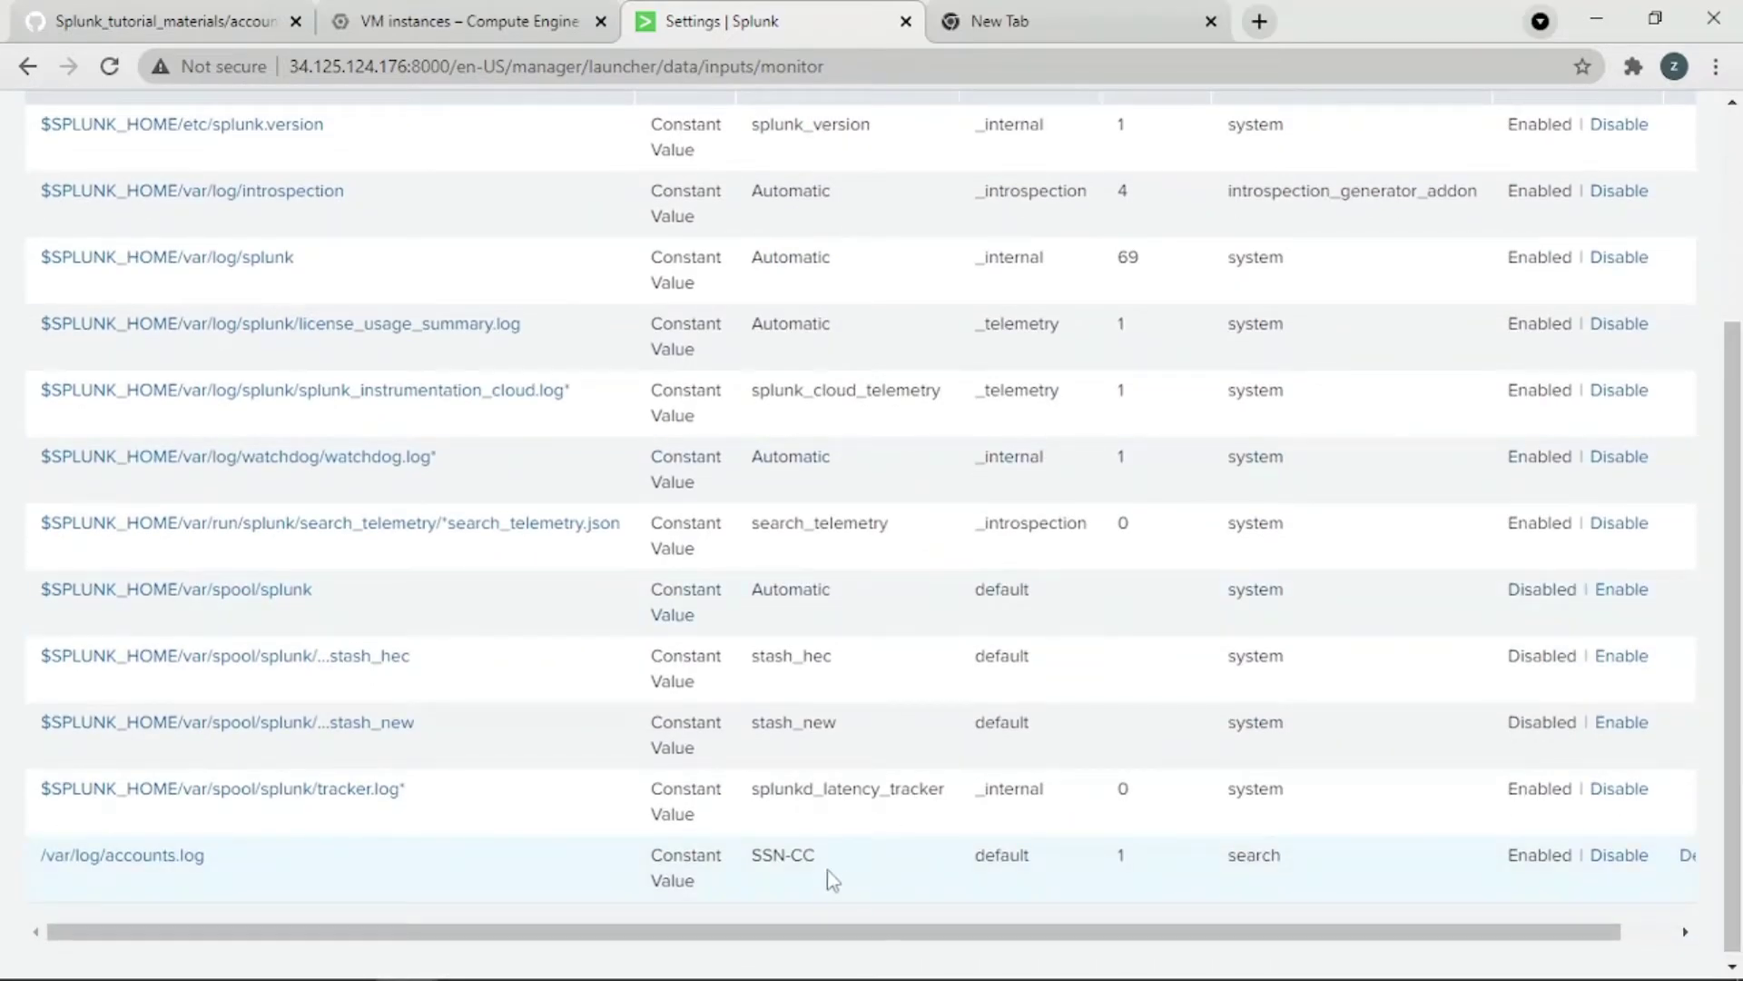
{"action": "mouse_move", "coordinate": [808, 976]}
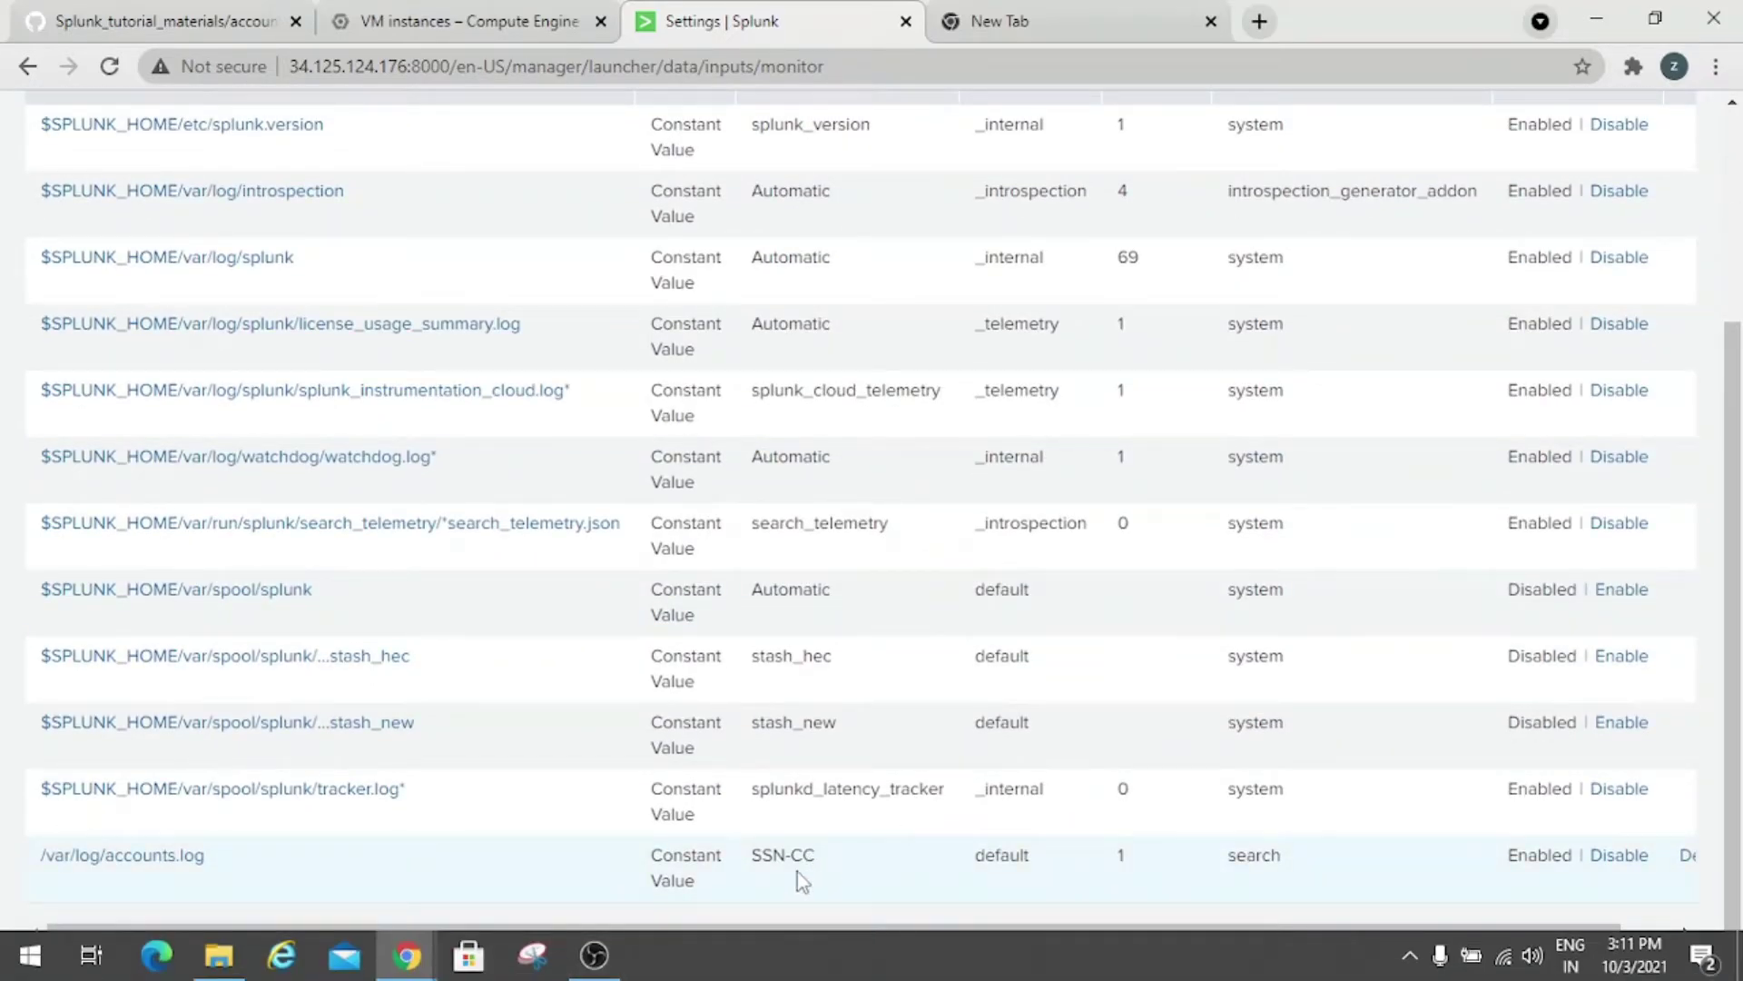
{"action": "left_click_drag", "start_coordinate": [821, 863], "coordinate": [756, 860]}
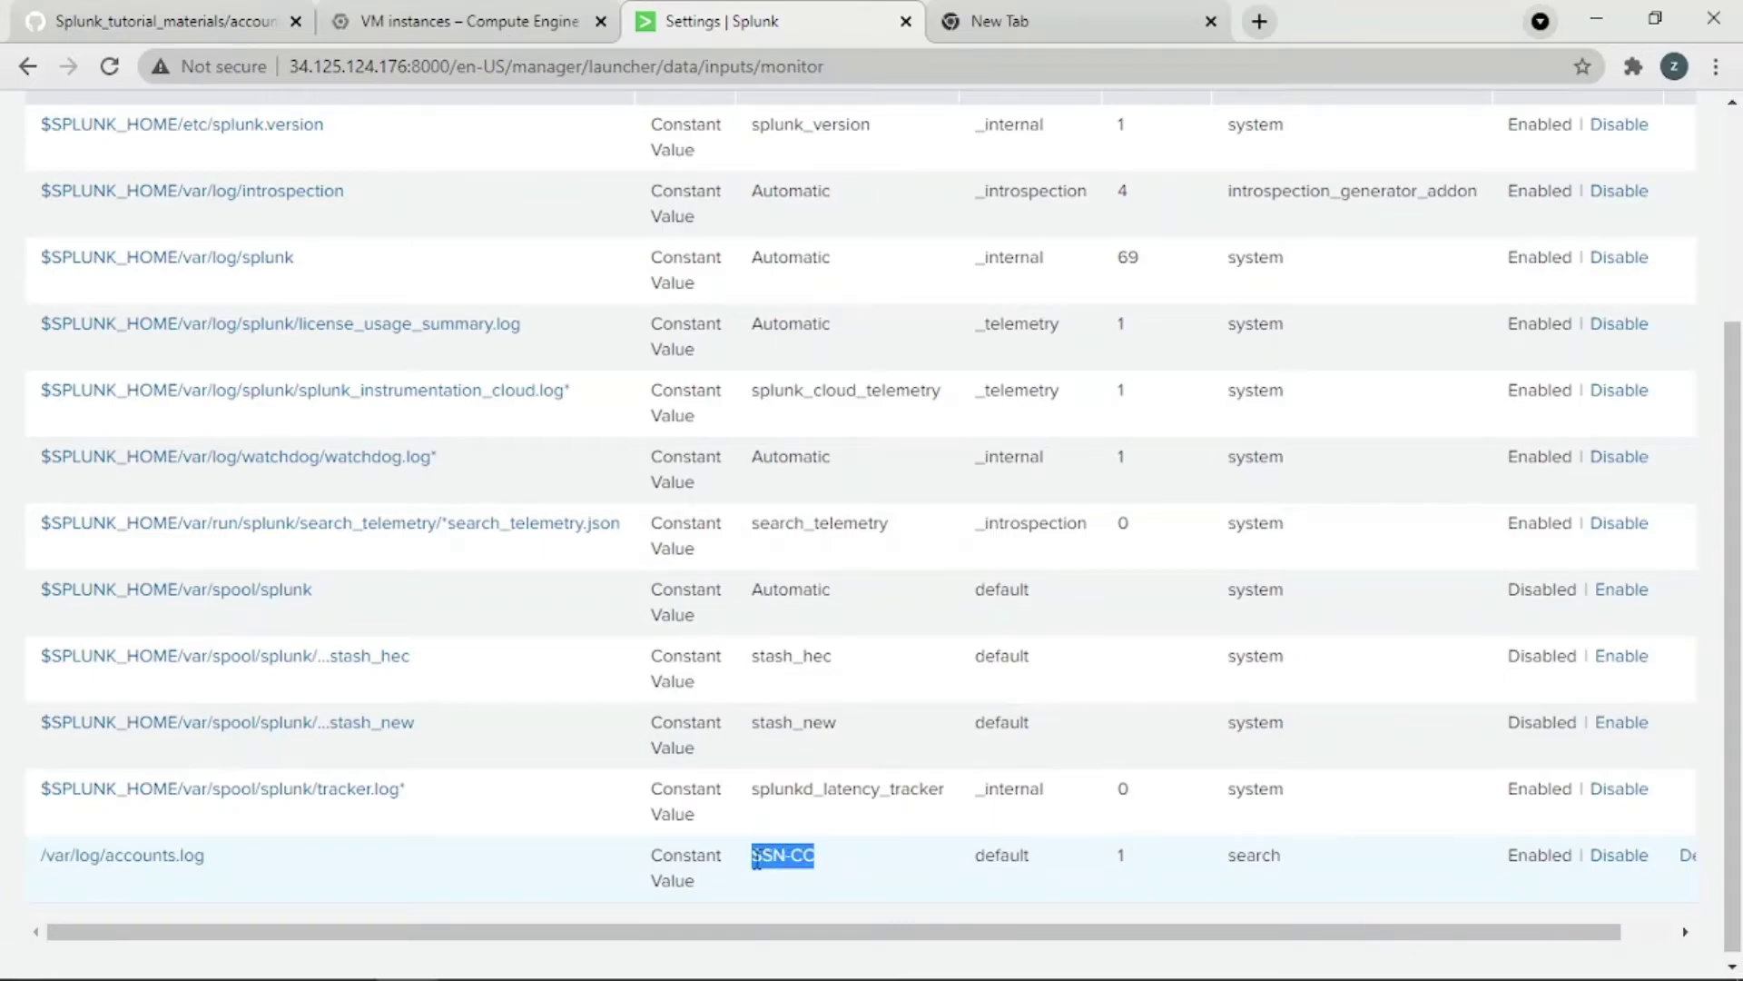
{"action": "mouse_move", "coordinate": [406, 956]}
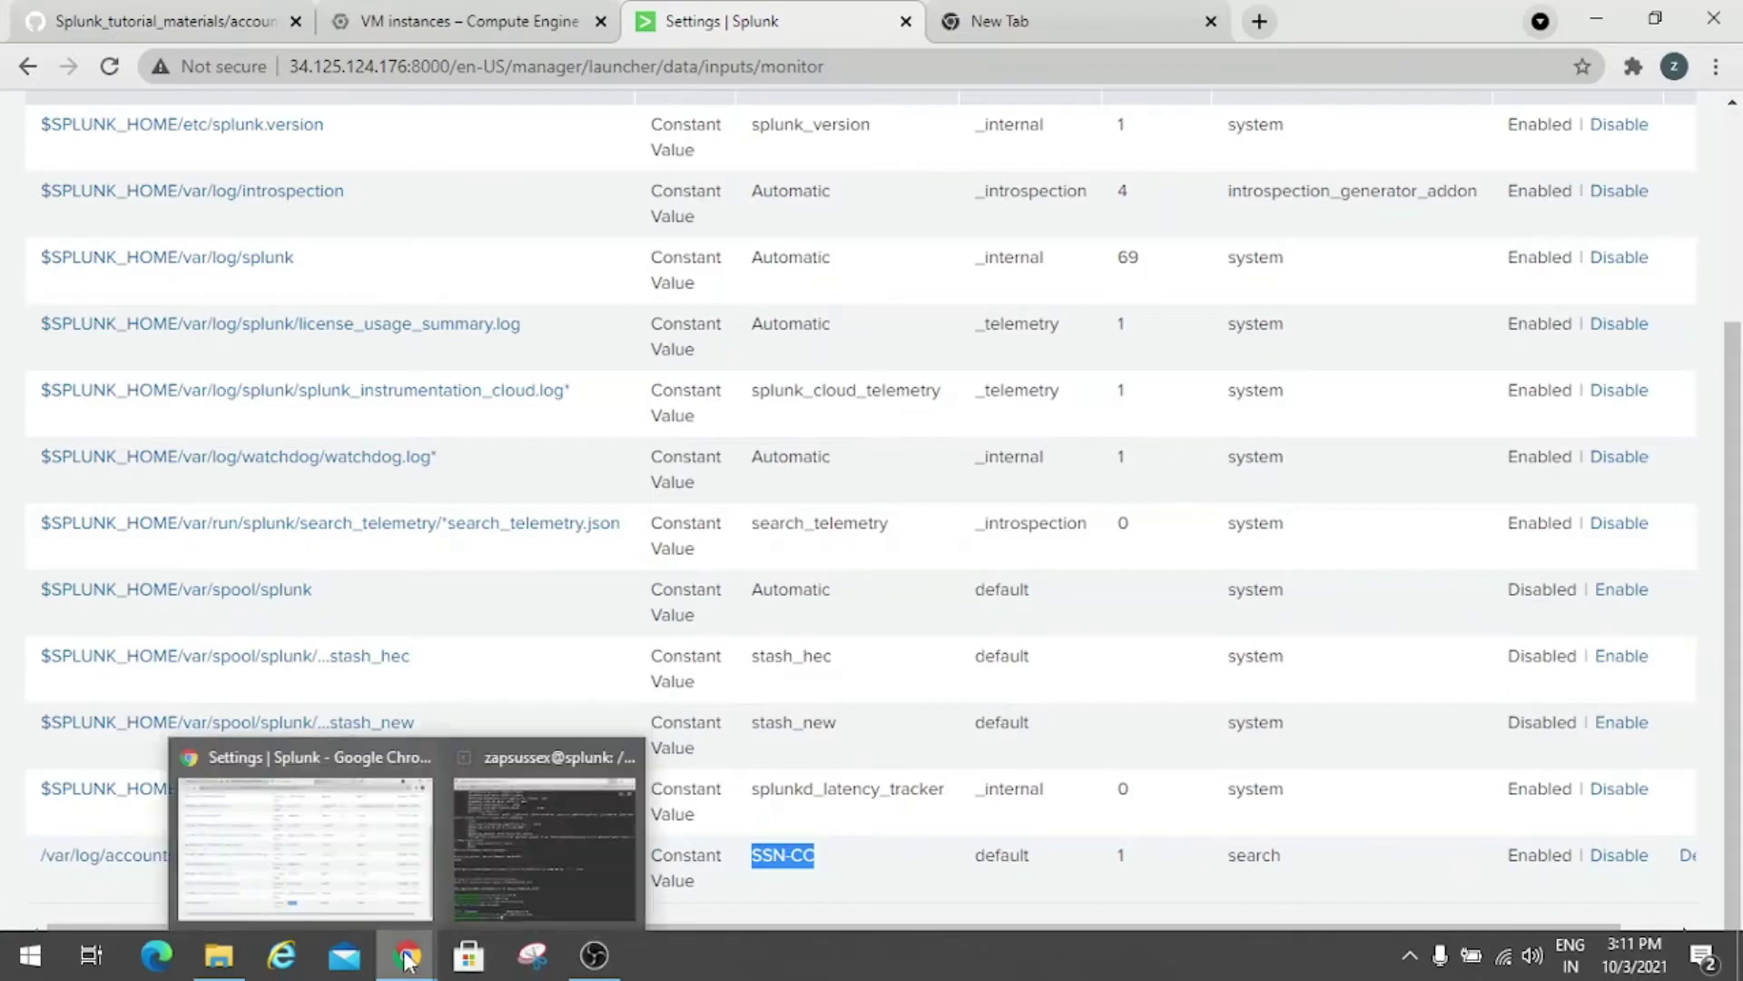
{"action": "left_click", "coordinate": [539, 842]}
Step: Navigate to /opt/splunk/etc/system/local, correcting the mistyped paths
{"action": "type", "text": "cd "}
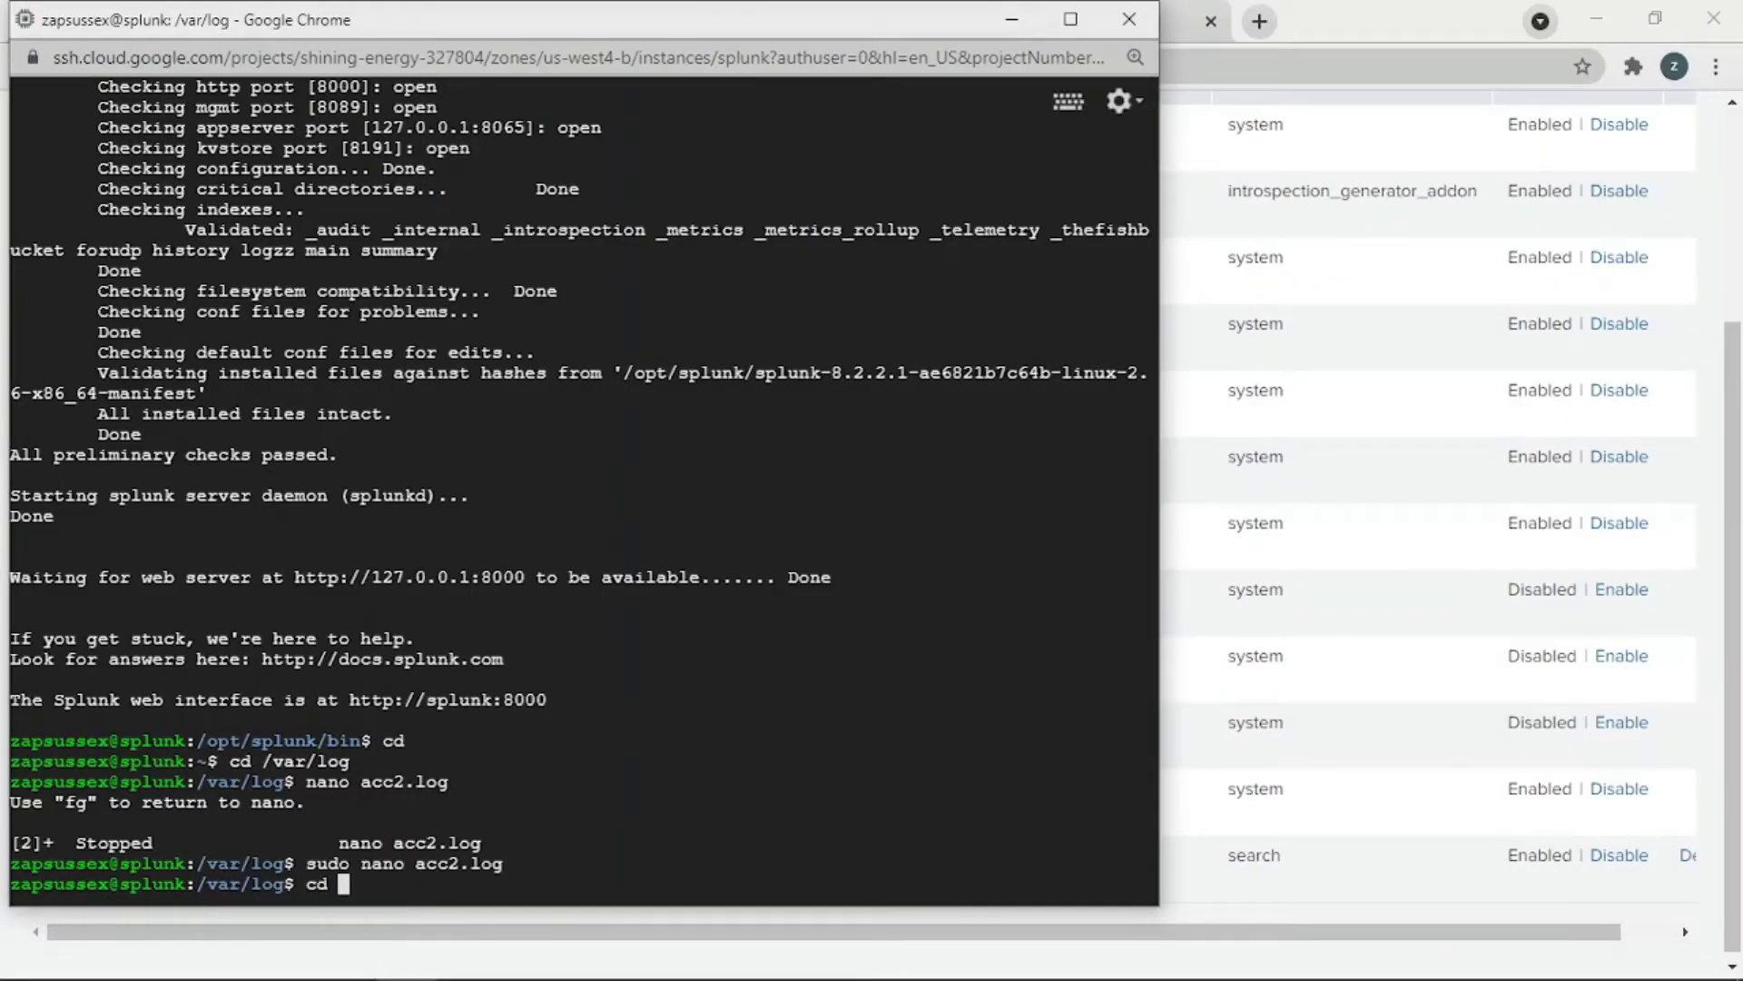
{"action": "type", "text": "/var/log"}
{"action": "key", "text": "Return"}
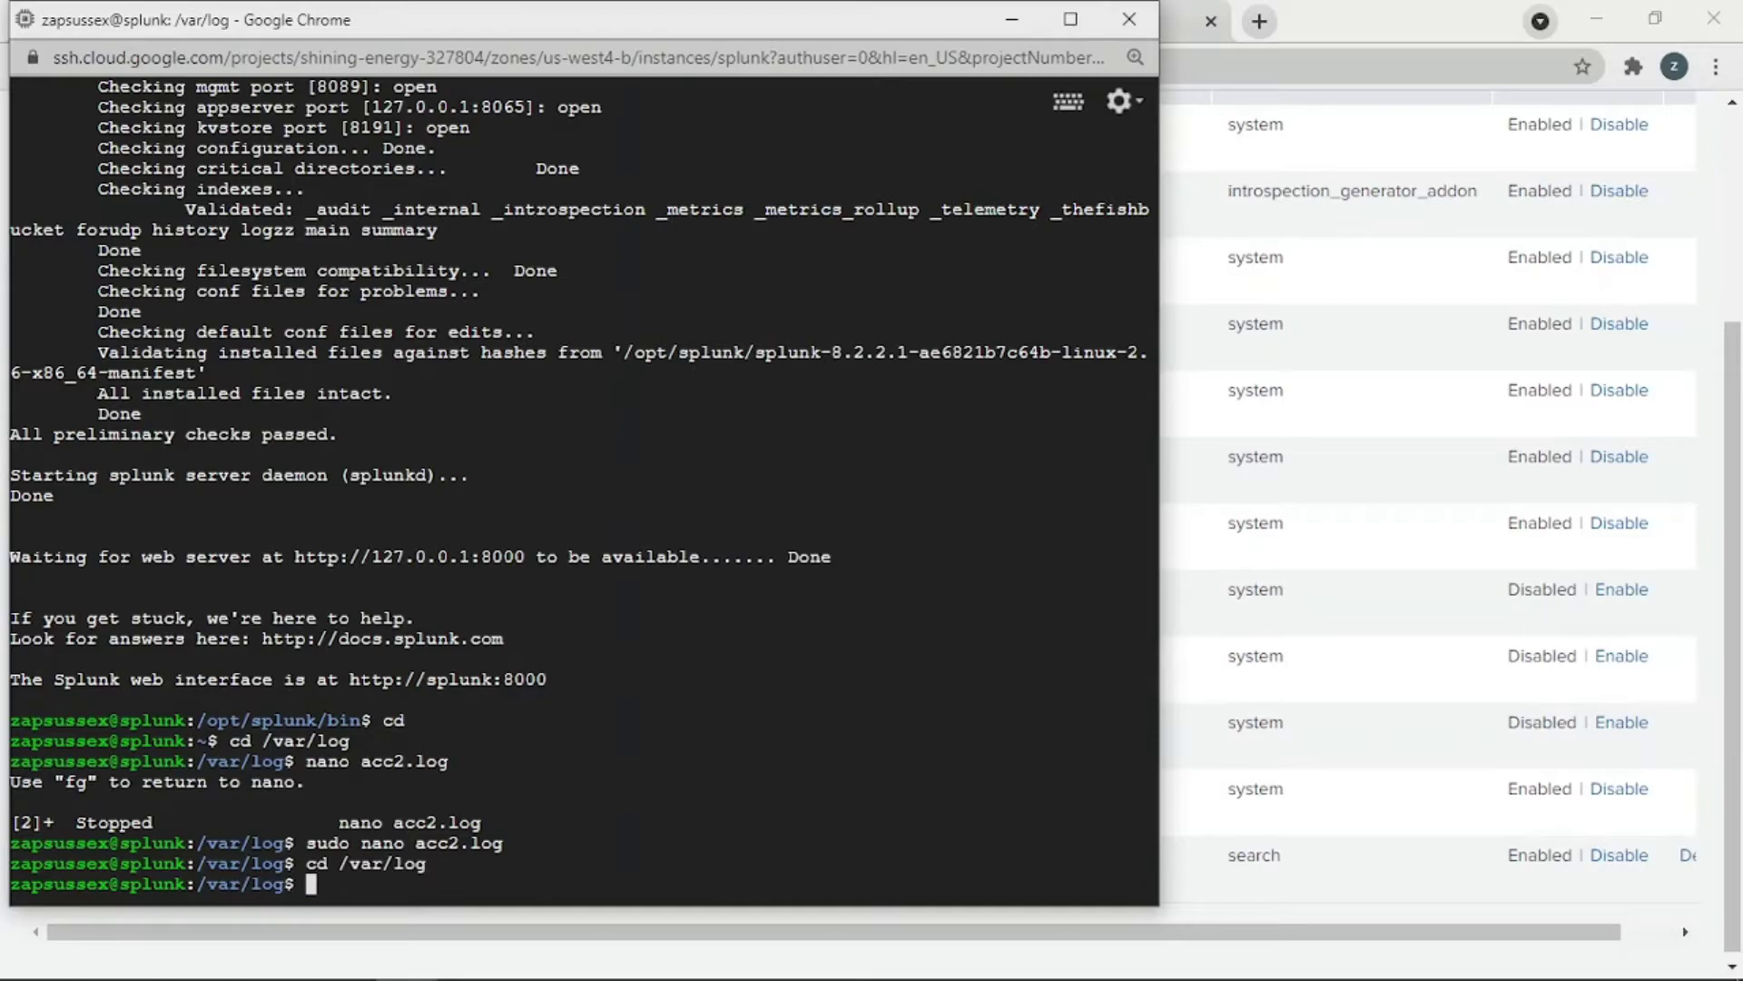
{"action": "type", "text": "cd /splunk"}
{"action": "key", "text": "BackSpace"}
{"action": "key", "text": "BackSpace"}
{"action": "key", "text": "BackSpace"}
{"action": "key", "text": "BackSpace"}
{"action": "key", "text": "BackSpace"}
{"action": "key", "text": "BackSpace"}
{"action": "type", "text": "opt/splunk/etc/syste"}
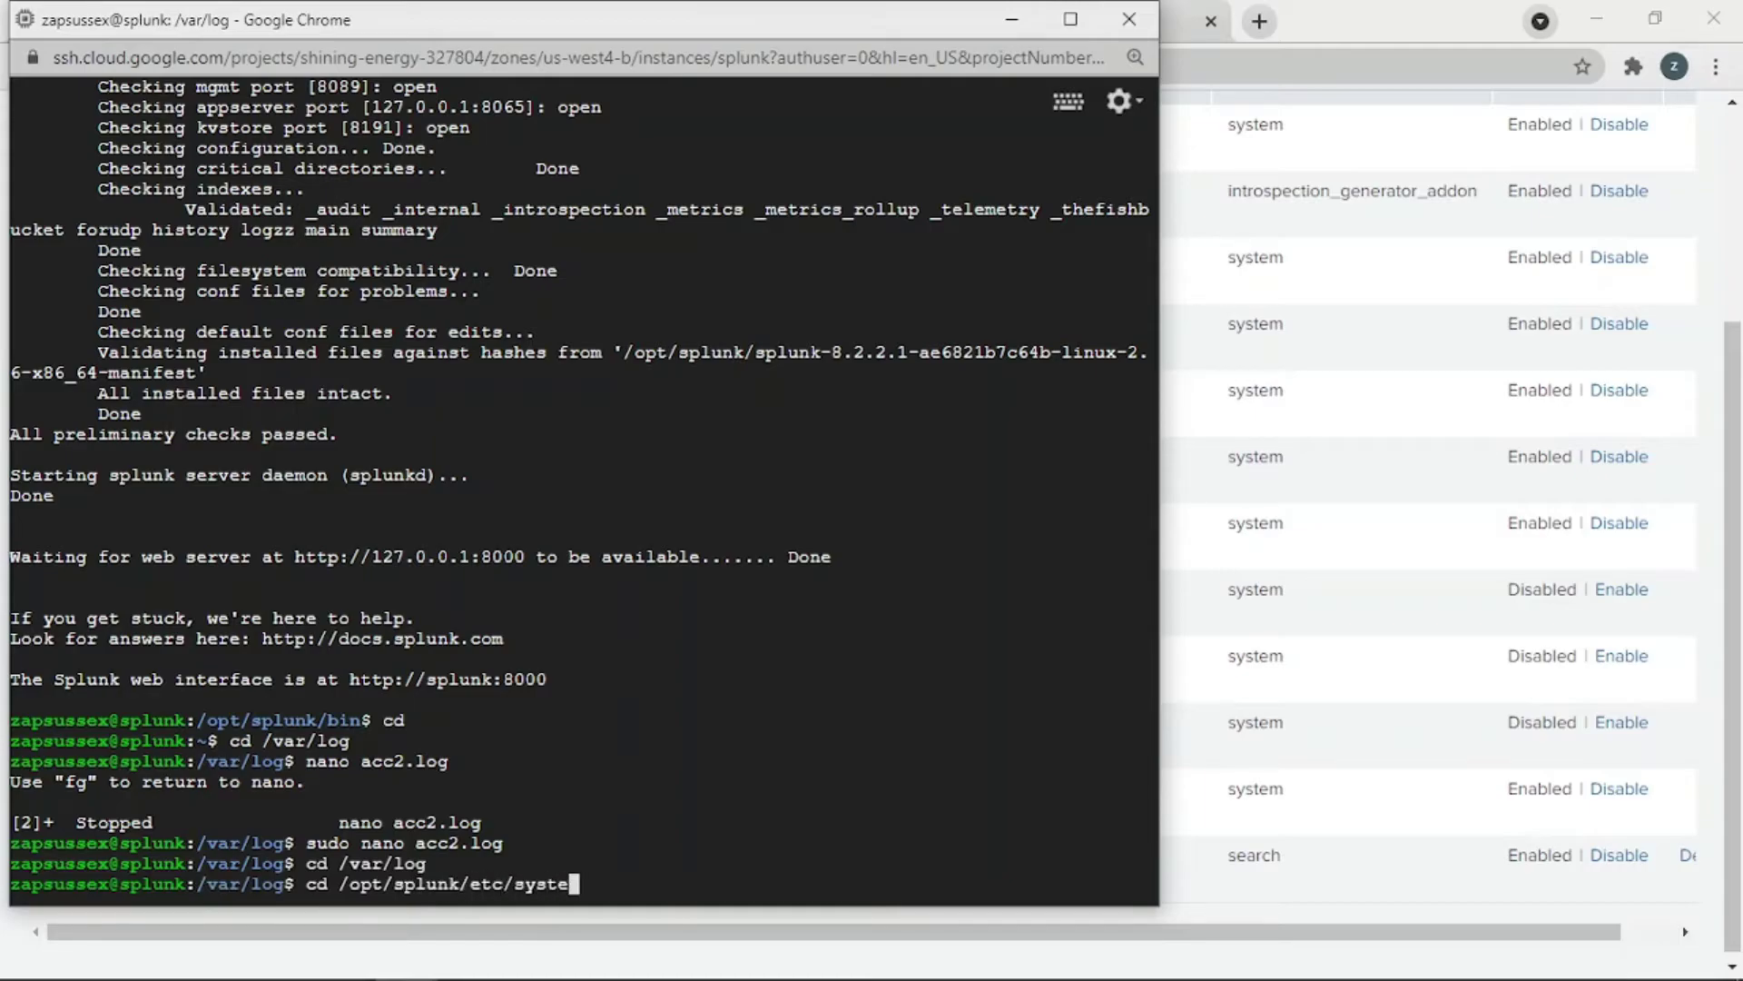
{"action": "type", "text": "m/lo"}
{"action": "type", "text": "ca"}
{"action": "type", "text": "l"}
{"action": "key", "text": "Return"}
Step: Edit props.conf in nano to change [SSN-CC-Anon] to [SSN-CC], but the save lacks permission
{"action": "type", "text": "nano "}
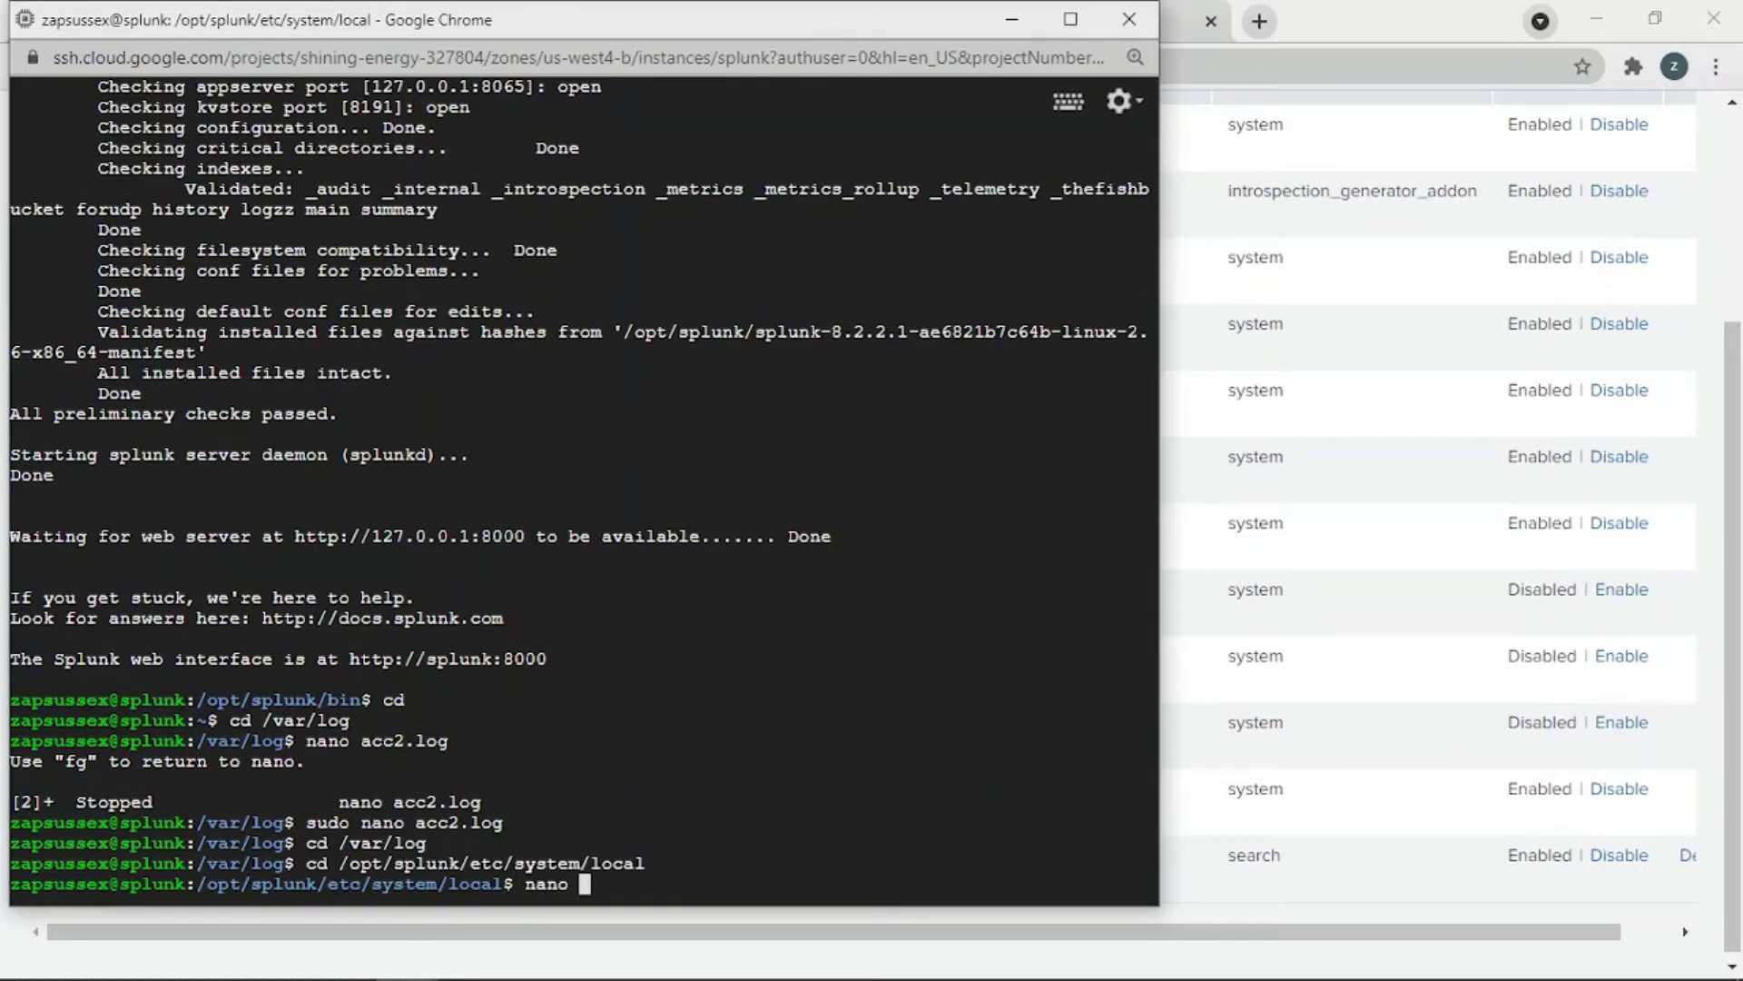
{"action": "type", "text": "props.conf"}
{"action": "key", "text": "Return"}
{"action": "key", "text": "Right"}
{"action": "key", "text": "Right"}
{"action": "key", "text": "Right"}
{"action": "key", "text": "Right"}
{"action": "key", "text": "Right"}
{"action": "key", "text": "Right"}
{"action": "key", "text": "Right"}
{"action": "key", "text": "Right"}
{"action": "key", "text": "Right"}
{"action": "key", "text": "Right"}
{"action": "key", "text": "Right"}
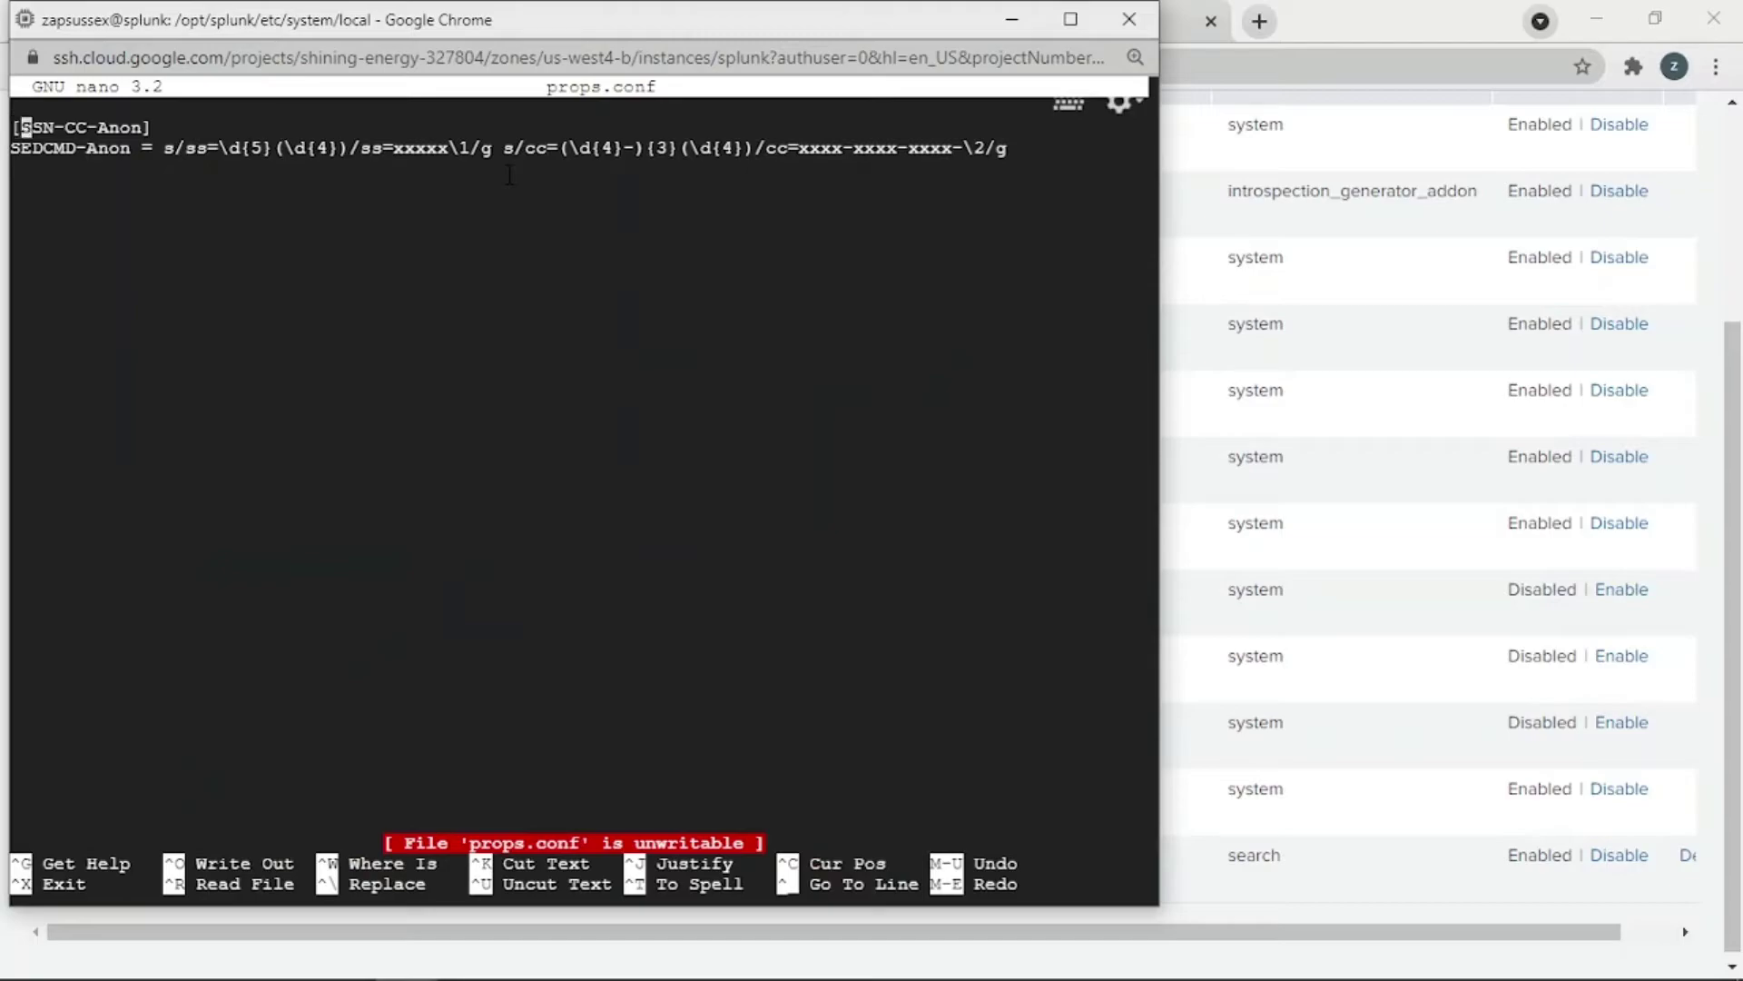
{"action": "key", "text": "Right"}
{"action": "key", "text": "BackSpace"}
{"action": "key", "text": "BackSpace"}
{"action": "key", "text": "BackSpace"}
{"action": "key", "text": "BackSpace"}
{"action": "key", "text": "BackSpace"}
{"action": "key", "text": "BackSpace"}
{"action": "key", "text": "BackSpace"}
{"action": "key", "text": "BackSpace"}
{"action": "key", "text": "BackSpace"}
{"action": "key", "text": "BackSpace"}
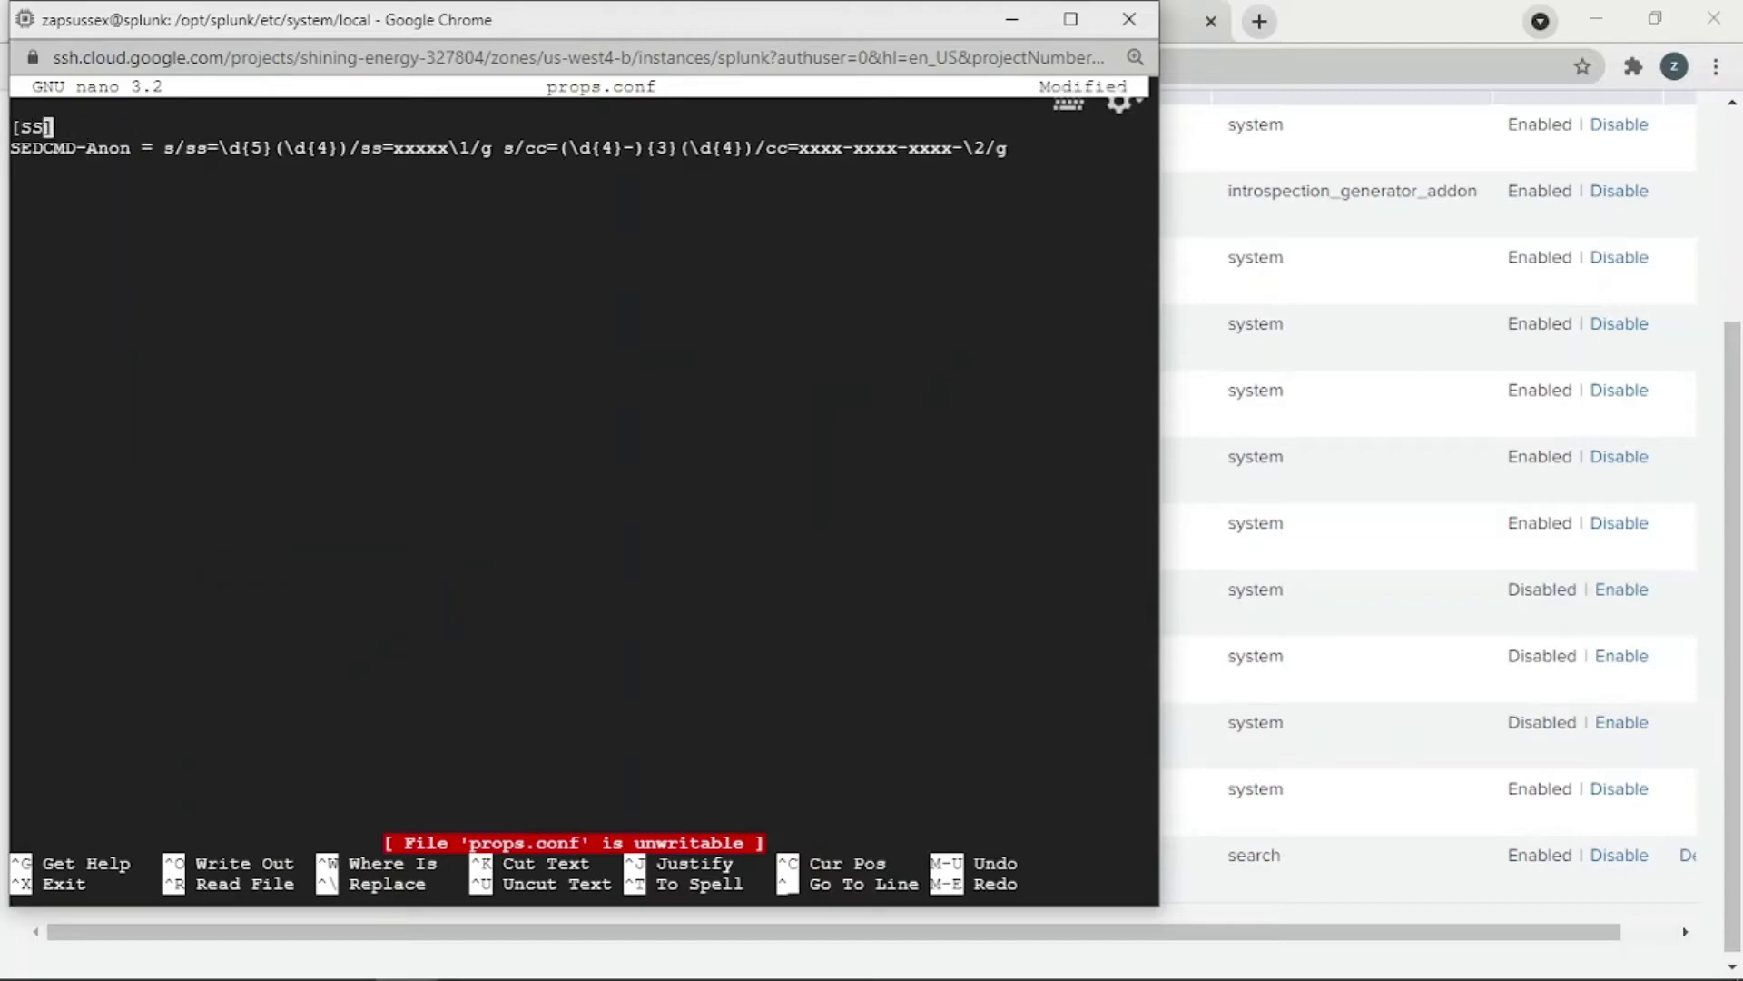
{"action": "key", "text": "BackSpace"}
{"action": "type", "text": "SSN-CC"}
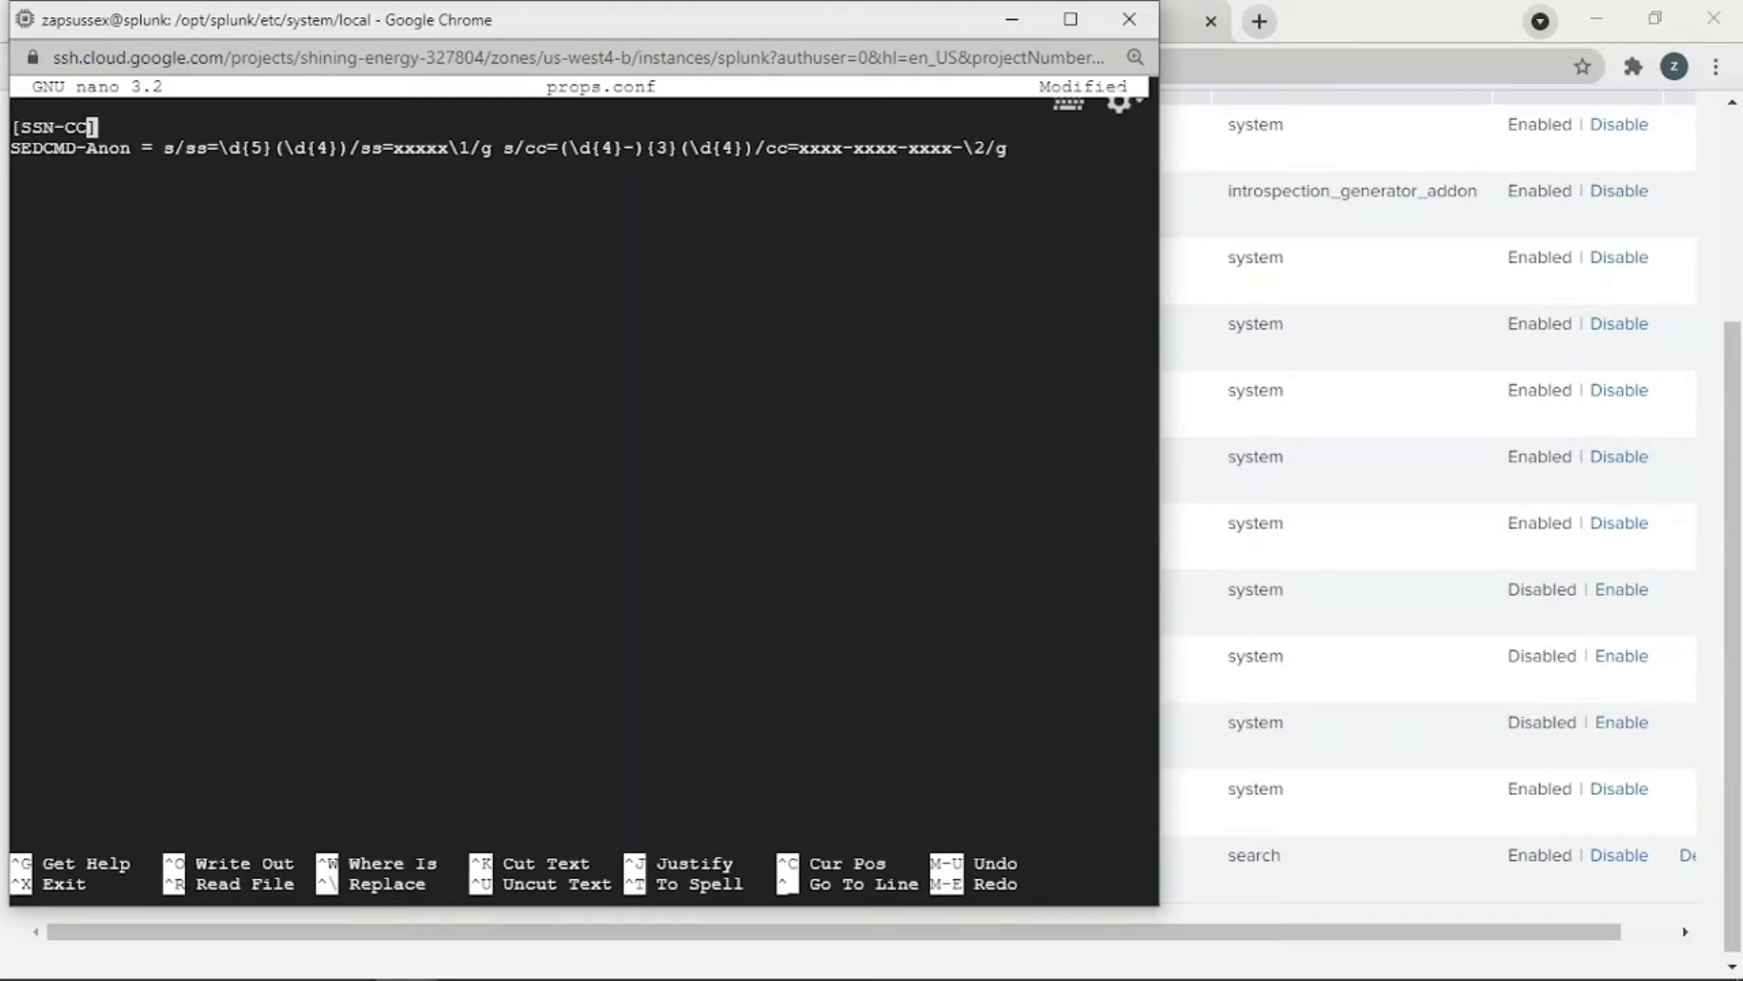
{"action": "key", "text": "ctrl+x"}
{"action": "key", "text": "y"}
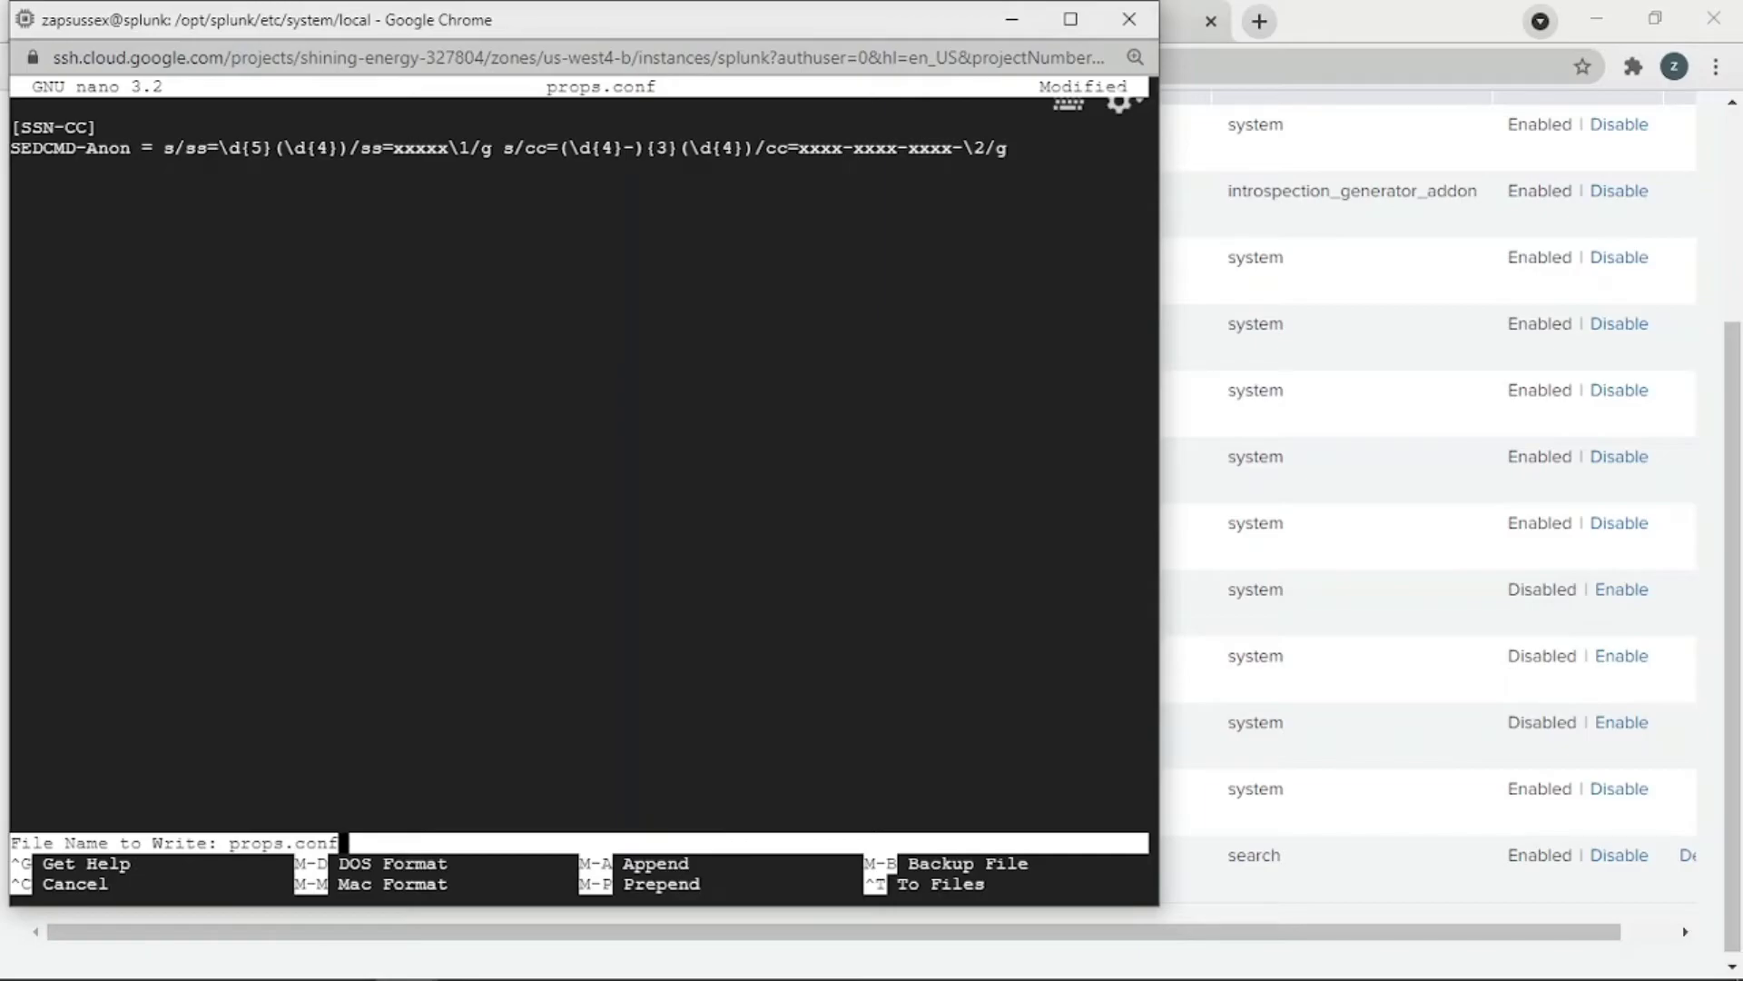
{"action": "key", "text": "Return"}
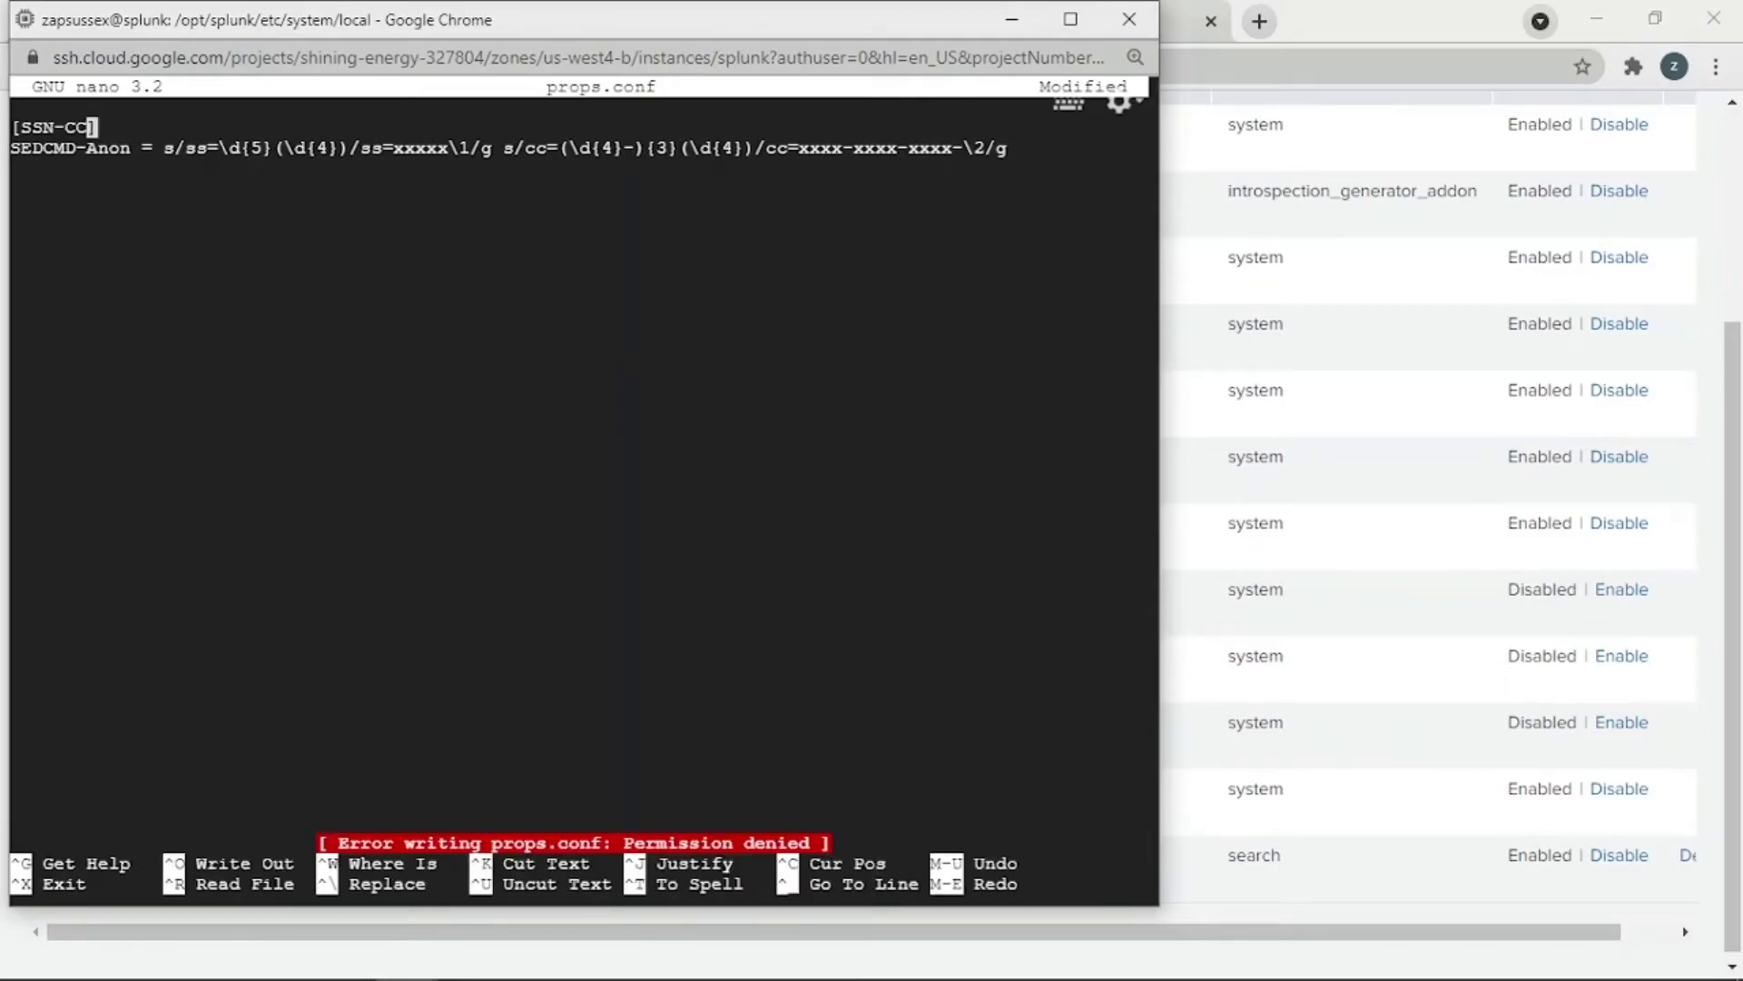
Step: Reopen props.conf with sudo, rename the stanza to [SSN-CC], and save it
{"action": "key", "text": "ctrl+z"}
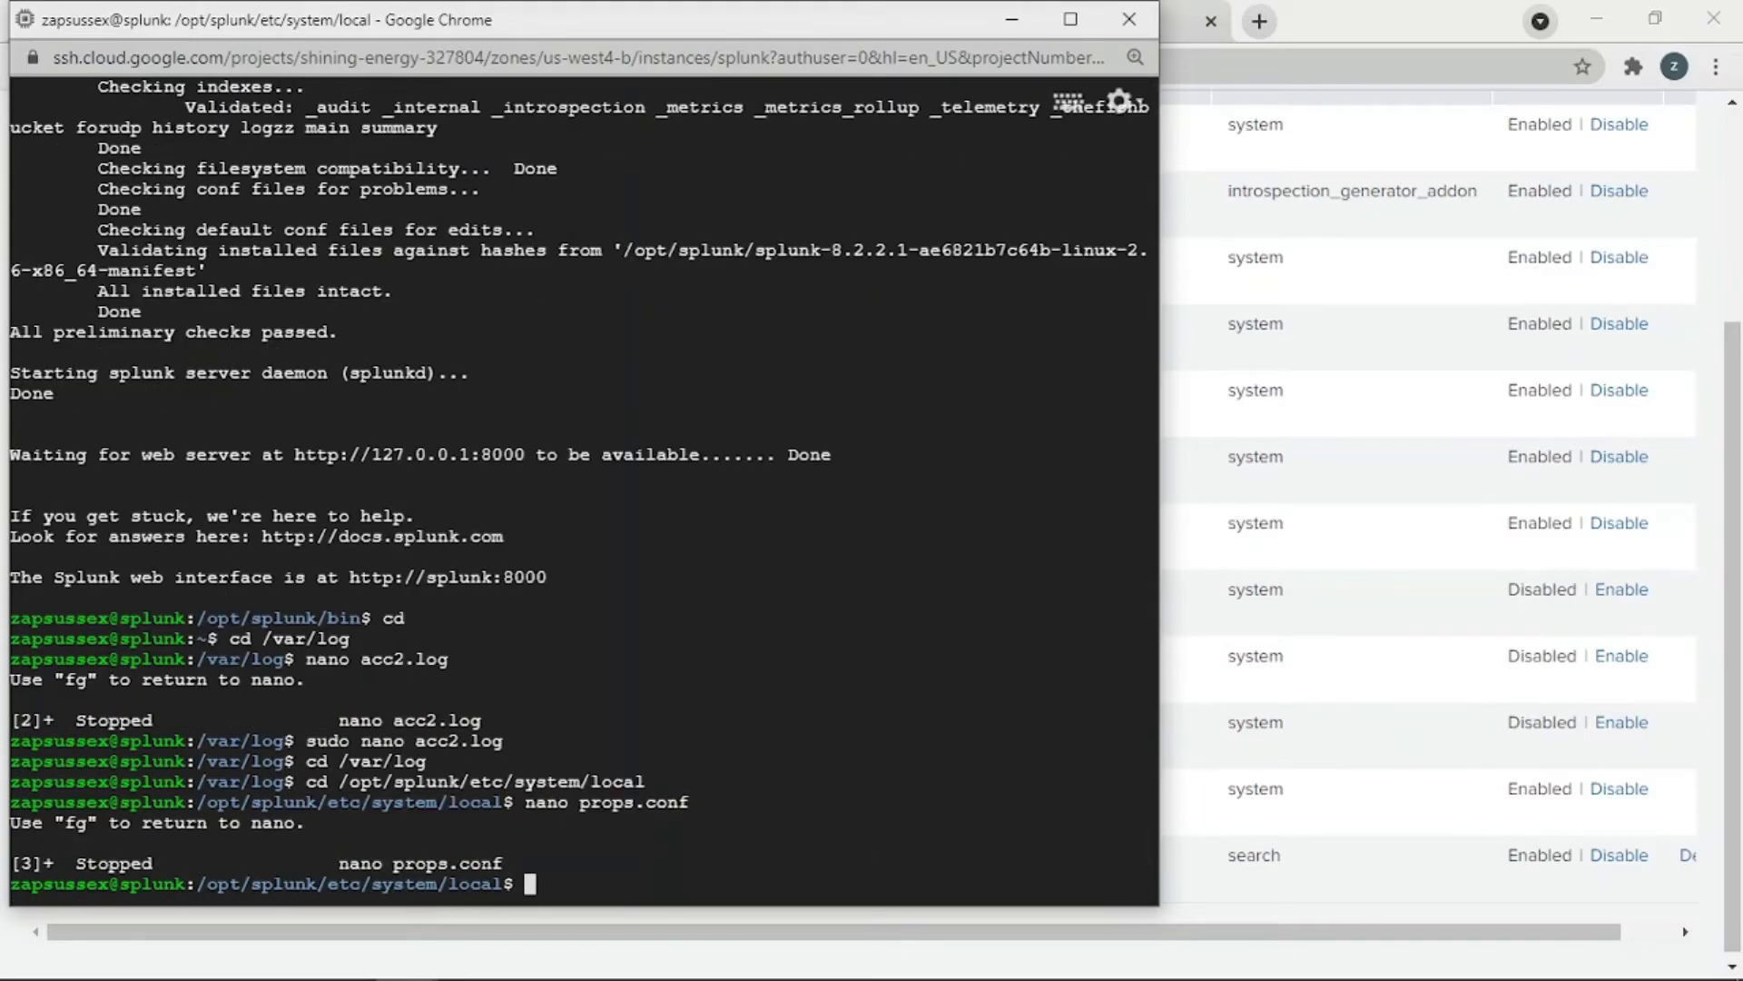
{"action": "key", "text": "Up"}
{"action": "key", "text": "Left"}
{"action": "key", "text": "Left"}
{"action": "key", "text": "Left"}
{"action": "key", "text": "Left"}
{"action": "key", "text": "Left"}
{"action": "key", "text": "Left"}
{"action": "key", "text": "Left"}
{"action": "key", "text": "Left"}
{"action": "key", "text": "Left"}
{"action": "key", "text": "Left"}
{"action": "key", "text": "Left"}
{"action": "key", "text": "Left"}
{"action": "key", "text": "Left"}
{"action": "key", "text": "Left"}
{"action": "key", "text": "Left"}
{"action": "type", "text": "sudo"}
{"action": "key", "text": "Return"}
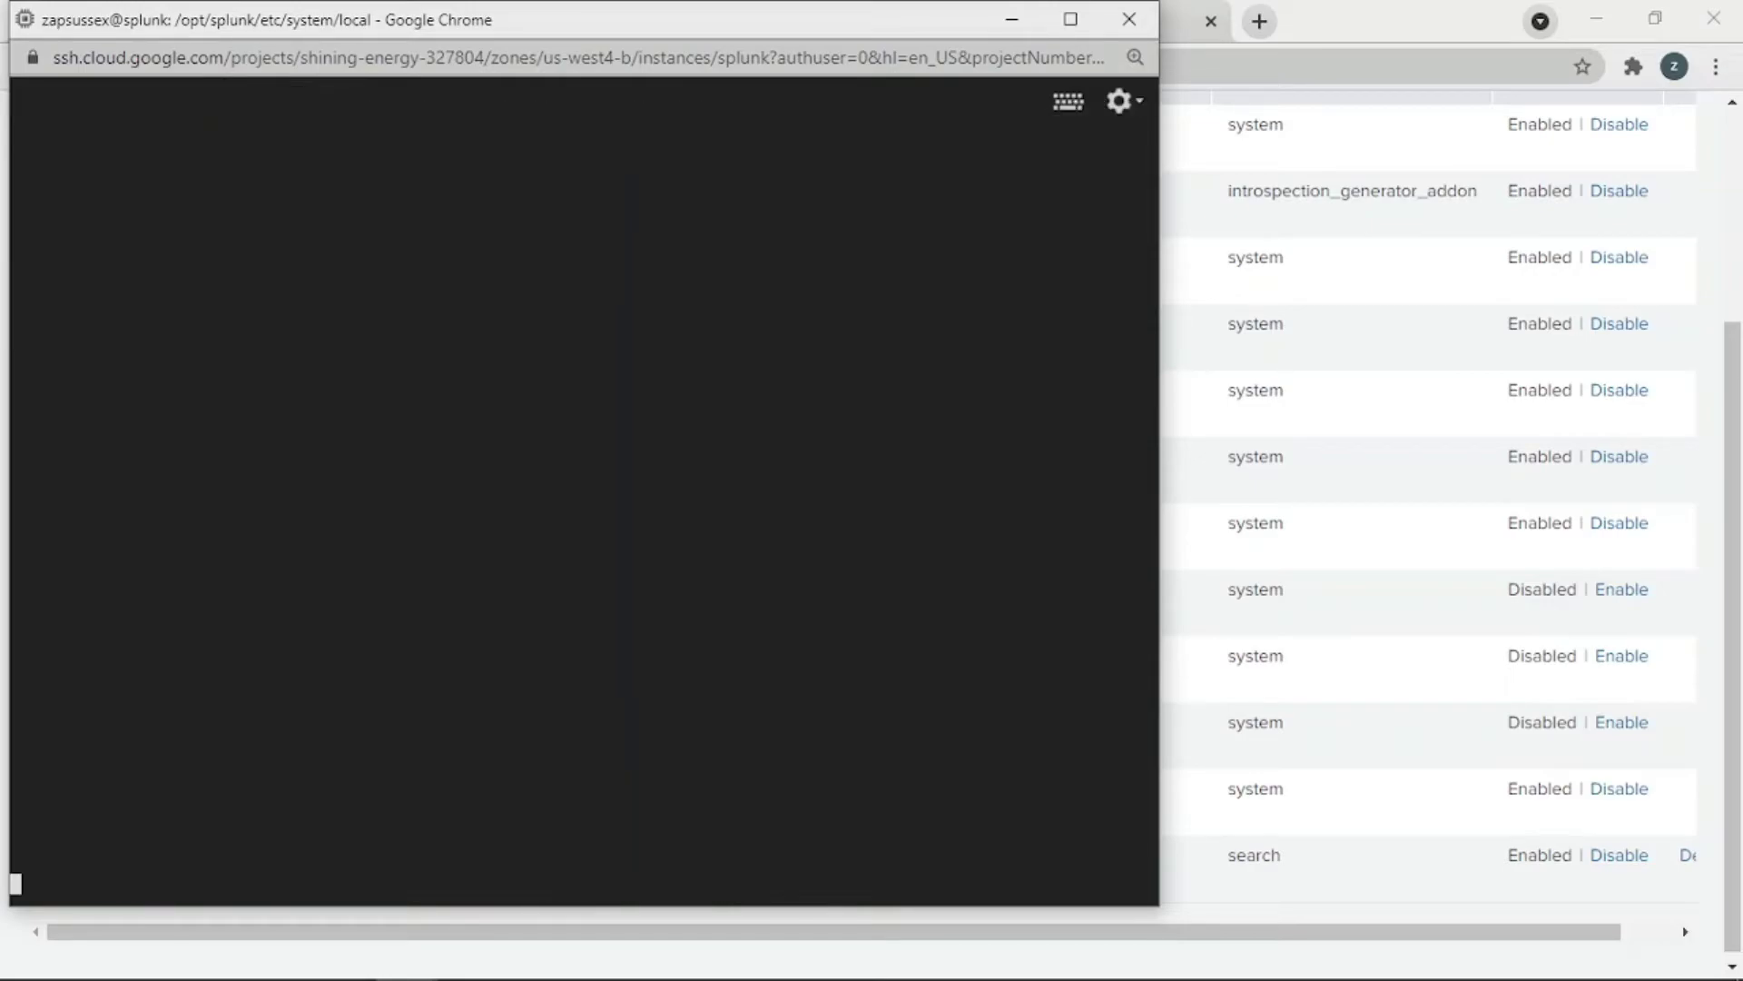
{"action": "key", "text": "Right"}
{"action": "key", "text": "Right"}
{"action": "key", "text": "Right"}
{"action": "key", "text": "Right"}
{"action": "key", "text": "Right"}
{"action": "key", "text": "Right"}
{"action": "key", "text": "Right"}
{"action": "key", "text": "Right"}
{"action": "key", "text": "Right"}
{"action": "key", "text": "Right"}
{"action": "key", "text": "Right"}
{"action": "key", "text": "Right"}
{"action": "key", "text": "Right"}
{"action": "key", "text": "Right"}
{"action": "key", "text": "Right"}
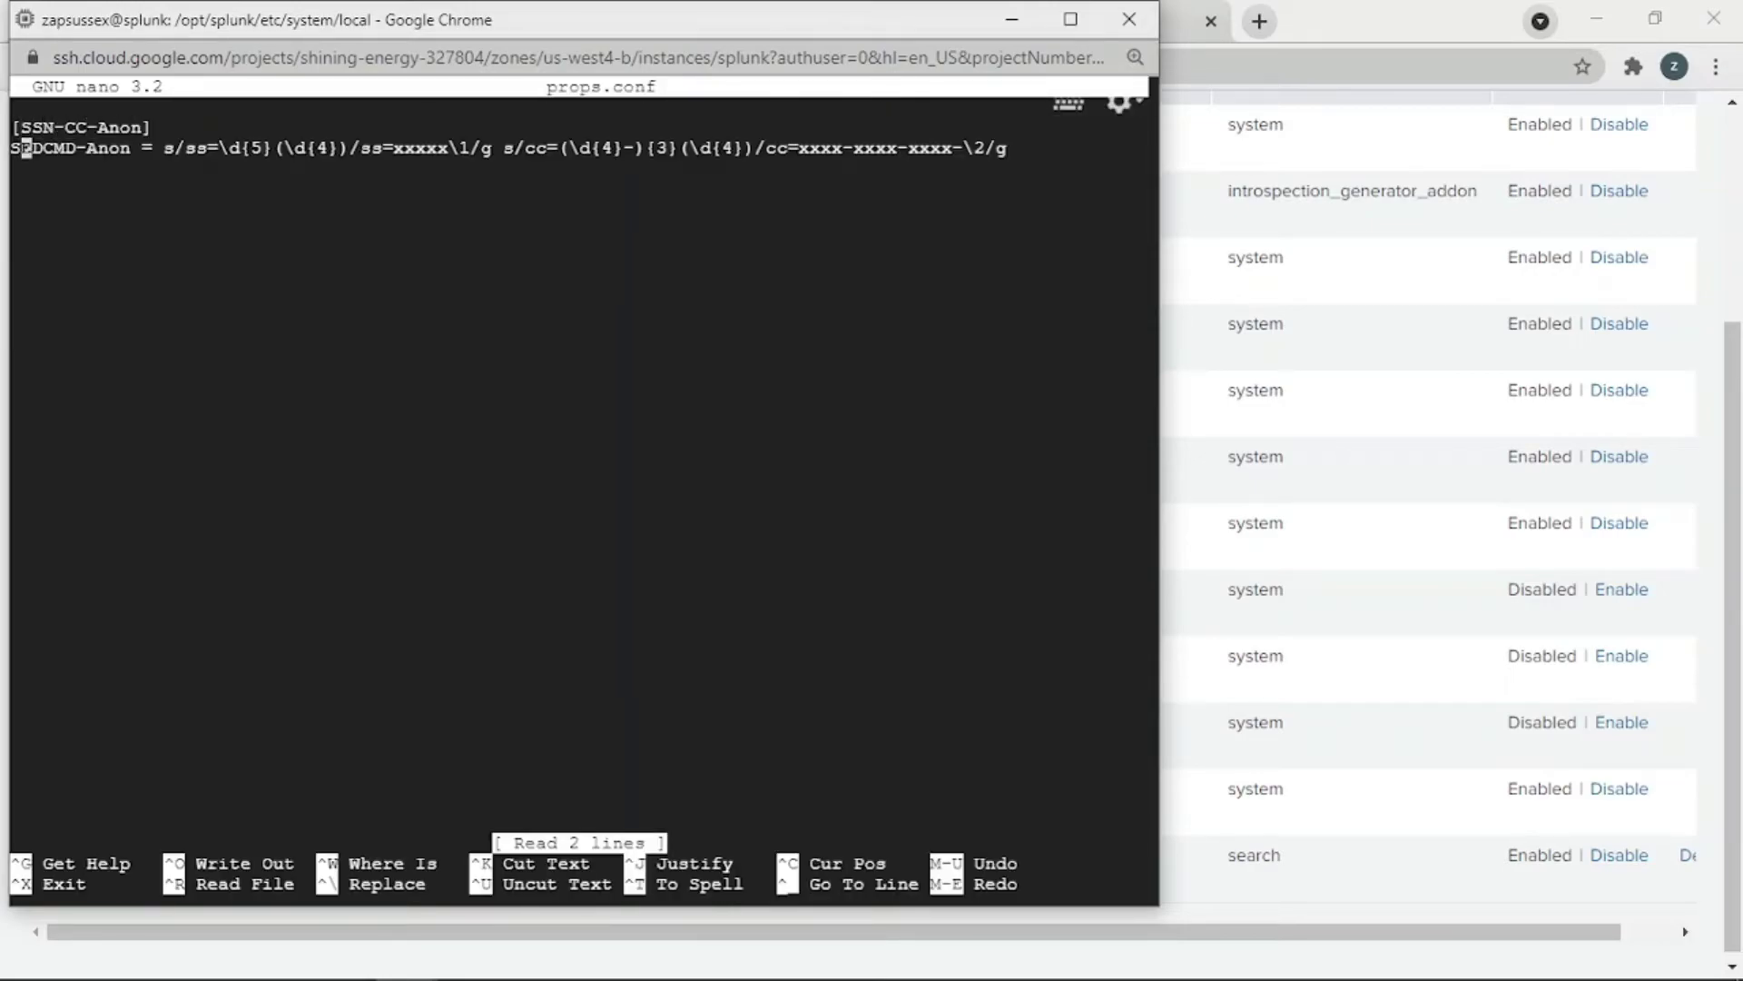
{"action": "key", "text": "Left"}
{"action": "key", "text": "Left"}
{"action": "key", "text": "BackSpace"}
{"action": "key", "text": "BackSpace"}
{"action": "key", "text": "BackSpace"}
{"action": "key", "text": "BackSpace"}
{"action": "key", "text": "BackSpace"}
{"action": "key", "text": "BackSpace"}
{"action": "key", "text": "BackSpace"}
{"action": "key", "text": "BackSpace"}
{"action": "key", "text": "BackSpace"}
{"action": "key", "text": "BackSpace"}
{"action": "key", "text": "BackSpace"}
{"action": "key", "text": "BackSpace"}
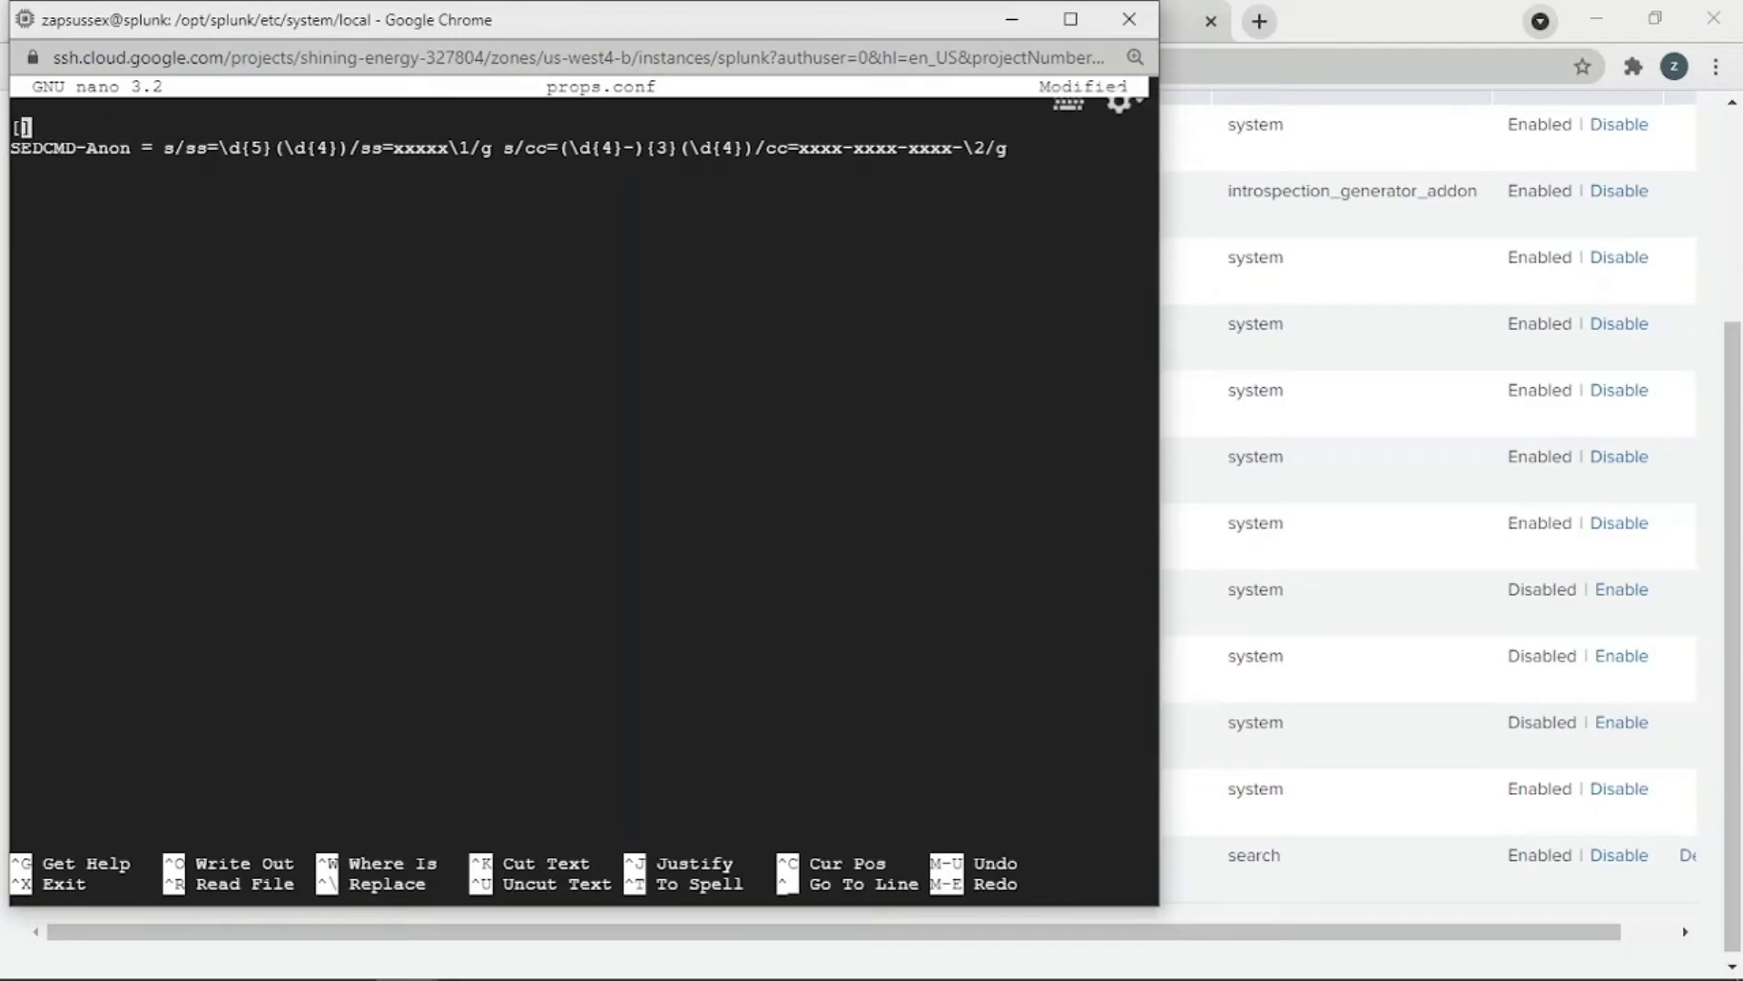
{"action": "type", "text": "SSN-CC"}
{"action": "key", "text": "ctrl+x"}
{"action": "key", "text": "y"}
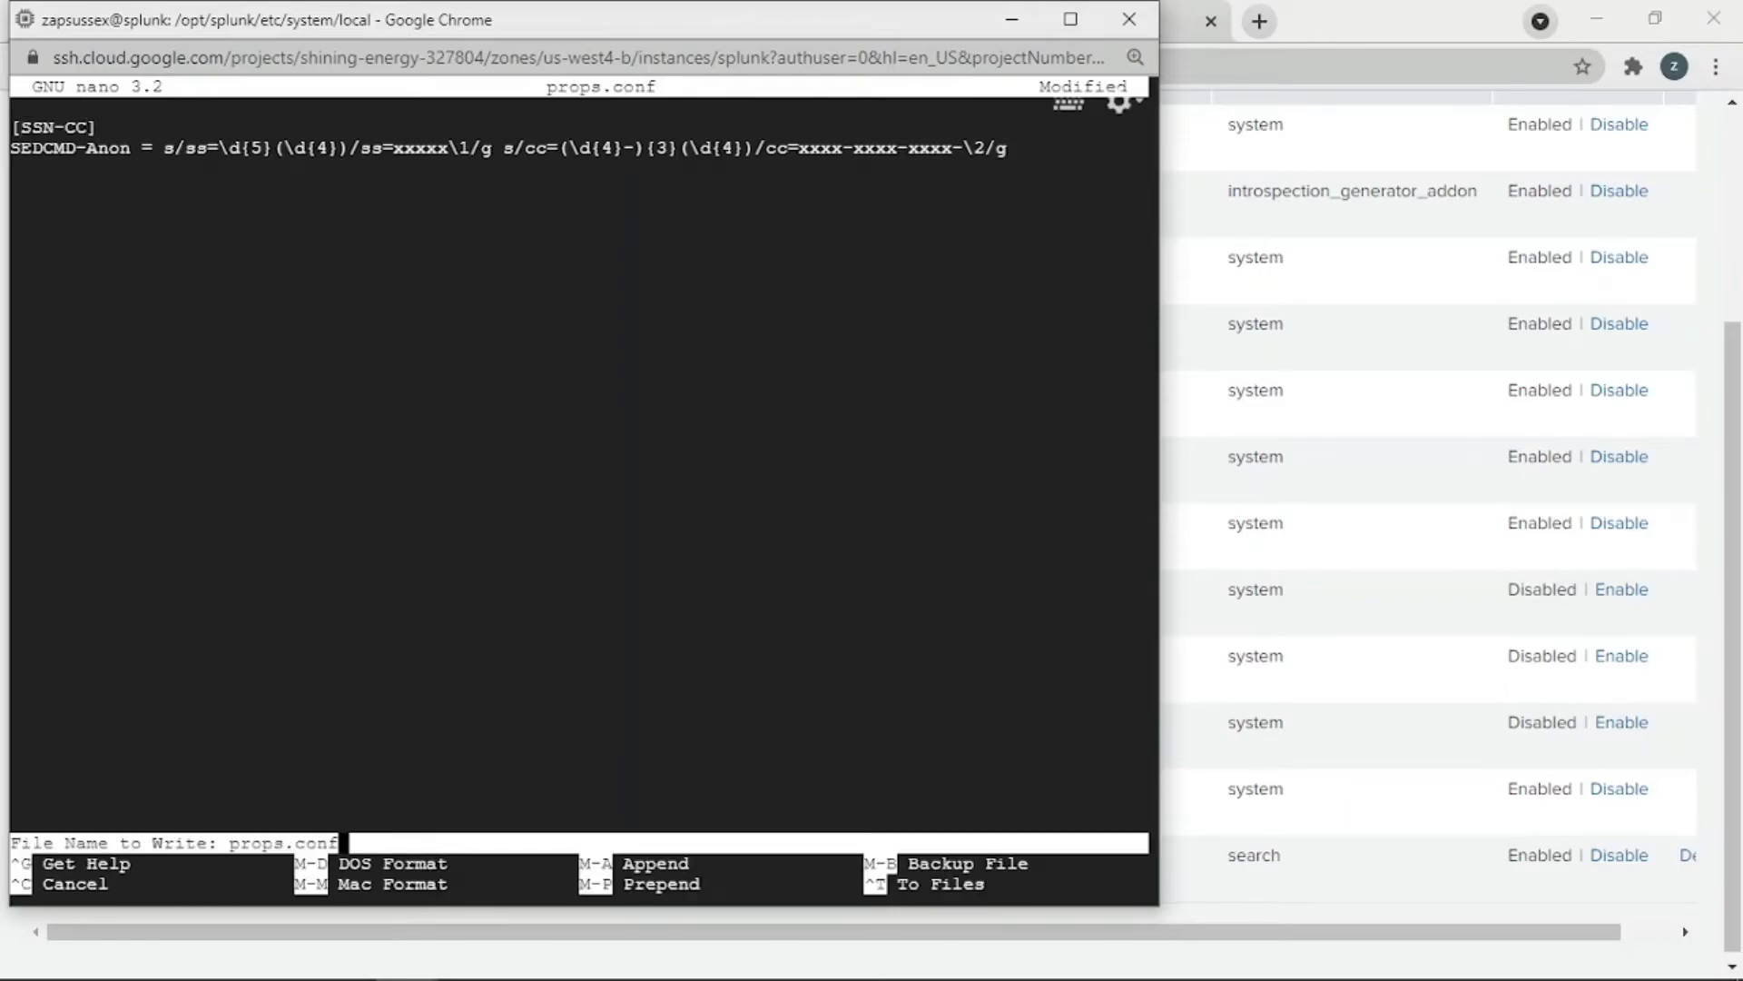
{"action": "key", "text": "Return"}
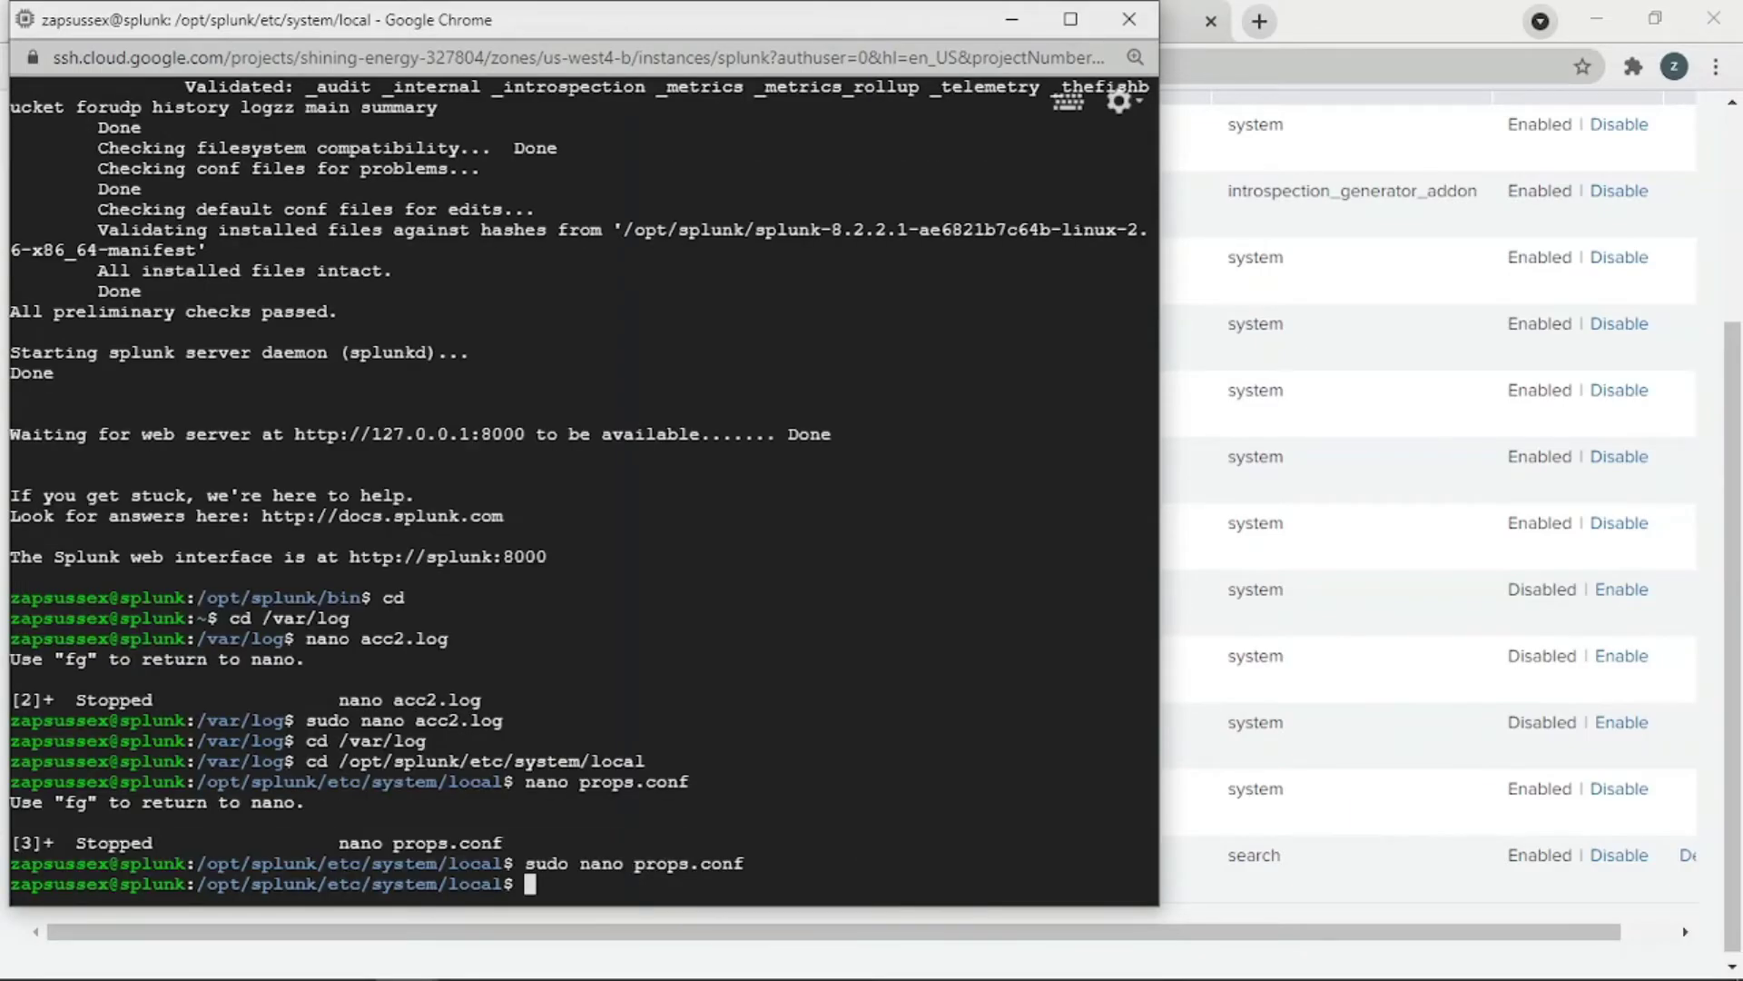
Step: Move up to /opt/splunk/bin and run sudo ./splunk restart
{"action": "type", "text": "cd .."}
{"action": "key", "text": "Return"}
{"action": "type", "text": "cd"}
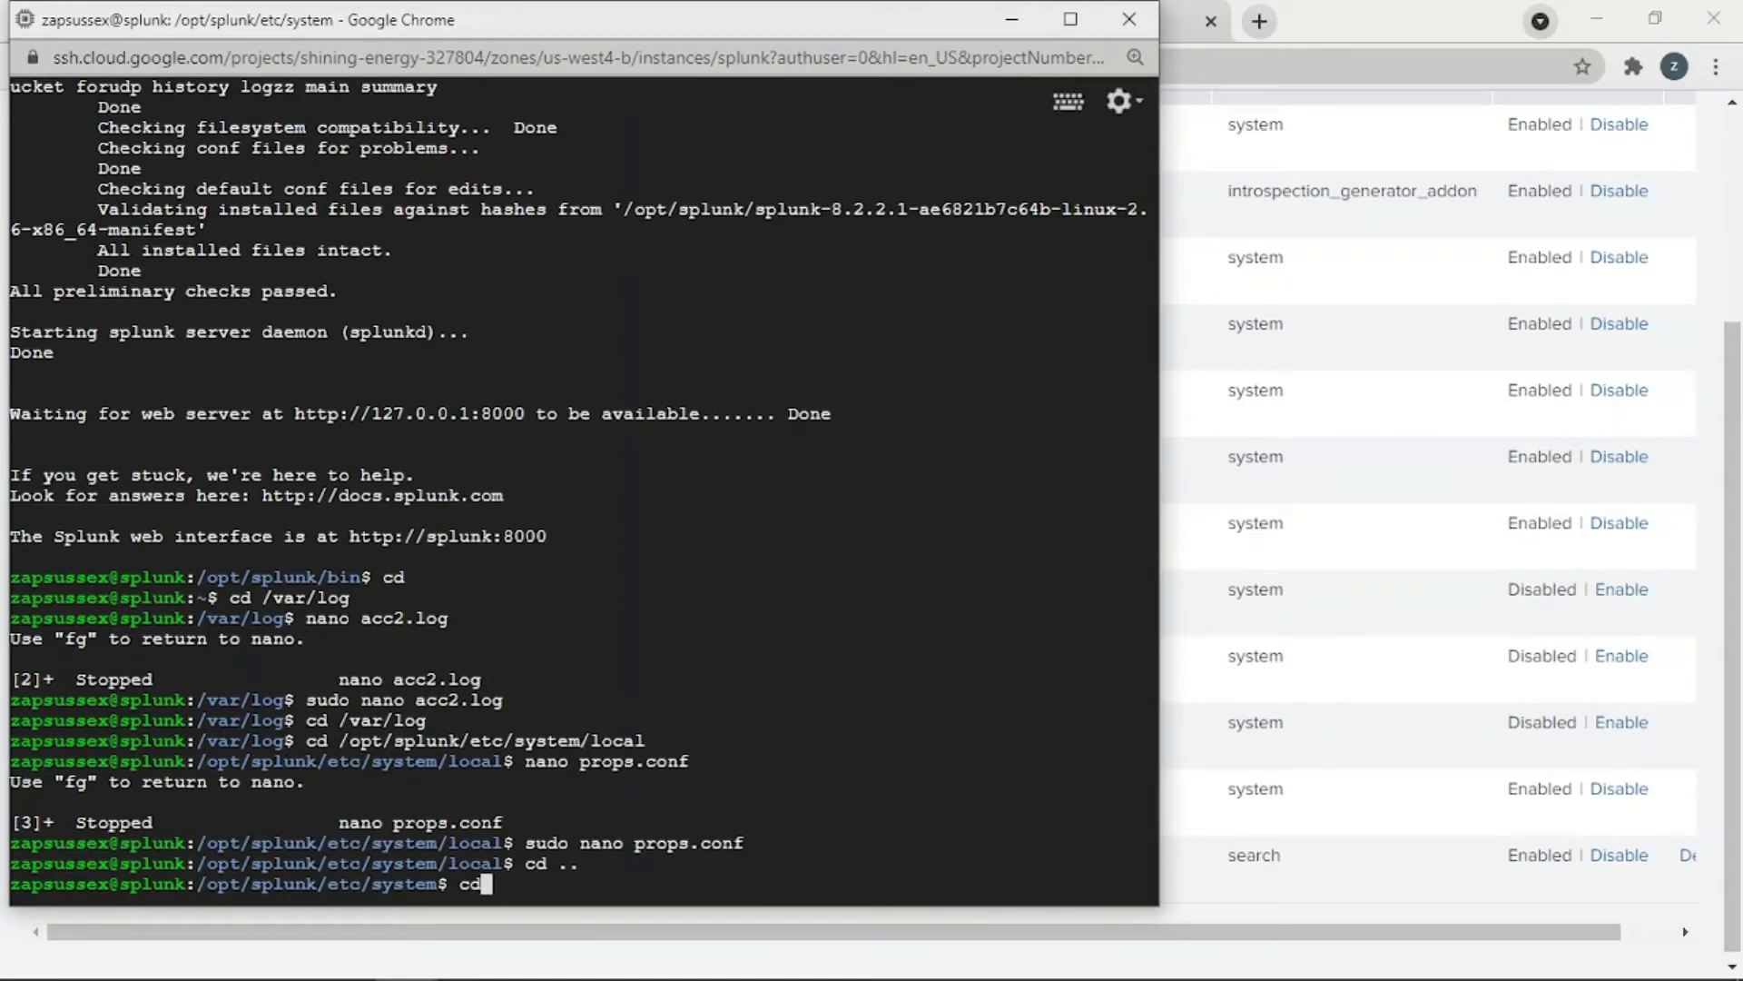
{"action": "type", "text": " .."}
{"action": "key", "text": "Return"}
{"action": "type", "text": "cd .."}
{"action": "key", "text": "Return"}
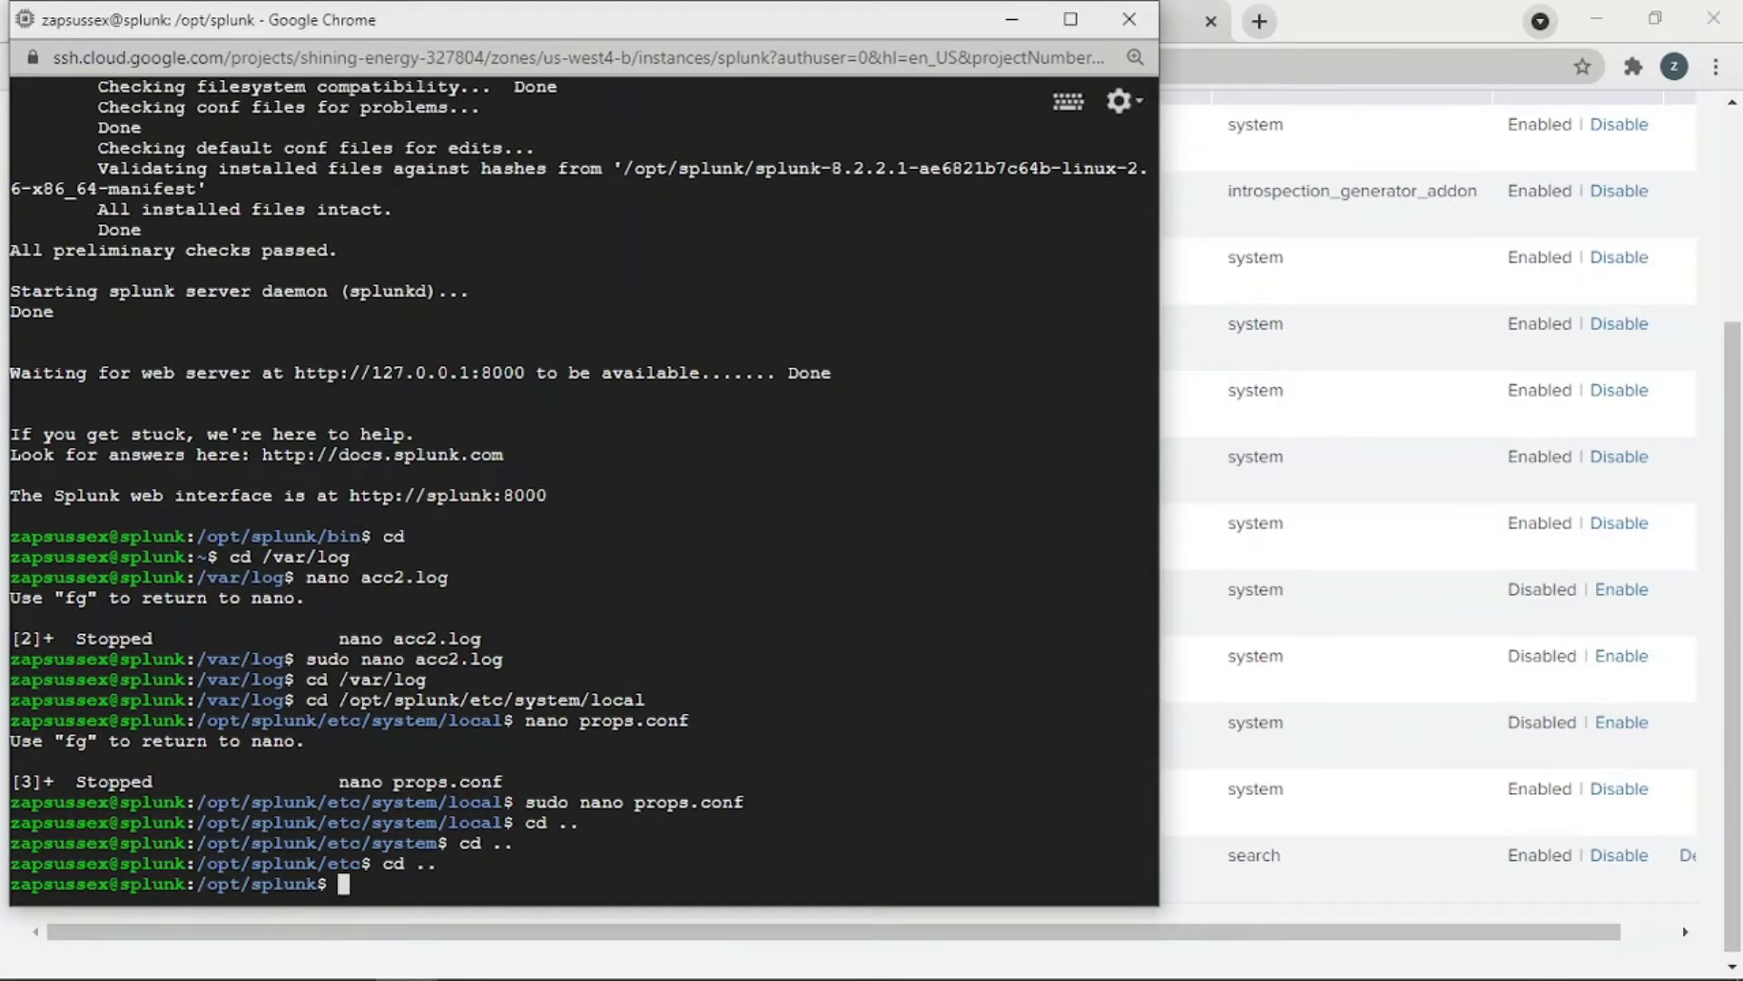
{"action": "type", "text": "cd nin"}
{"action": "key", "text": "BackSpace"}
{"action": "key", "text": "BackSpace"}
{"action": "key", "text": "BackSpace"}
{"action": "type", "text": "bin"}
{"action": "key", "text": "Return"}
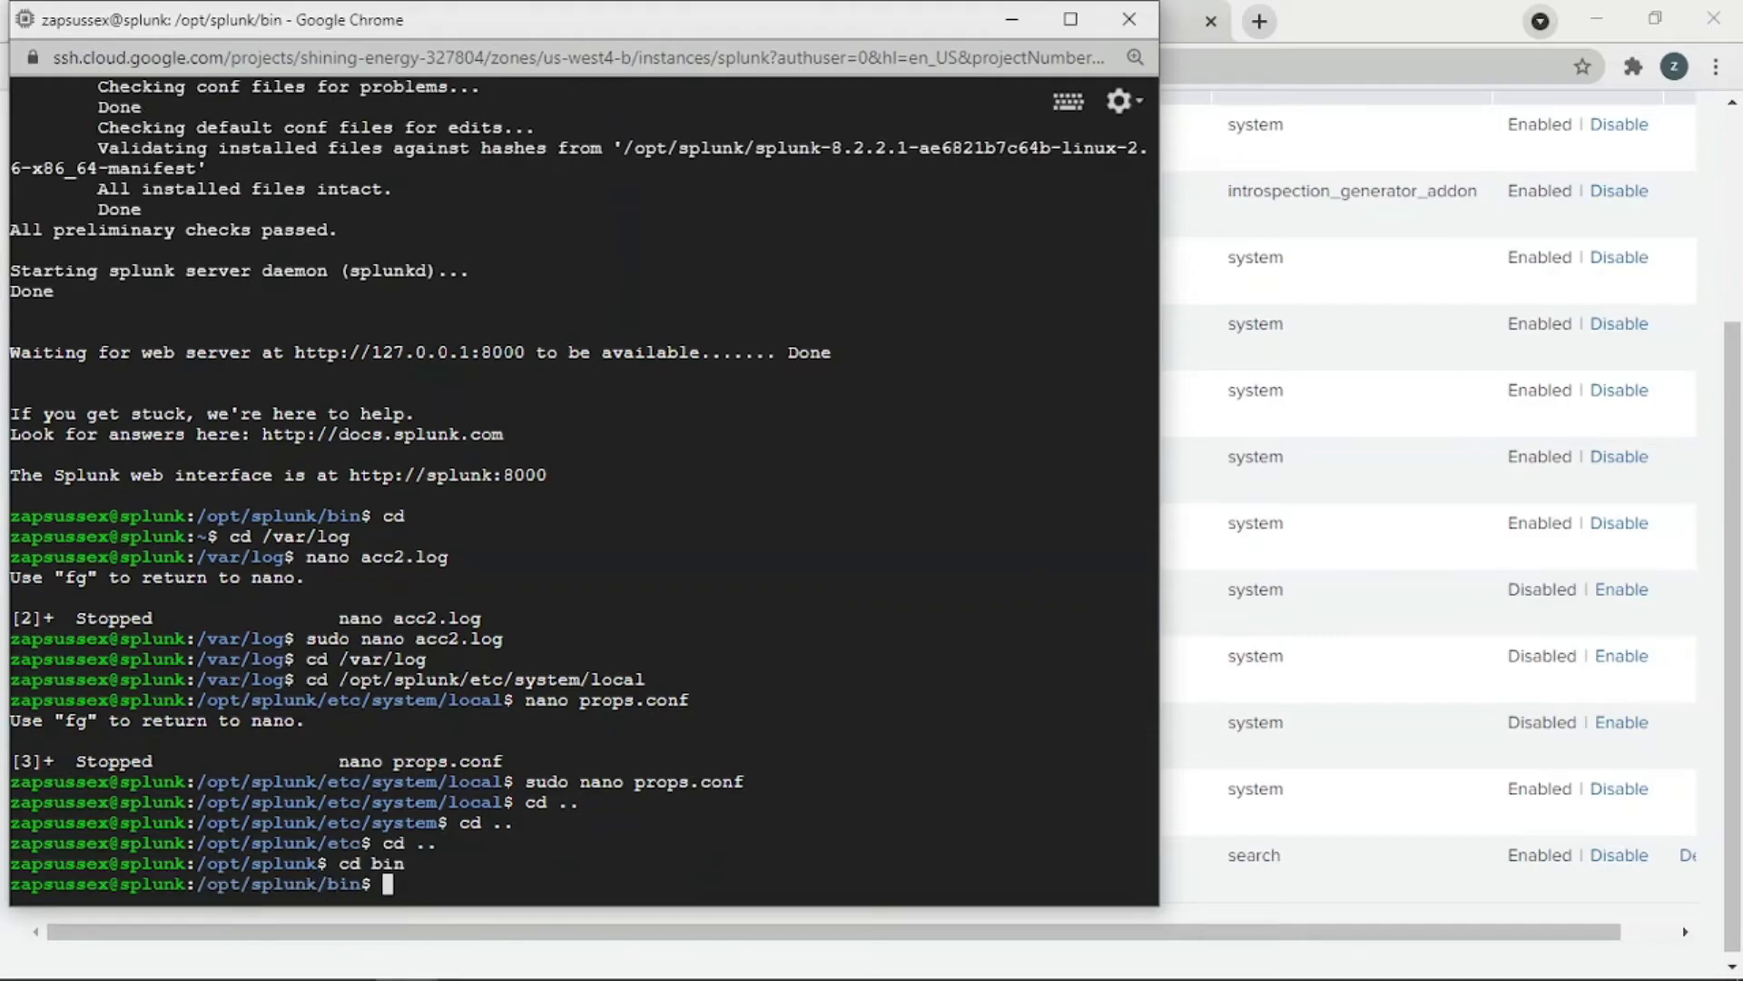
{"action": "type", "text": "sudo ./splunk r"}
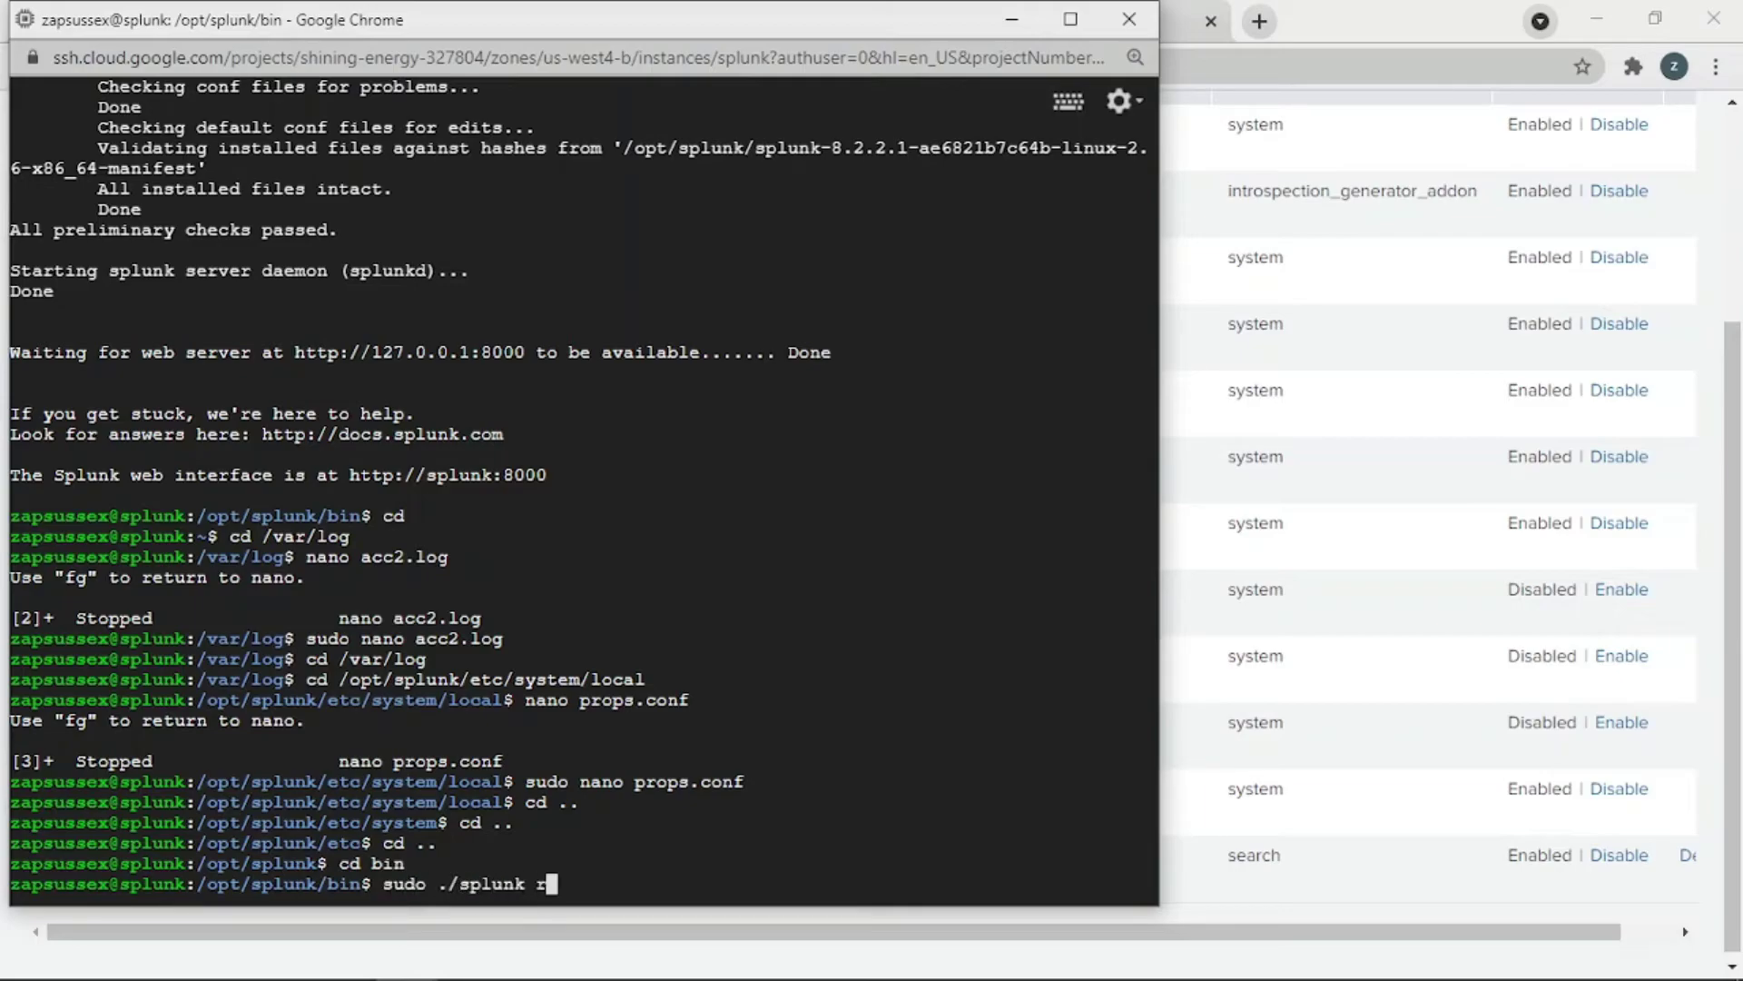
{"action": "type", "text": "estart"}
{"action": "key", "text": "Return"}
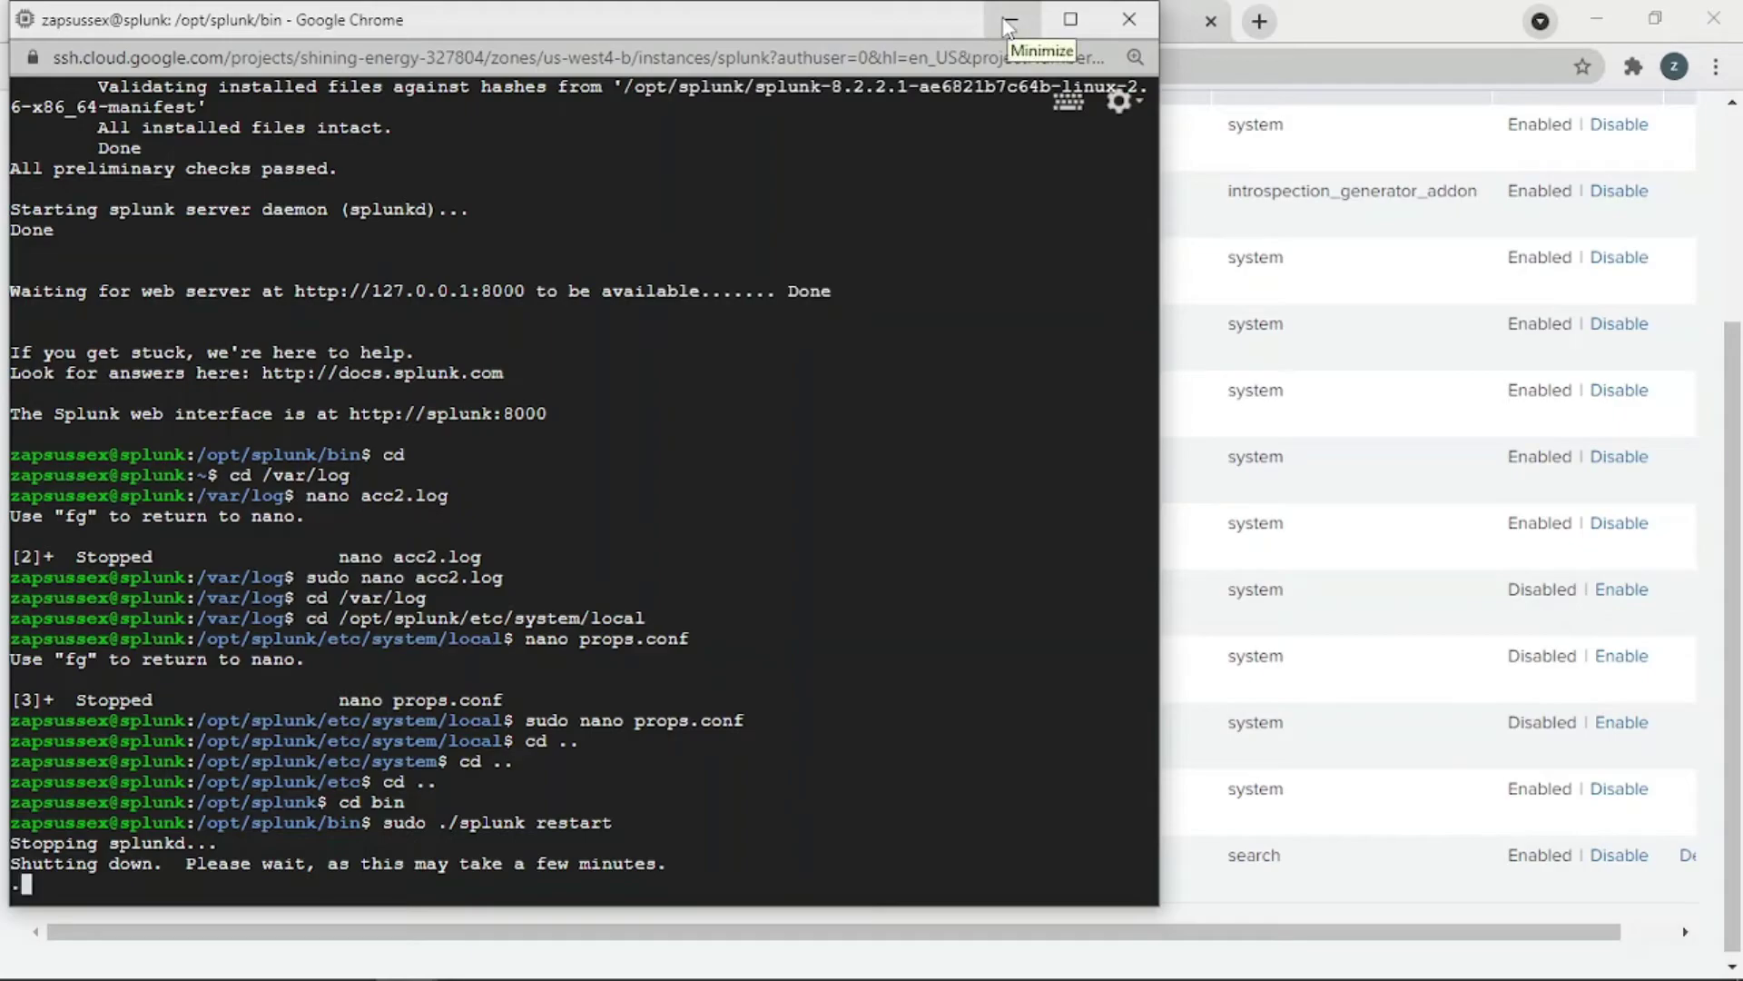
Step: Log back into Splunk as admin, decline saving the password, and start a new local file input
{"action": "left_click", "coordinate": [1013, 21]}
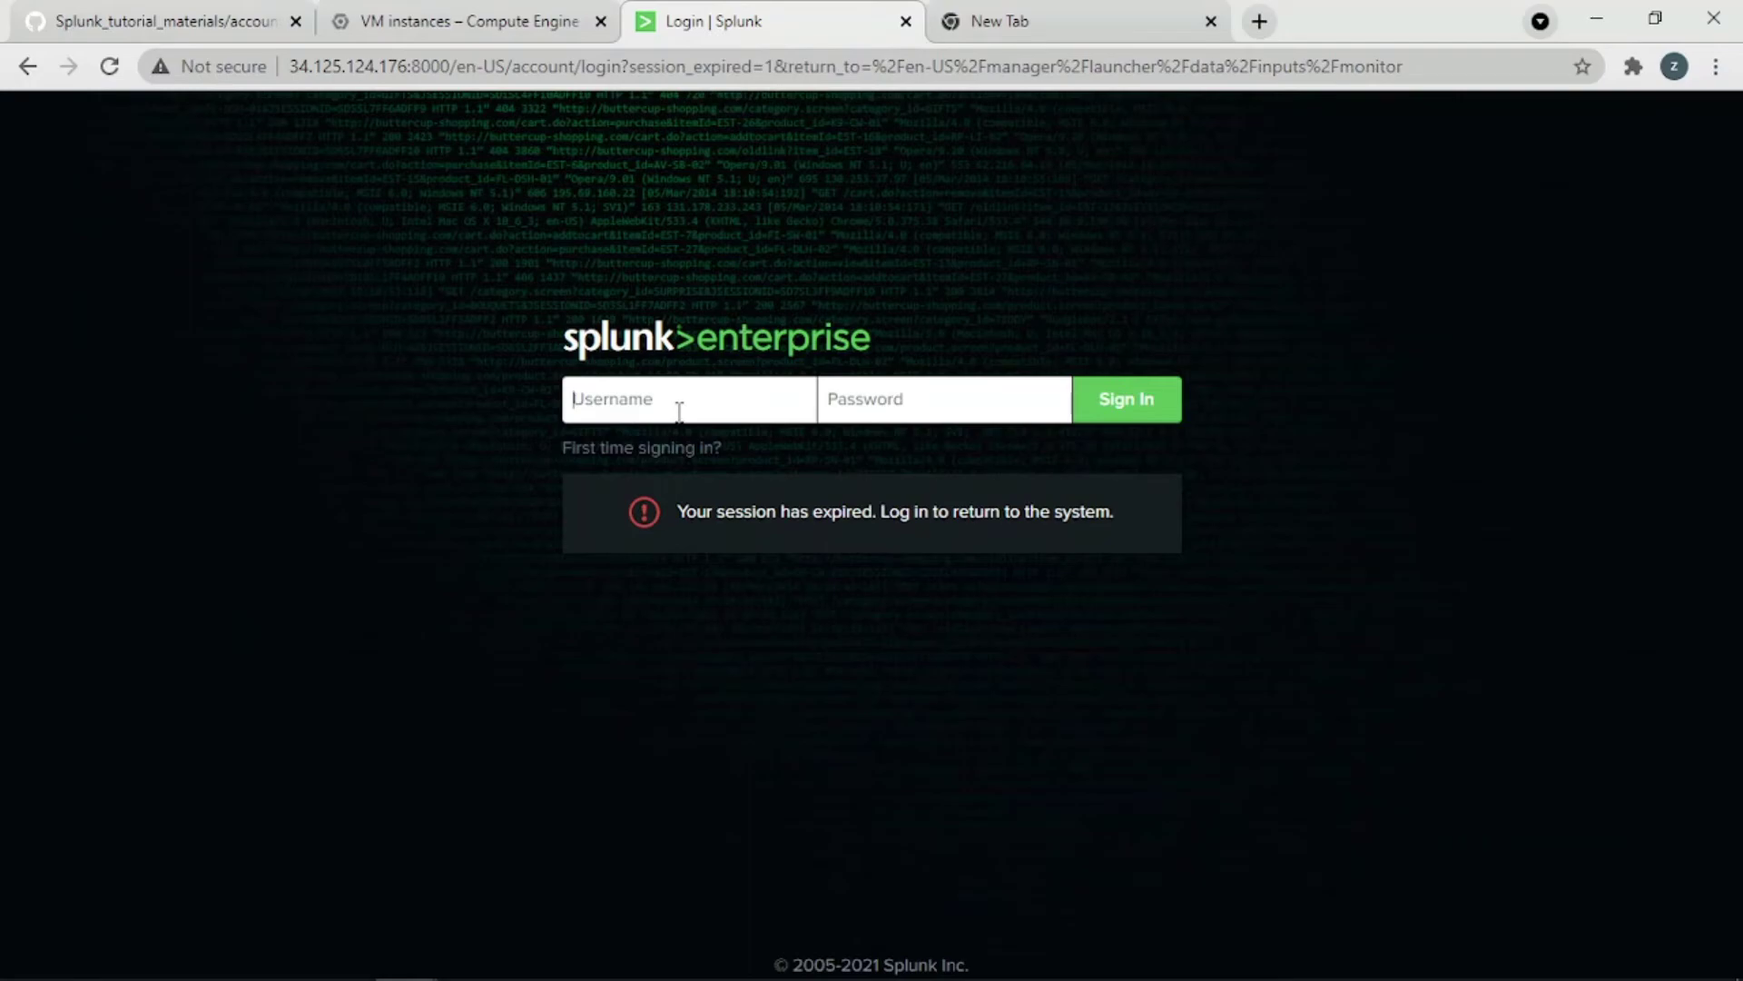
{"action": "type", "text": "admin"}
{"action": "left_click", "coordinate": [874, 395]}
{"action": "type", "text": "****"}
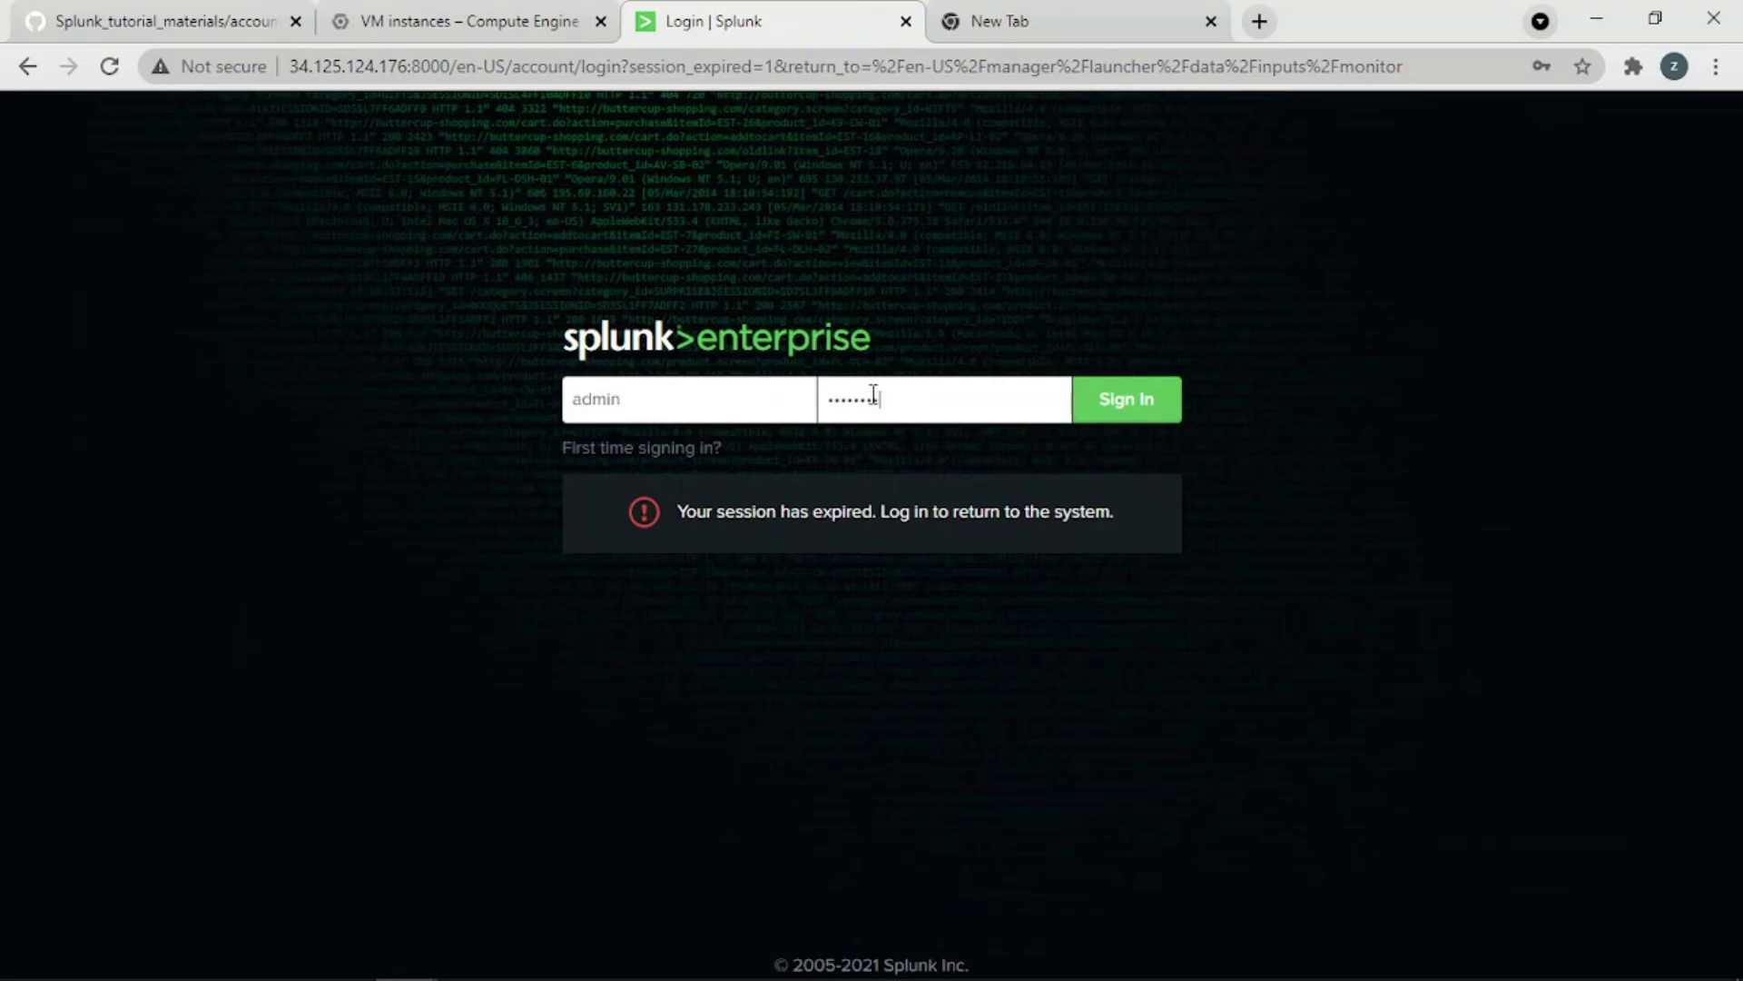
{"action": "left_click", "coordinate": [1098, 423]}
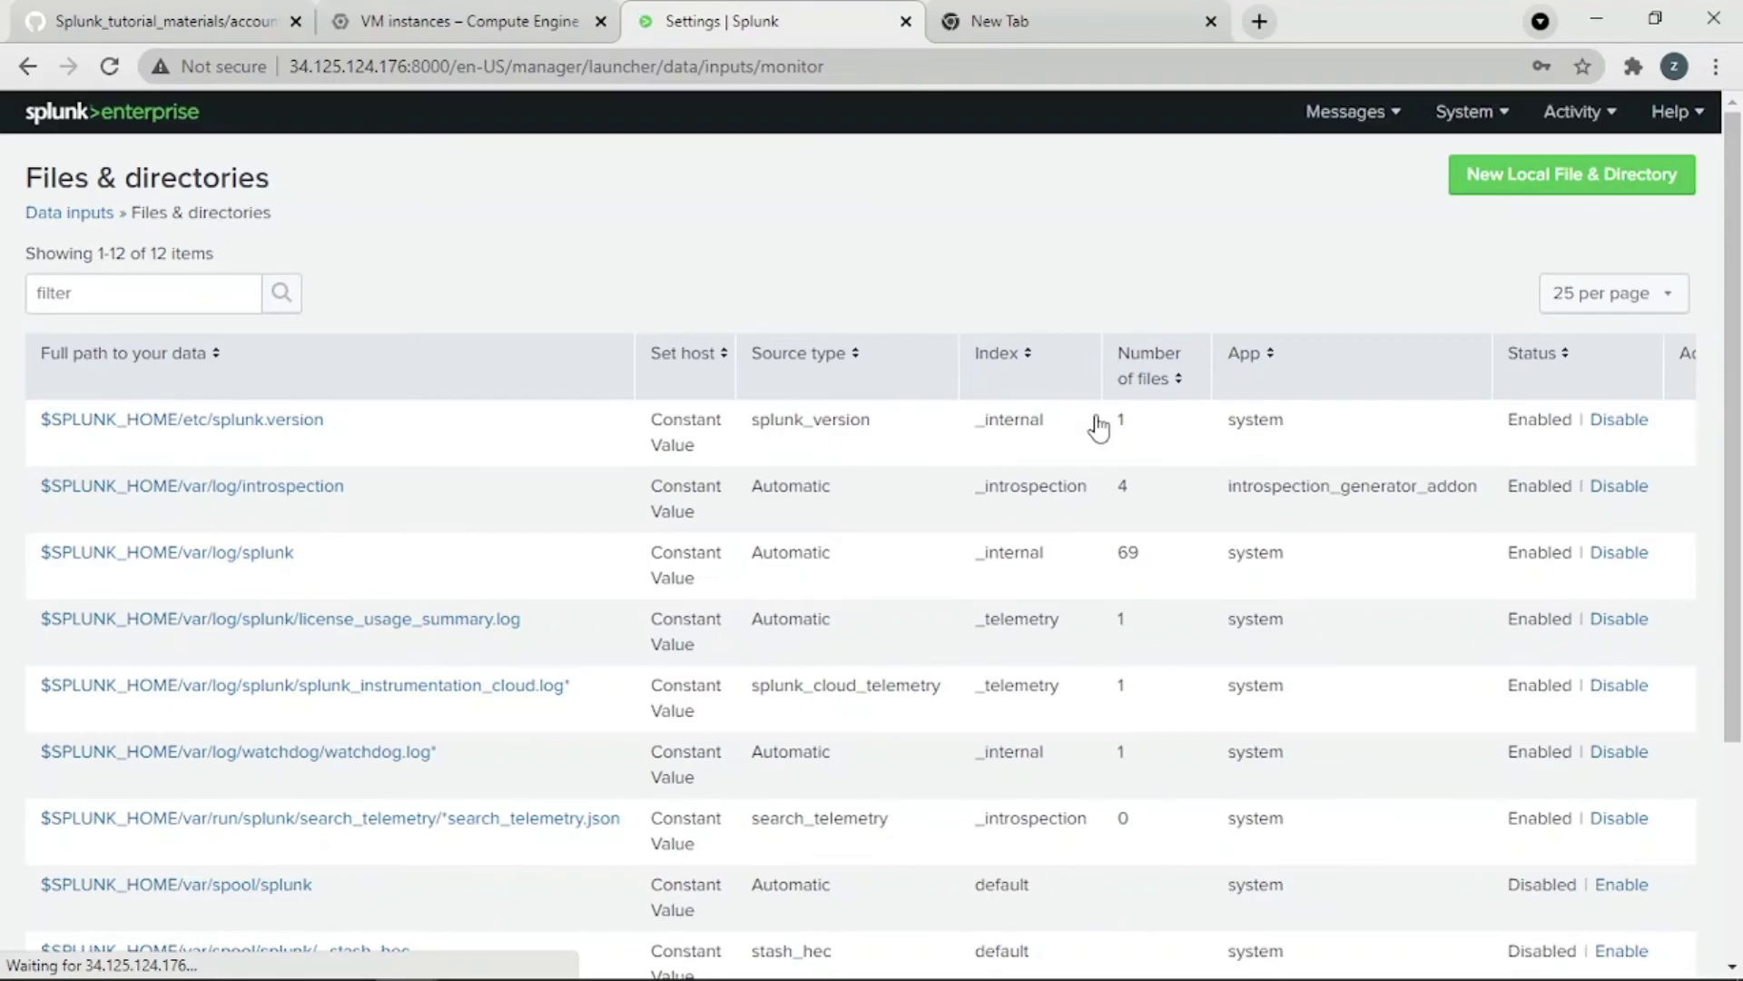
{"action": "left_click", "coordinate": [1106, 434]}
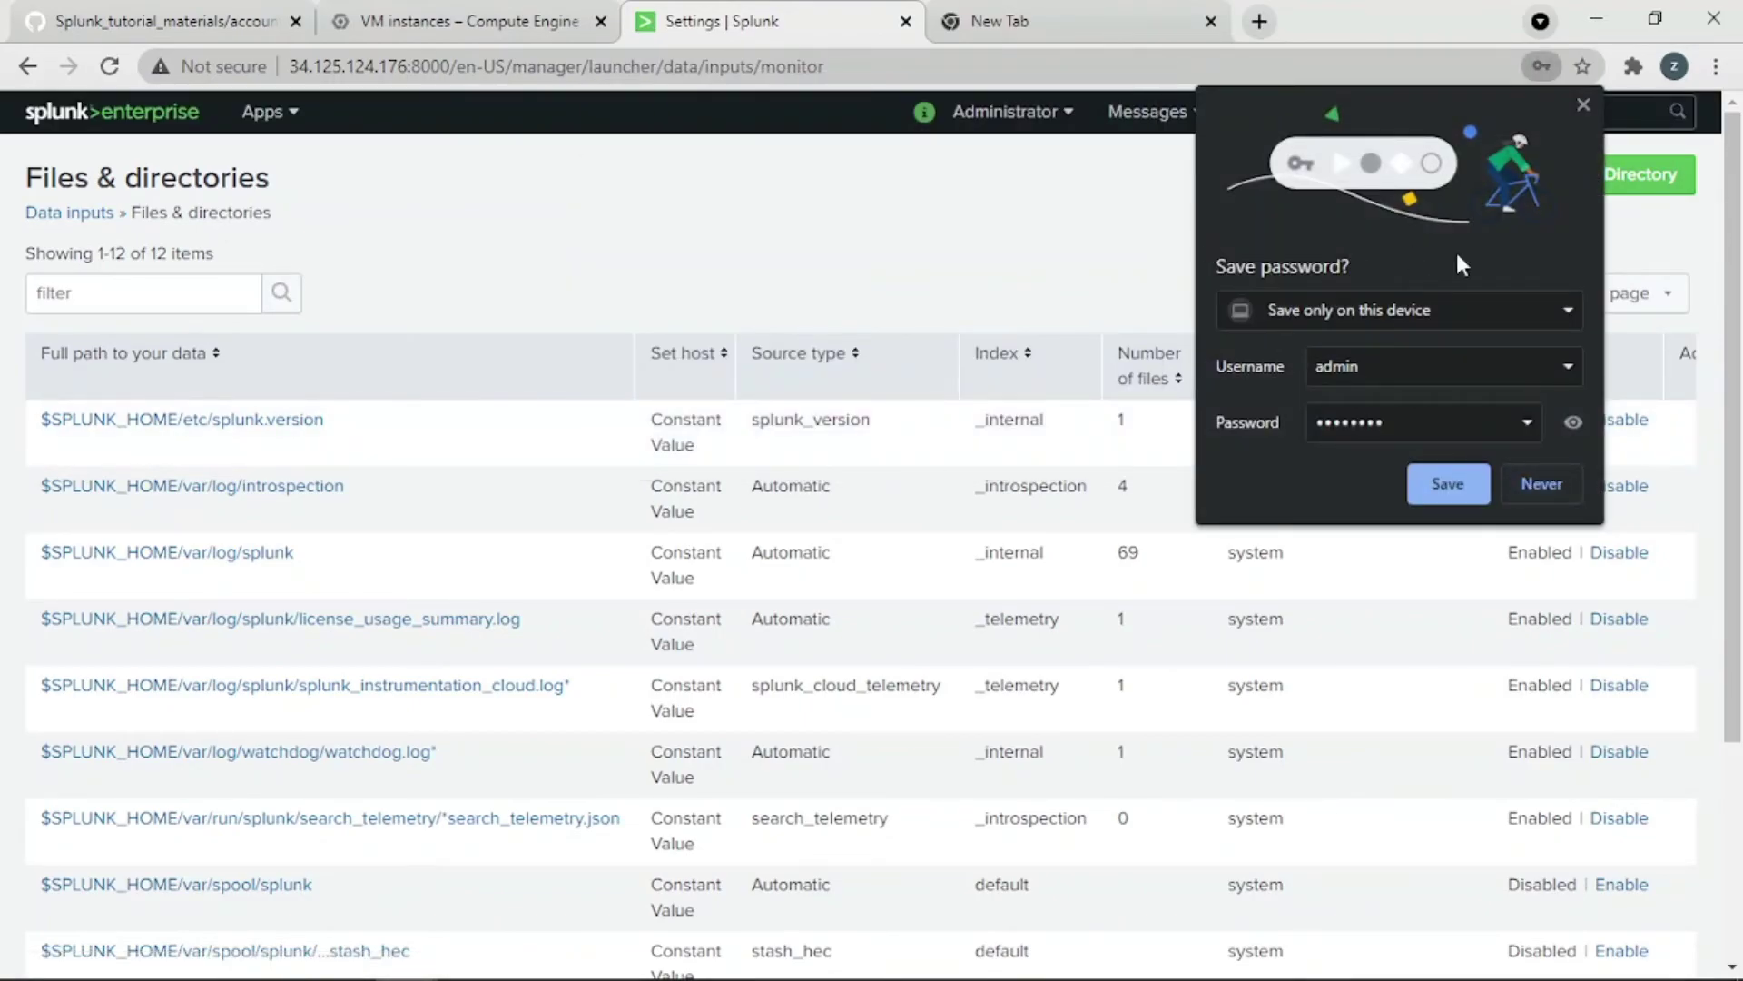
{"action": "left_click", "coordinate": [1534, 481]}
{"action": "left_click", "coordinate": [1569, 178]}
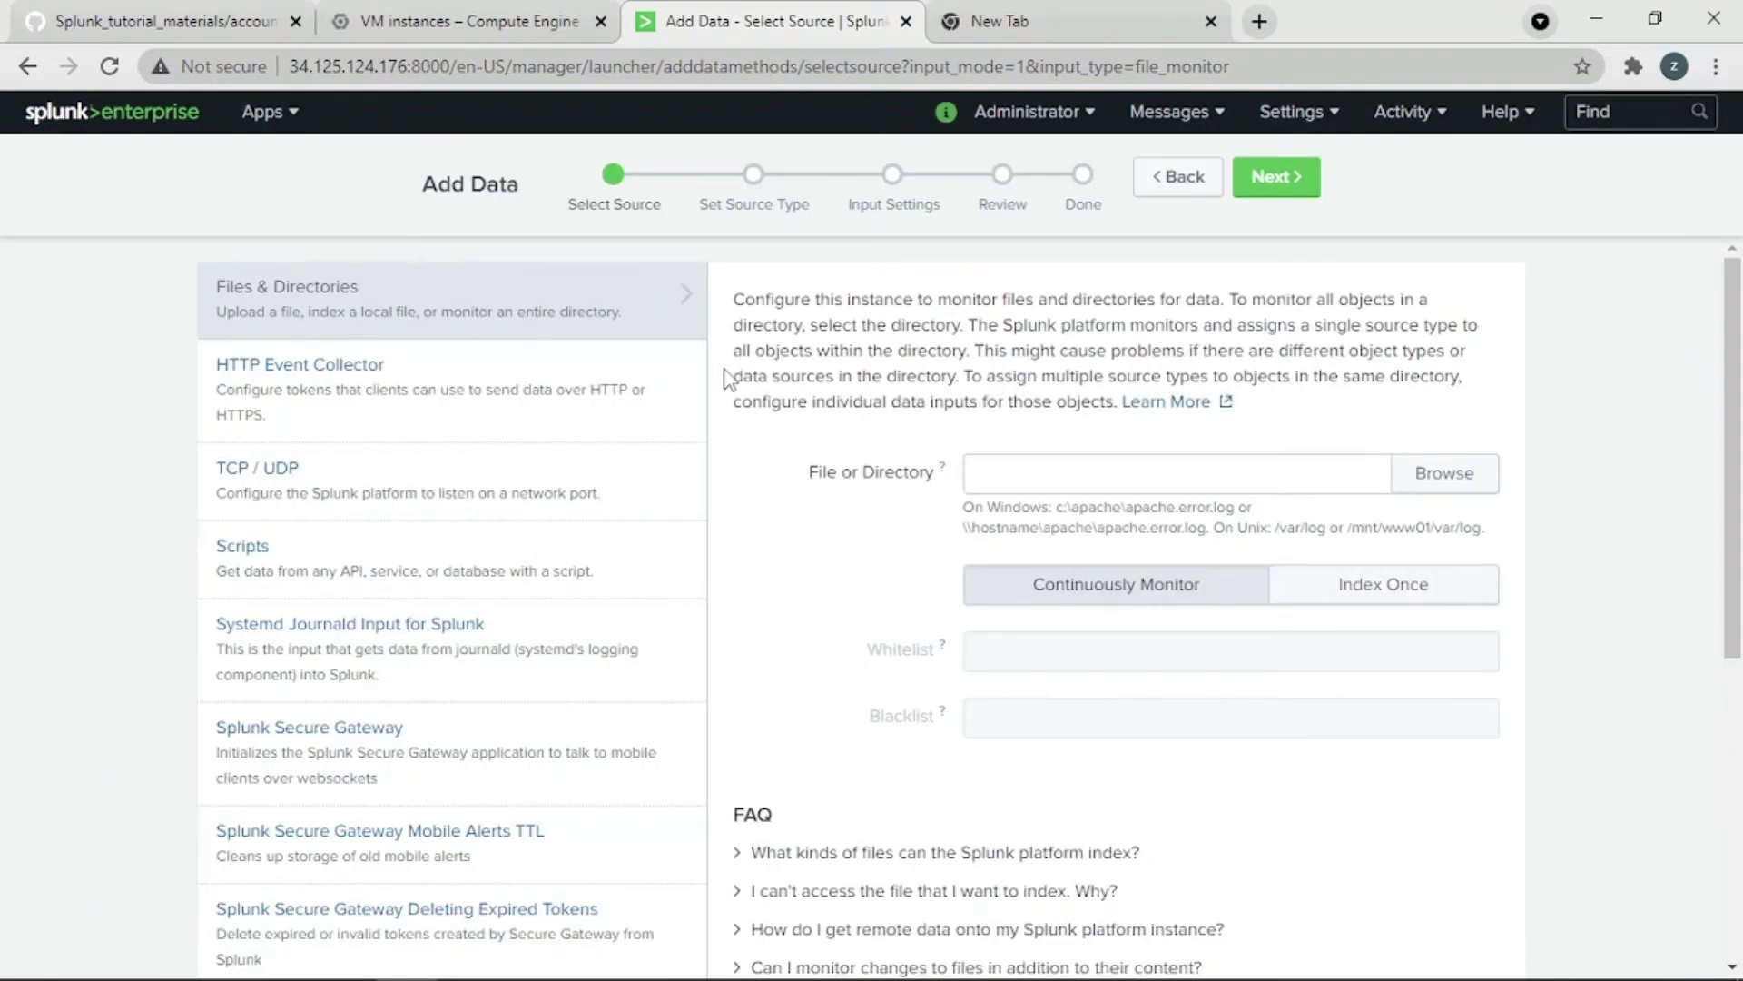
Step: Browse to /var/log/acc2.log as the monitored file and continue to source type
{"action": "left_click", "coordinate": [1460, 479]}
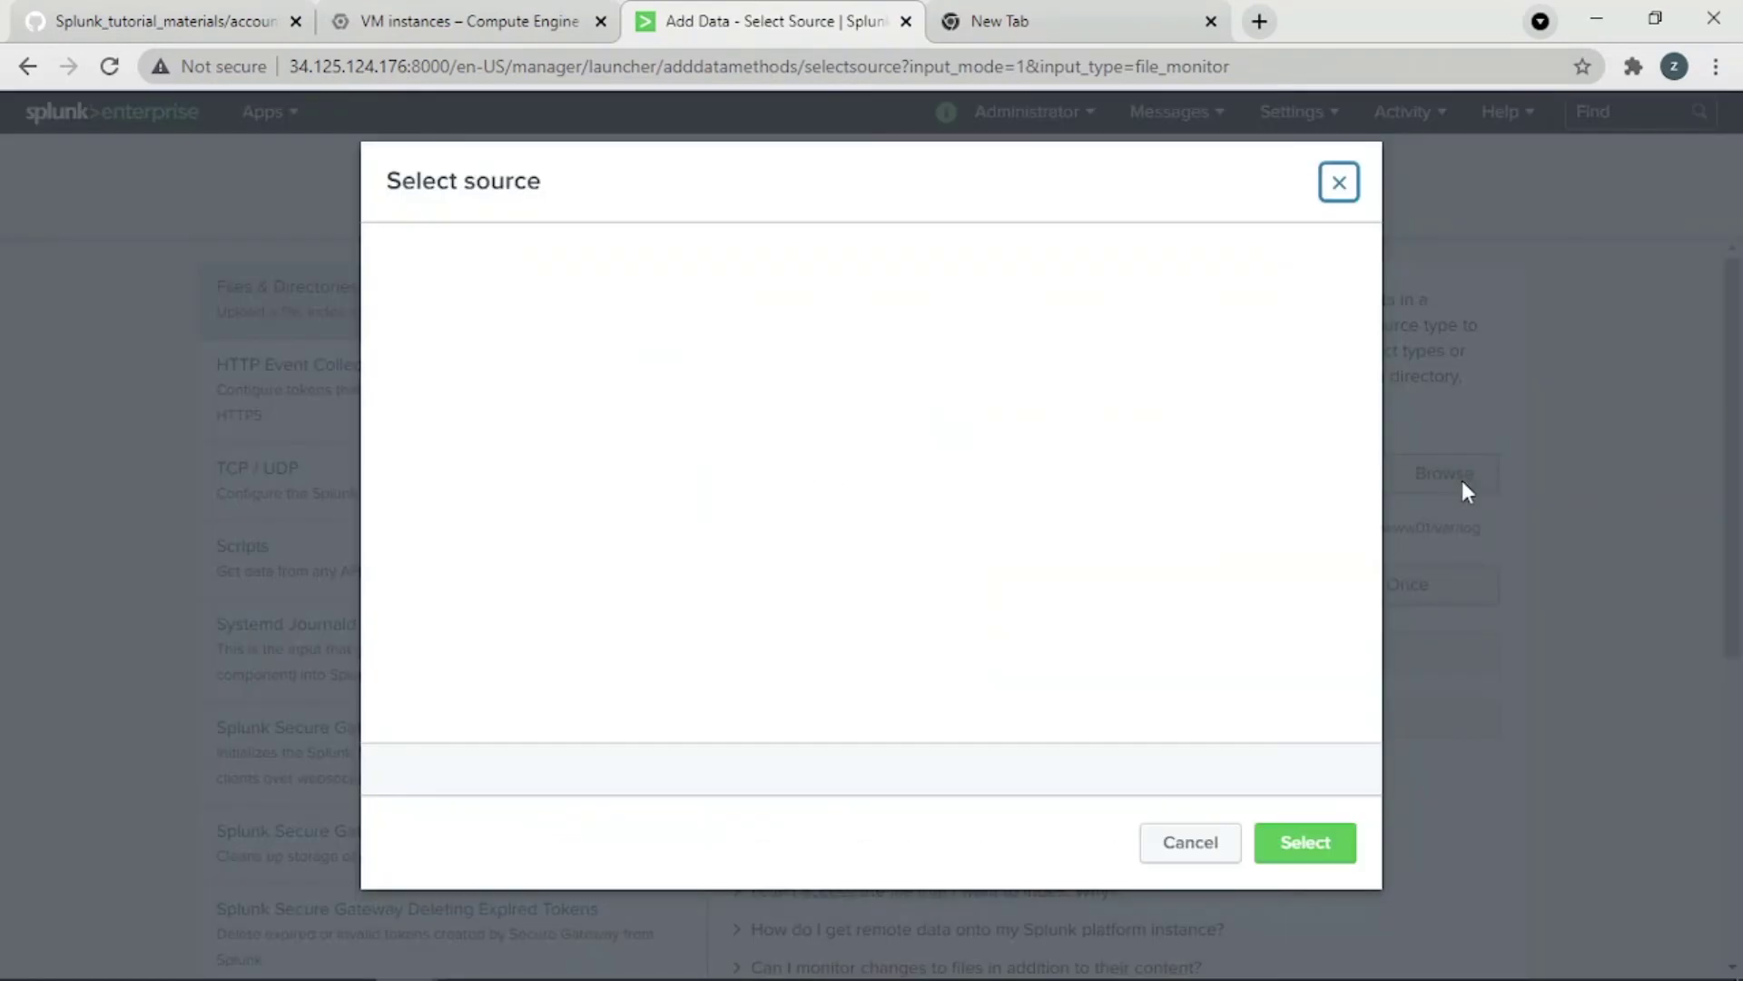
{"action": "left_click_drag", "start_coordinate": [1371, 471], "coordinate": [1393, 634]}
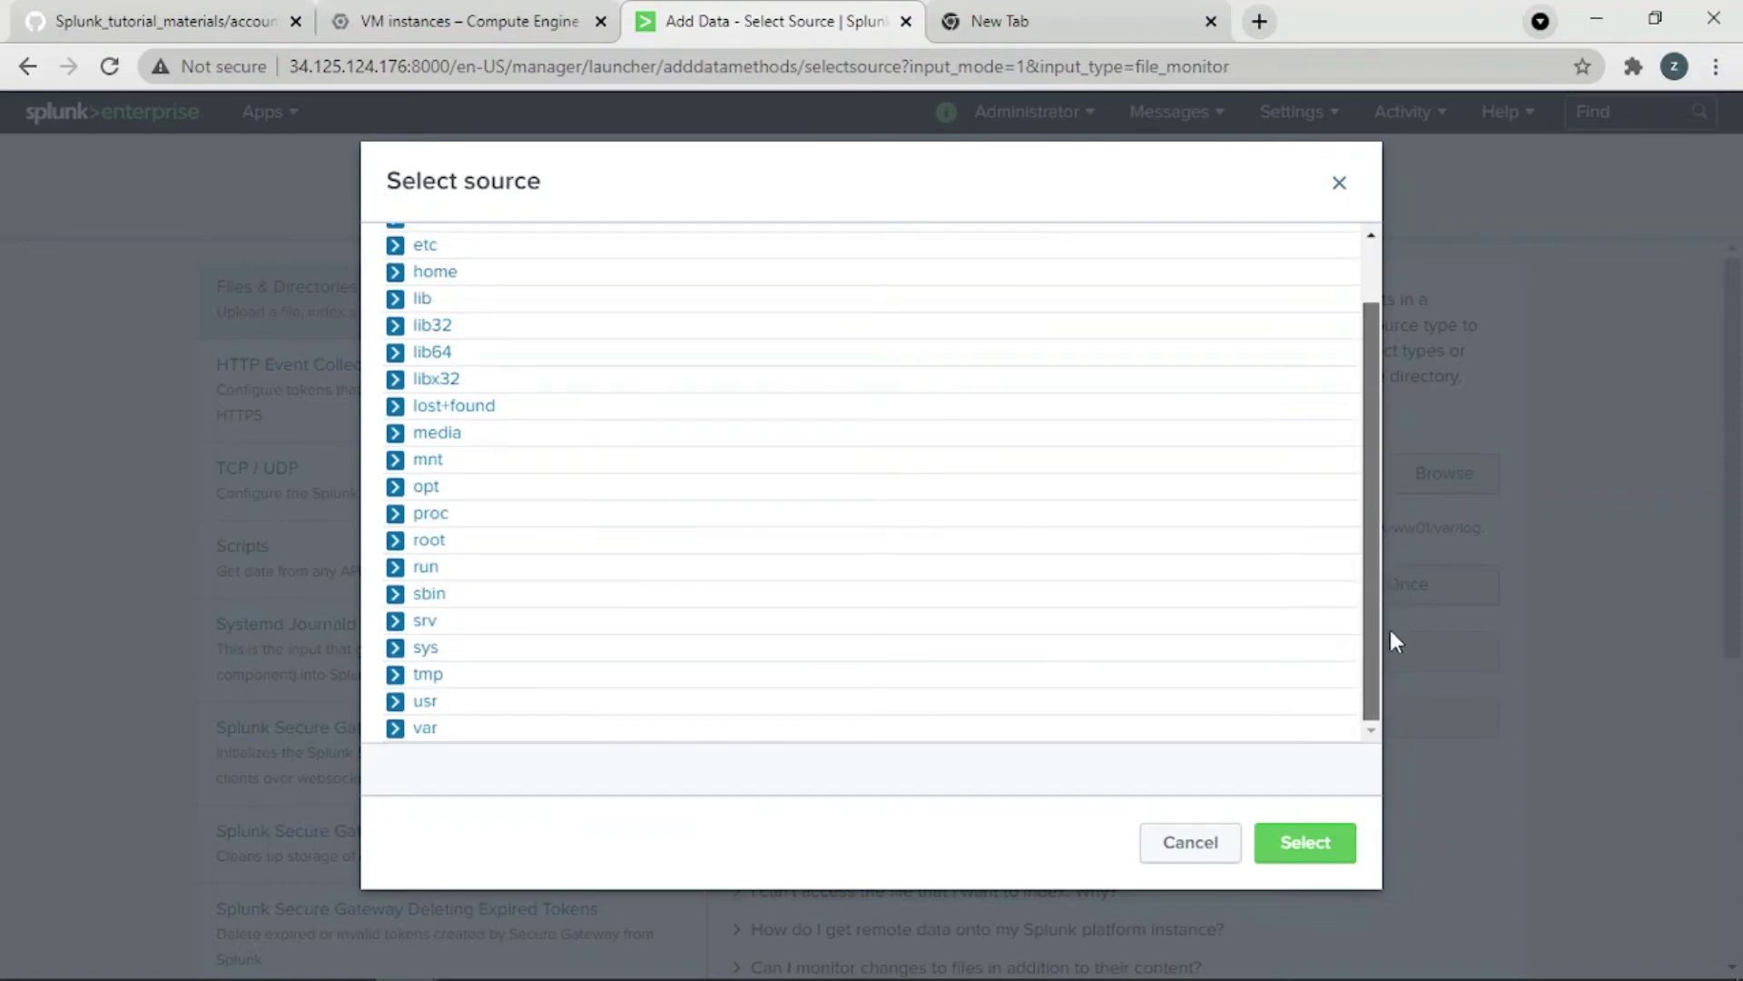
{"action": "left_click", "coordinate": [396, 729]}
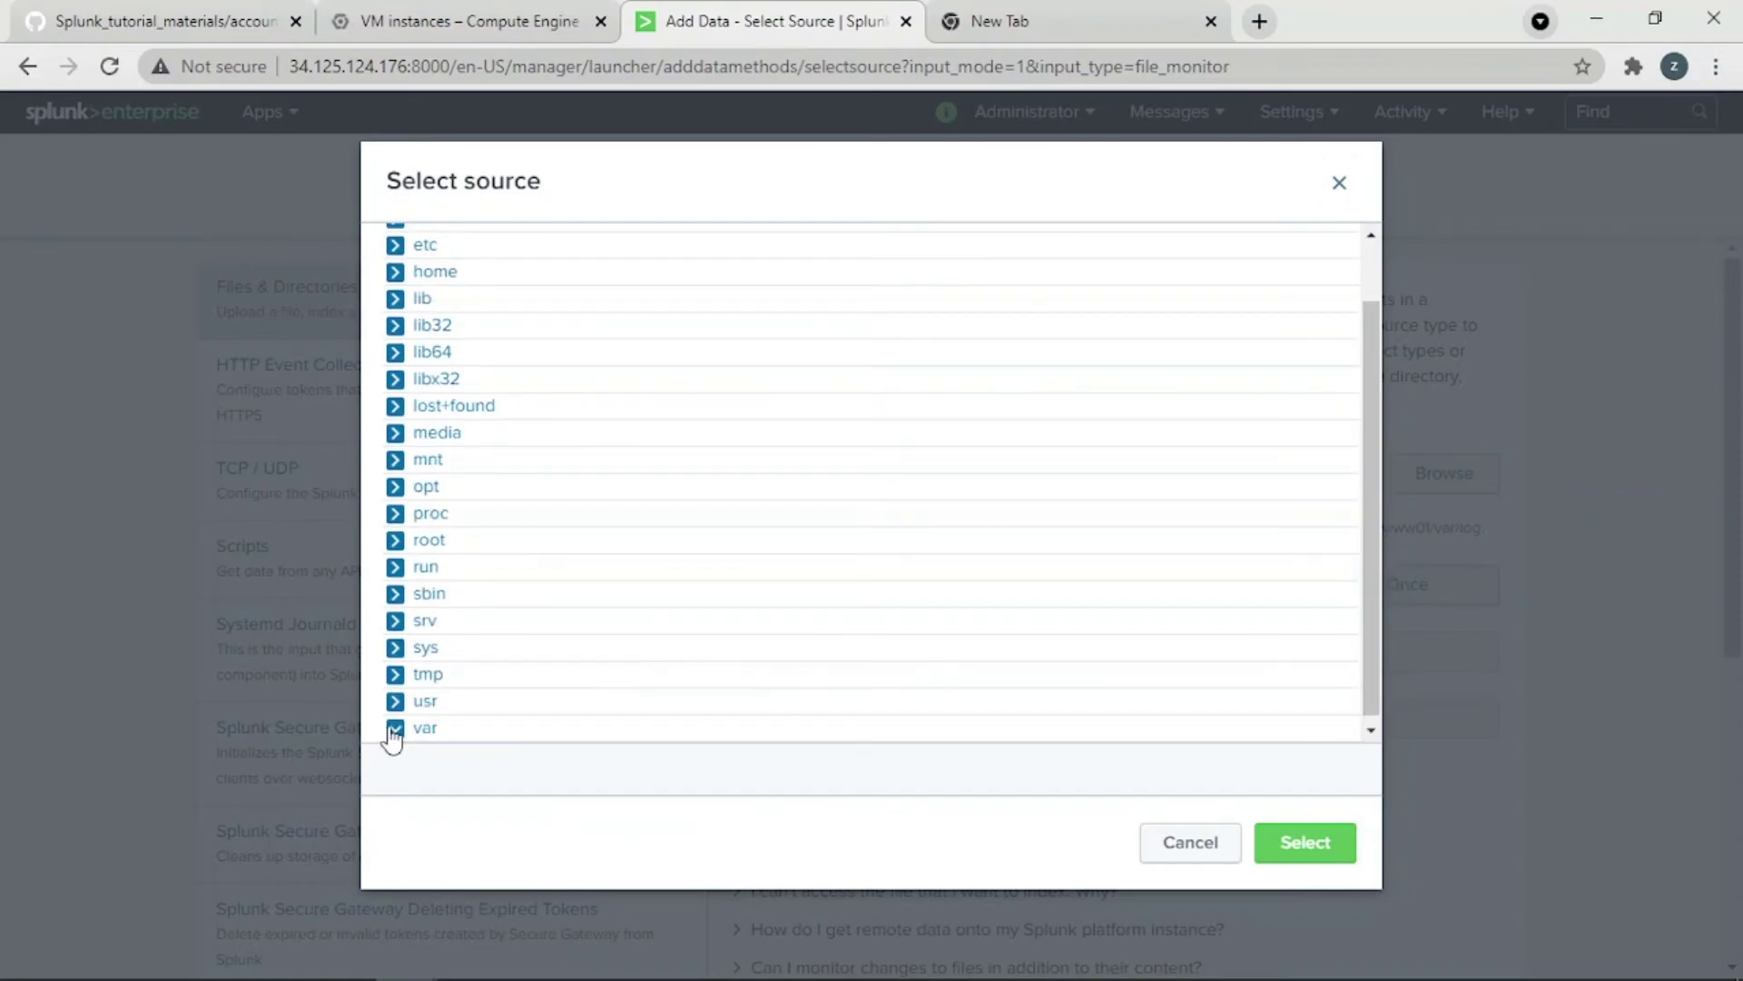
{"action": "left_click_drag", "start_coordinate": [1377, 541], "coordinate": [1396, 676]}
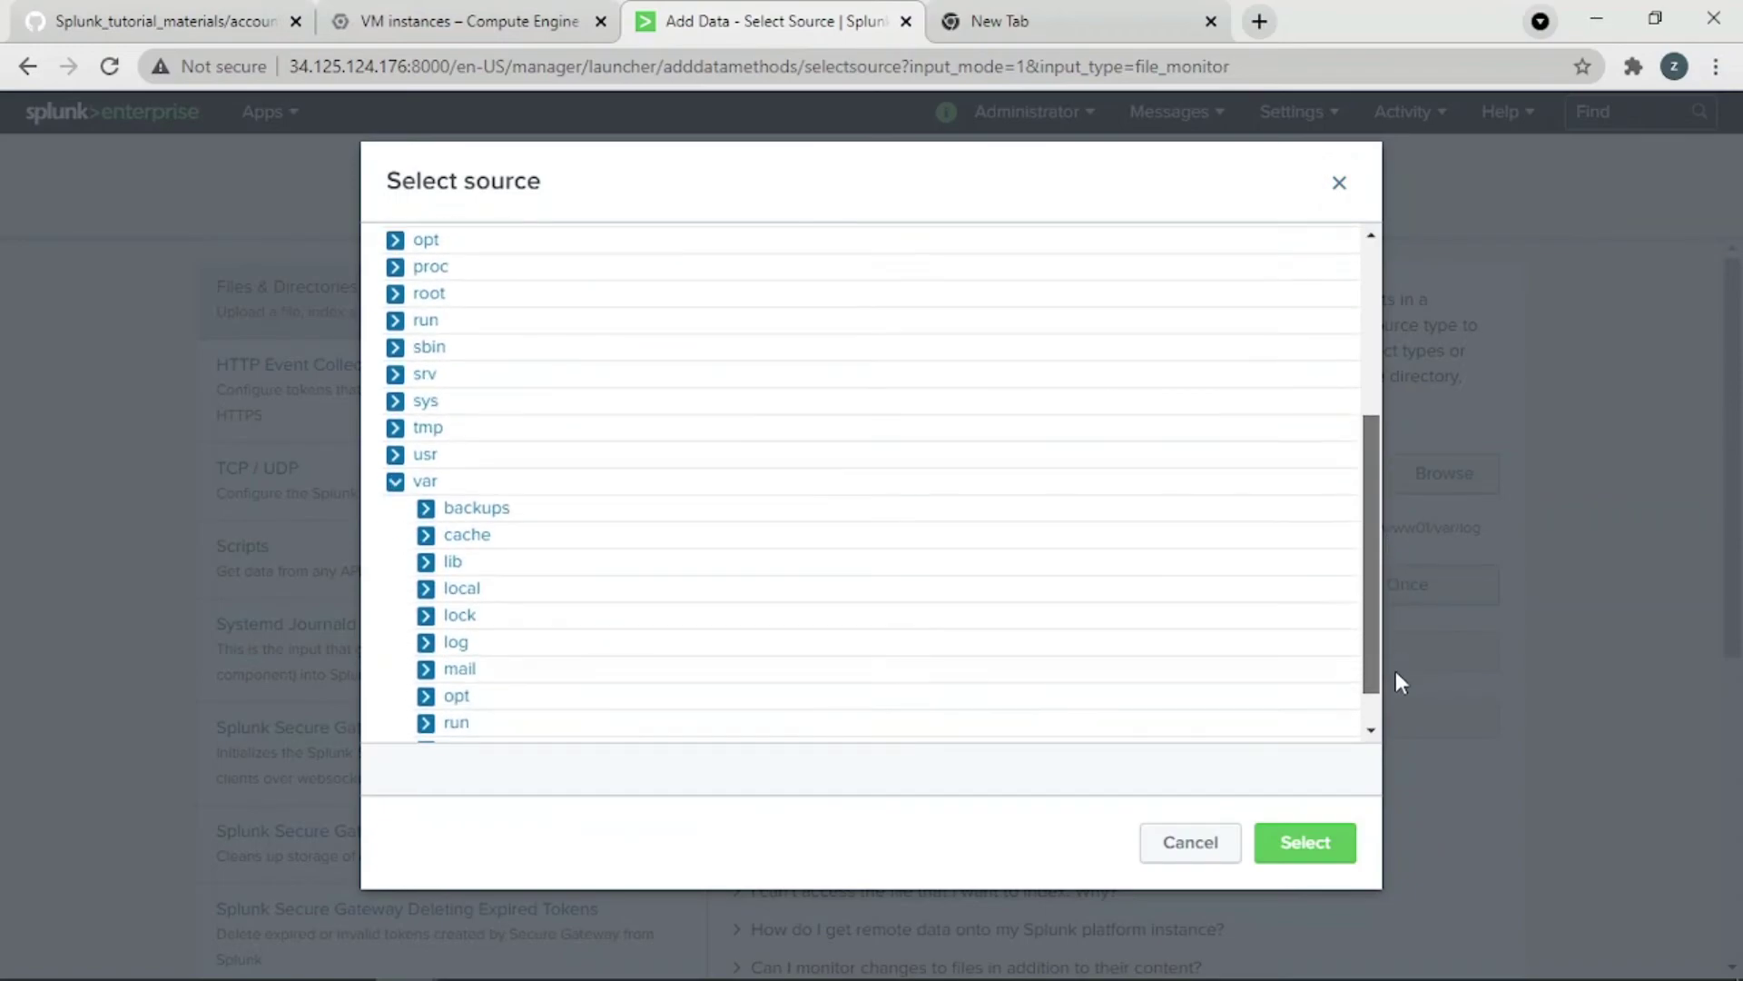
{"action": "left_click_drag", "start_coordinate": [1378, 602], "coordinate": [1384, 676]}
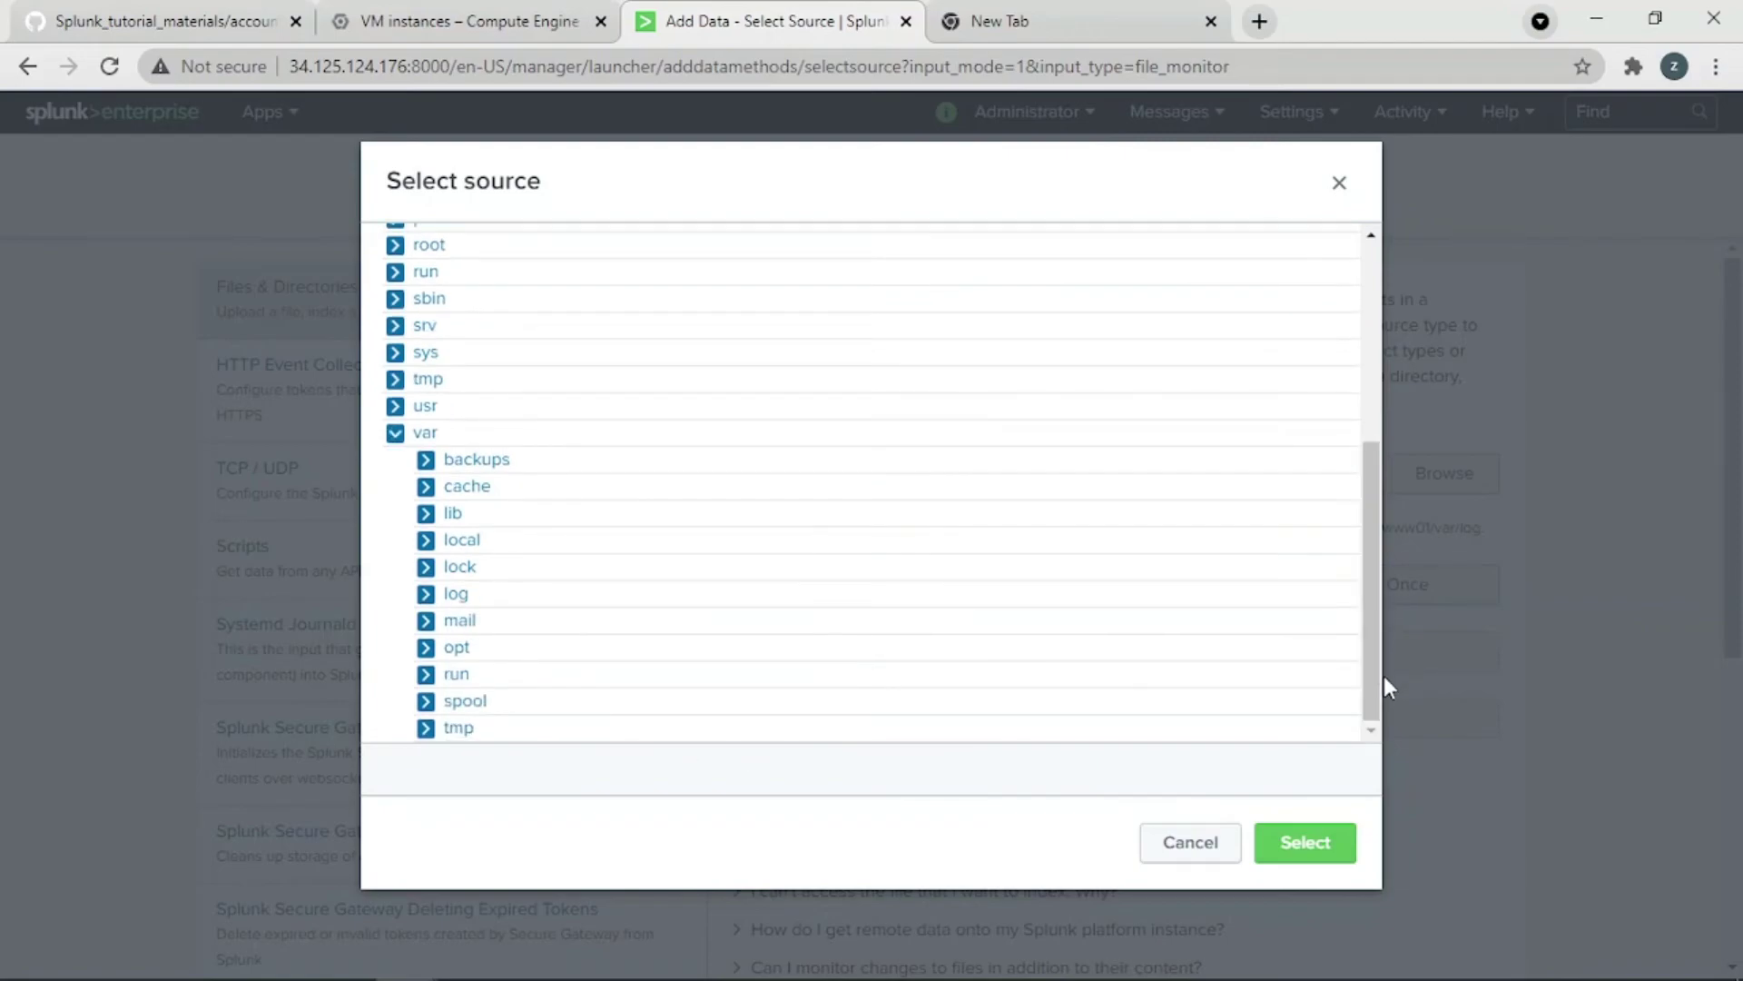
{"action": "left_click", "coordinate": [426, 595]}
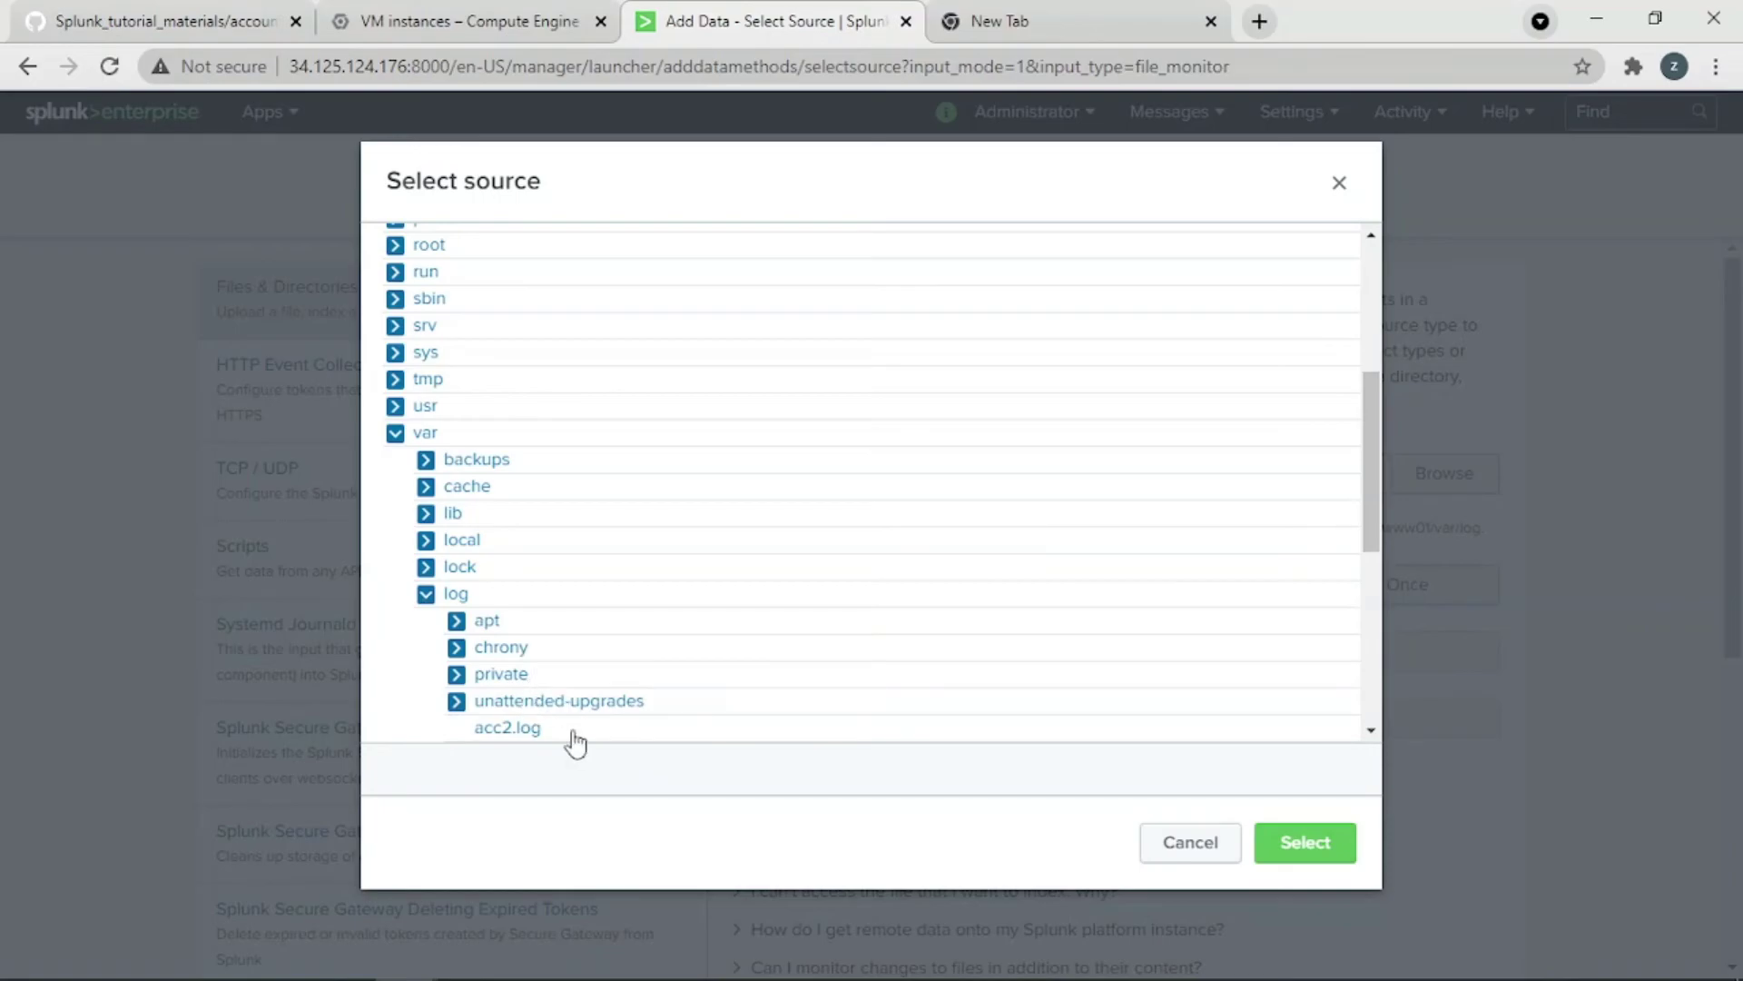
{"action": "left_click", "coordinate": [508, 729]}
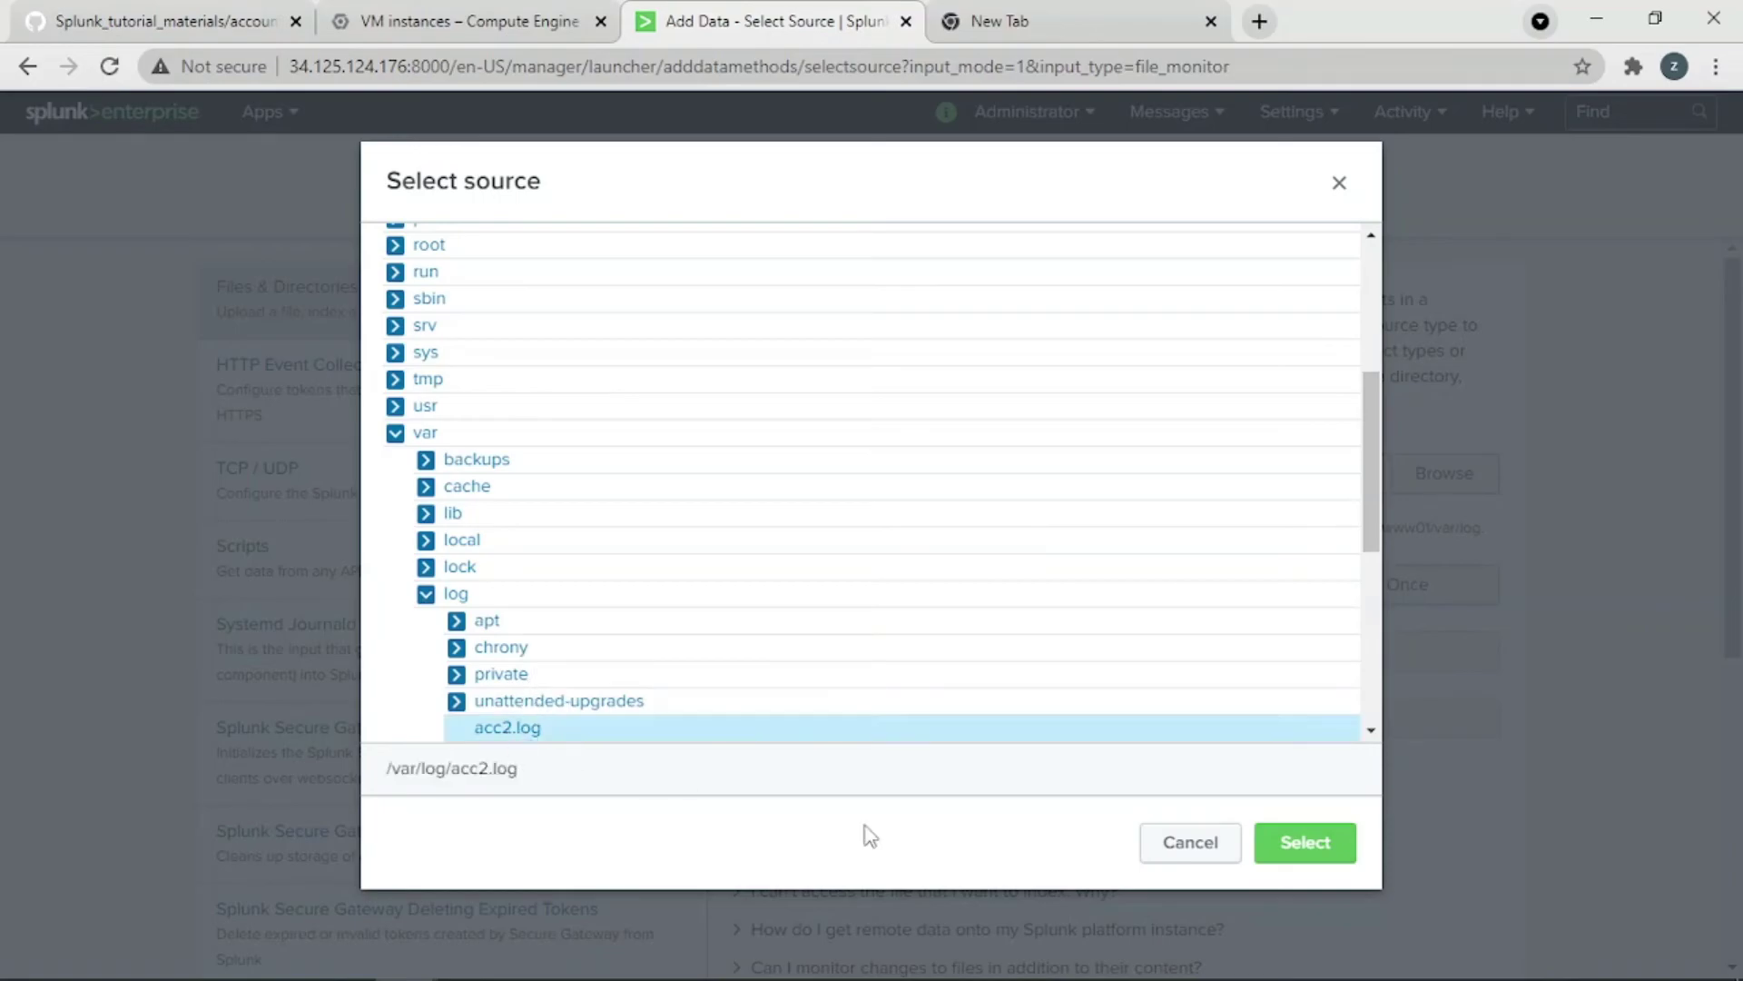
{"action": "left_click", "coordinate": [1327, 841]}
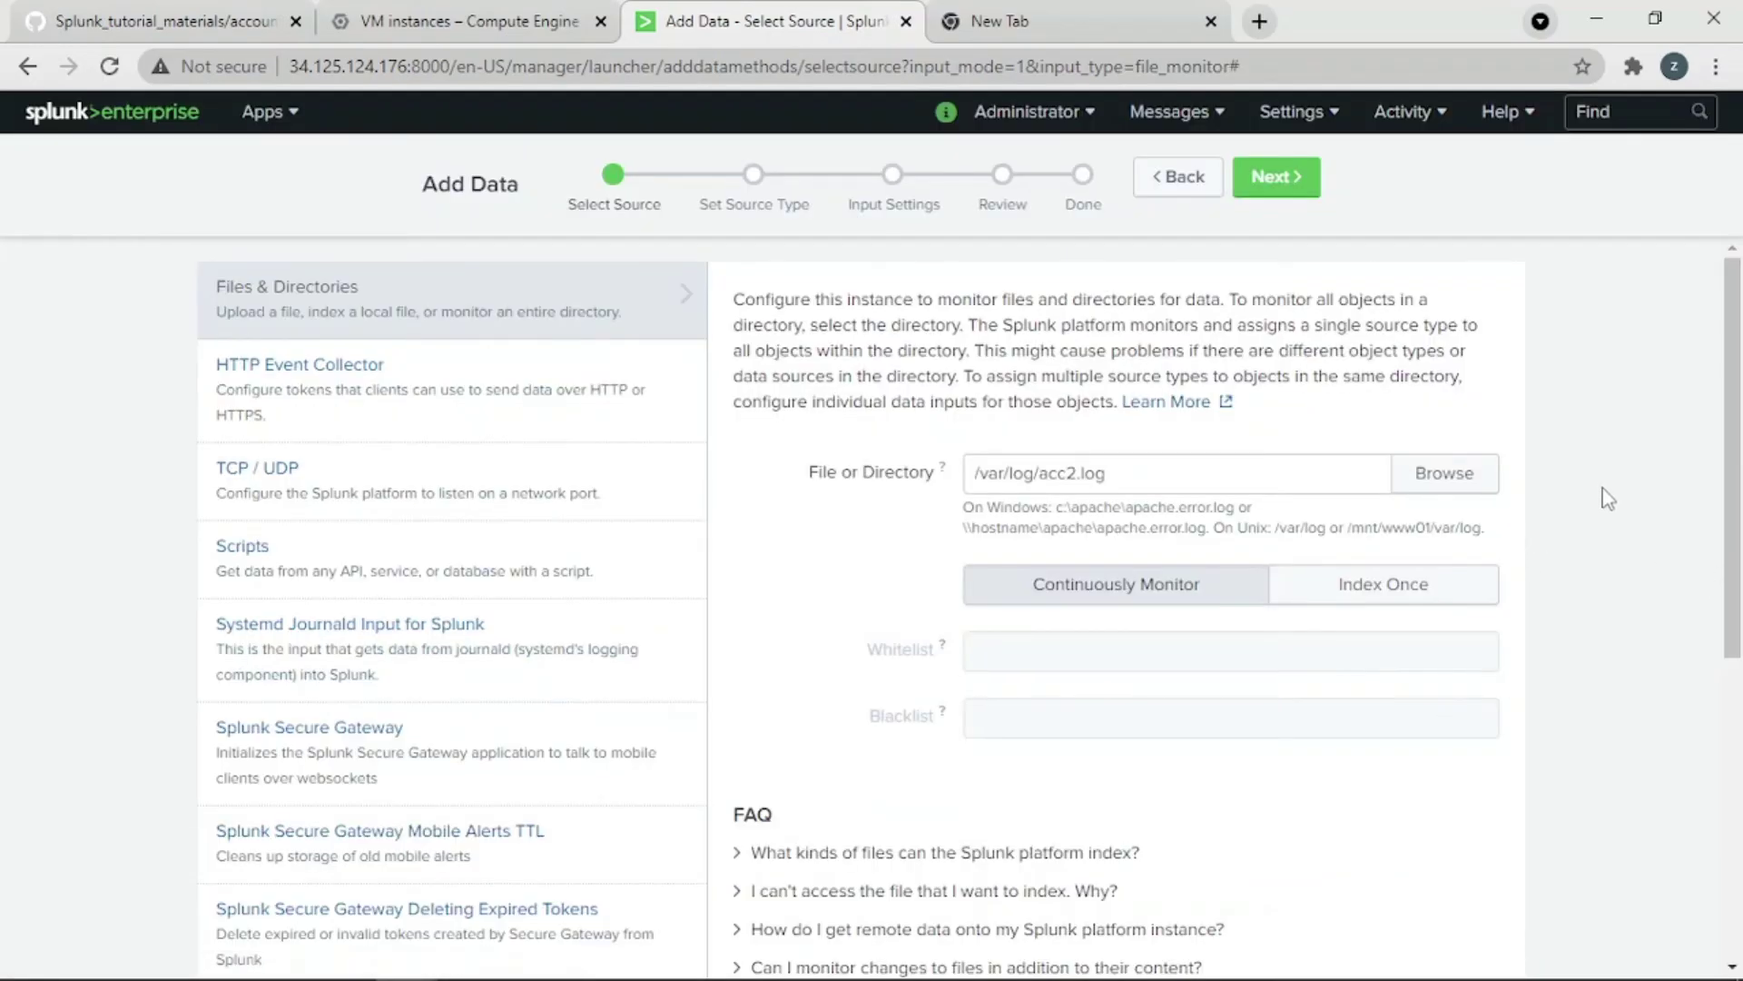
{"action": "left_click", "coordinate": [1288, 197]}
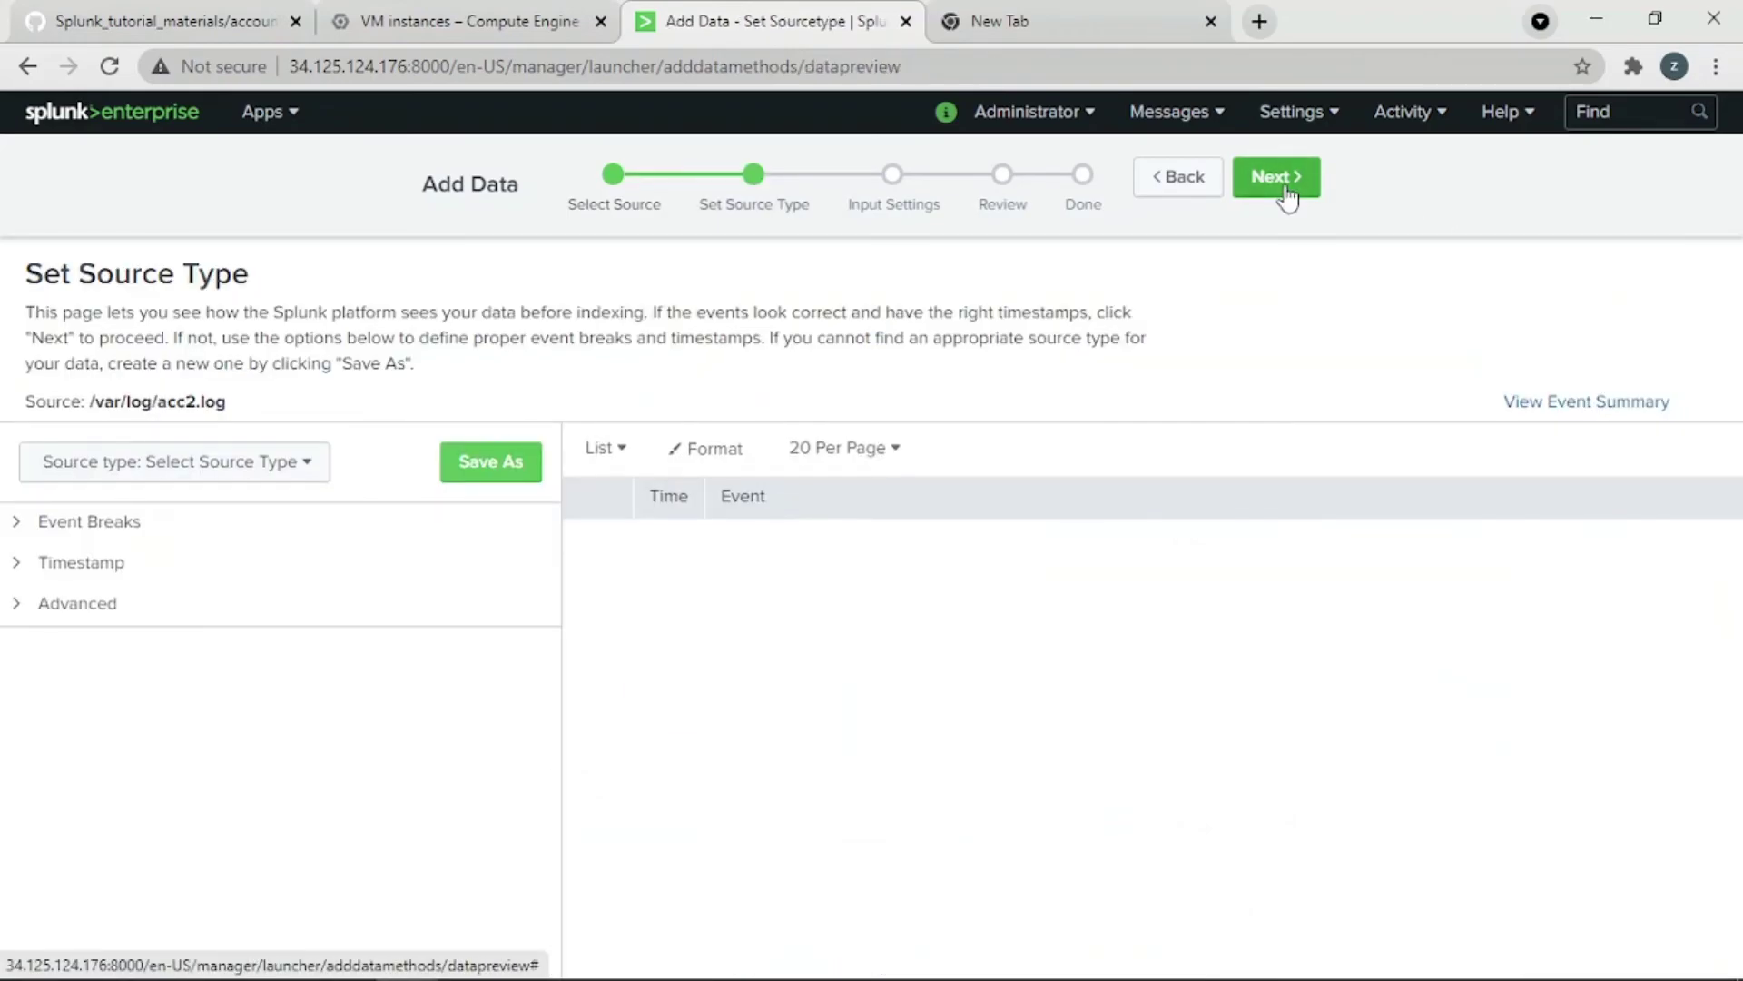
Step: Break events at every line and apply the SSN-CC source type to acc2.log
{"action": "left_click", "coordinate": [36, 536]}
{"action": "left_click", "coordinate": [315, 623]}
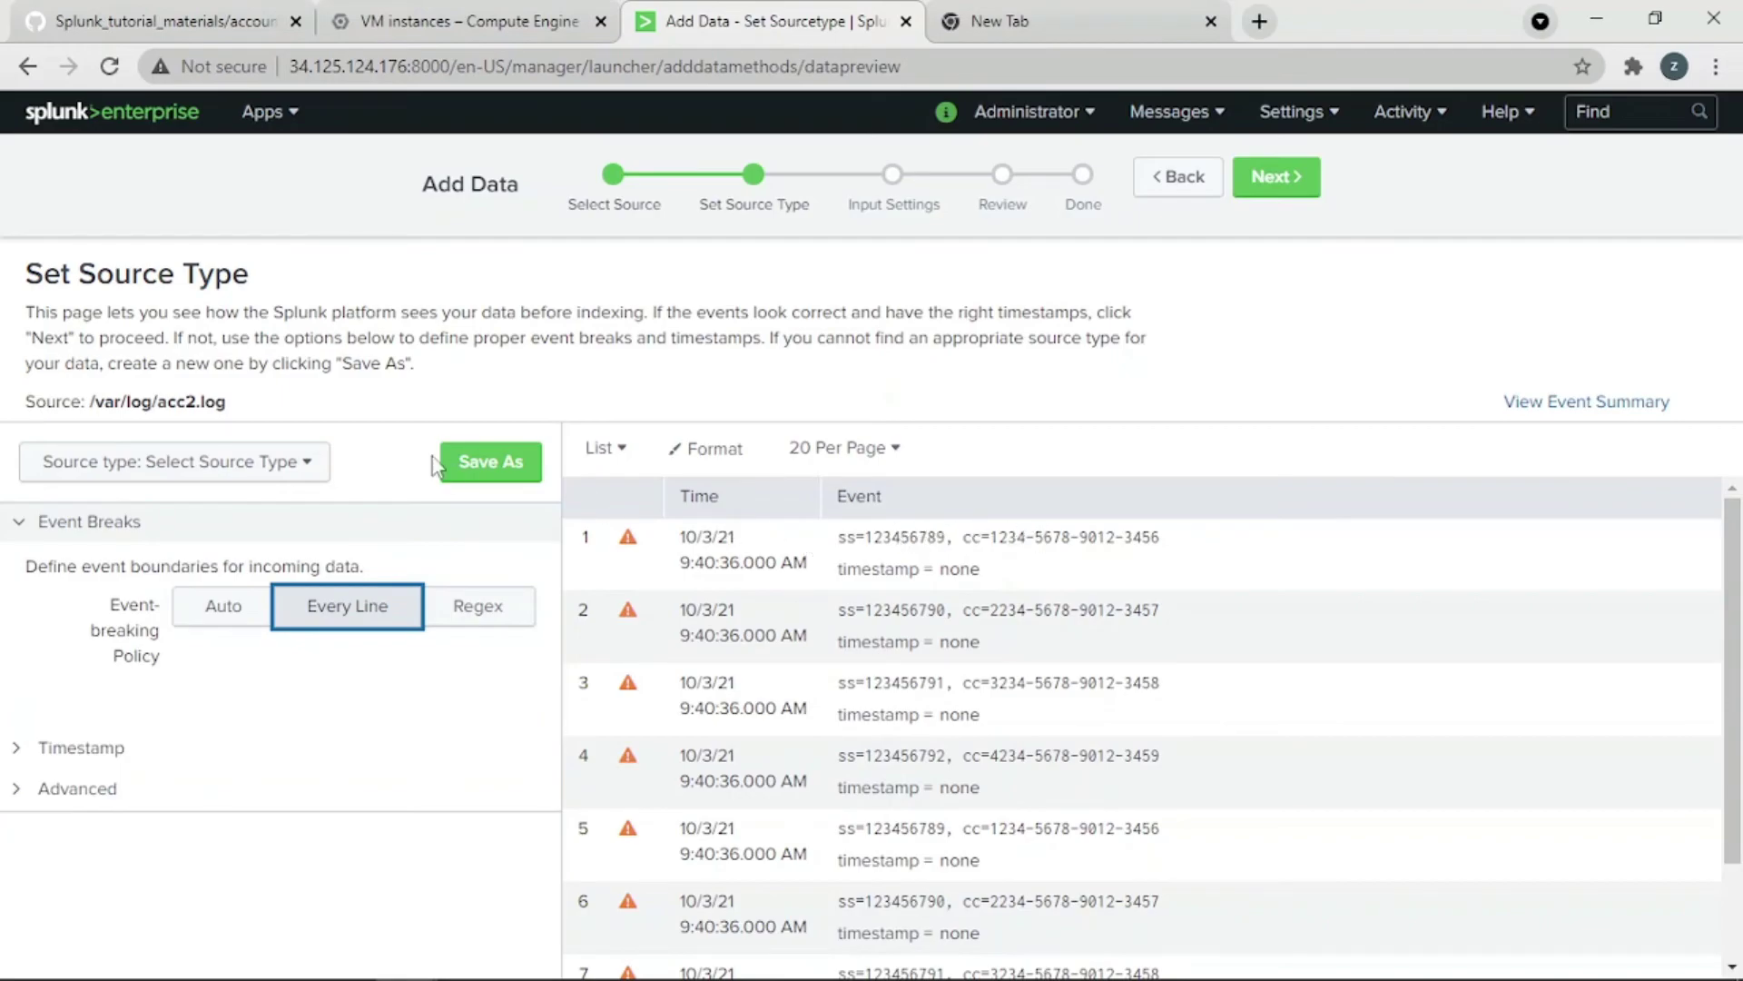
{"action": "left_click", "coordinate": [248, 462]}
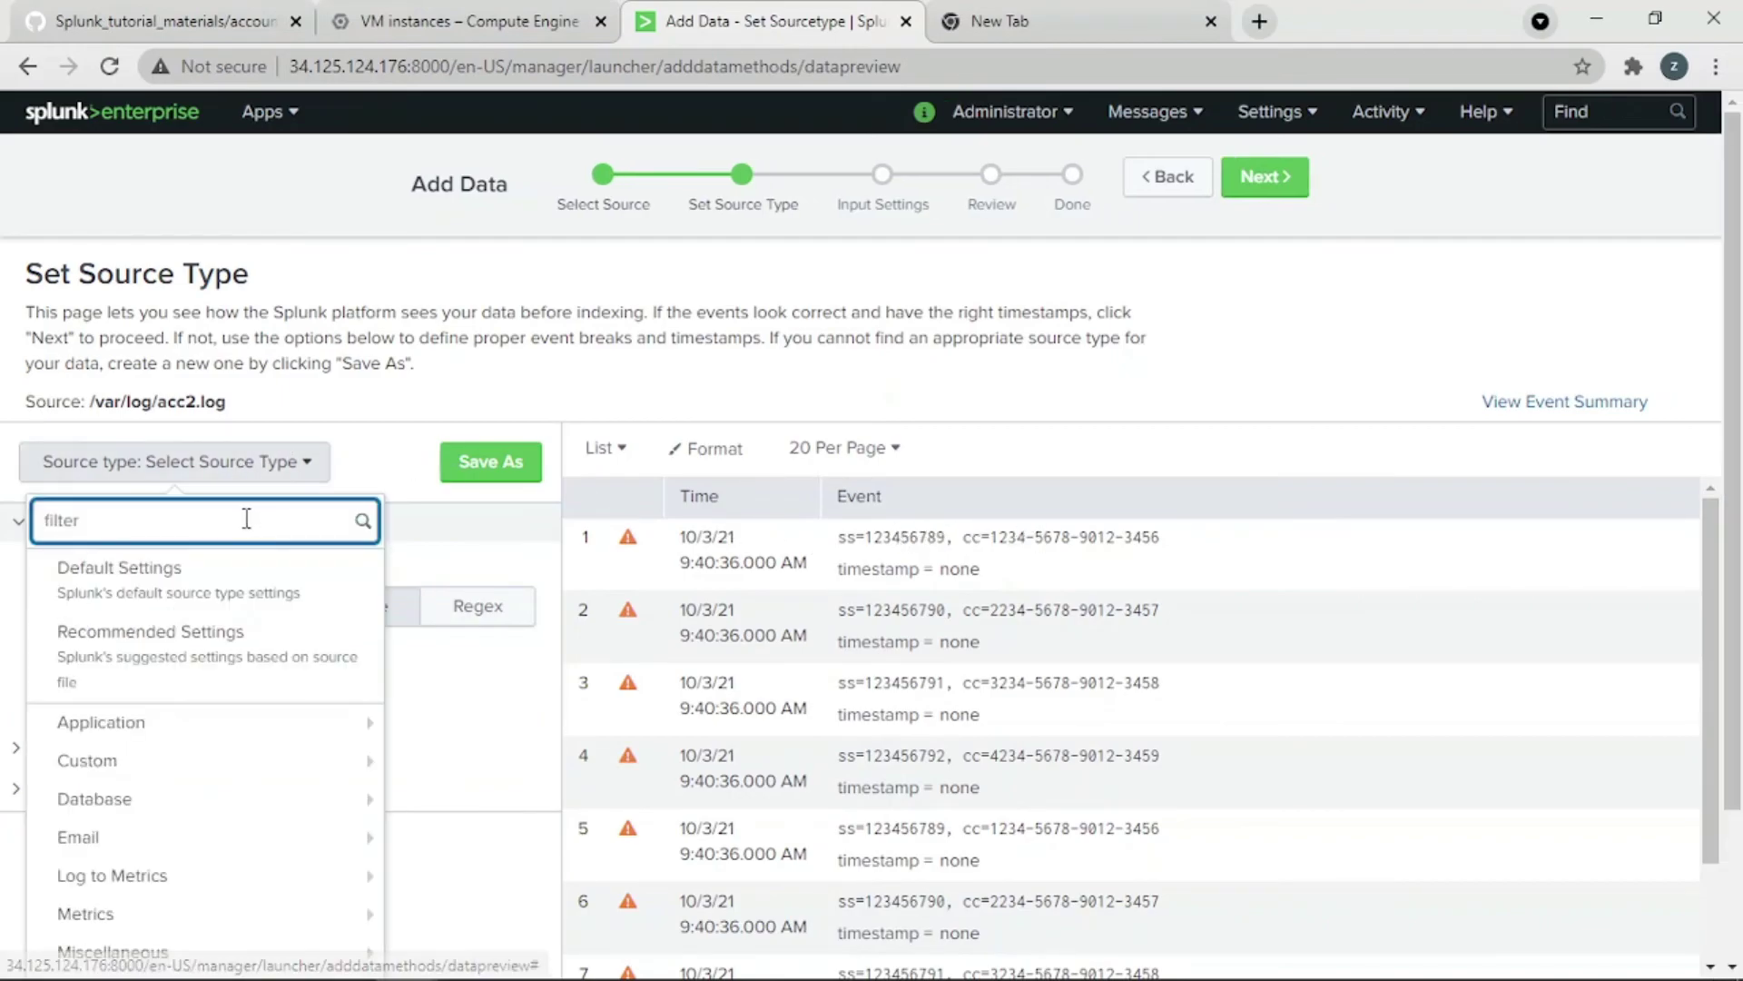
{"action": "type", "text": "SSN"}
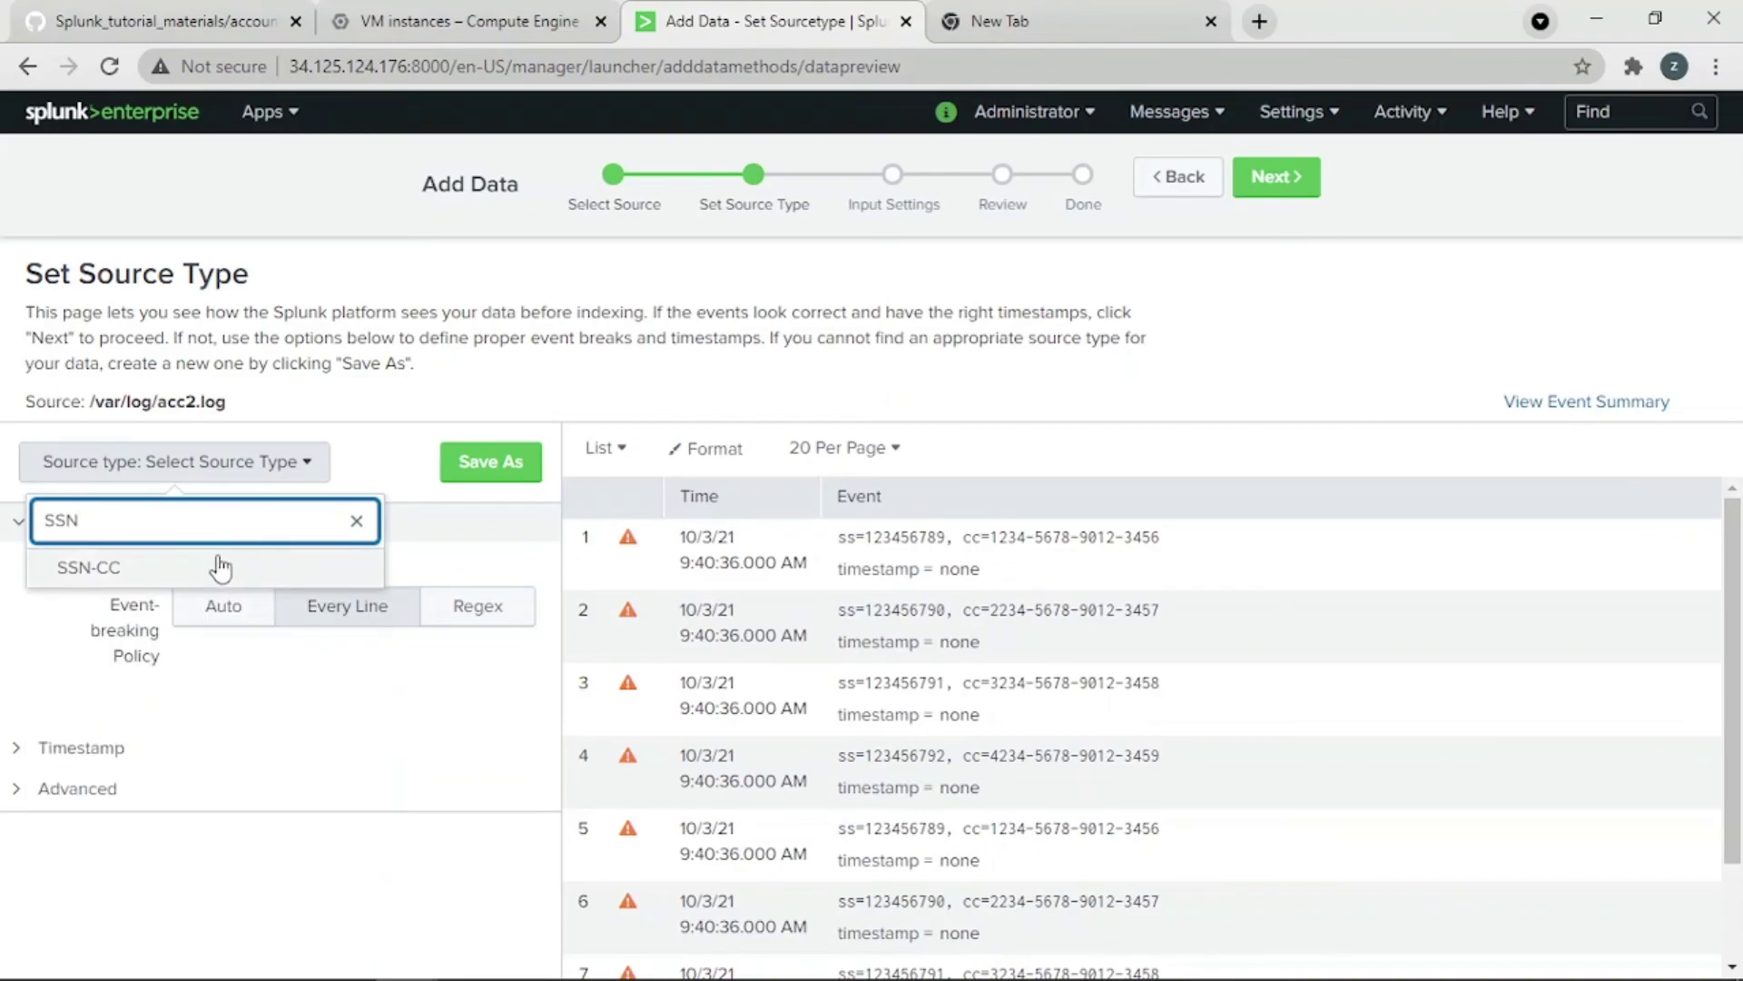
{"action": "left_click", "coordinate": [222, 567]}
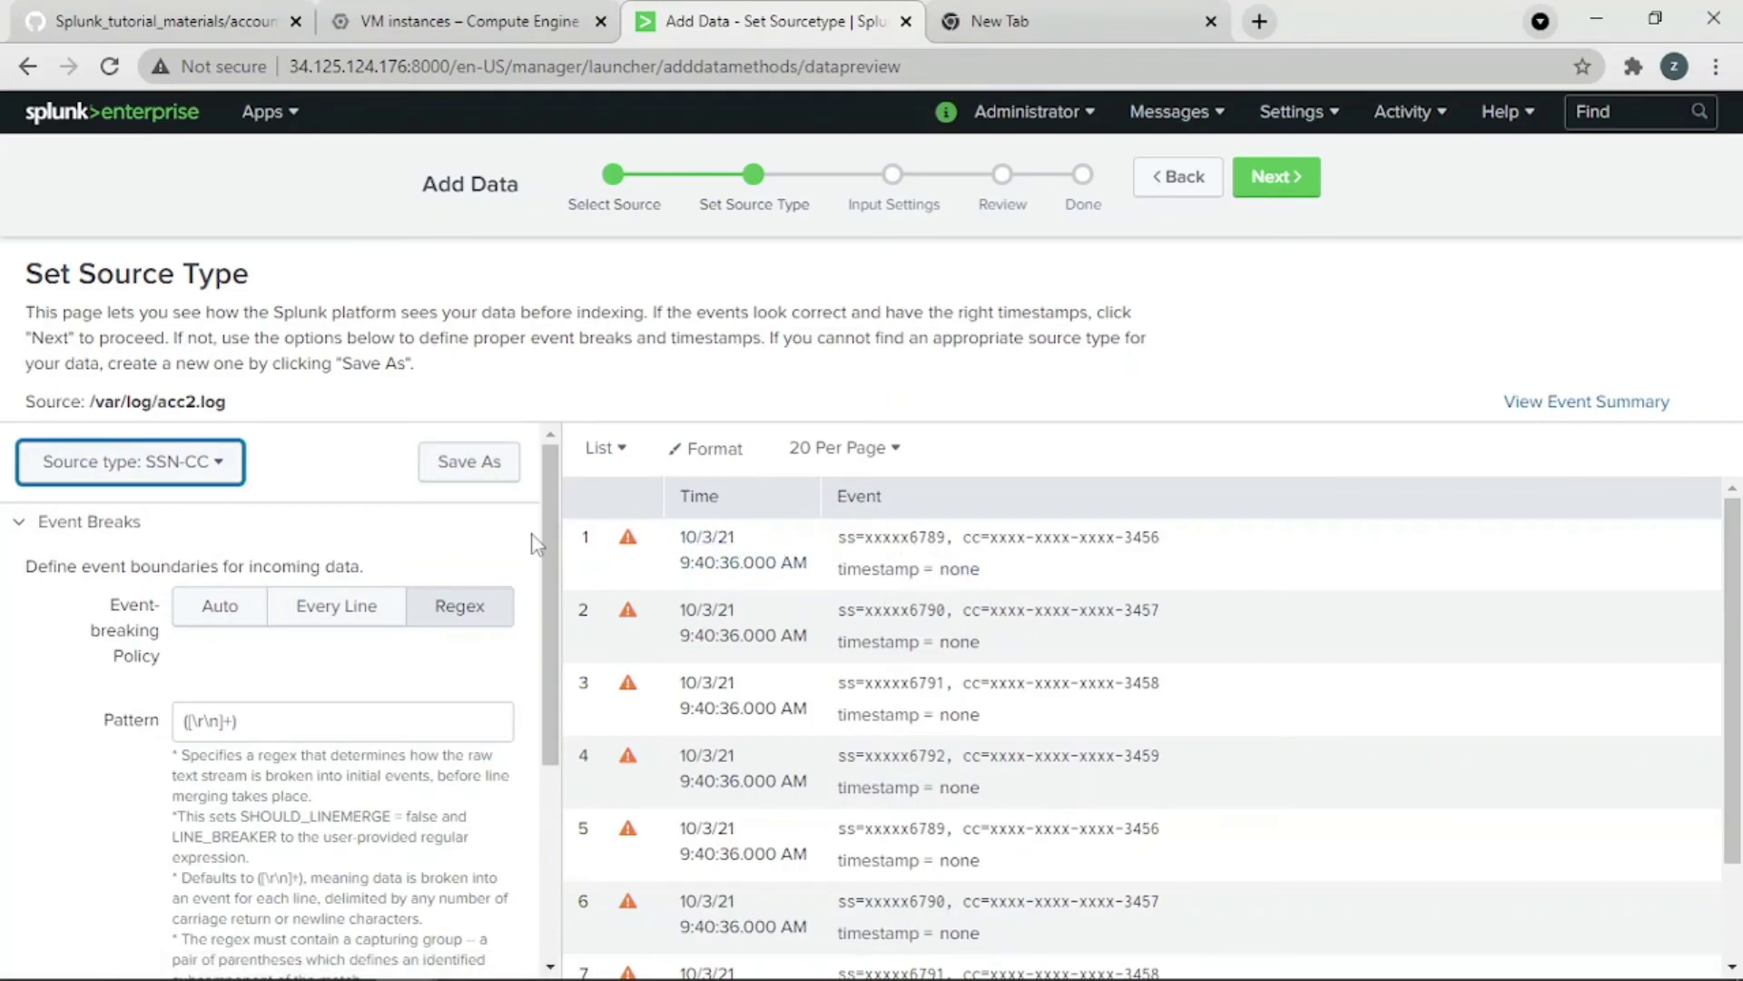
{"action": "left_click", "coordinate": [1294, 182]}
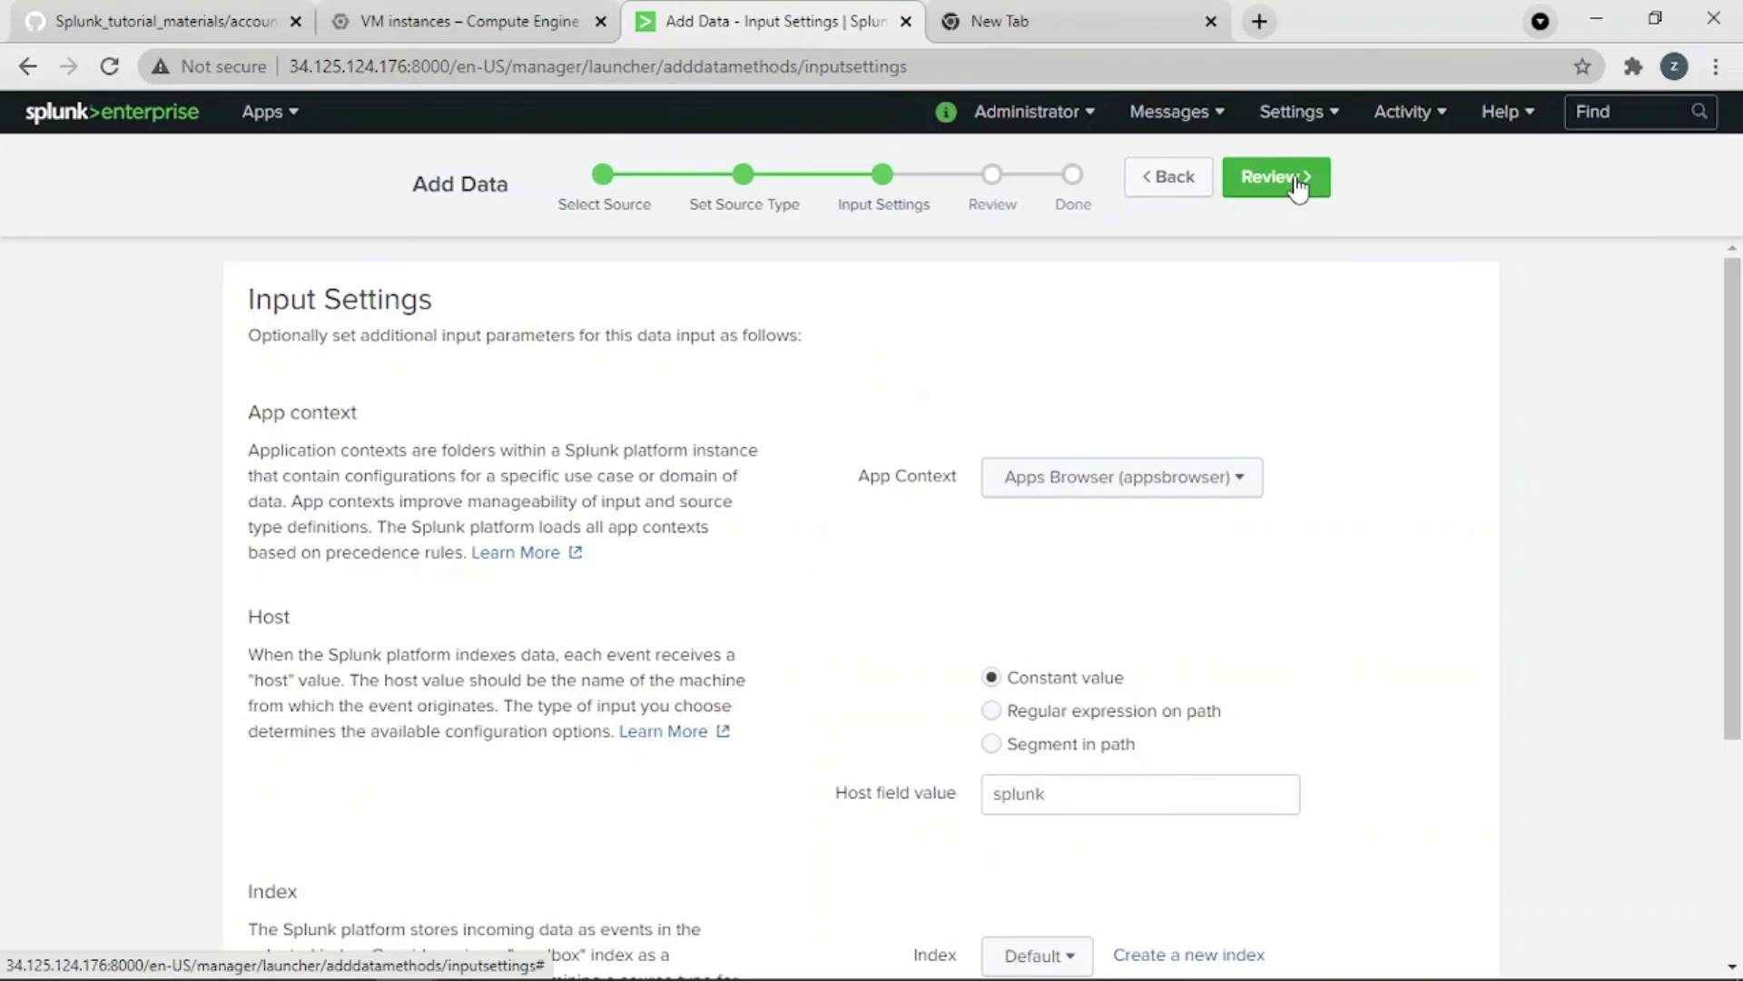
Step: Set app context to Search & Reporting, submit the input, and view acc2.log's 8 masked events
{"action": "left_click", "coordinate": [1155, 481]}
{"action": "key", "text": "s"}
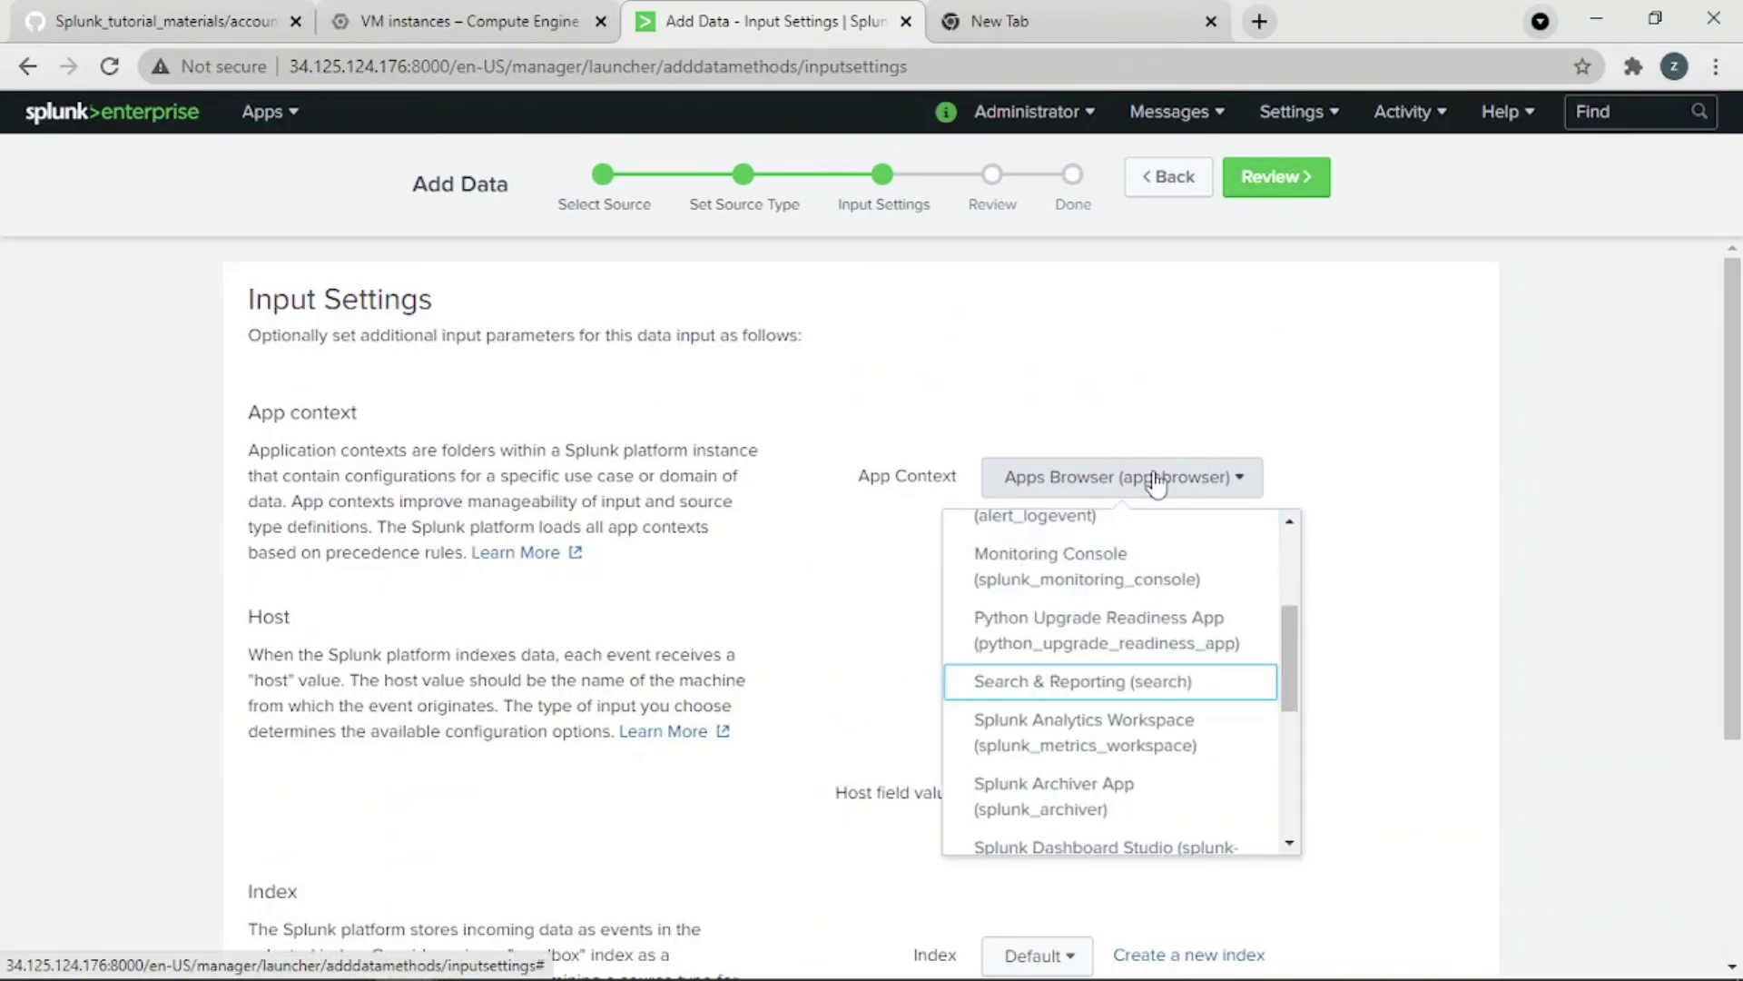
{"action": "left_click", "coordinate": [1135, 690]}
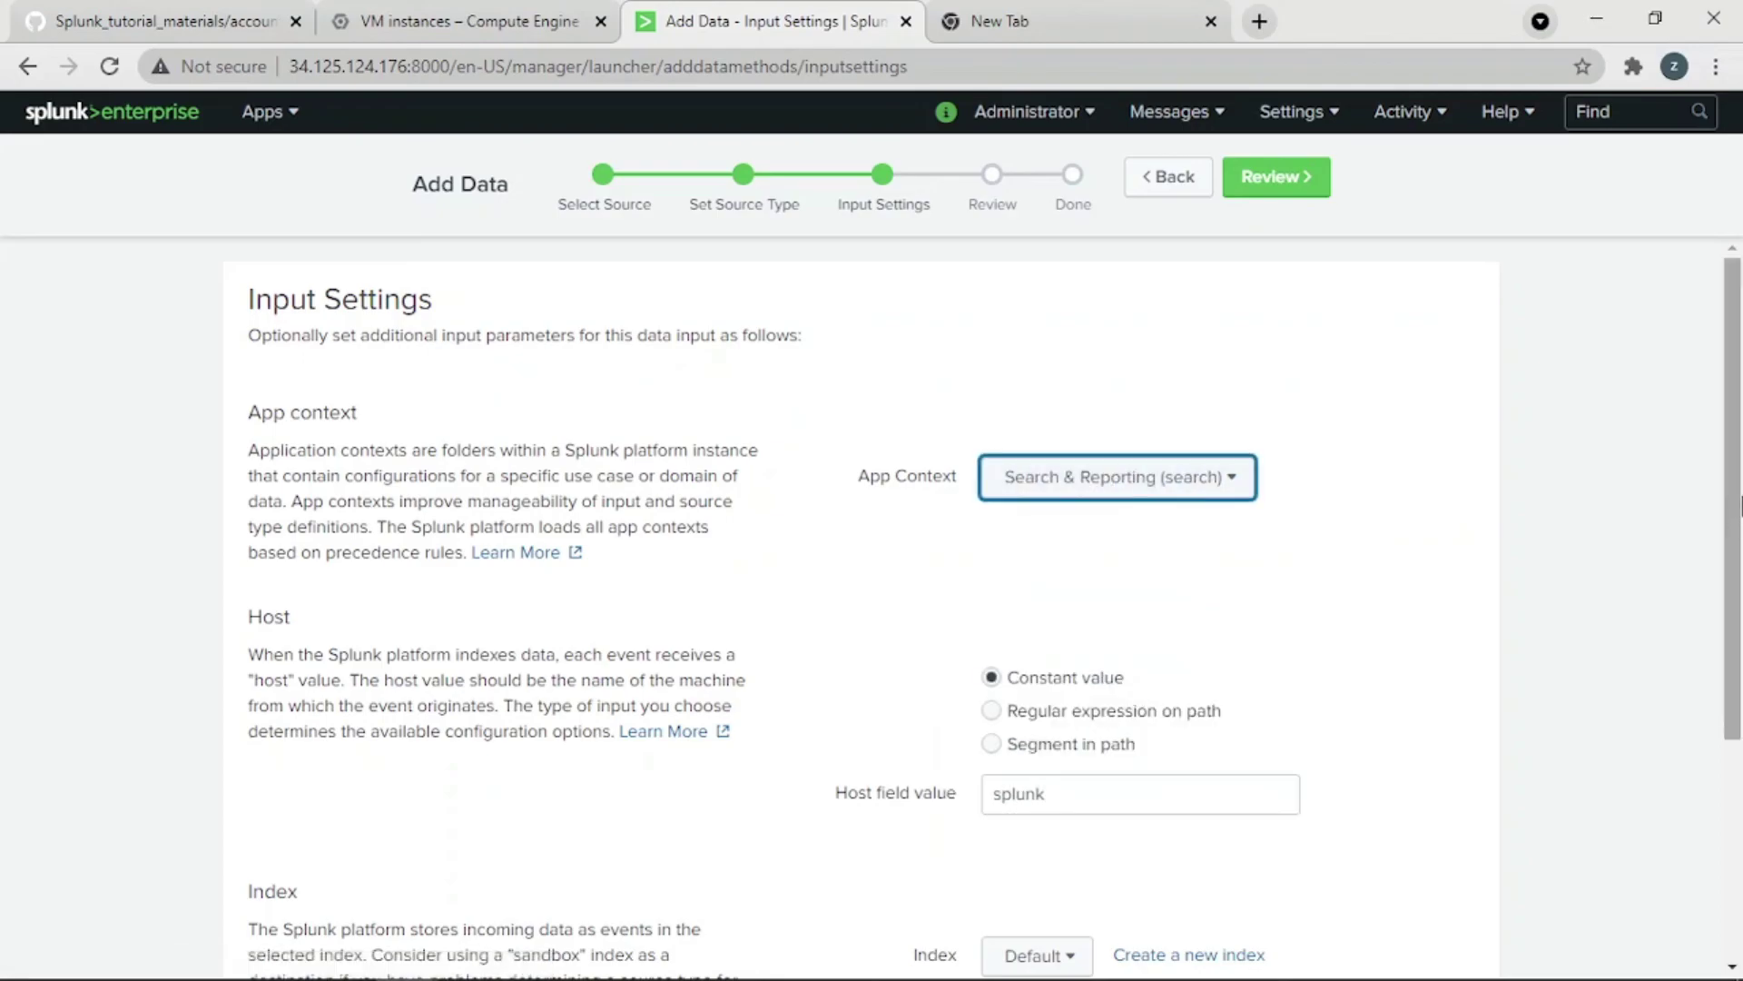
{"action": "scroll", "coordinate": [1739, 683], "scroll_direction": "down", "scroll_amount": 3}
{"action": "scroll", "coordinate": [1739, 683], "scroll_direction": "up", "scroll_amount": 4}
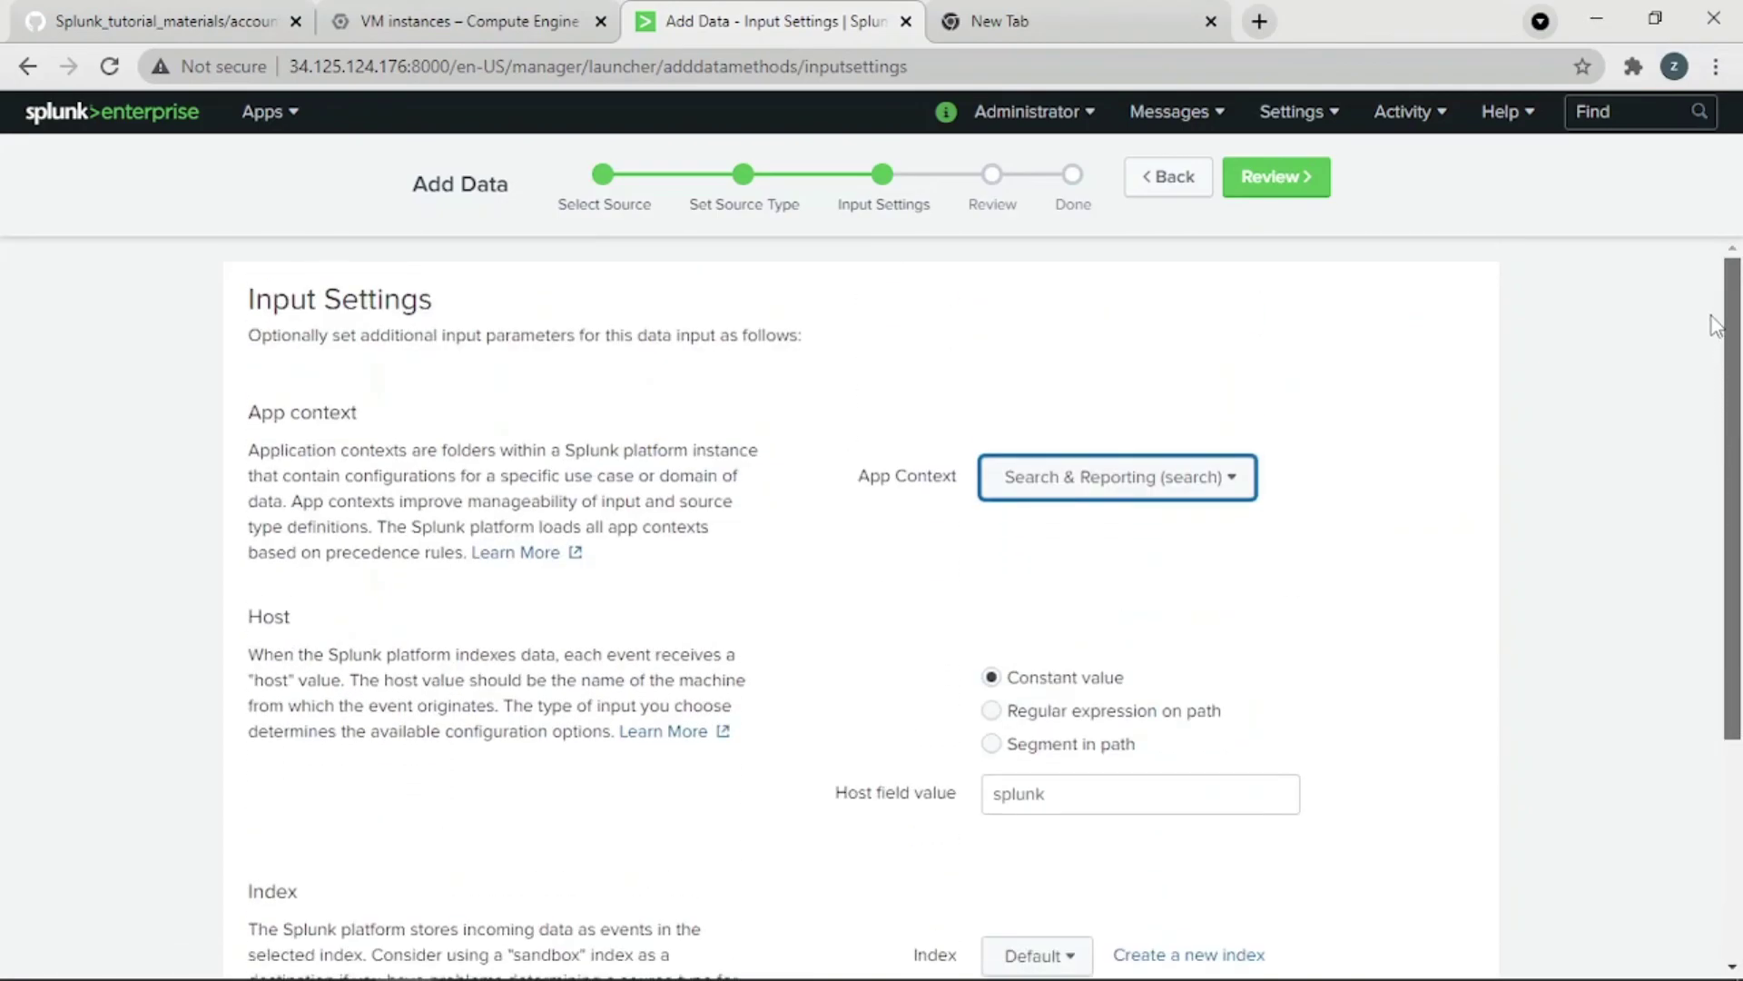
{"action": "left_click", "coordinate": [1296, 193]}
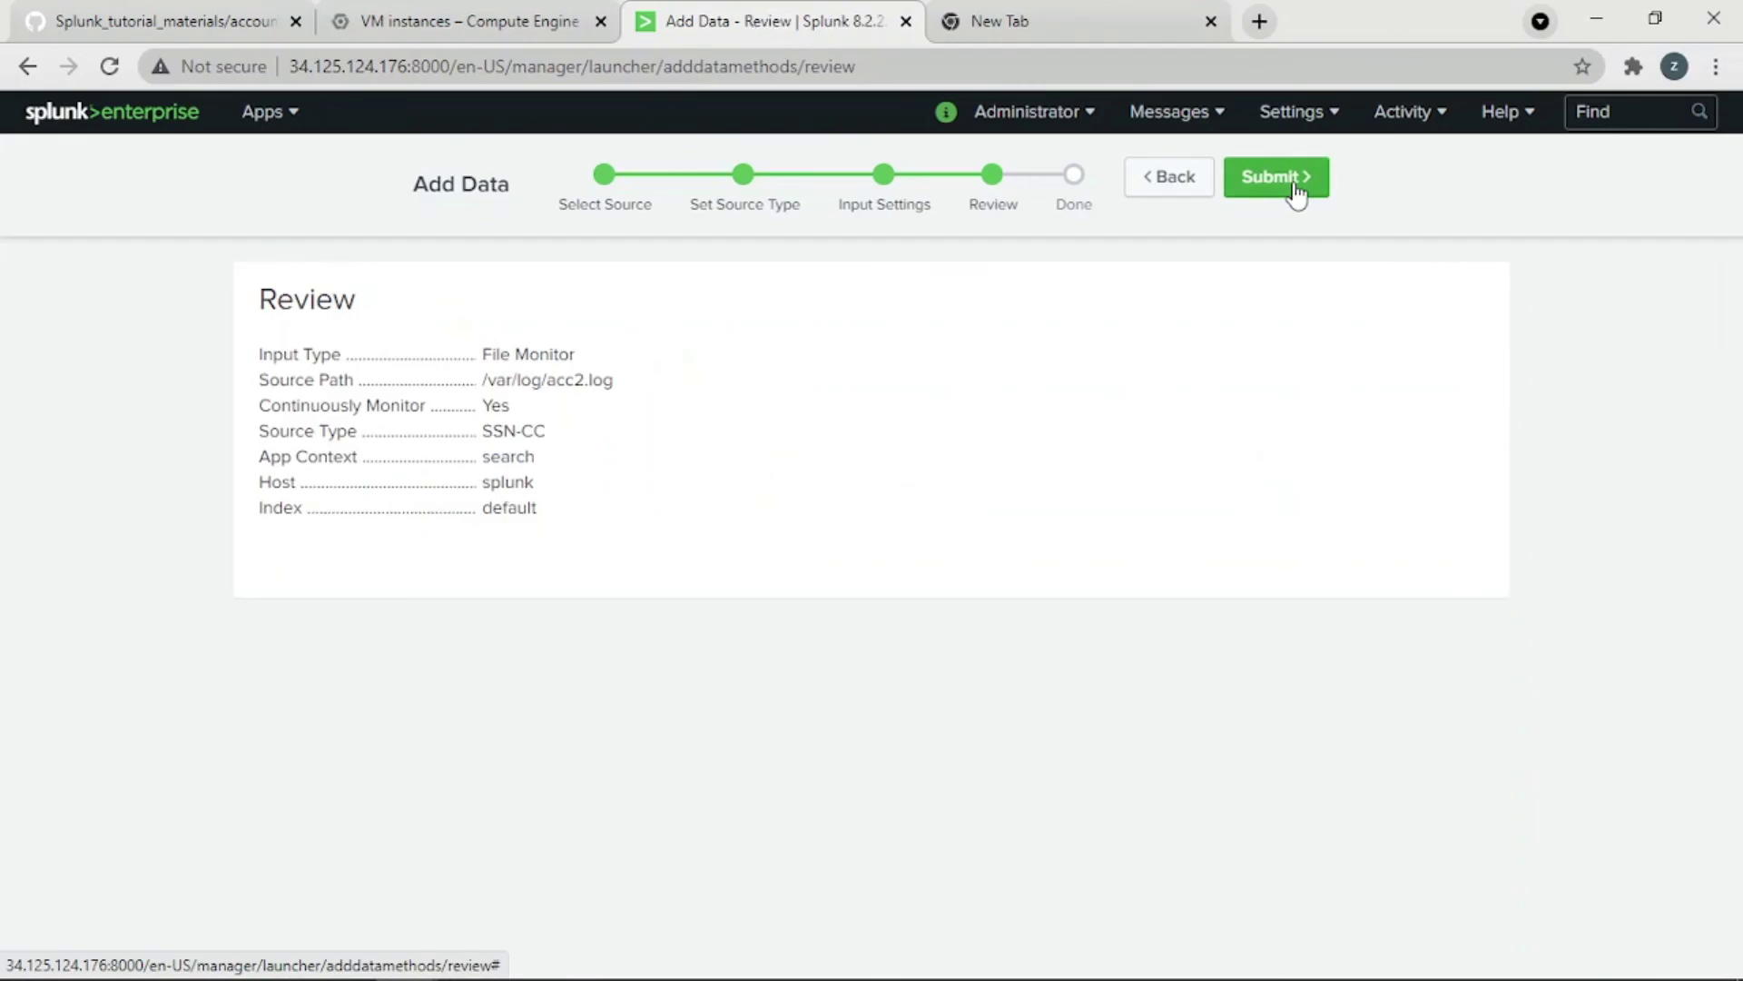
{"action": "left_click", "coordinate": [1281, 186]}
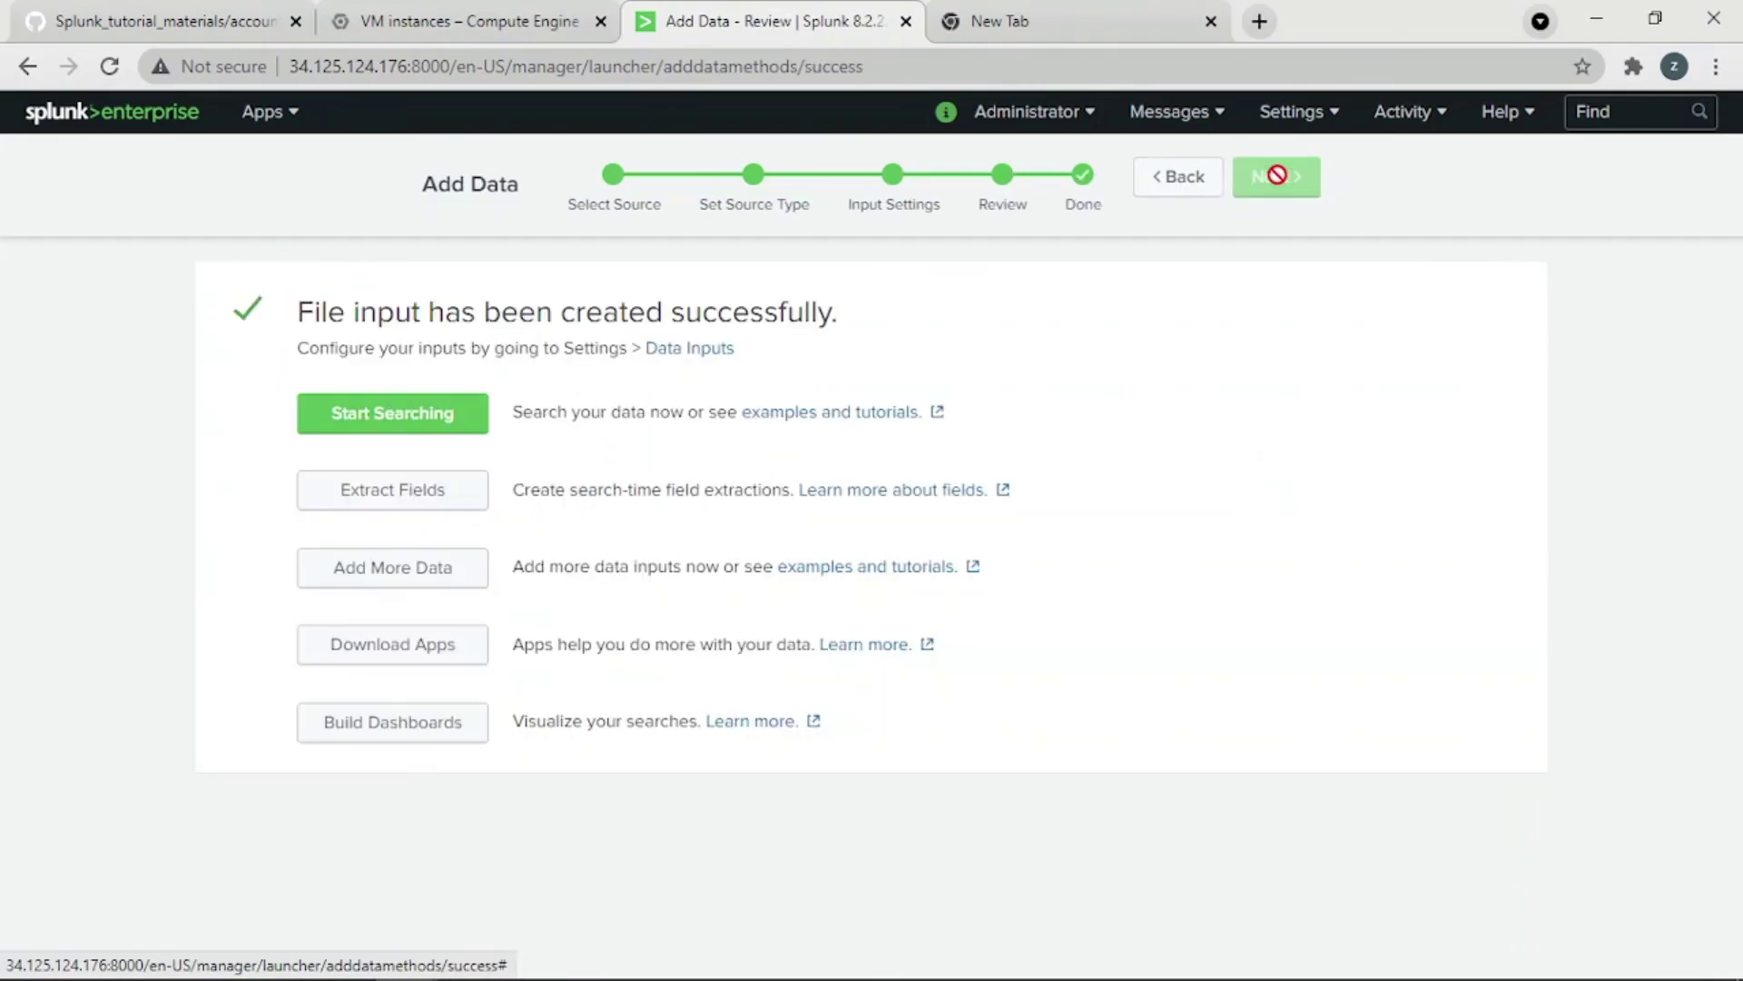
{"action": "left_click", "coordinate": [404, 410]}
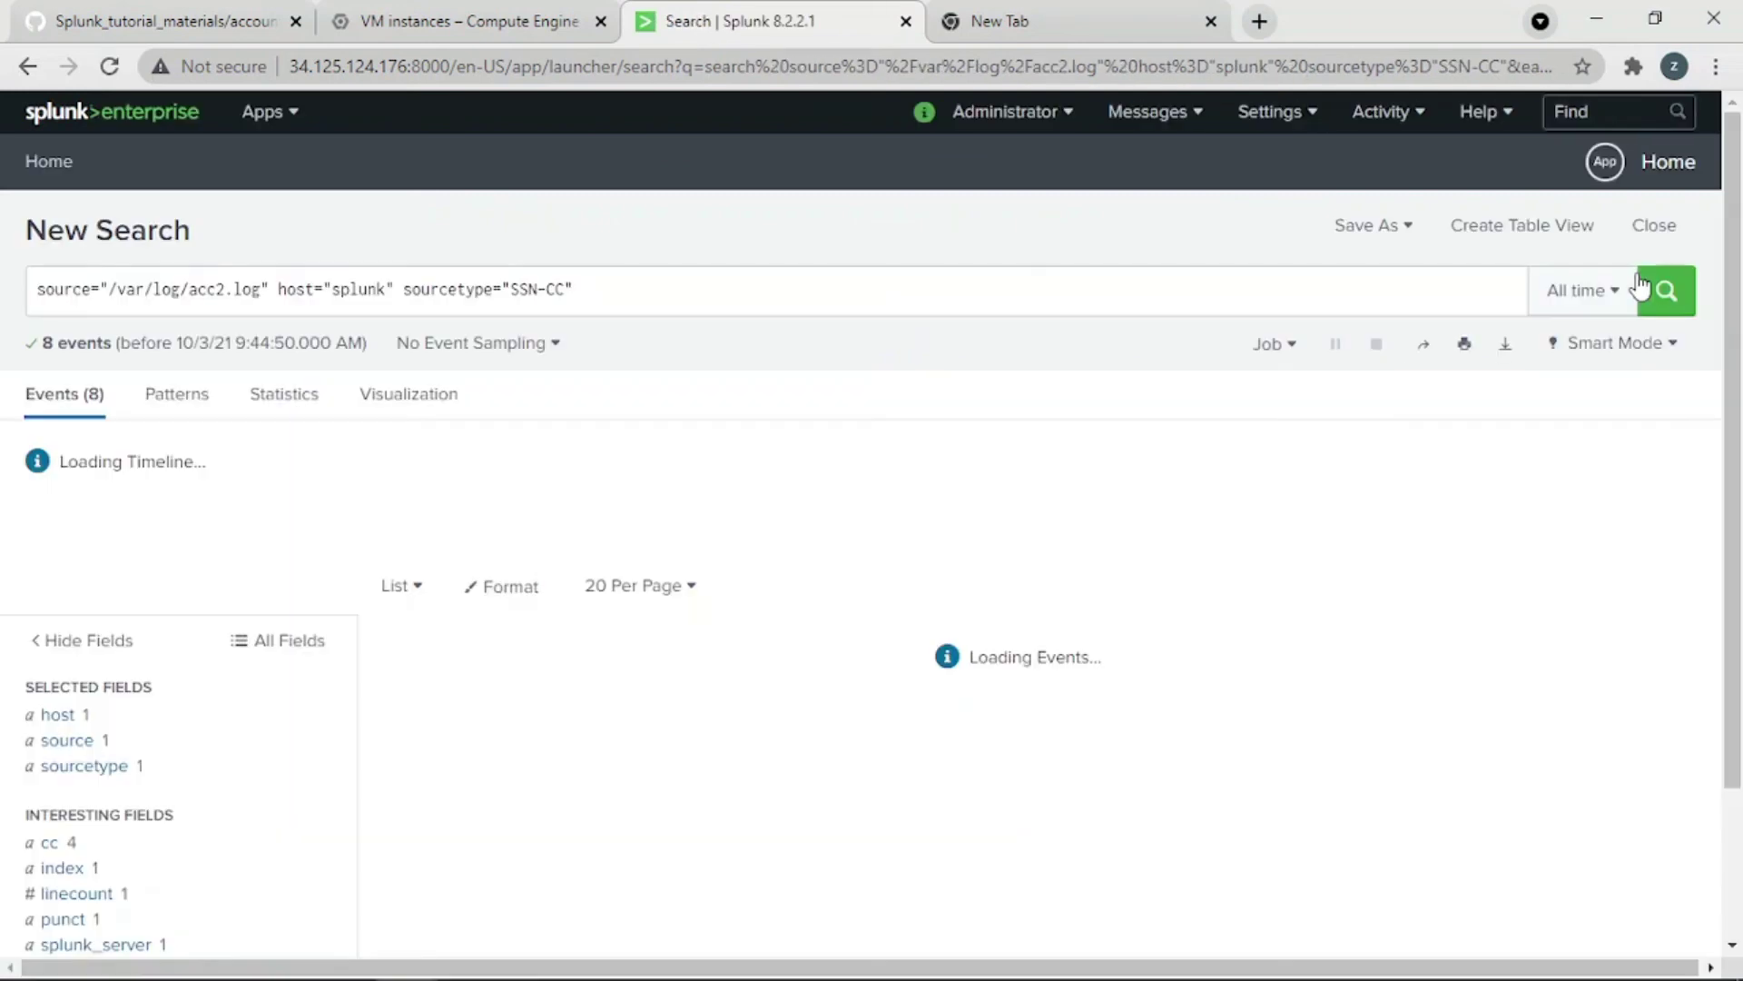
{"action": "left_click_drag", "start_coordinate": [1735, 260], "coordinate": [1738, 531]}
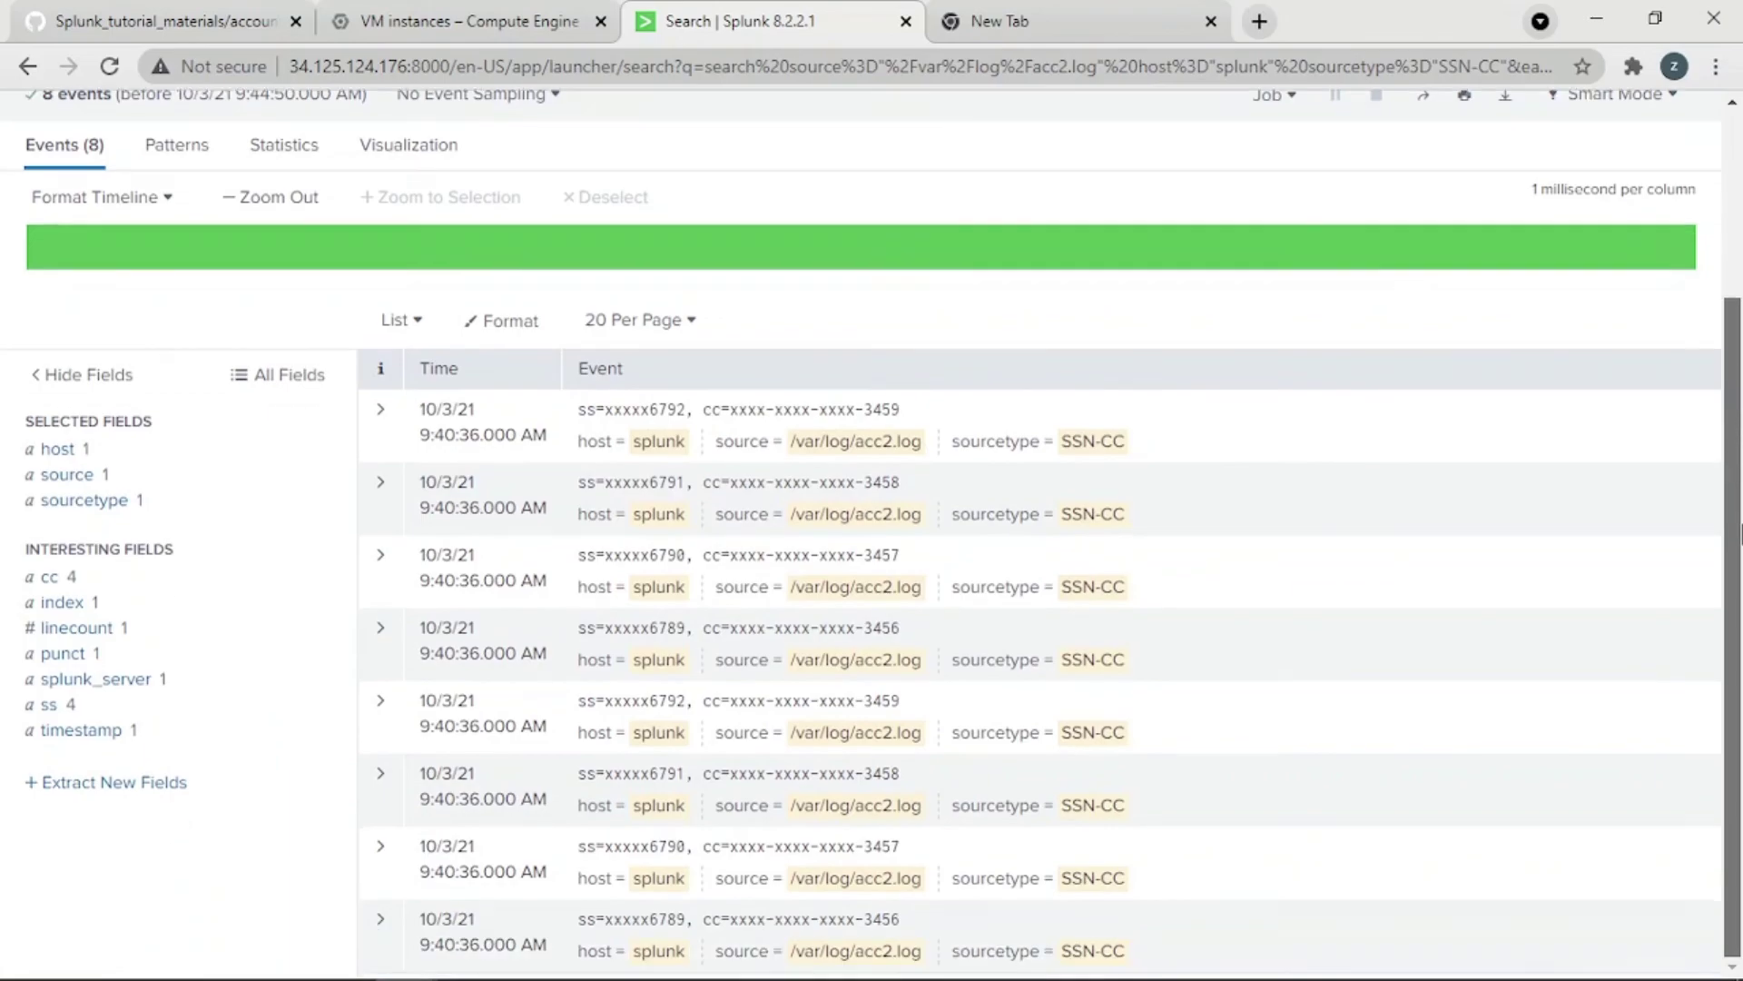